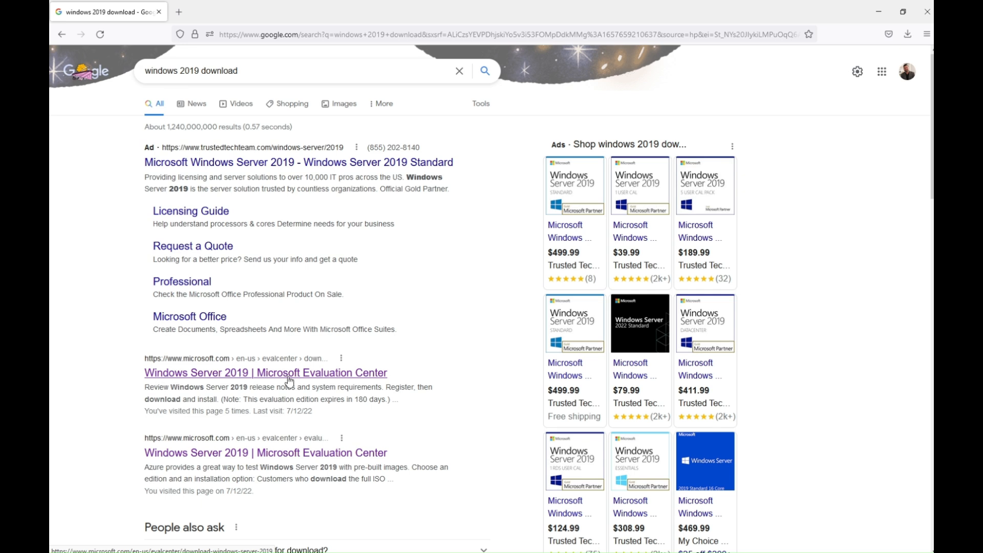
Start downloading the English (United States) 64-bit ISO of Windows Server 2019 from the Microsoft Evaluation Center.
click(344, 380)
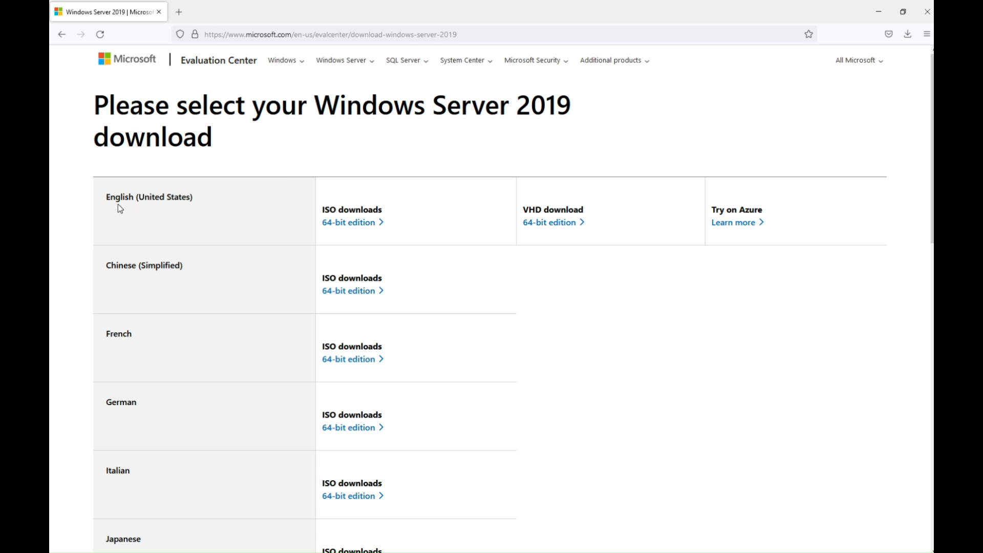
scroll(168, 440, down, 4)
scroll(163, 442, up, 4)
click(341, 231)
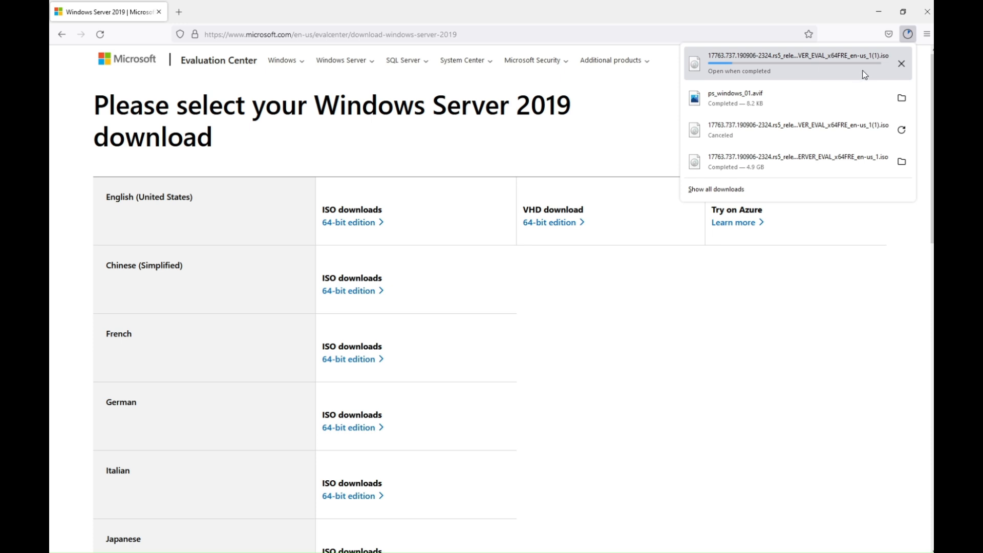
Cancel the running Windows Server 2019 ISO download and dismiss the downloads list.
click(902, 66)
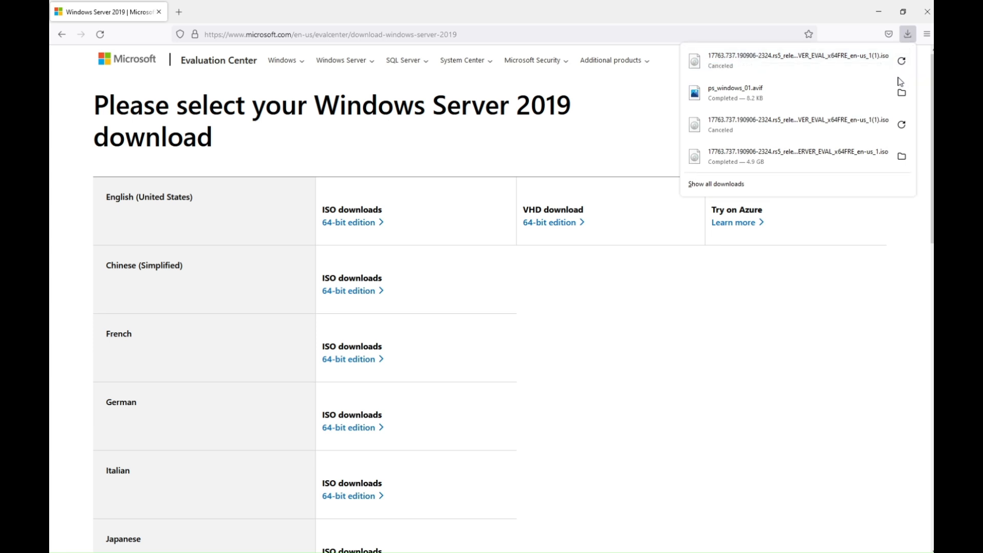
click(539, 286)
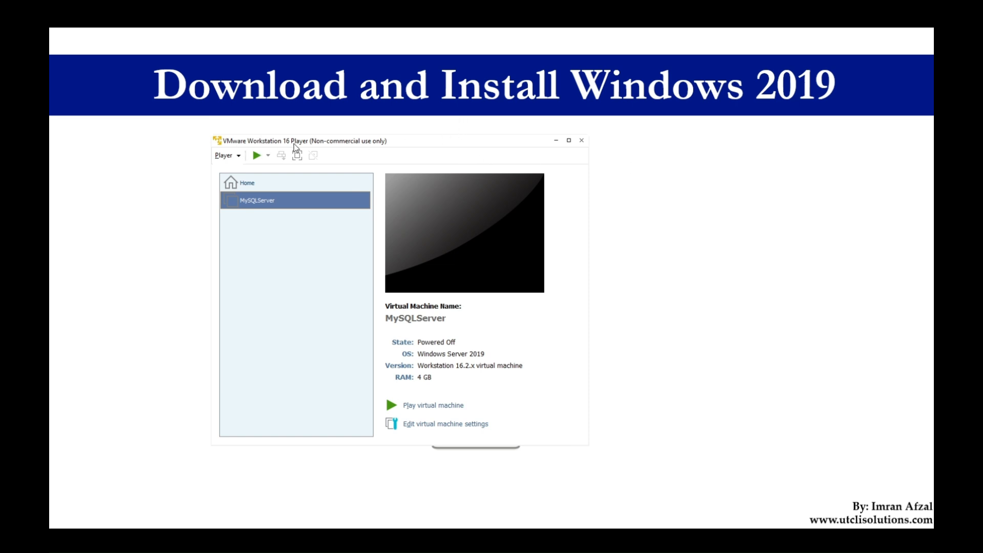
In VMware Workstation 16 Player, set the MySQLServer virtual machine's CD/DVD drive to use the Windows Server ISO image from the Desktop.
drag(403, 140, 439, 143)
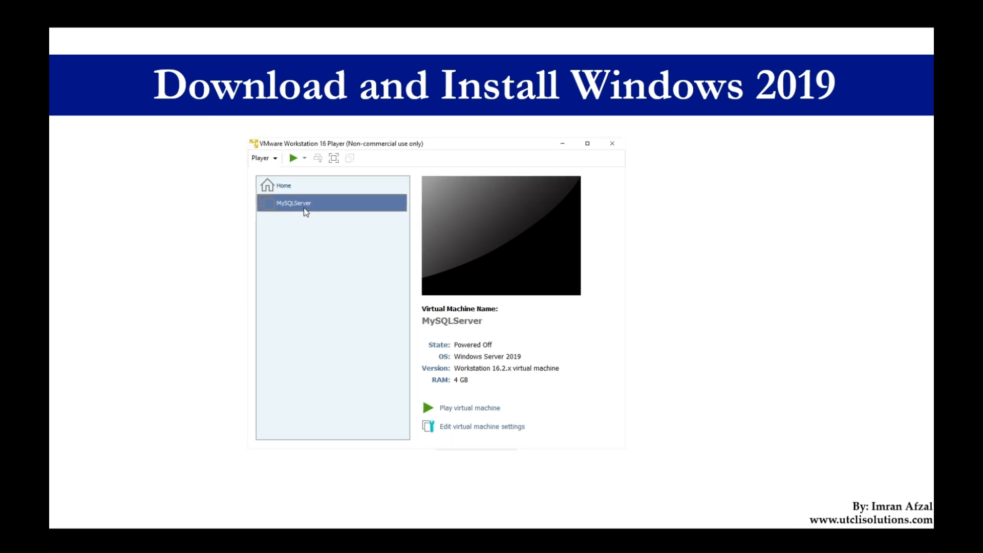
click(478, 429)
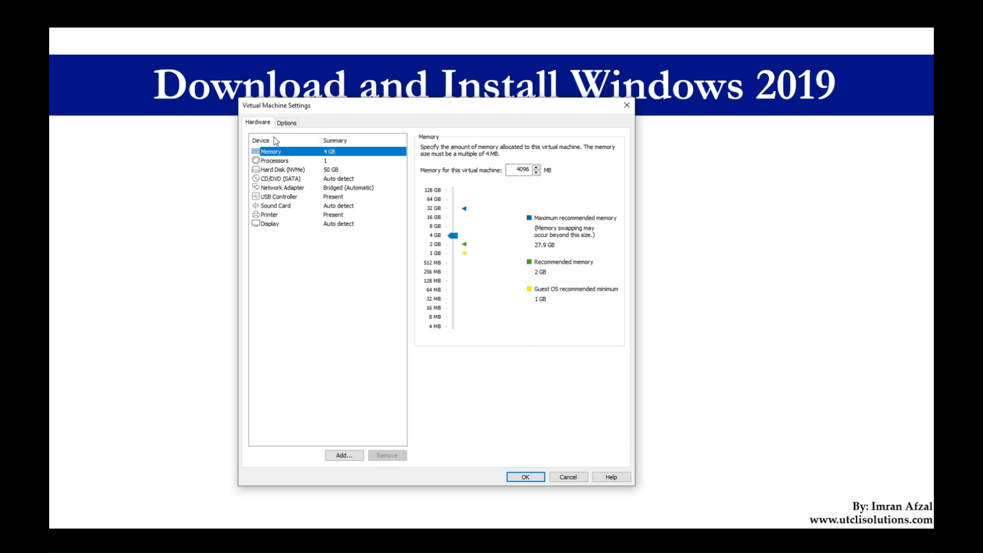
click(281, 182)
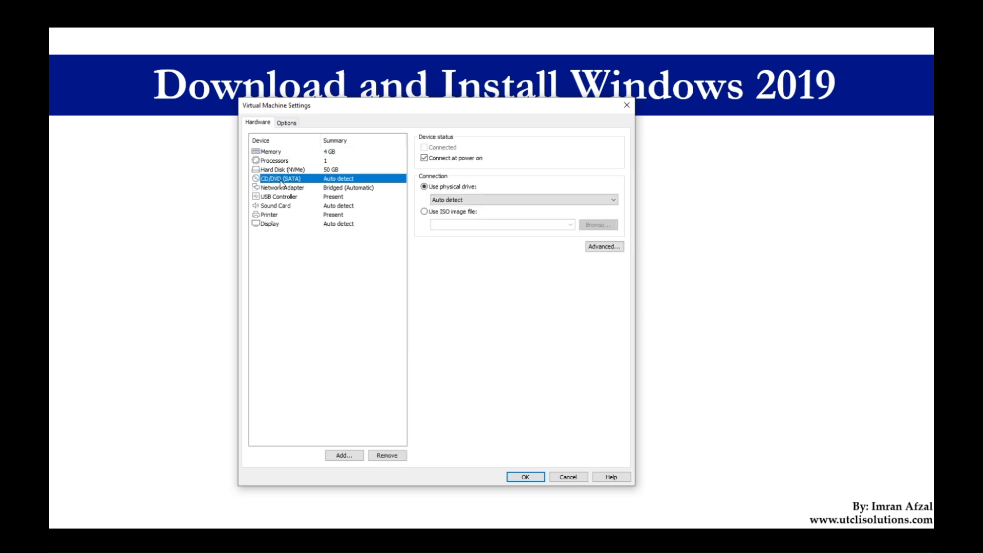
click(425, 213)
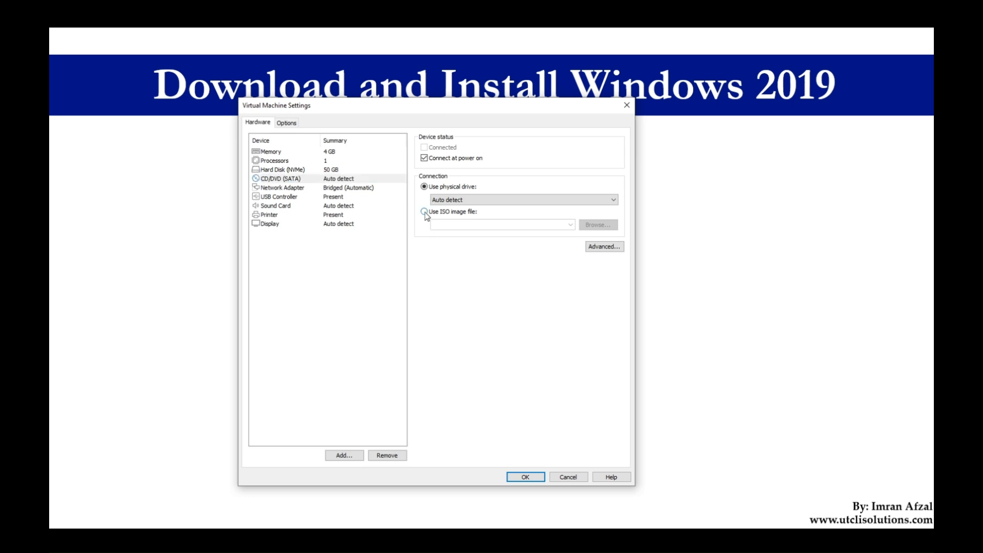
click(597, 228)
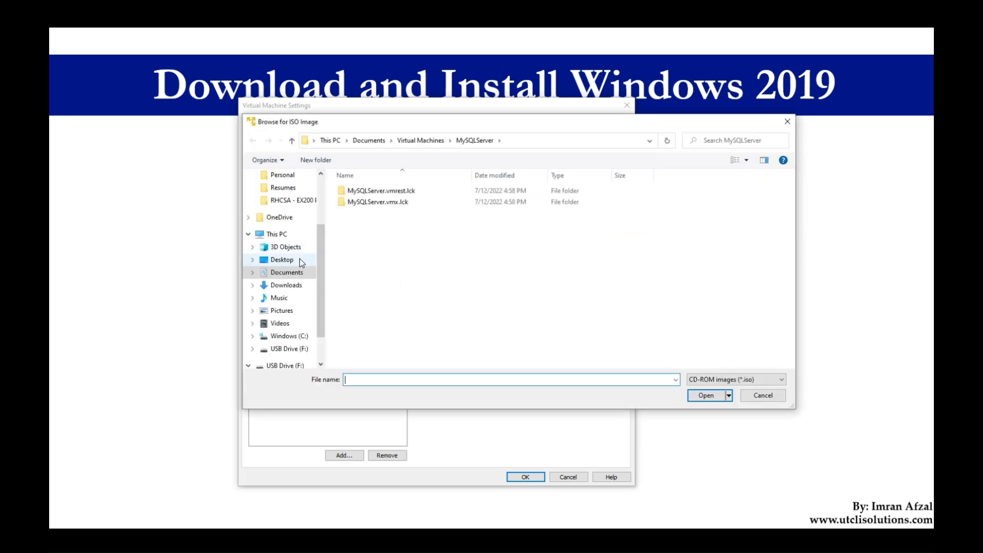
click(287, 261)
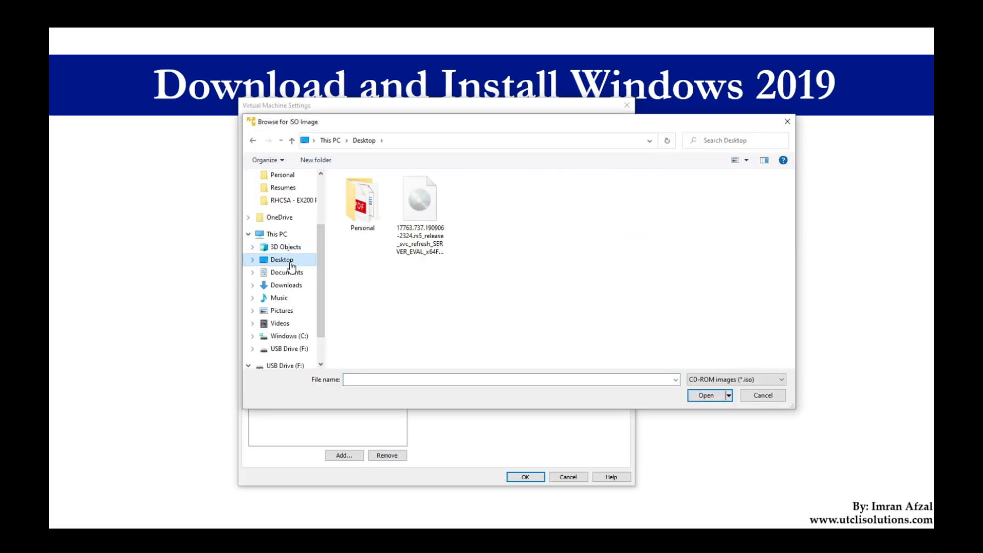
click(439, 226)
click(703, 397)
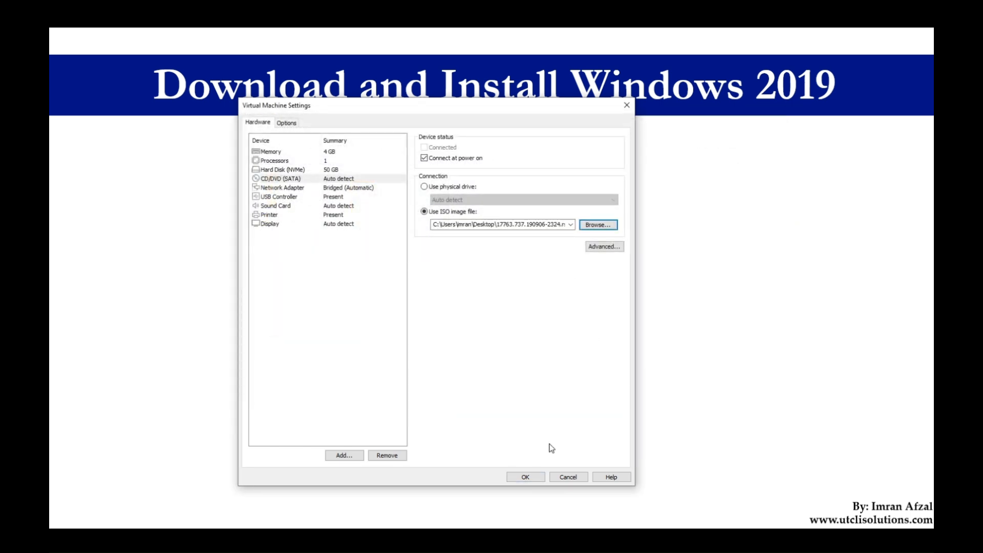
click(535, 477)
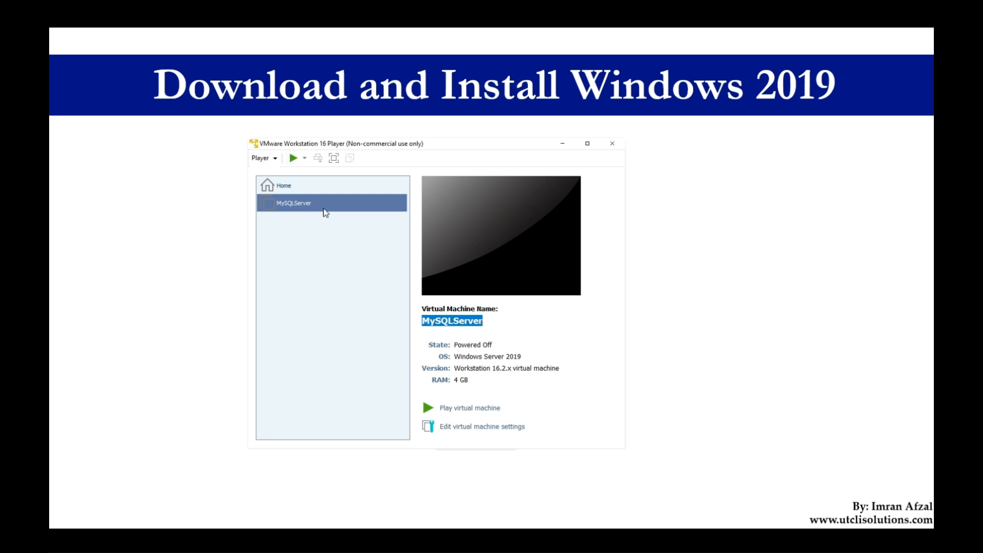
Power on the MySQLServer virtual machine and boot it from the installation disc into Windows Setup.
click(293, 158)
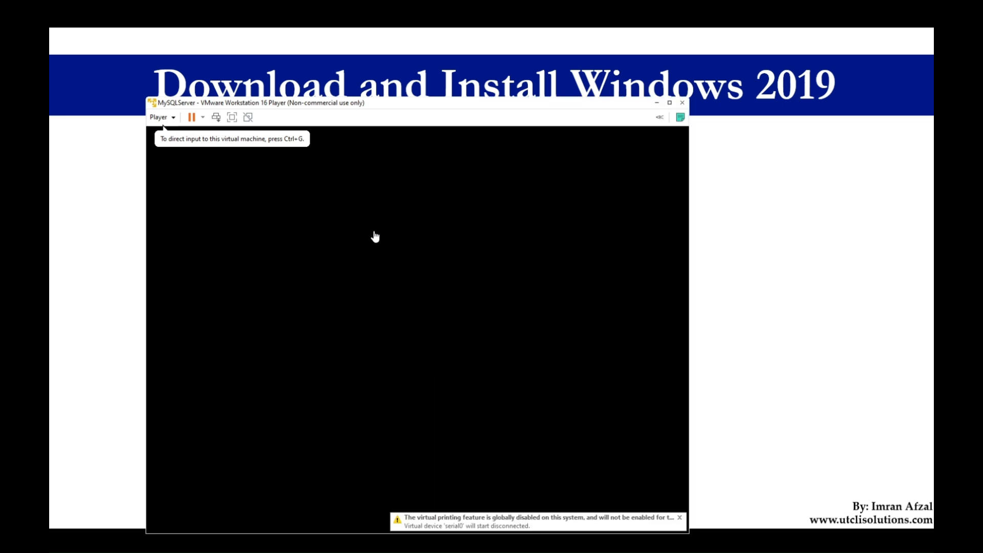
click(377, 239)
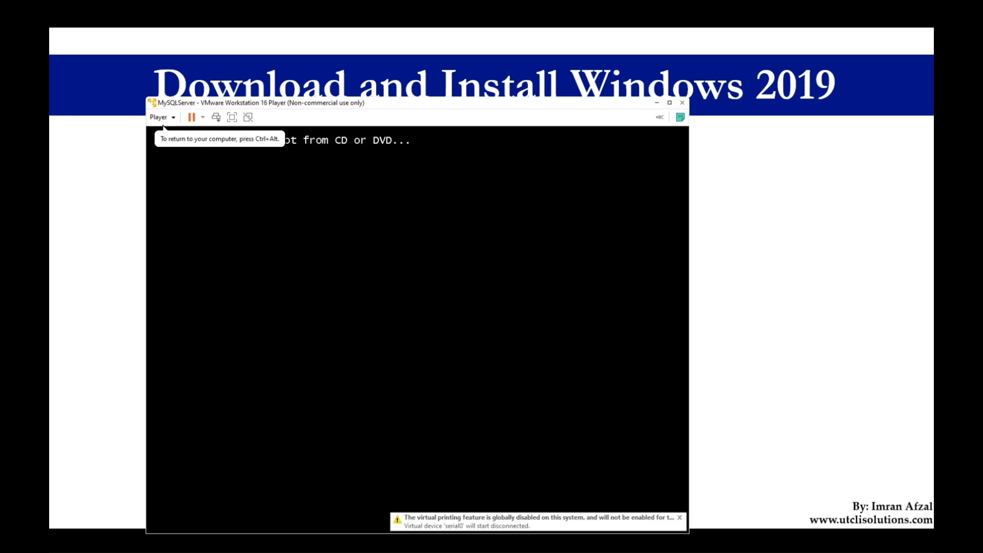
key(Return)
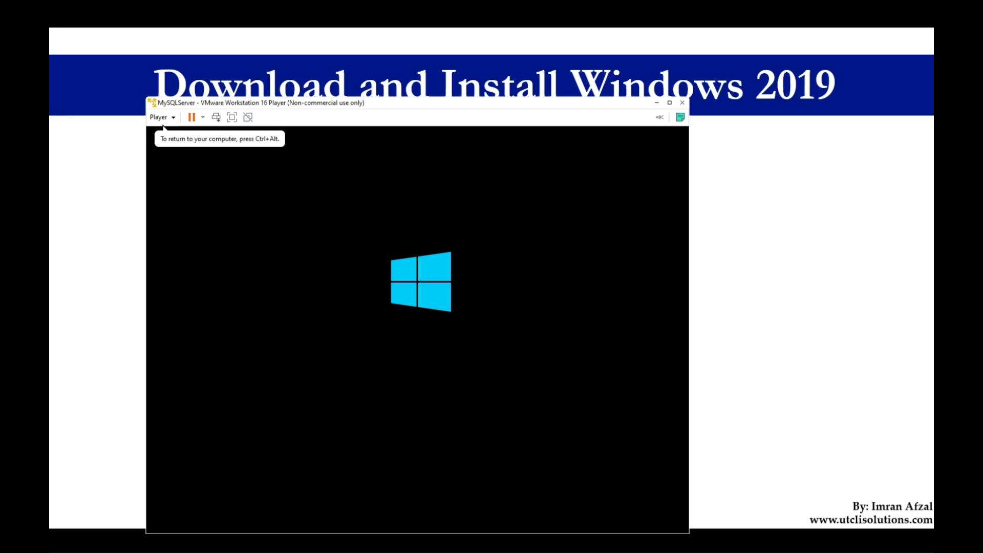
key(ctrl+alt)
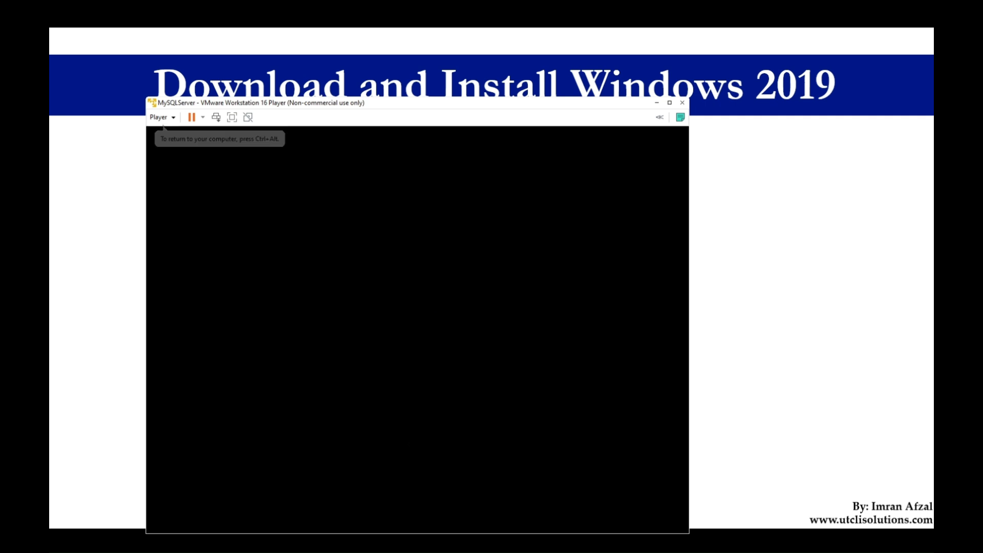
drag(559, 109, 607, 82)
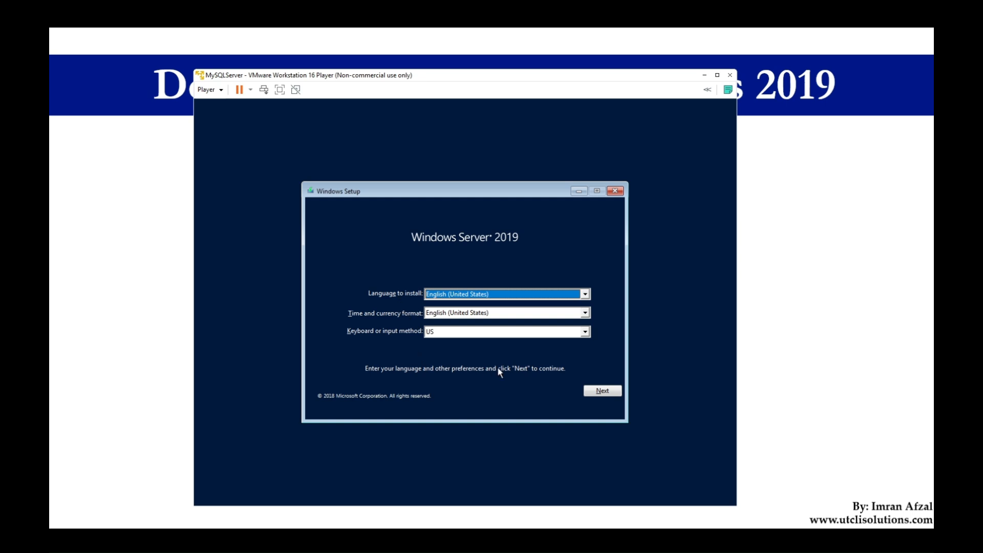
Start the installation with English (United States) and US keyboard preferences, choosing Windows Server 2019 Datacenter Evaluation (Desktop Experience).
click(597, 389)
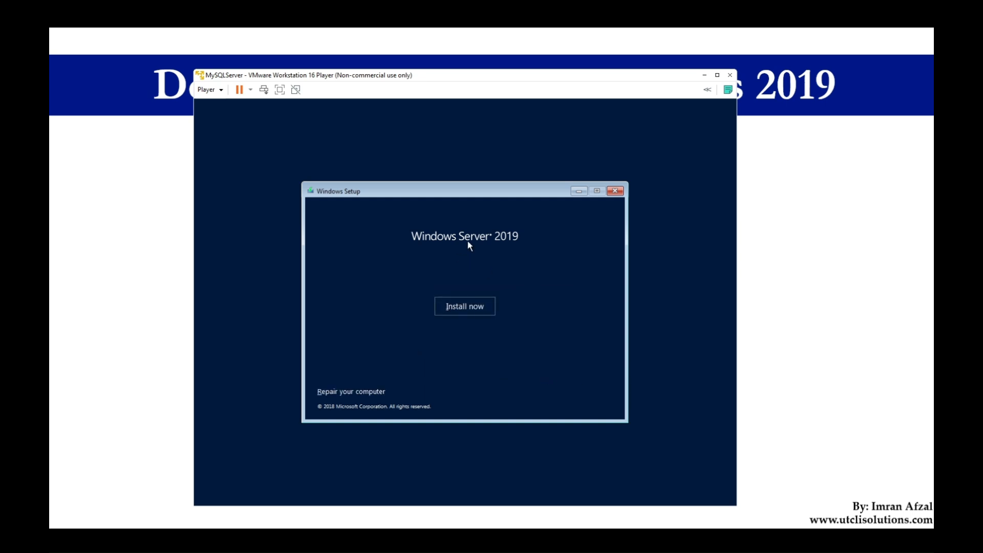
click(484, 310)
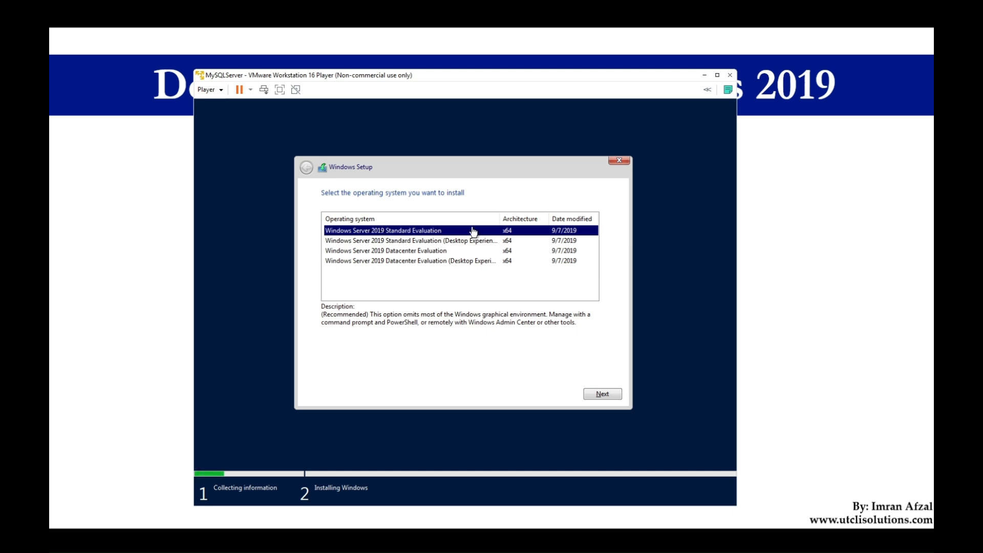
click(431, 262)
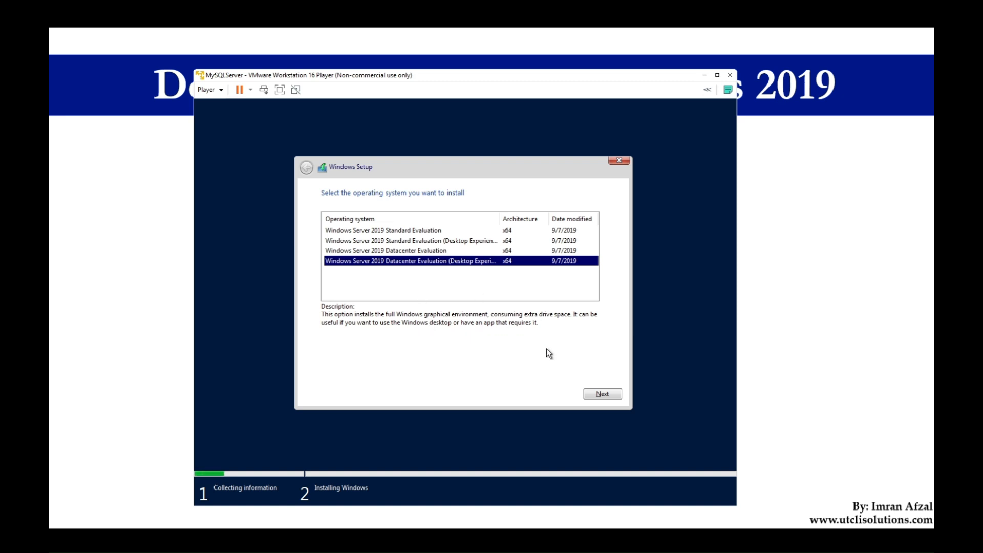
click(606, 394)
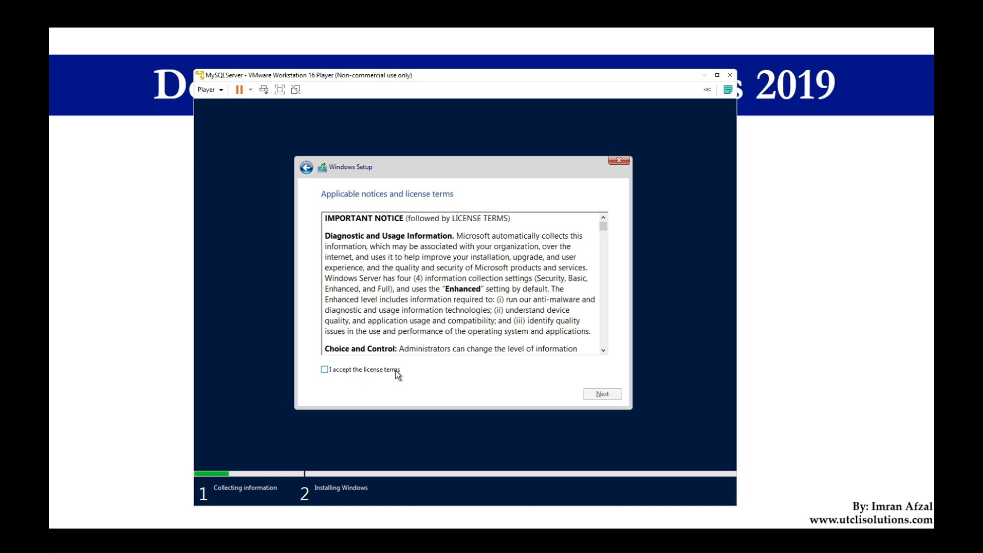
Accept the license terms and run a custom installation of Windows on the Drive 0 unallocated space.
click(398, 373)
click(619, 394)
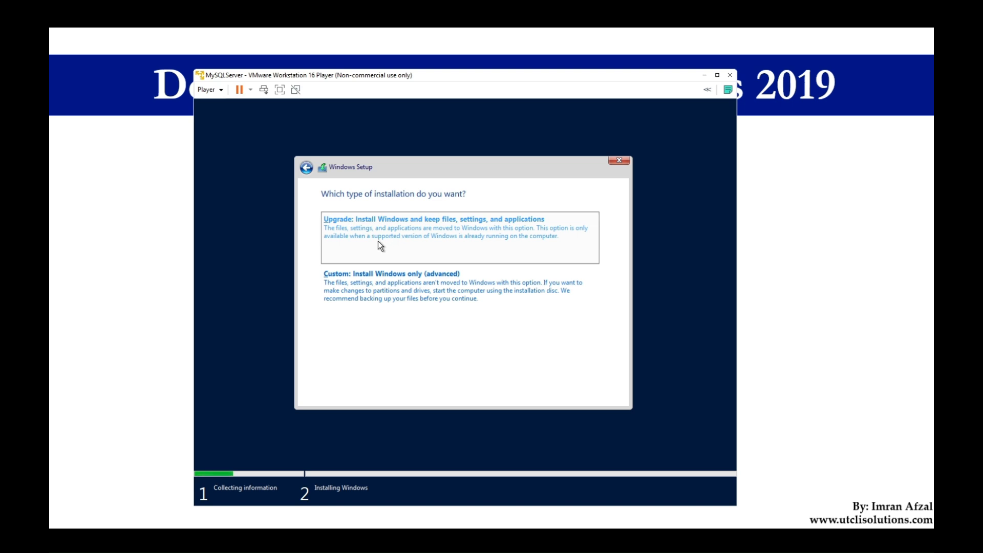
click(385, 286)
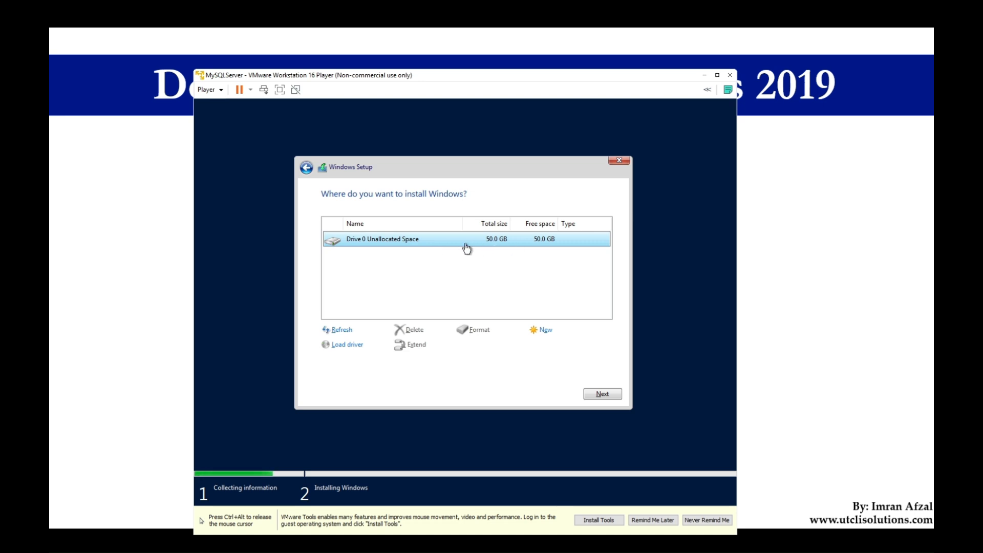
click(606, 395)
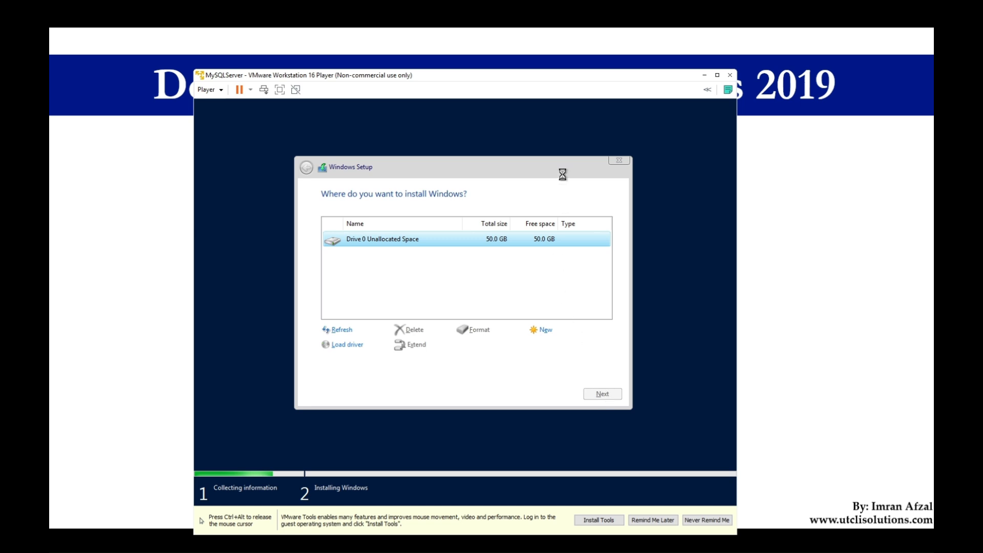
drag(544, 81, 542, 62)
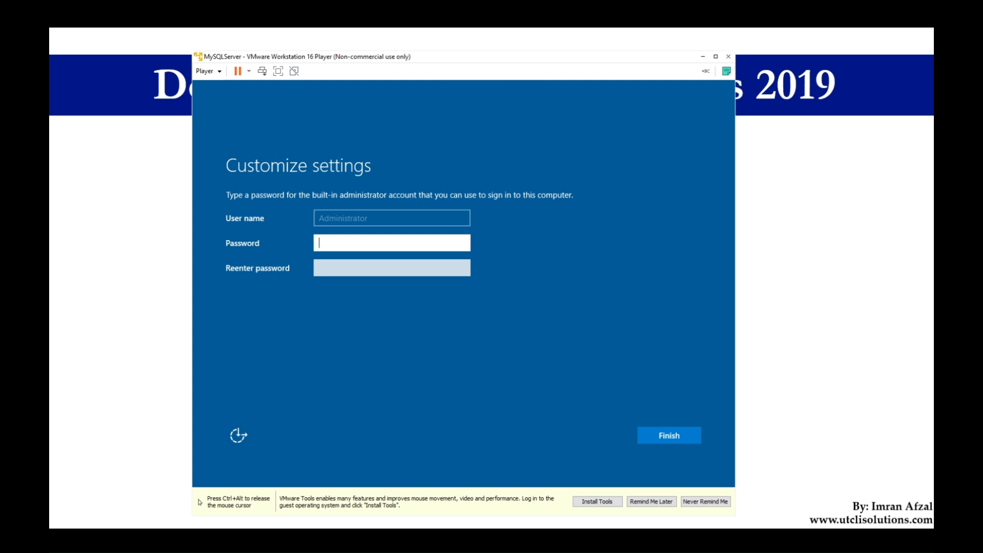
Enter and re-enter a password for the built-in Administrator account and finish customizing the settings.
text(P@ssw0rd123)
key(Tab)
text(••••••••123)
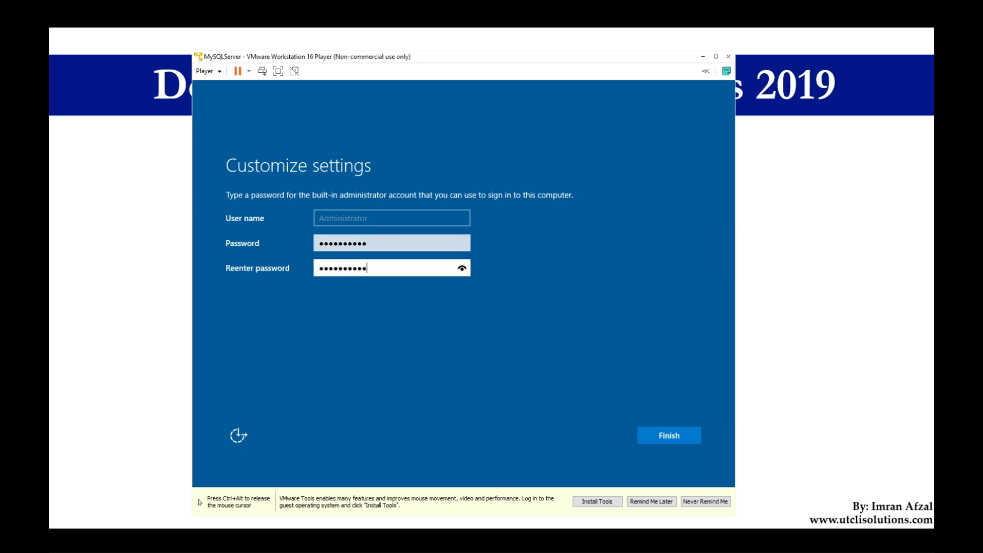
key(ctrl+alt)
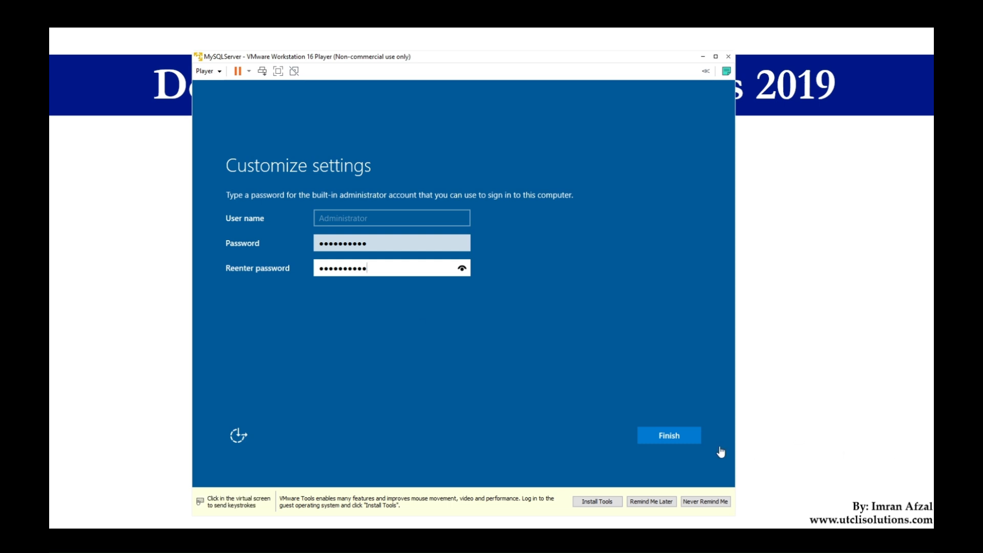
click(691, 437)
click(677, 438)
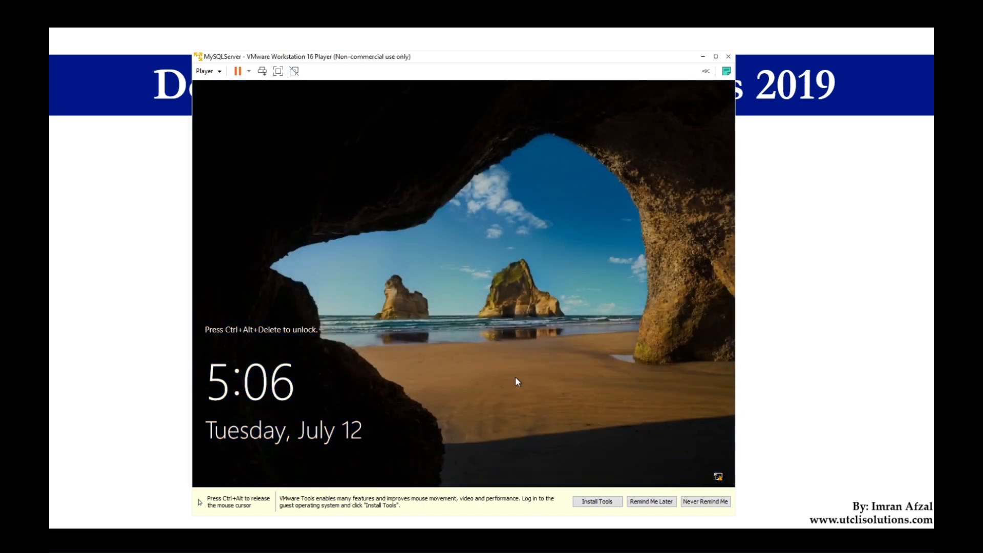
Start the VMware Tools installation for the virtual machine.
key(ctrl+alt)
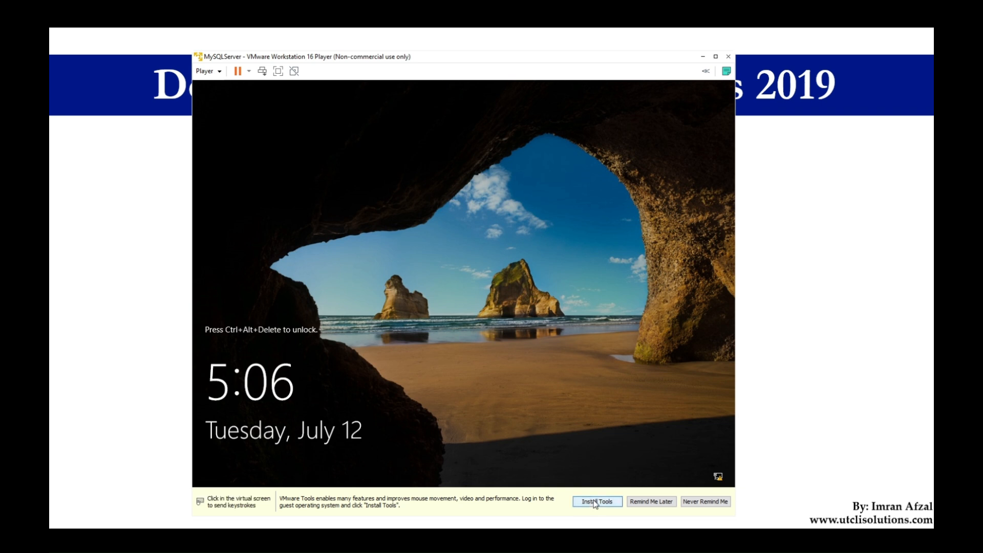
click(595, 502)
click(508, 413)
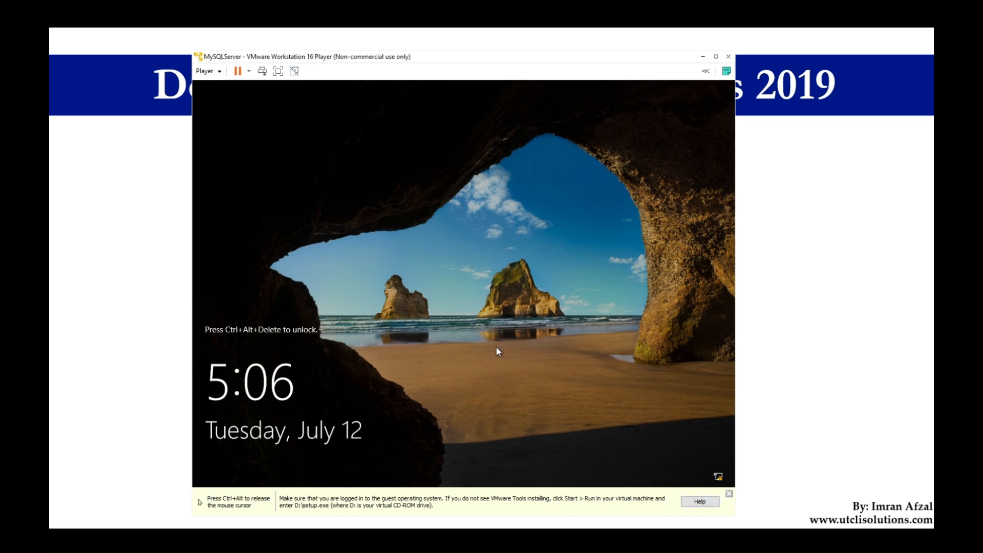
Unlock the virtual machine's lock screen and sign in as Administrator with the account password.
key(ctrl+alt)
click(217, 72)
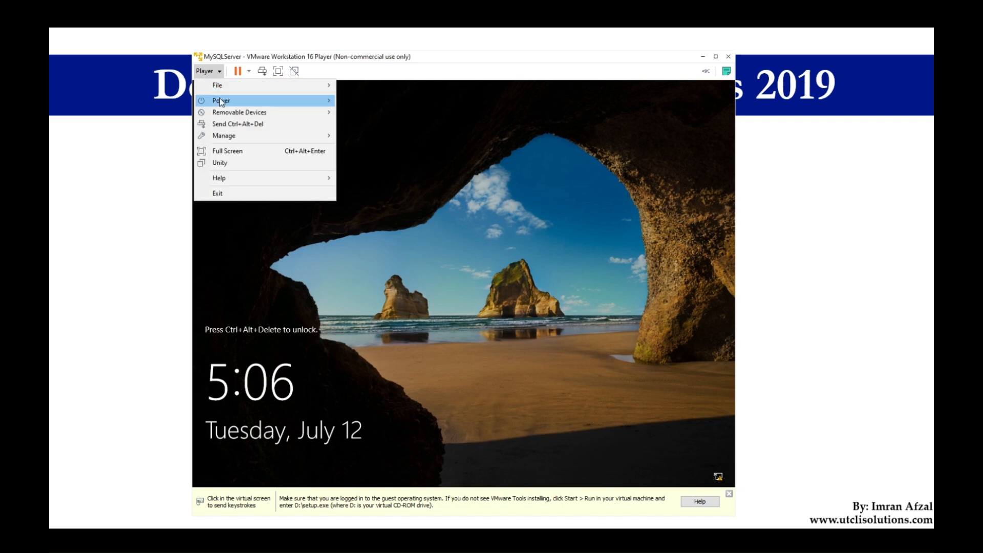
mouse_move(236, 116)
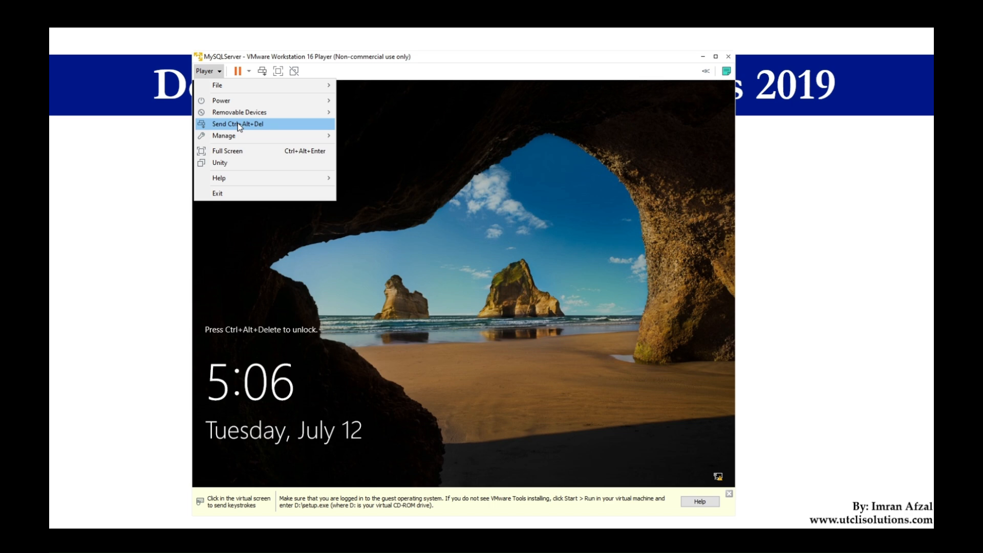
click(237, 124)
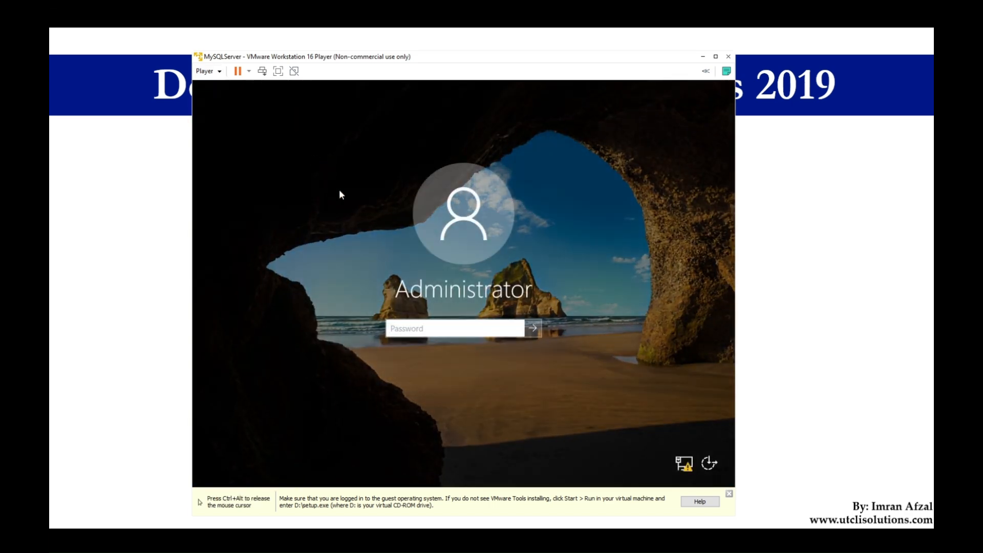
text(*********)
key(Return)
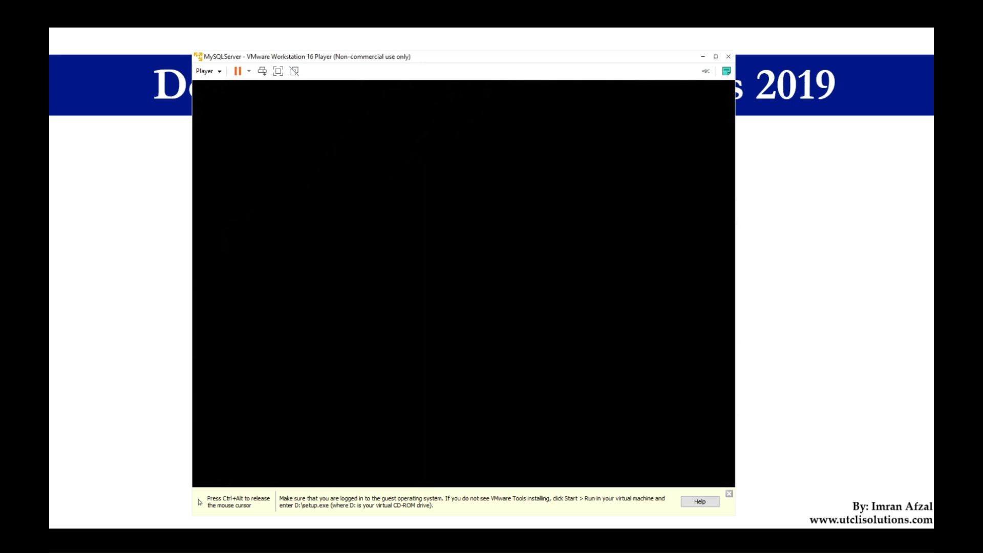
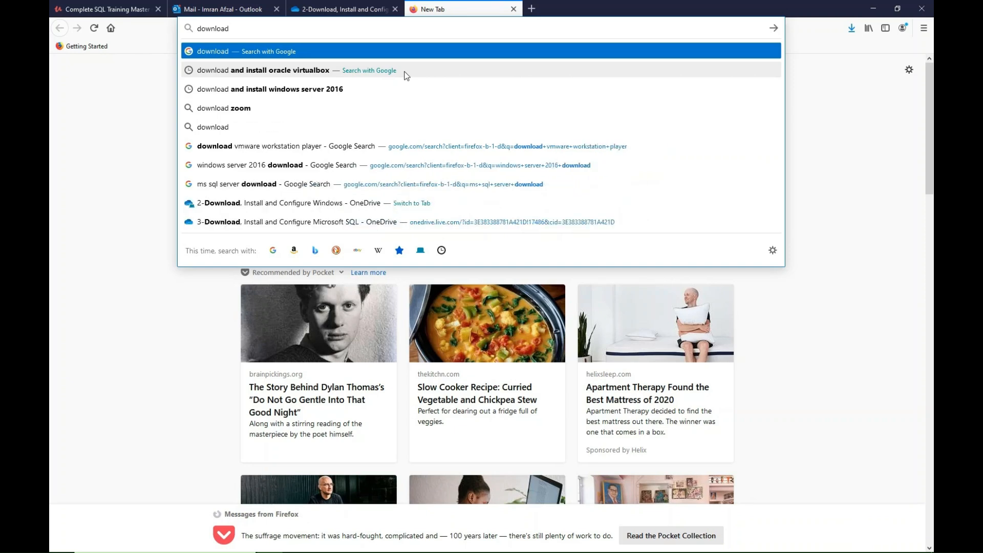
Search Google for "download windows server 2016".
key(Down)
key(Down)
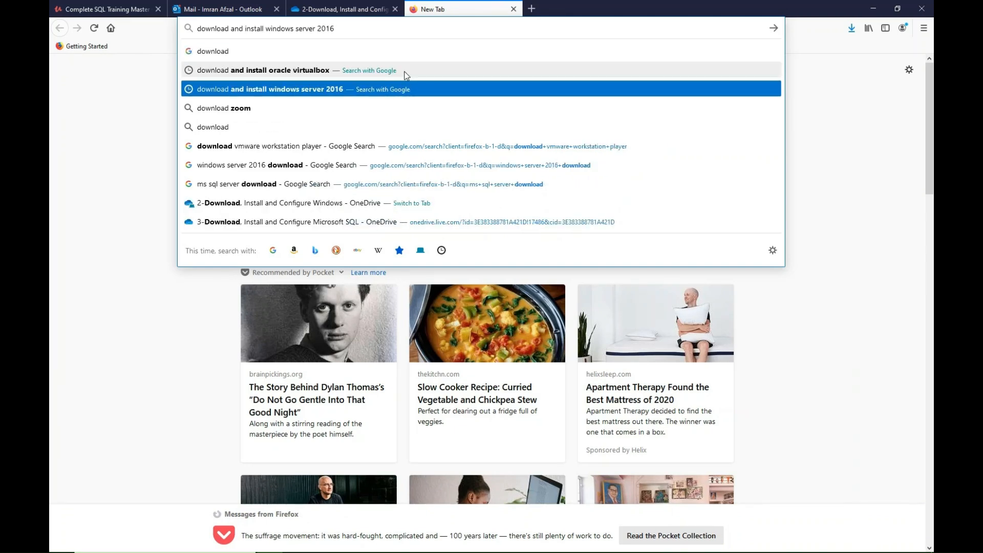
key(Return)
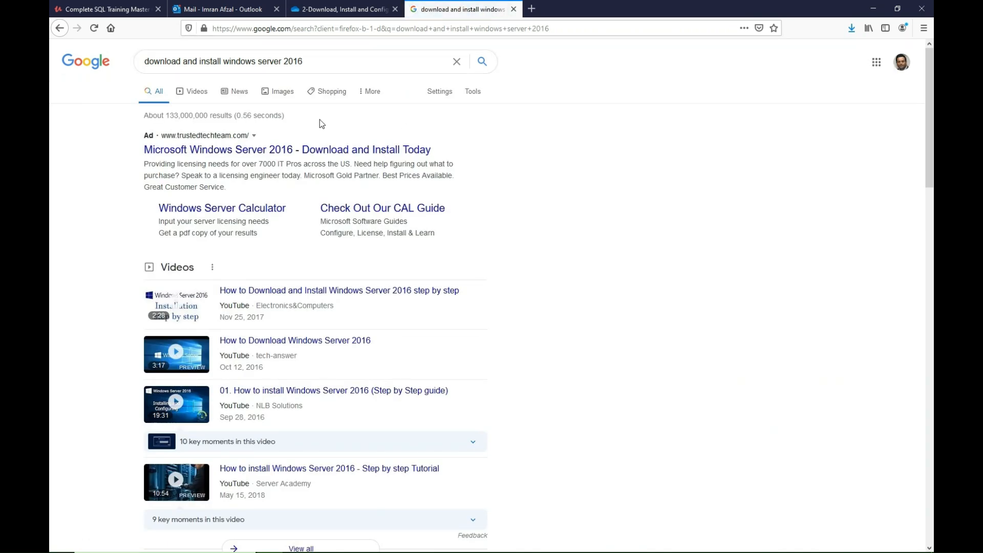
double_click(212, 60)
key(BackSpace)
key(BackSpace)
key(BackSpace)
key(BackSpace)
key(BackSpace)
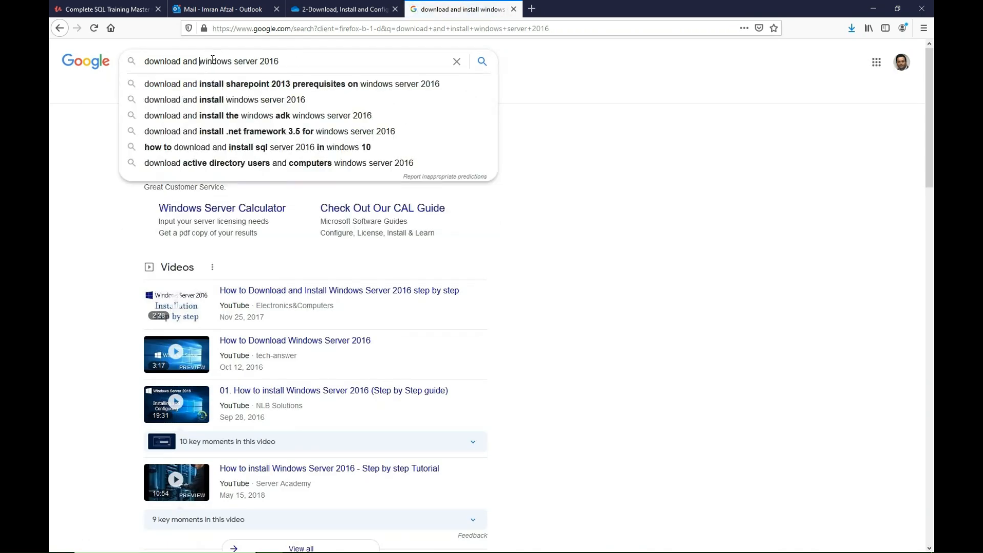
key(Return)
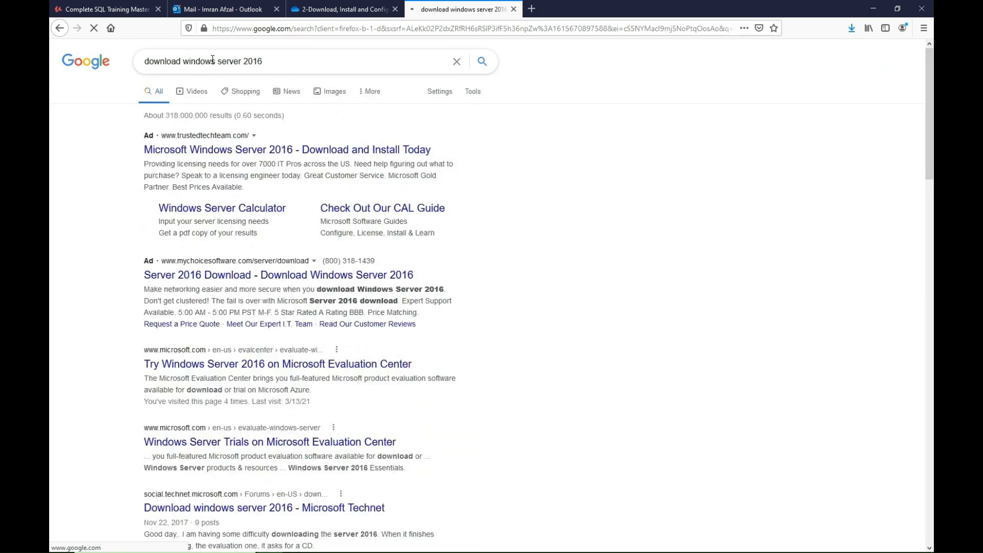
Open the Microsoft Evaluation Center page for Windows Server 2016 and continue to the evaluation form with the ISO experience.
scroll(77, 180, down, 2)
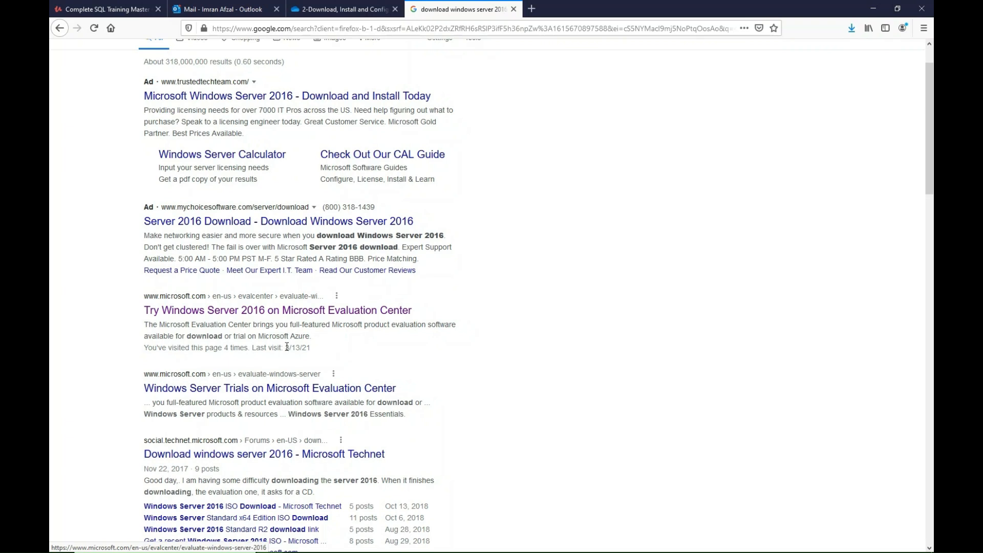
click(257, 316)
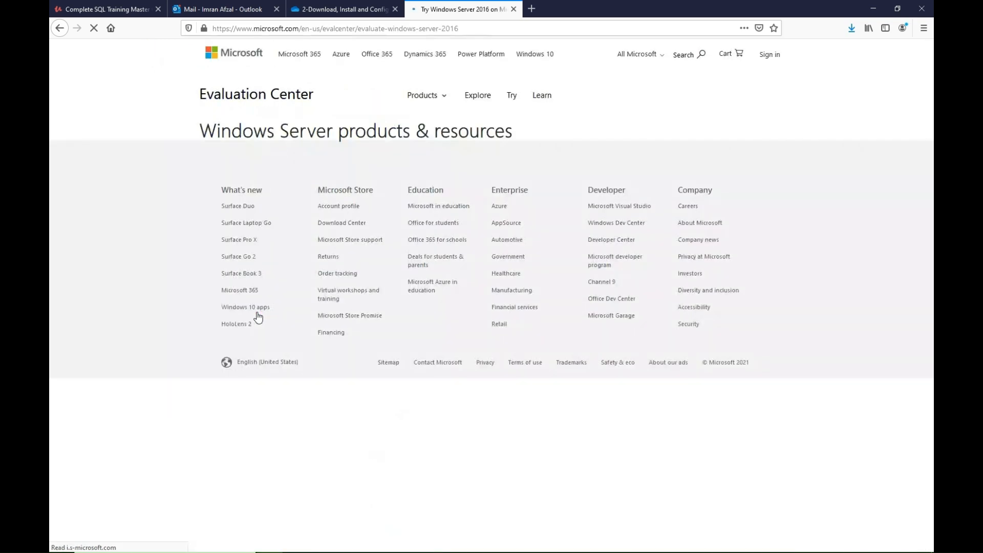
scroll(258, 312, down, 9)
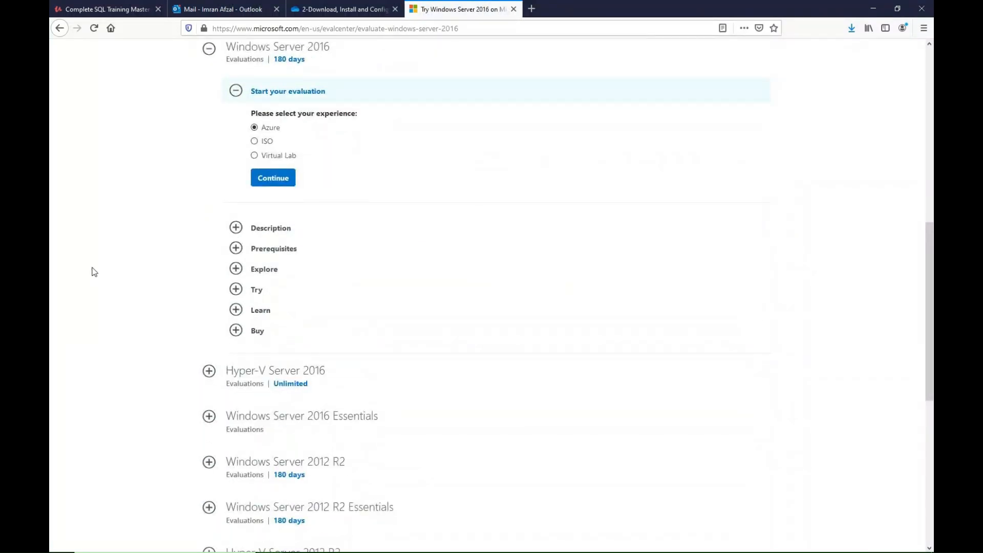
scroll(126, 260, up, 9)
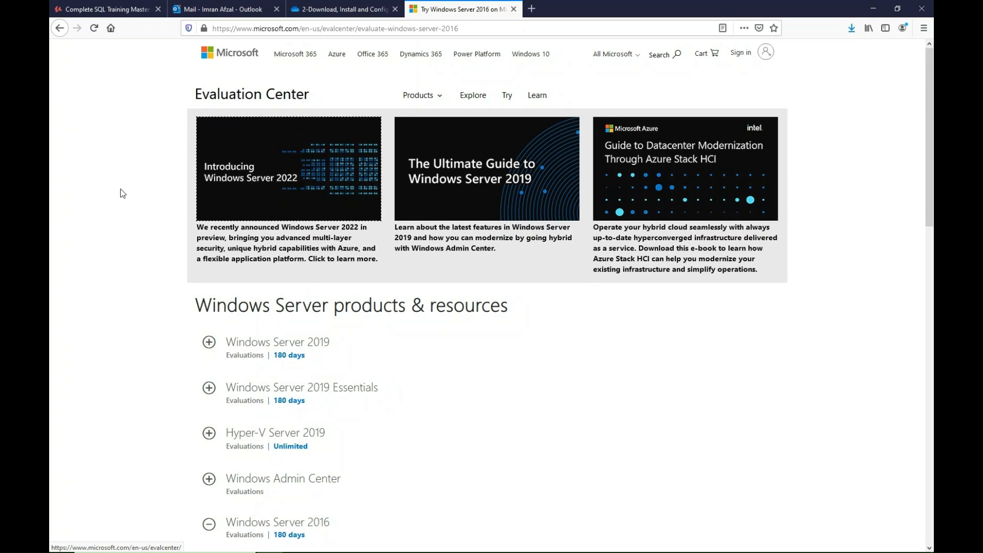
scroll(78, 233, down, 4)
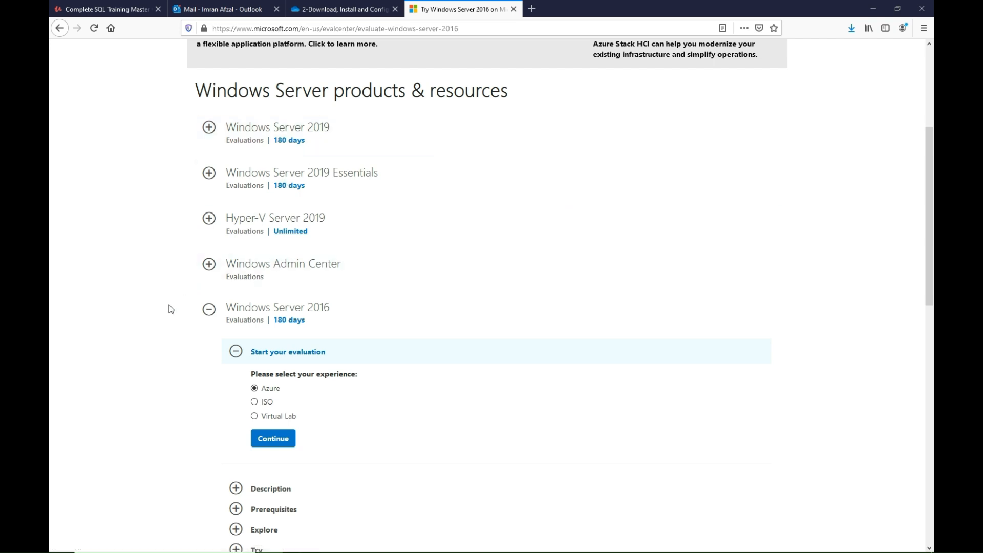
scroll(171, 309, down, 1)
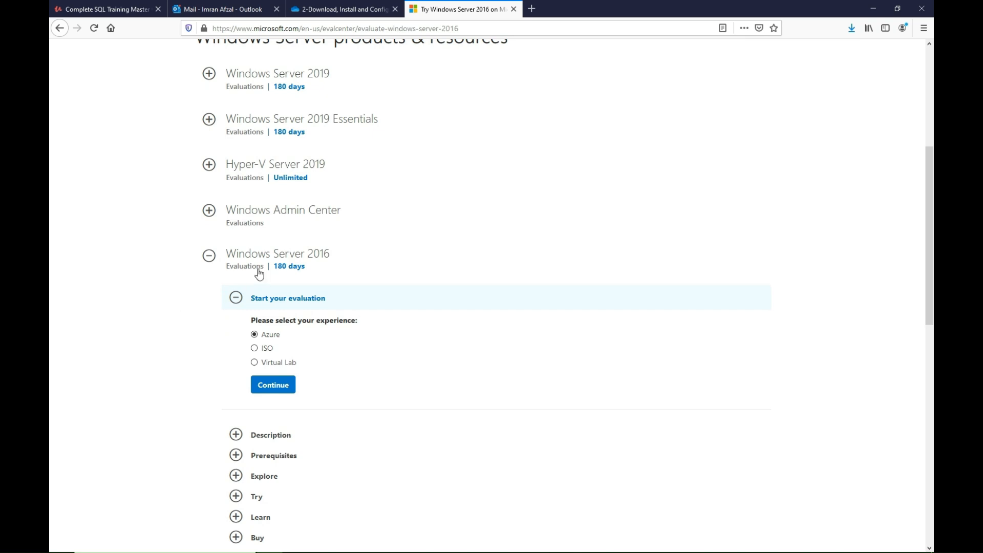
scroll(350, 268, down, 1)
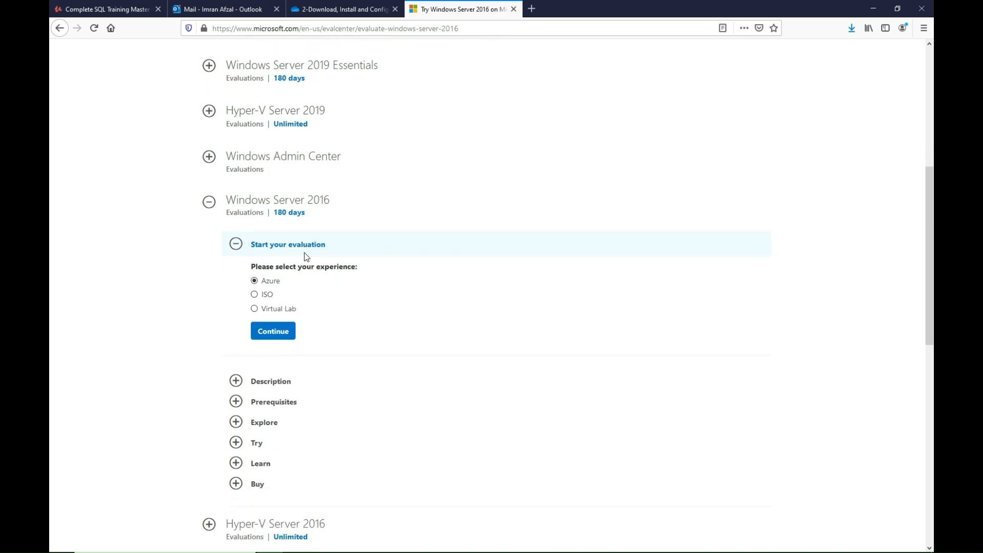
click(255, 296)
click(273, 331)
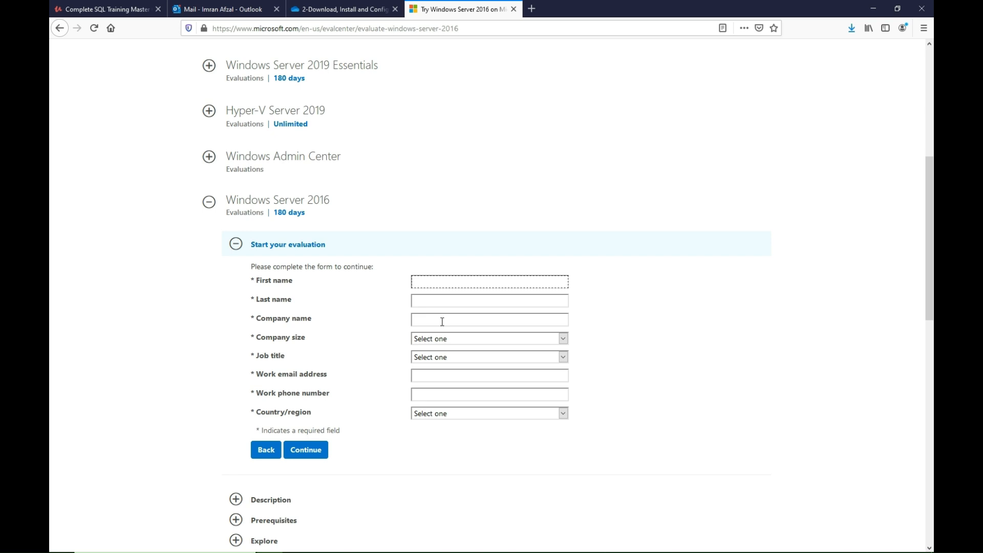
Examine the evaluation form's required fields, including the choices for company size, job title and country/region.
click(439, 345)
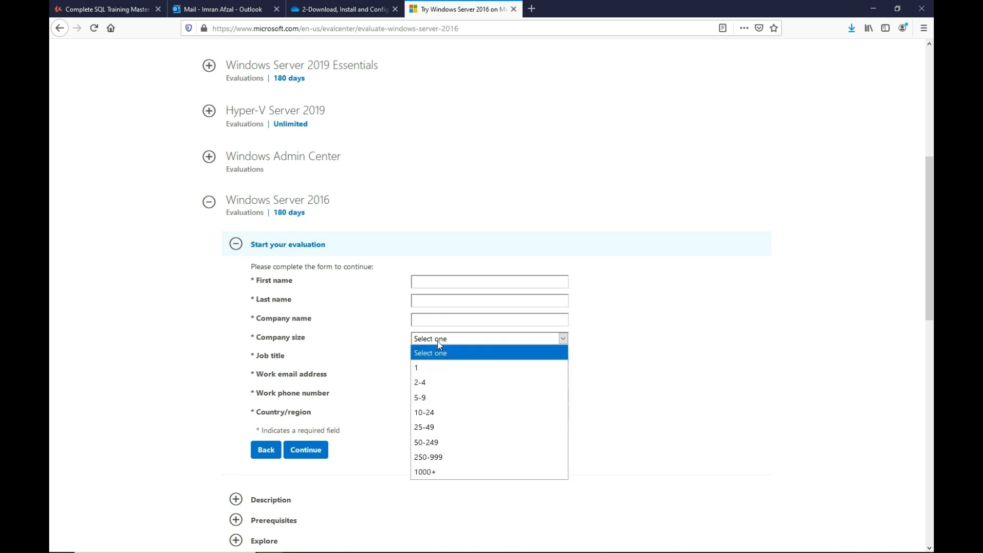
click(444, 343)
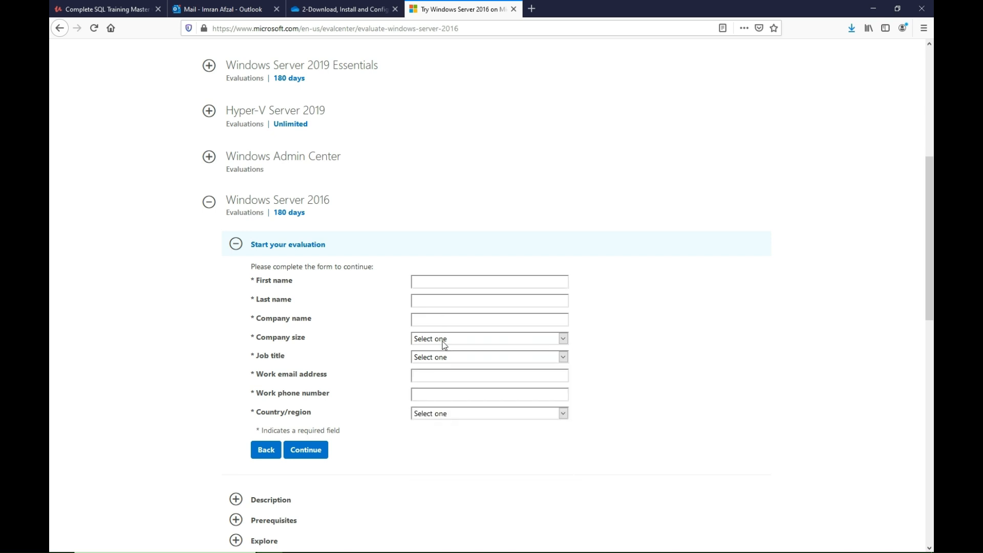
click(447, 358)
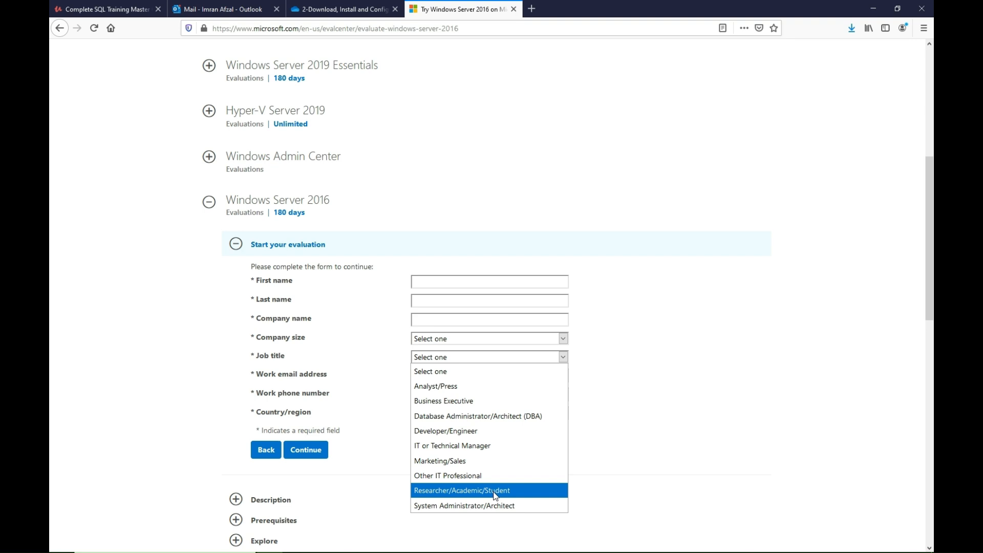
click(362, 346)
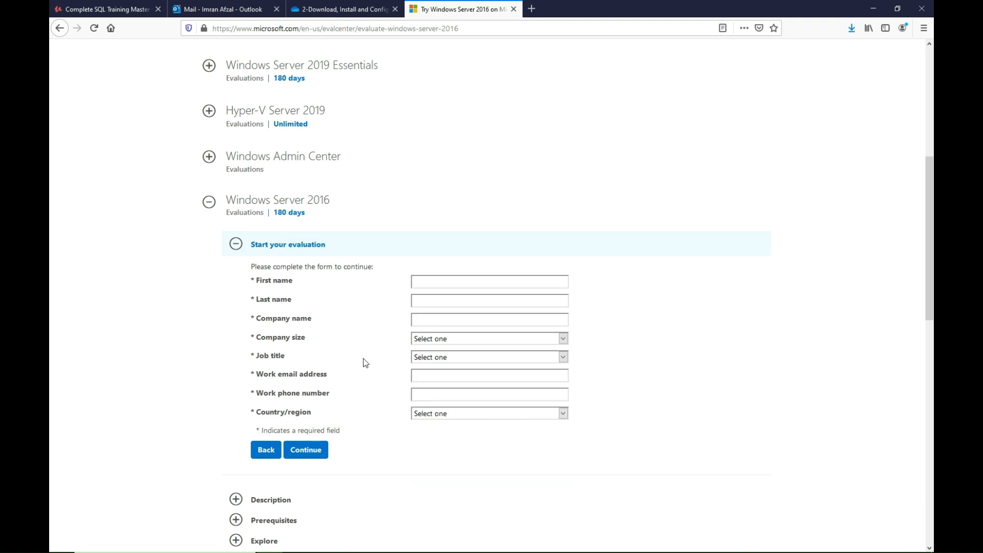
click(434, 372)
click(435, 393)
click(442, 417)
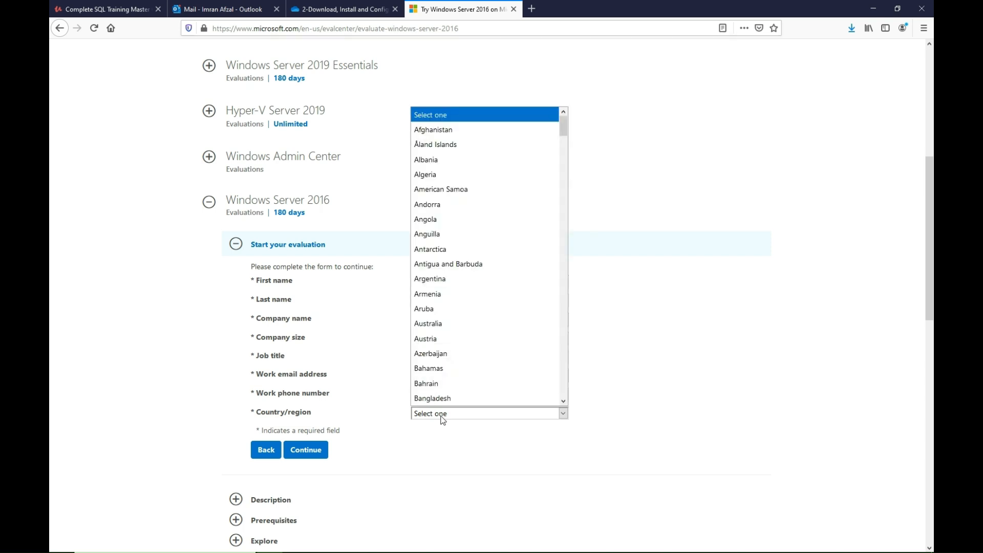
click(443, 419)
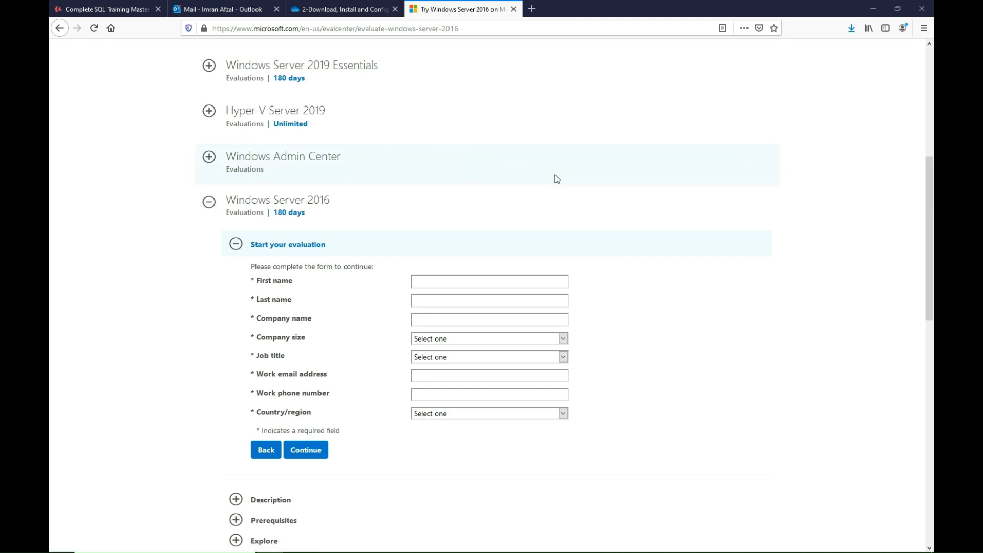
Check the browser's downloads for the Windows Server 2016 ISO and launch VMware Workstation 16 Player.
click(853, 29)
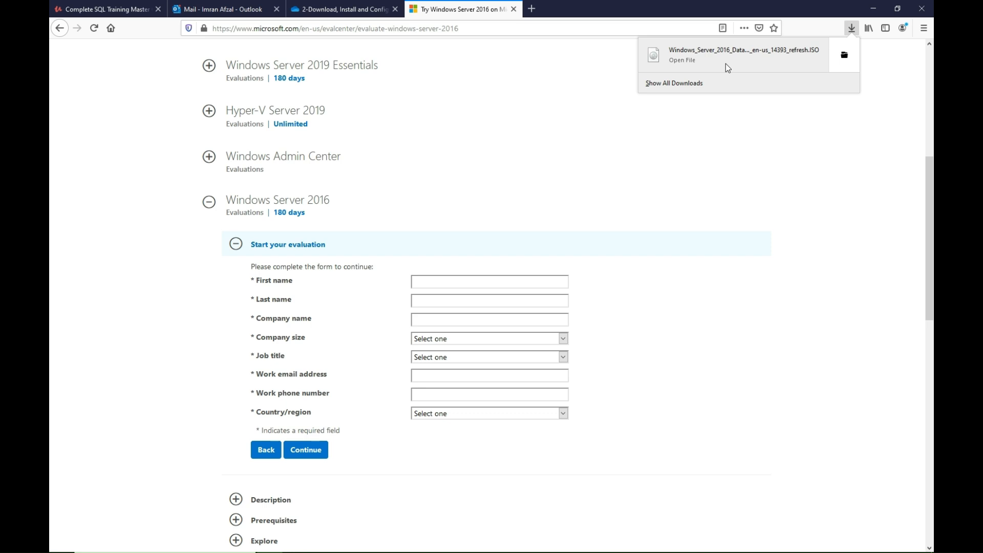
mouse_move(327, 542)
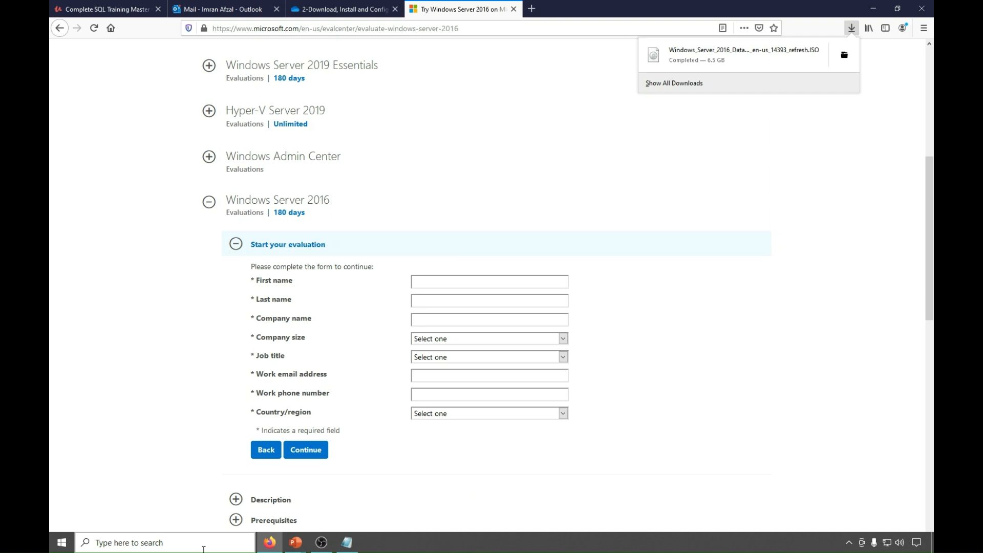
click(203, 549)
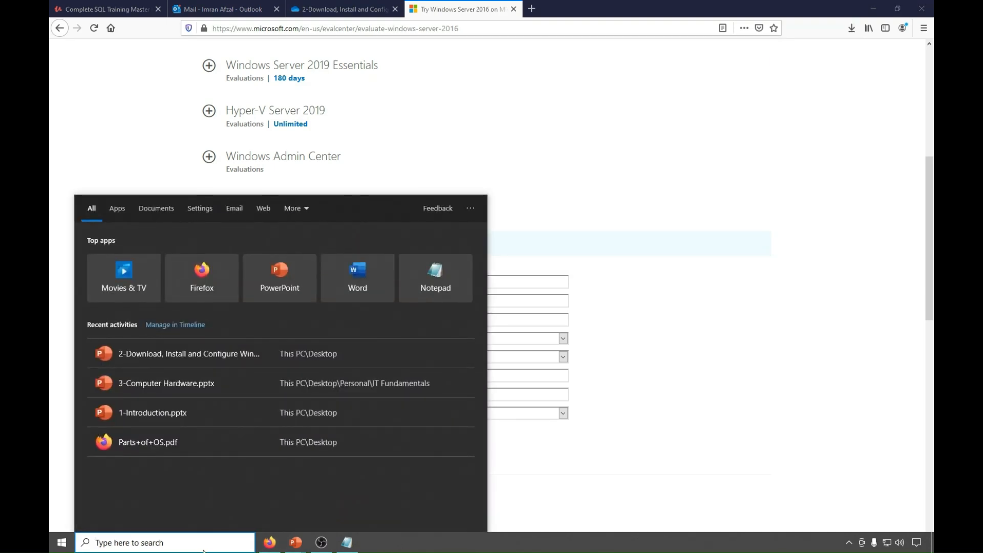
text(vmware)
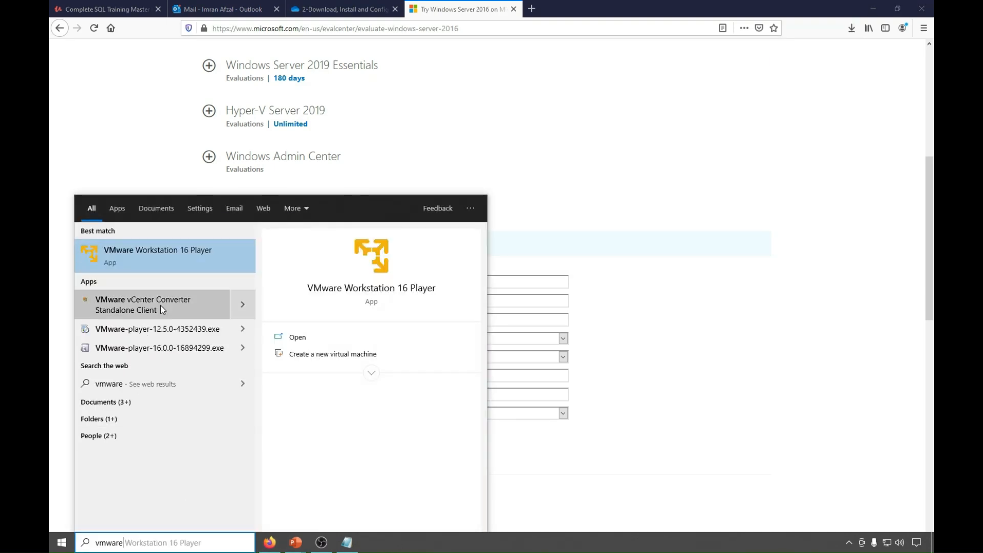
click(158, 257)
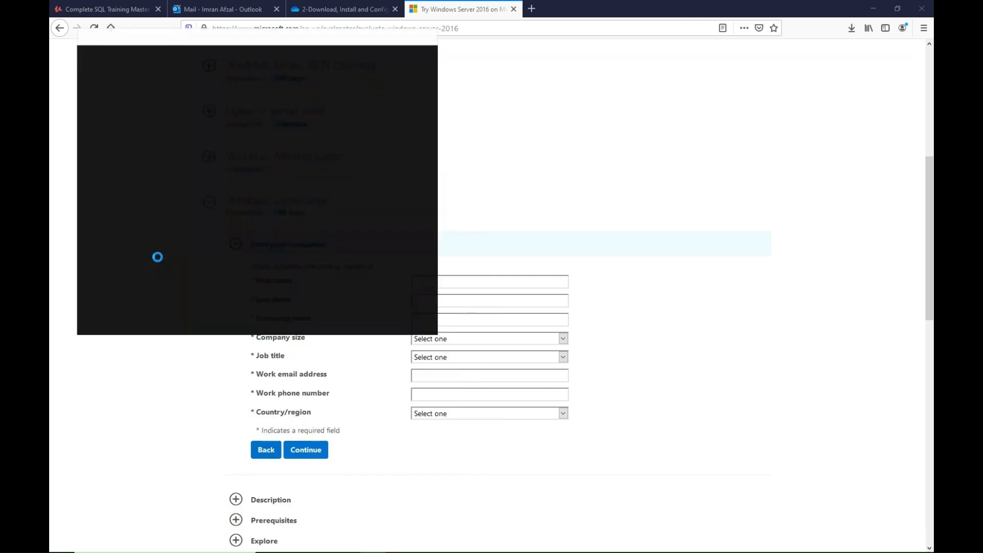
drag(261, 38, 378, 69)
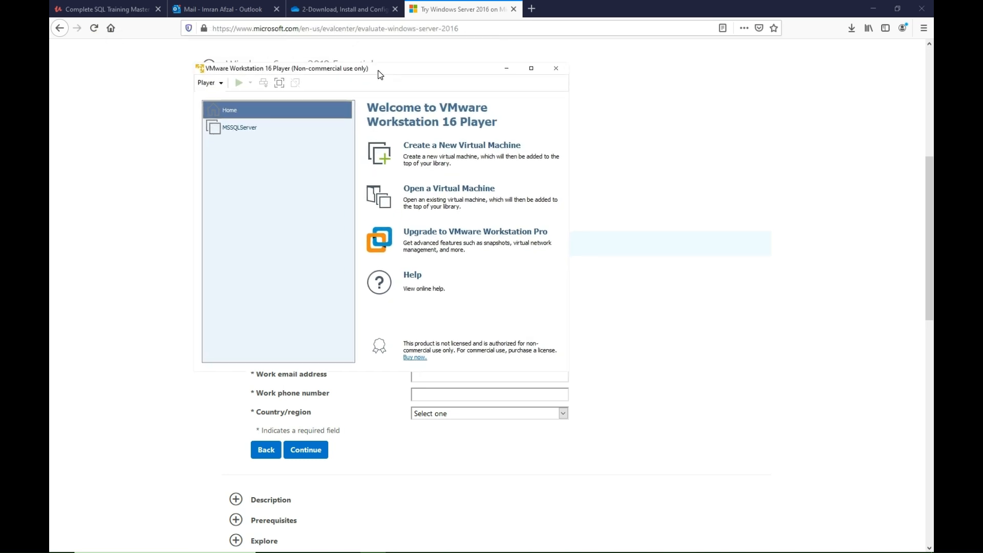
Set the MSSQLServer virtual machine's CD/DVD drive to use the ISO image Windows_Server_2016_Datacenter_EVAL_en-us_14393_refresh from the Desktop.
click(264, 129)
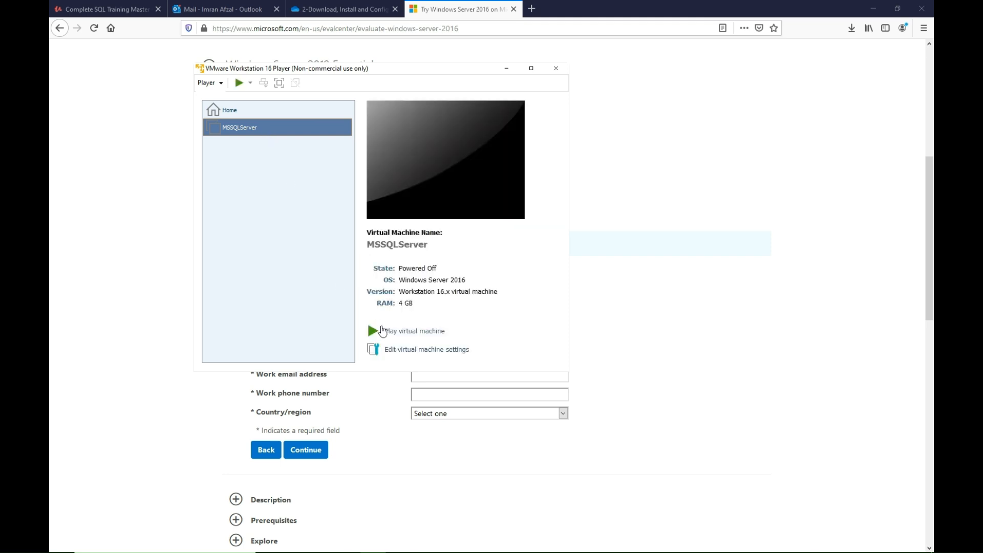
click(418, 353)
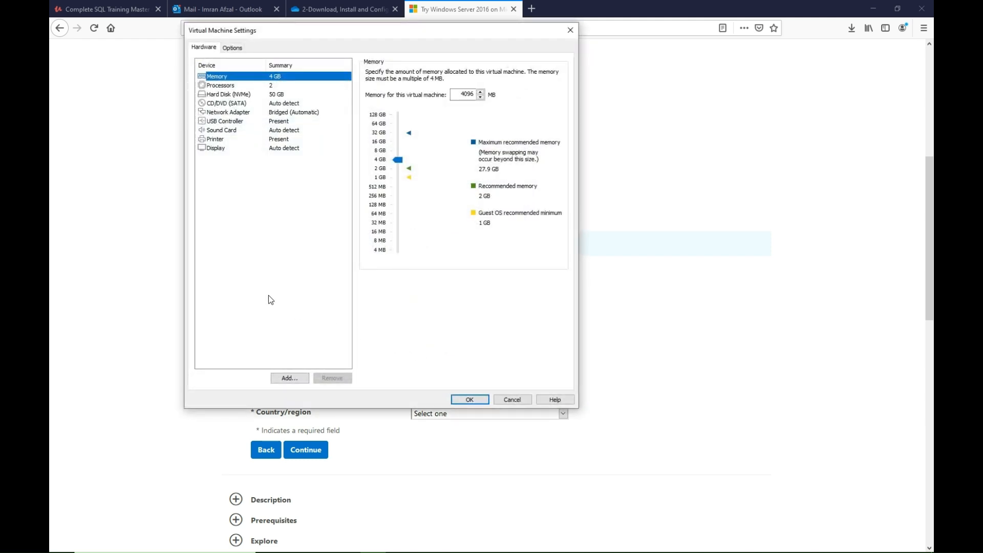
click(216, 104)
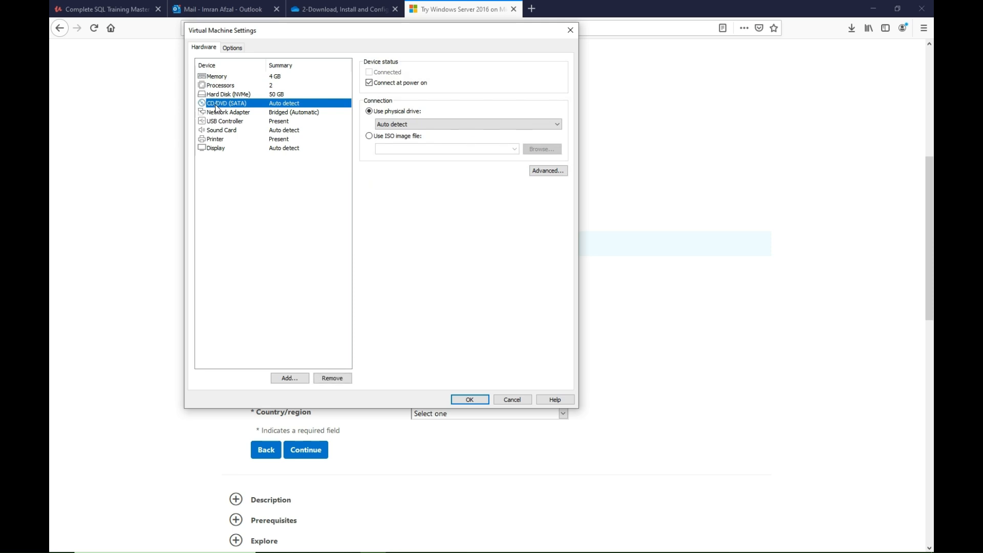
click(369, 138)
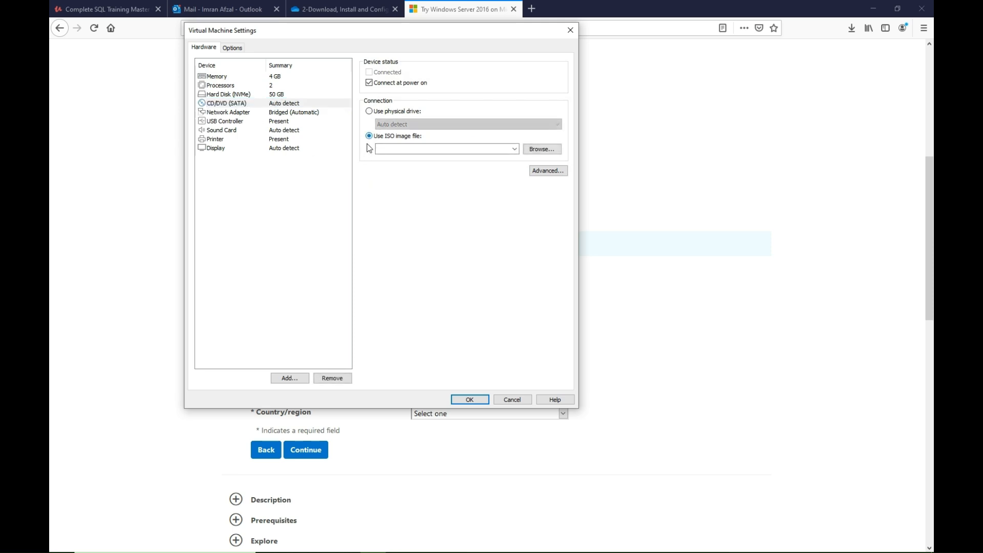
click(554, 152)
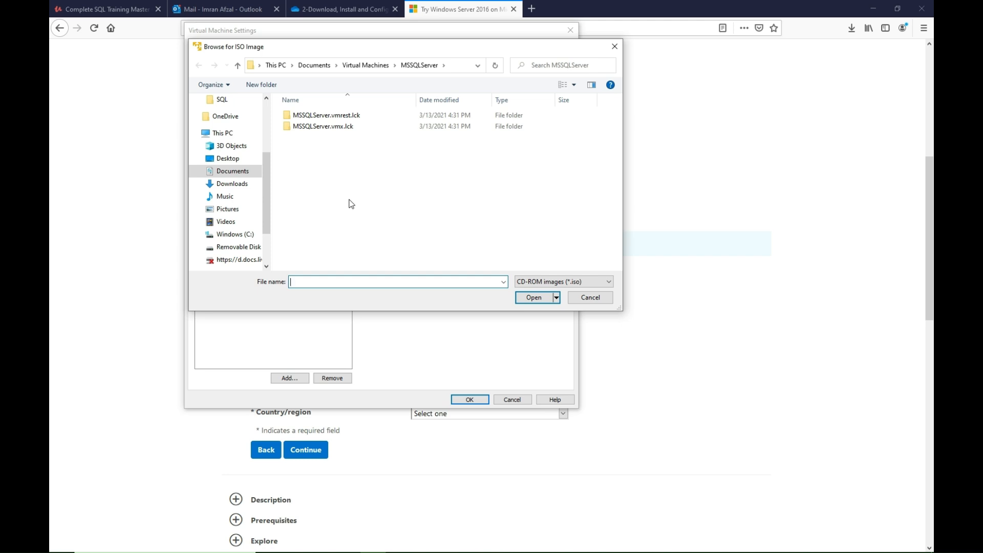
click(225, 163)
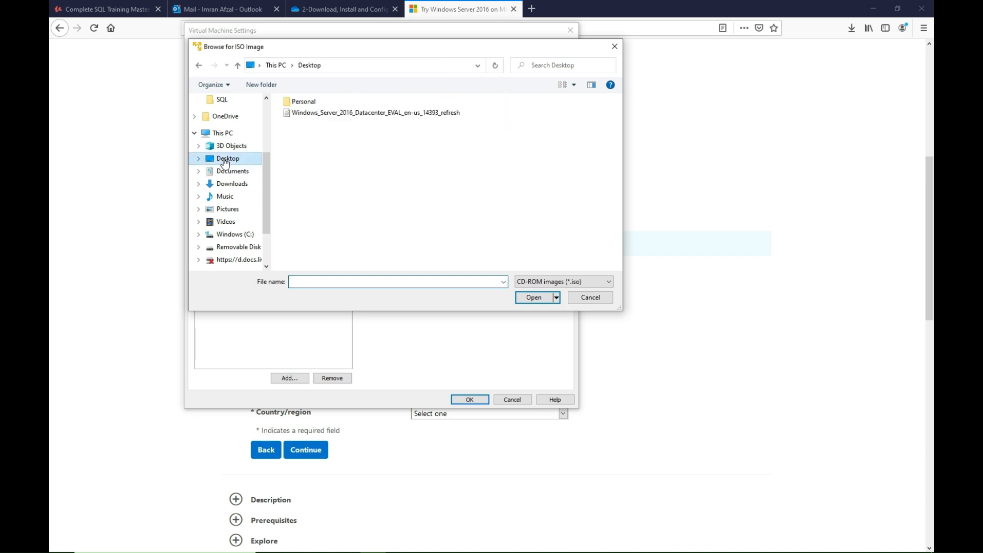
click(288, 115)
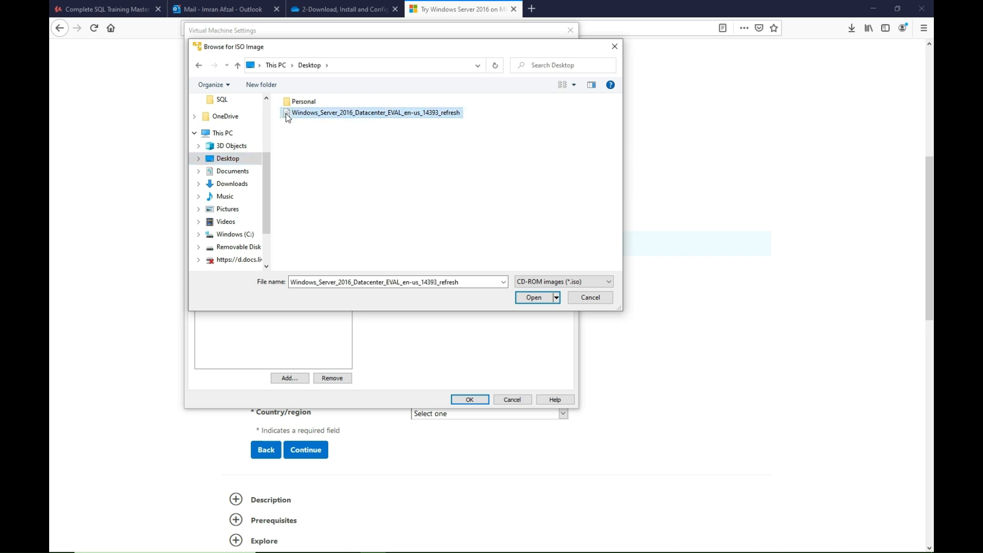
click(534, 299)
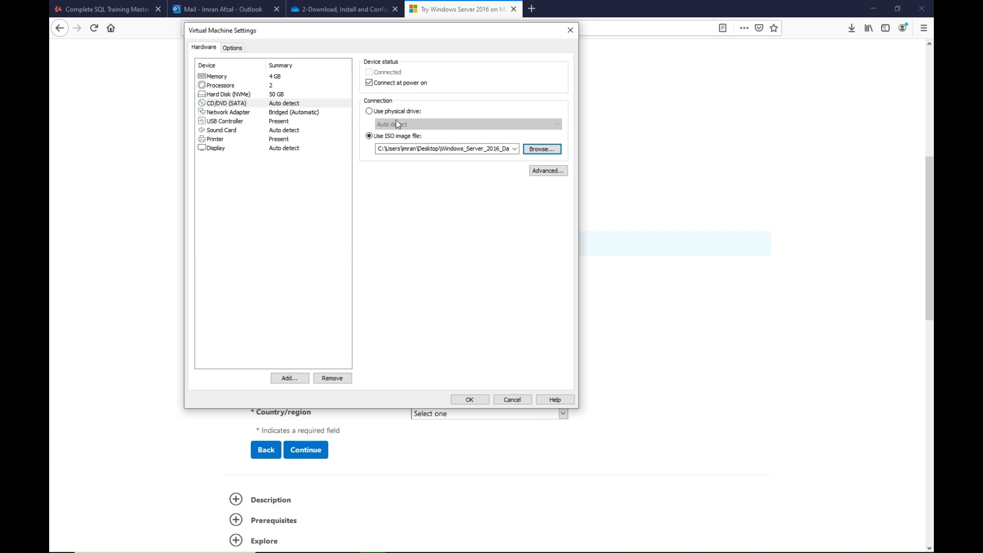
click(470, 400)
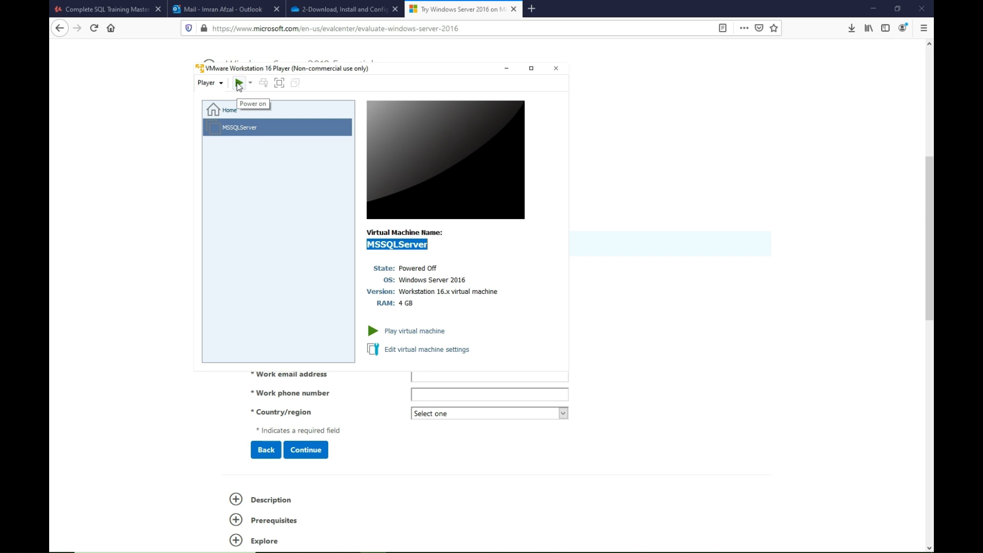
Power on the MSSQLServer virtual machine and direct input to it while it boots.
click(239, 83)
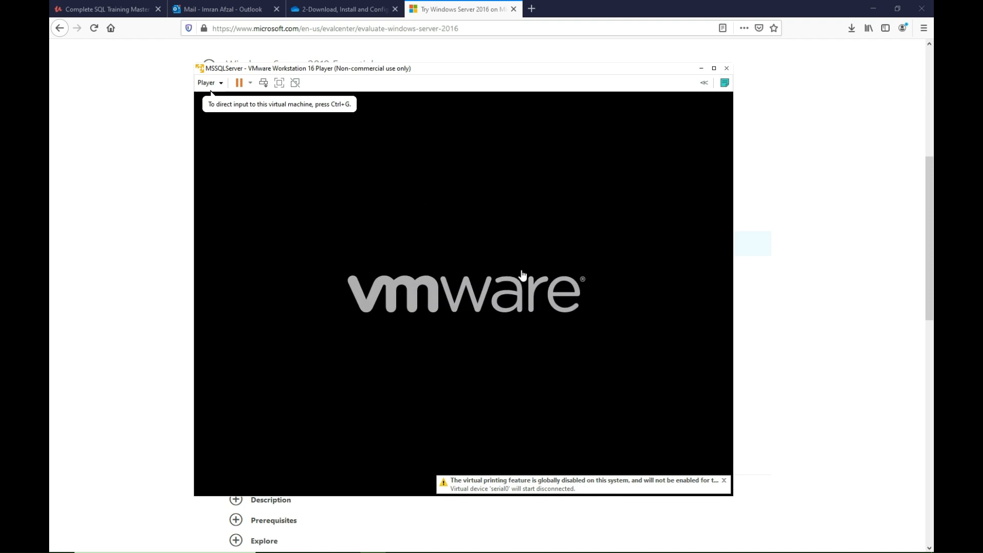
click(510, 288)
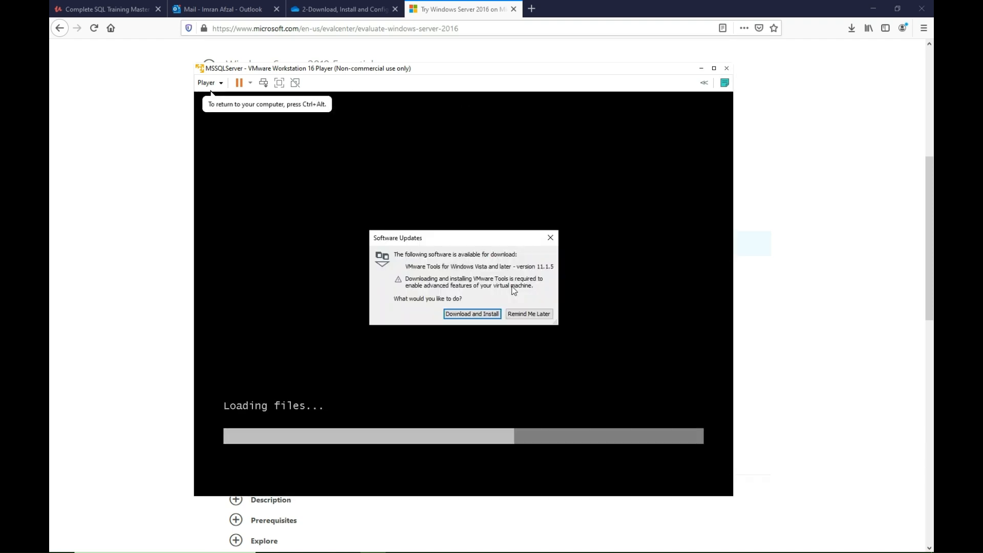
Postpone the VMware Tools download and continue Windows Setup with English (United States) language and time formats and the US keyboard.
click(524, 314)
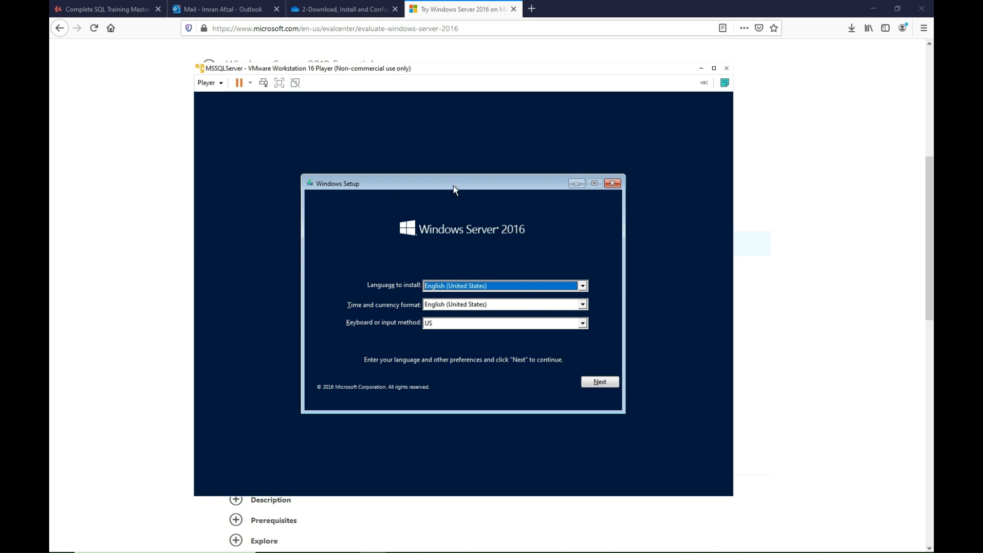
drag(454, 186, 410, 164)
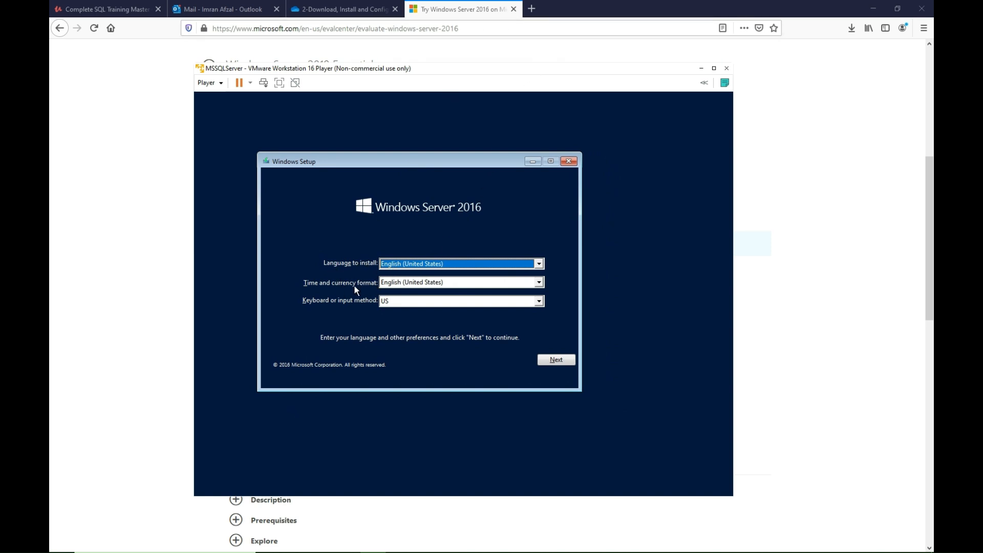
click(390, 283)
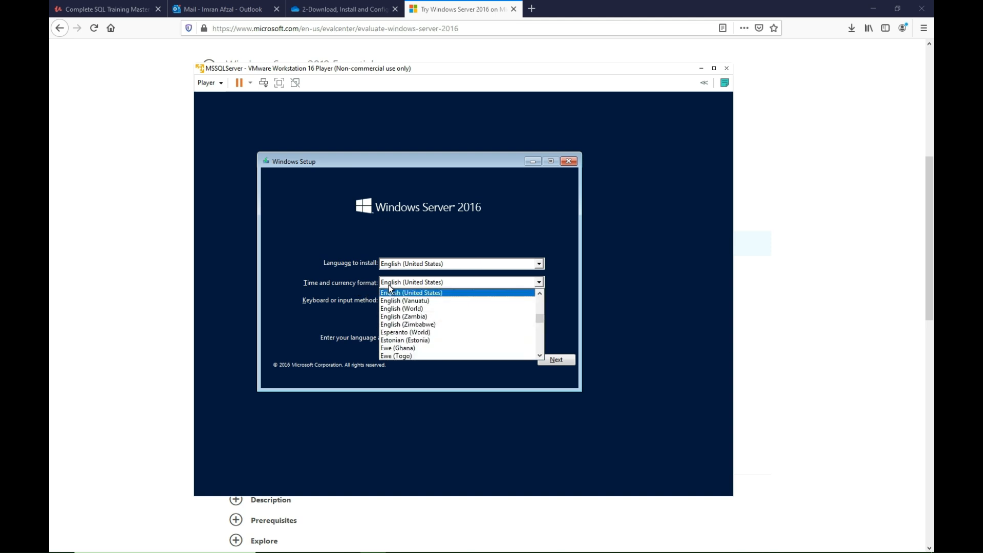
click(389, 285)
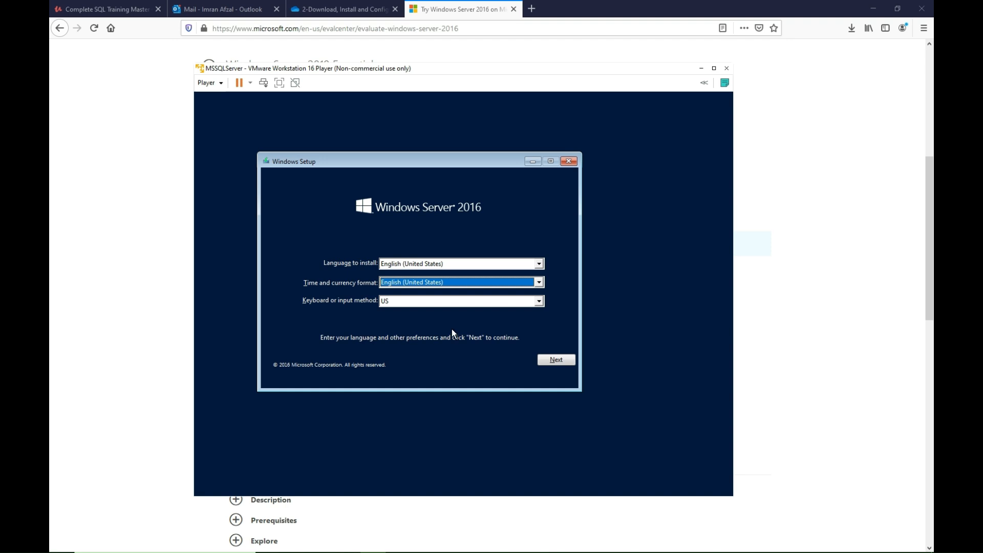
click(551, 358)
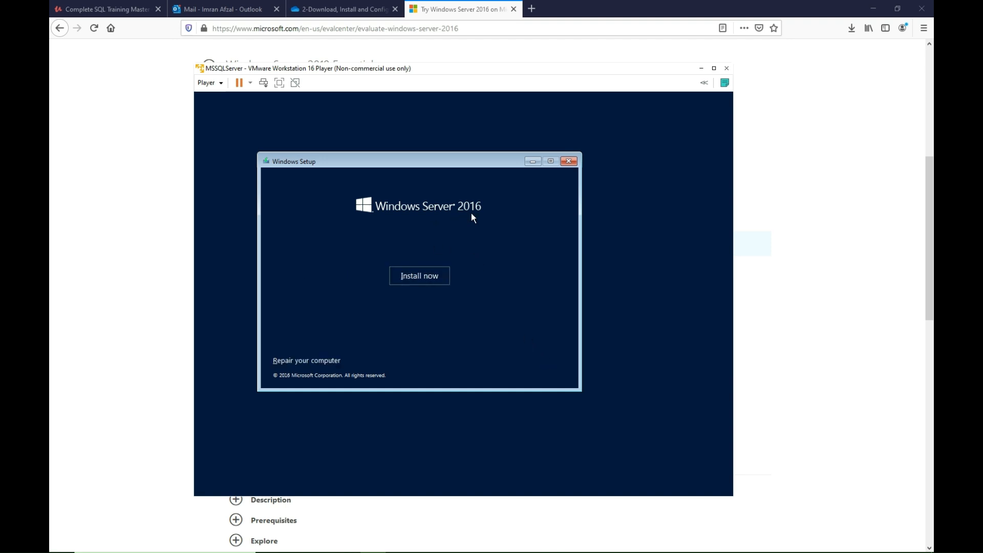
Start the Windows installation and choose the Windows Server 2016 Datacenter Evaluation (Desktop Experience) edition.
click(437, 277)
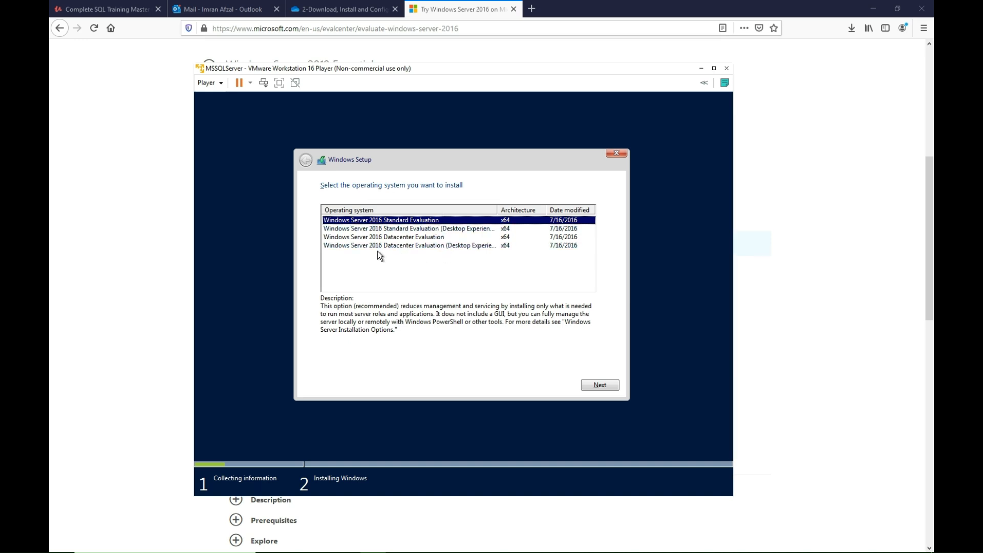
click(411, 246)
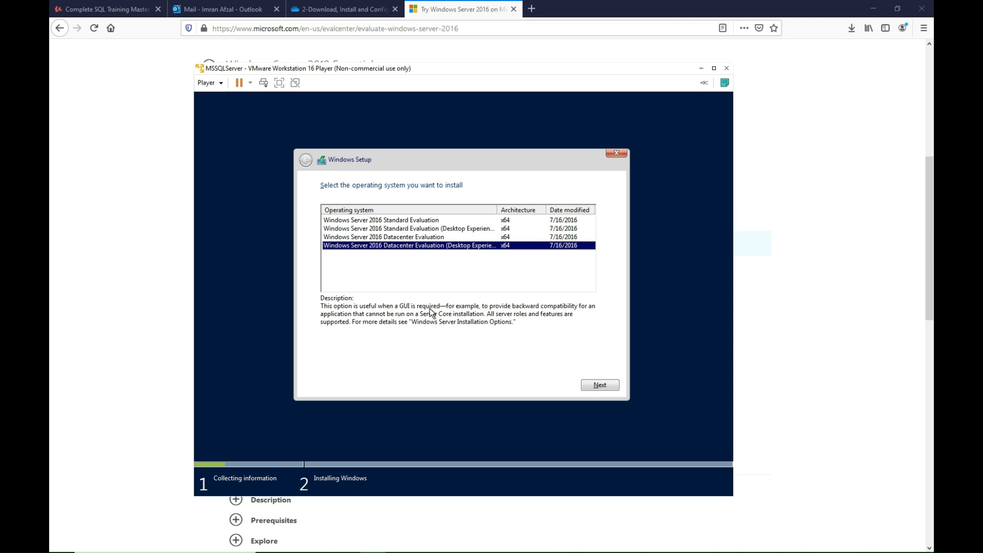
click(604, 385)
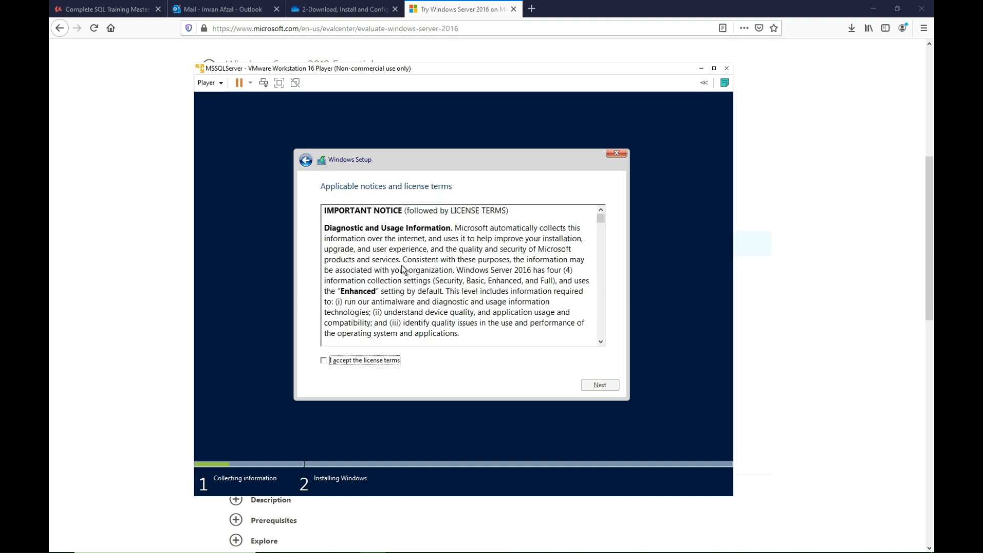
Accept the license terms and start a custom Windows-only installation on the Drive 0 unallocated space.
click(377, 362)
click(603, 385)
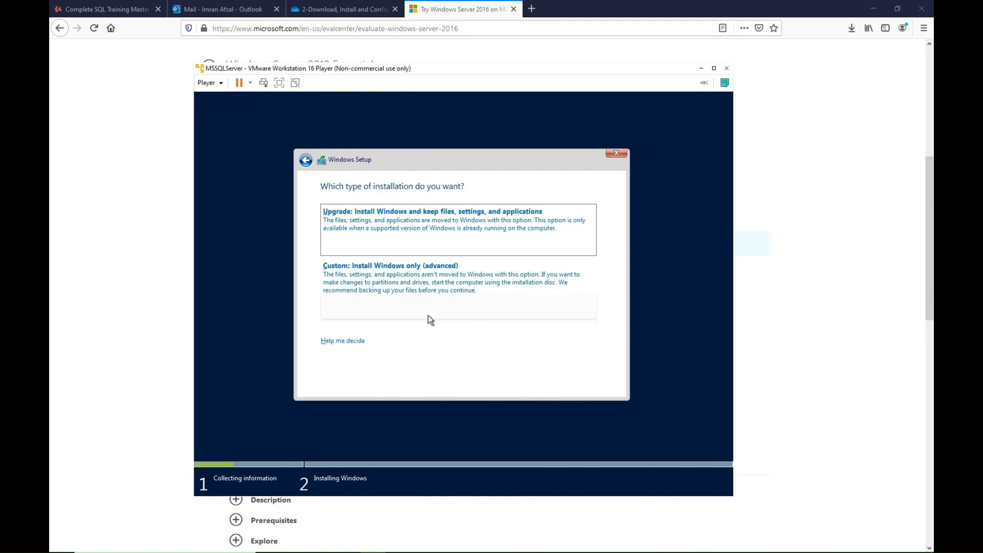
click(408, 282)
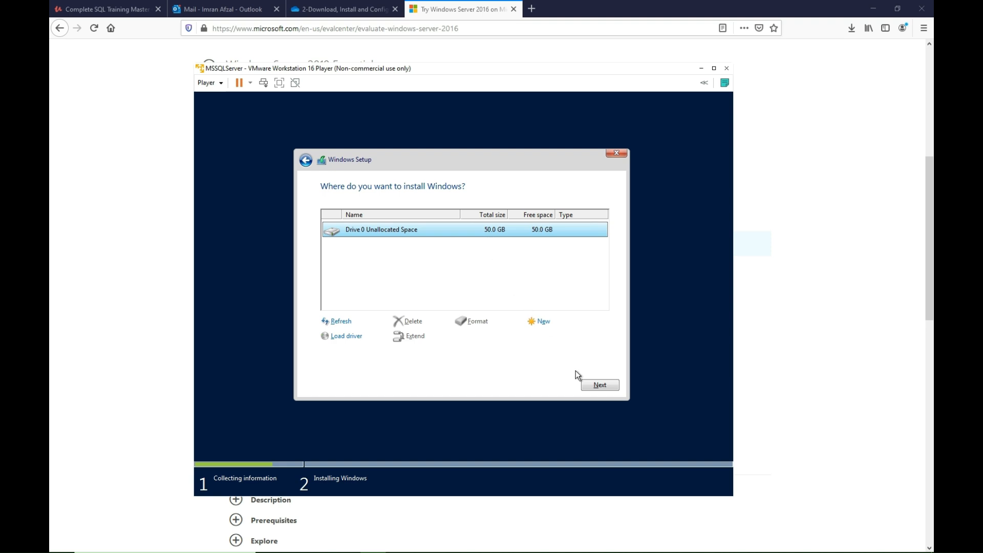
click(595, 388)
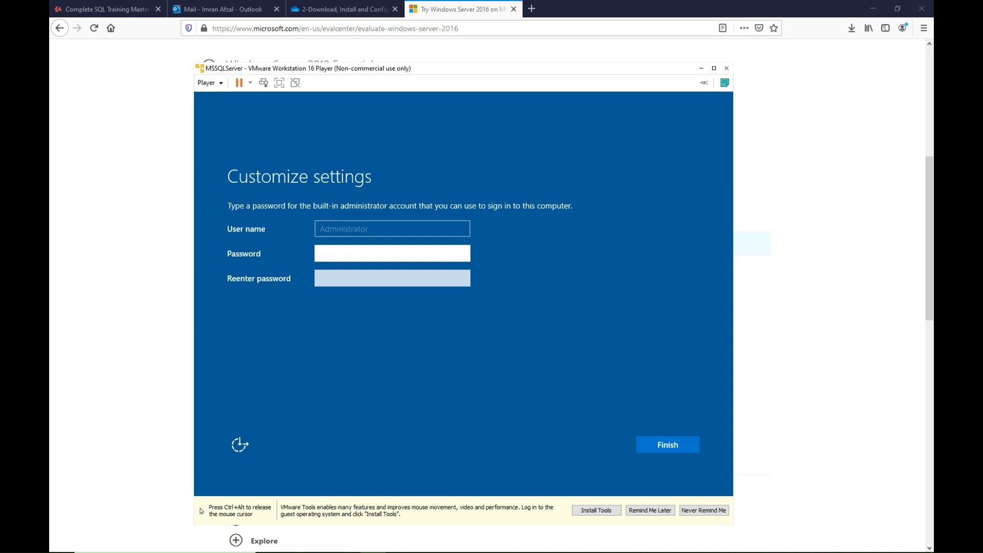
Enter and confirm a password for the built-in Administrator account and finish customizing the settings.
text(••••••••••)
key(Tab)
text(•••••••••)
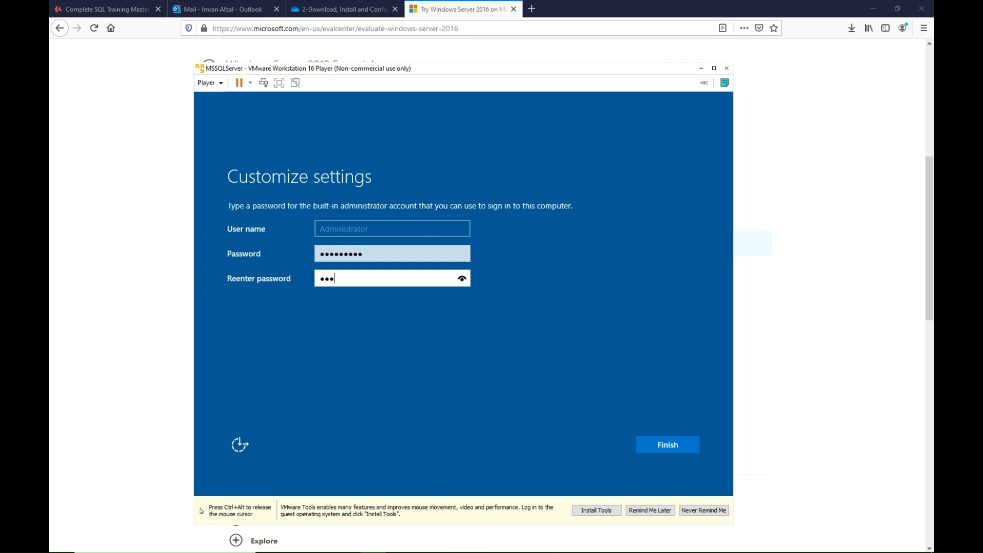
key(ctrl+alt)
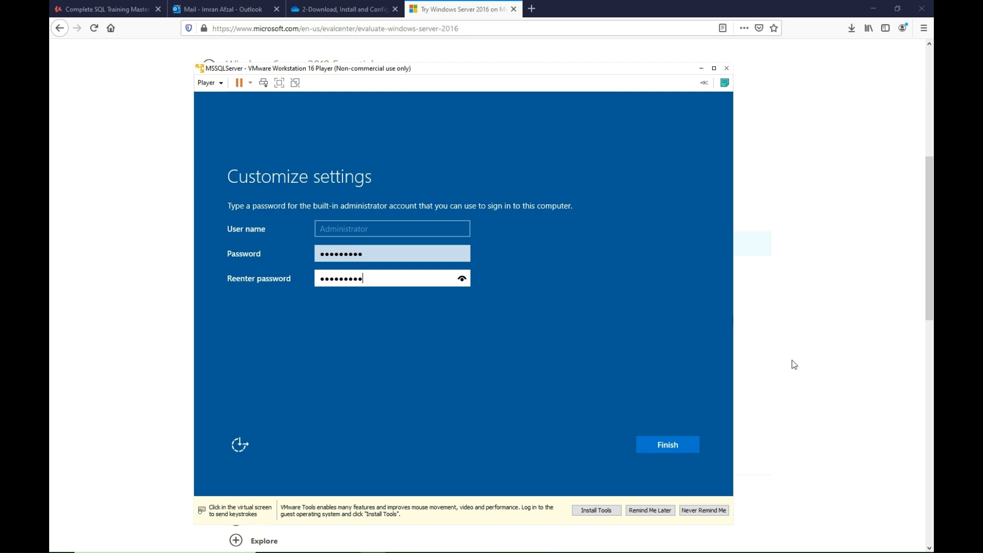
click(675, 444)
key(ctrl+alt)
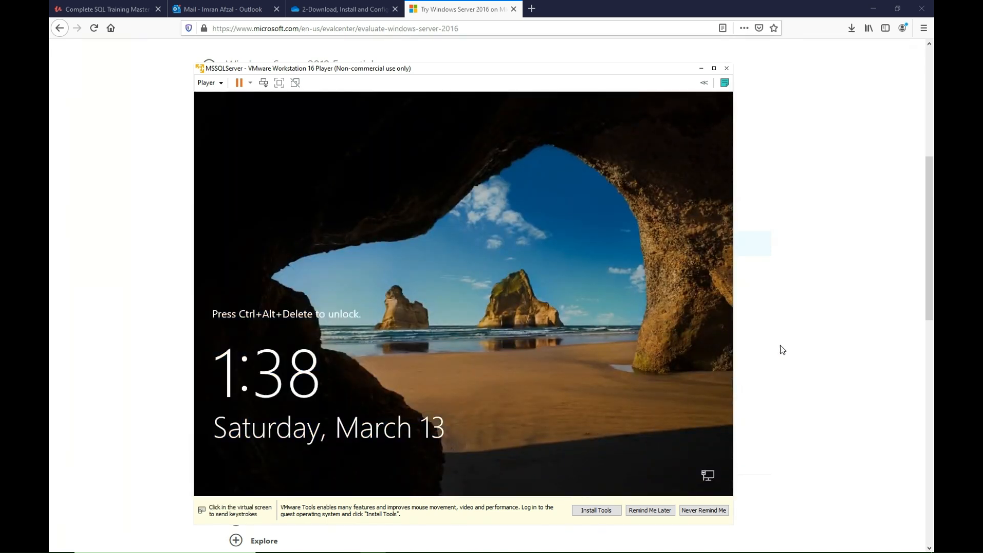
click(426, 221)
mouse_move(466, 71)
mouse_down()
mouse_move(514, 79)
mouse_move(476, 61)
mouse_up()
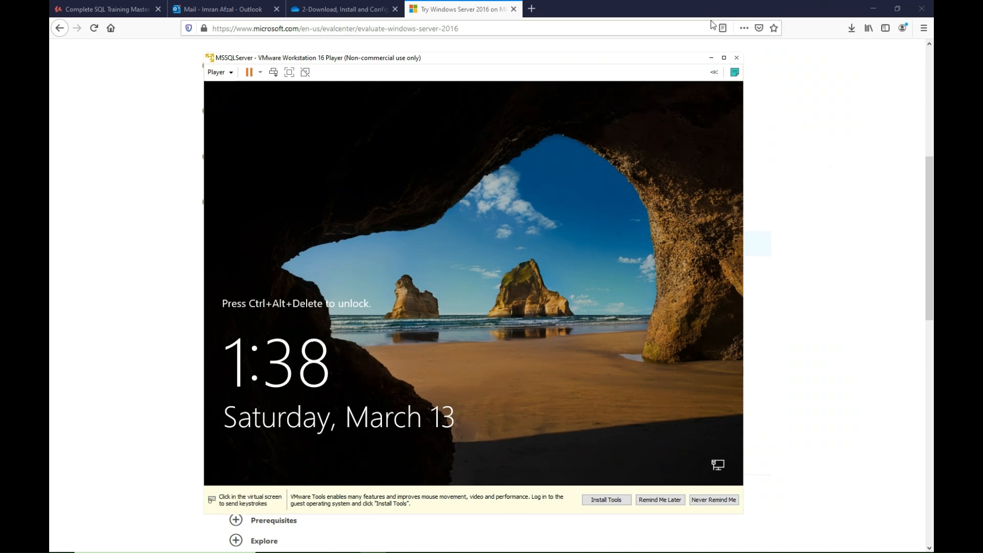
key(ctrl+alt)
click(481, 84)
key(ctrl+alt)
drag(495, 61, 499, 65)
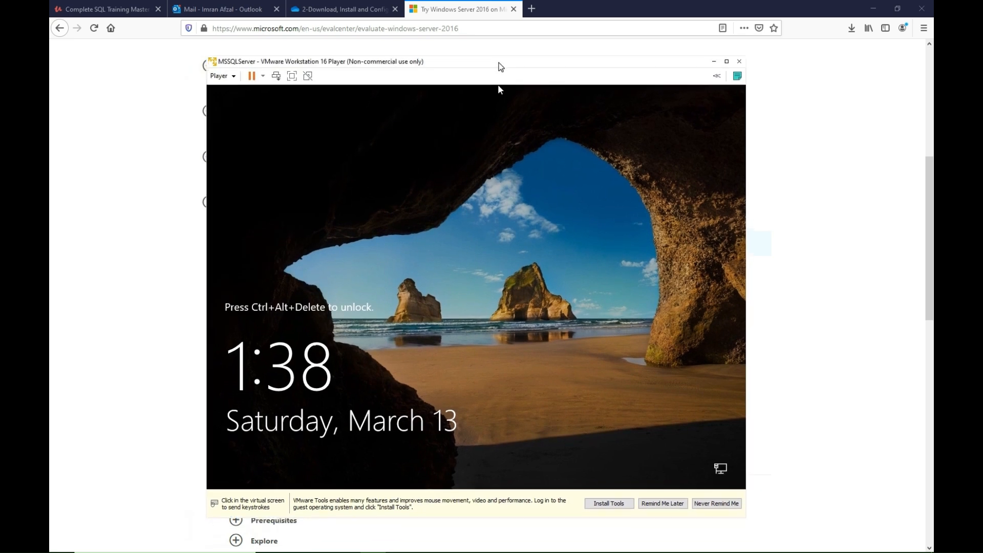
Unlock the server, sign in as Administrator with the account password, and decline making the PC discoverable on the network.
click(500, 90)
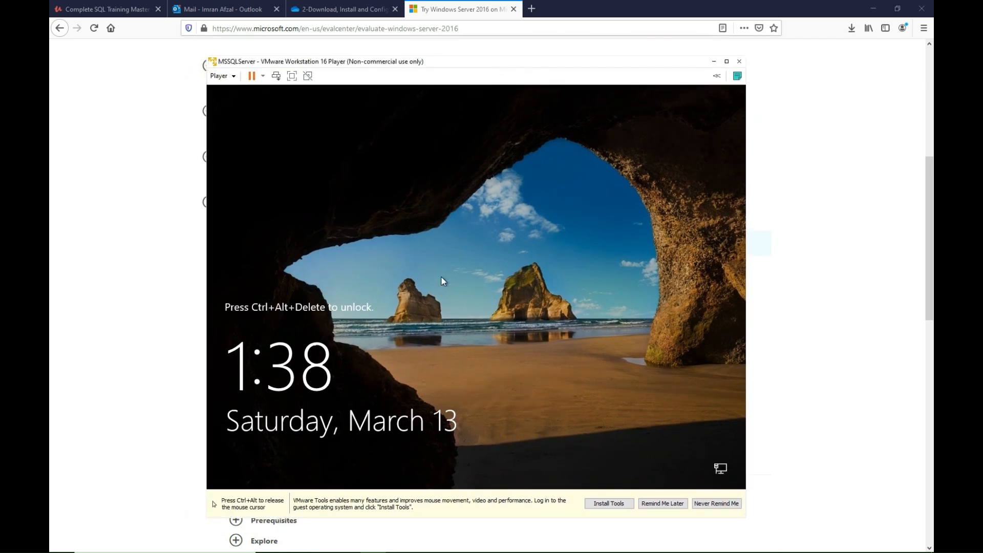
key(ctrl+alt+Insert)
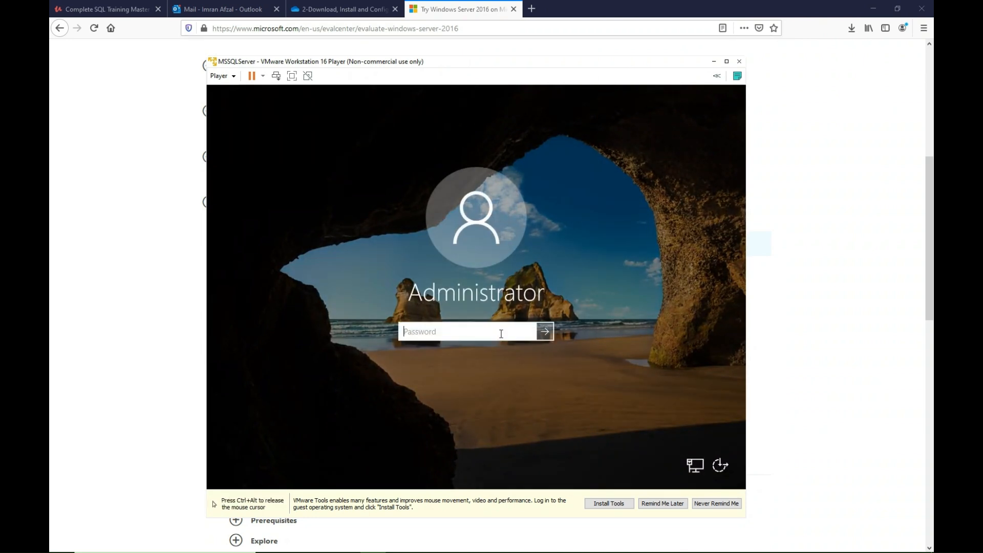
text(P@•••••••)
key(Return)
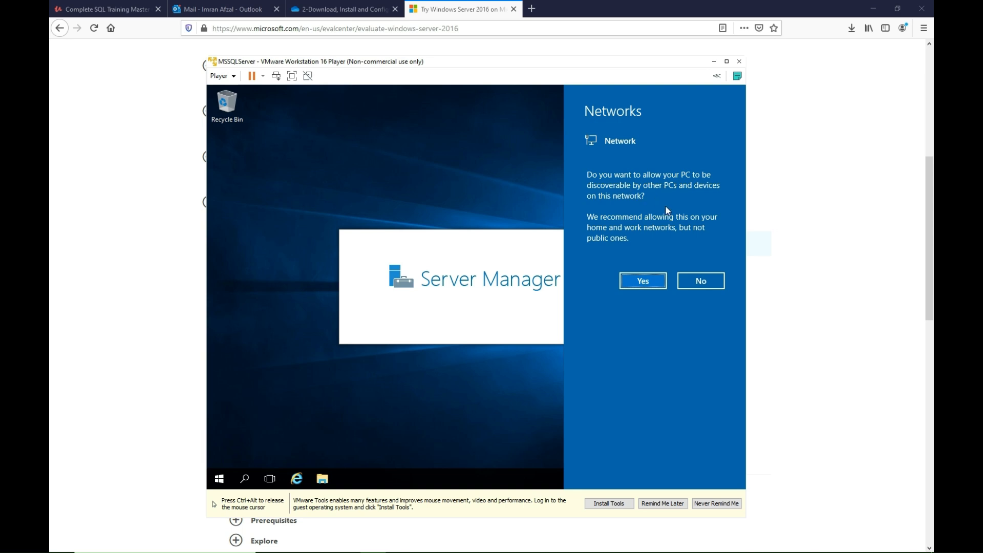
click(703, 279)
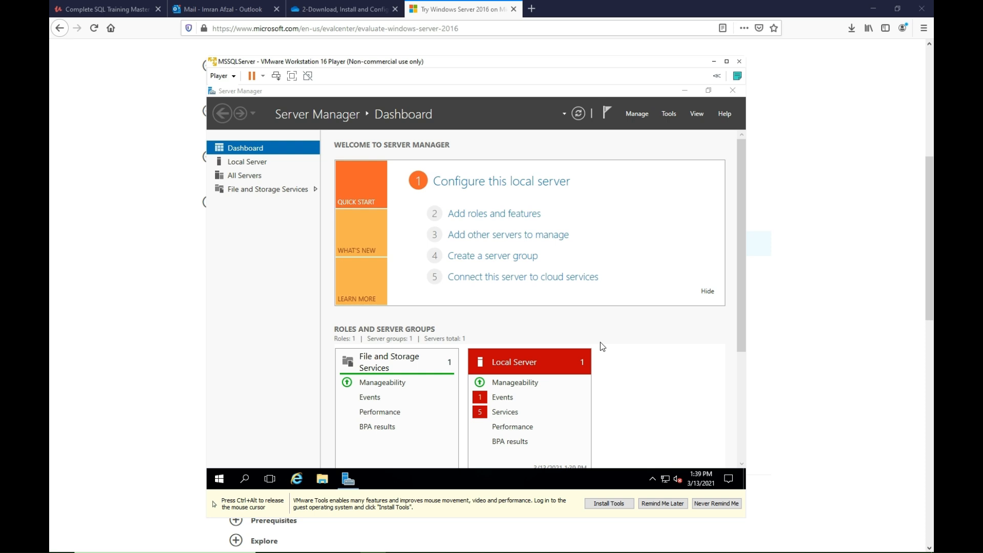
Check the refresh and logon startup options in Server Manager Properties without changing them, and close Server Manager.
click(637, 113)
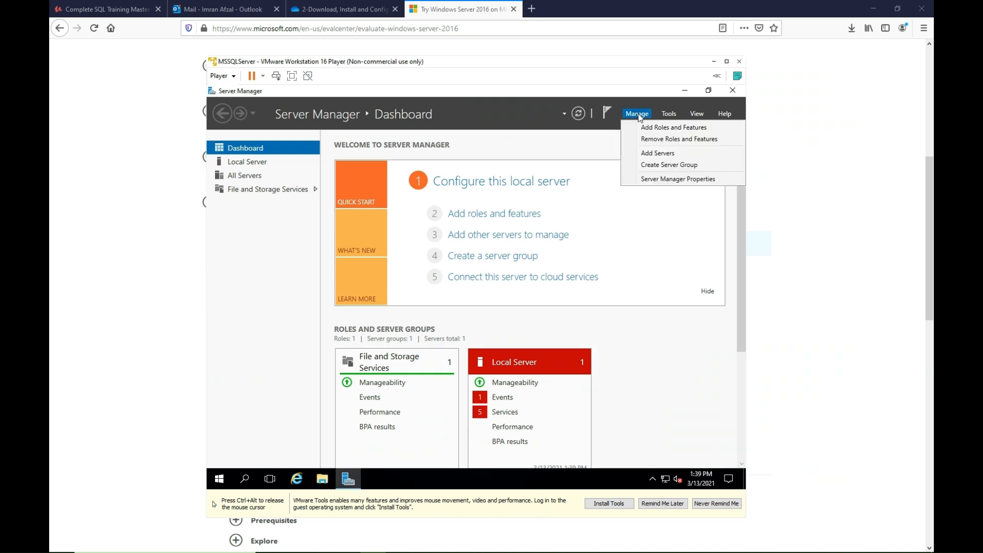
click(650, 180)
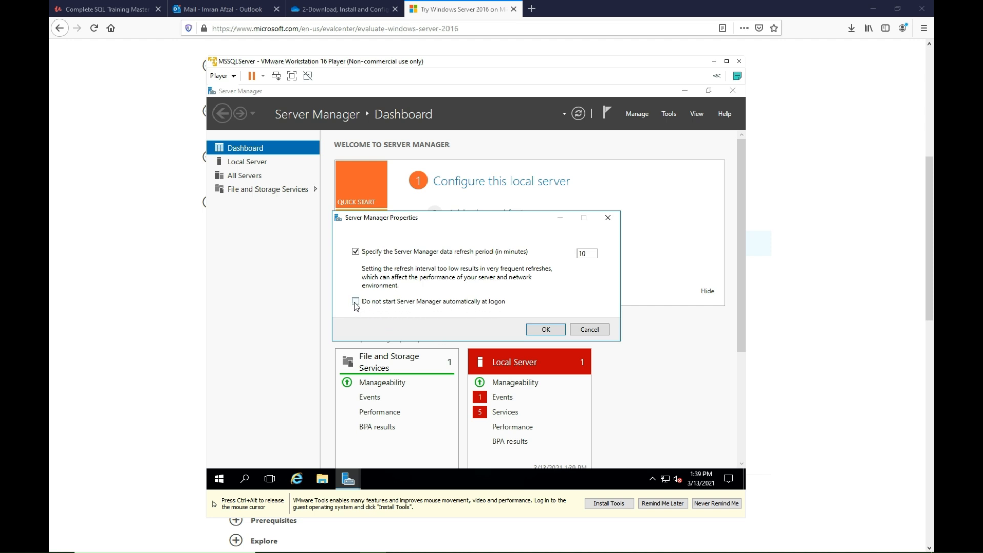
click(589, 329)
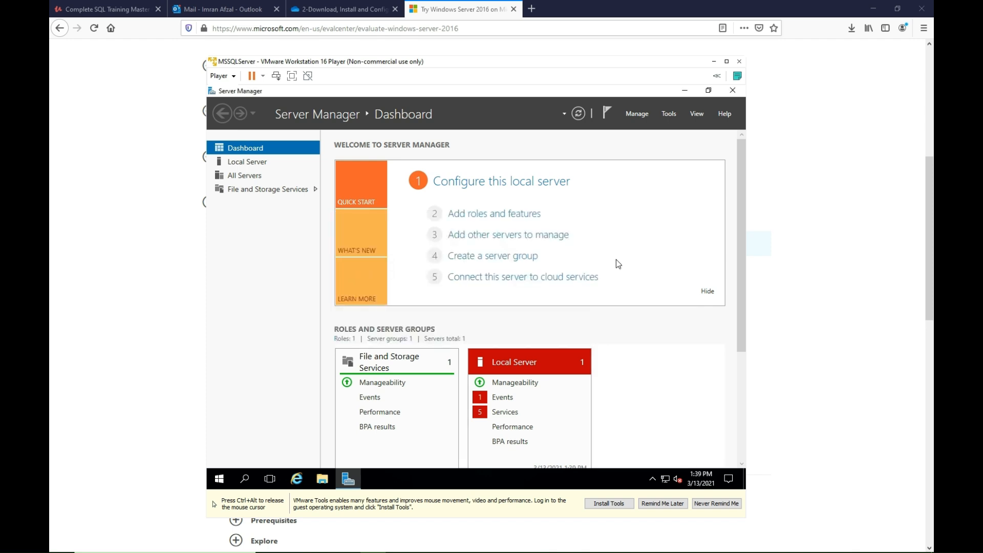
click(732, 91)
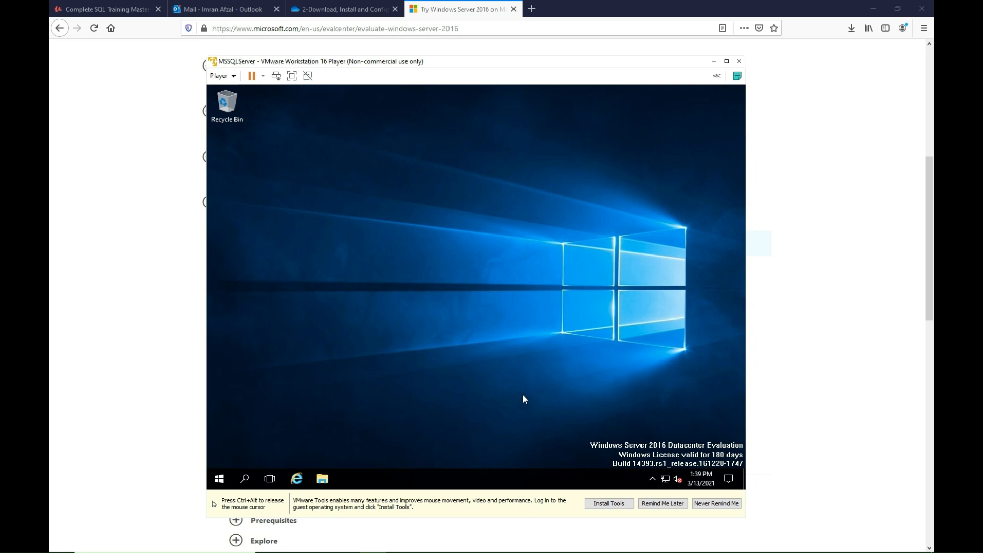
Download VMware Tools for Windows Vista and later, version 11.1.5, for the virtual machine and return input to the guest.
key(ctrl+alt)
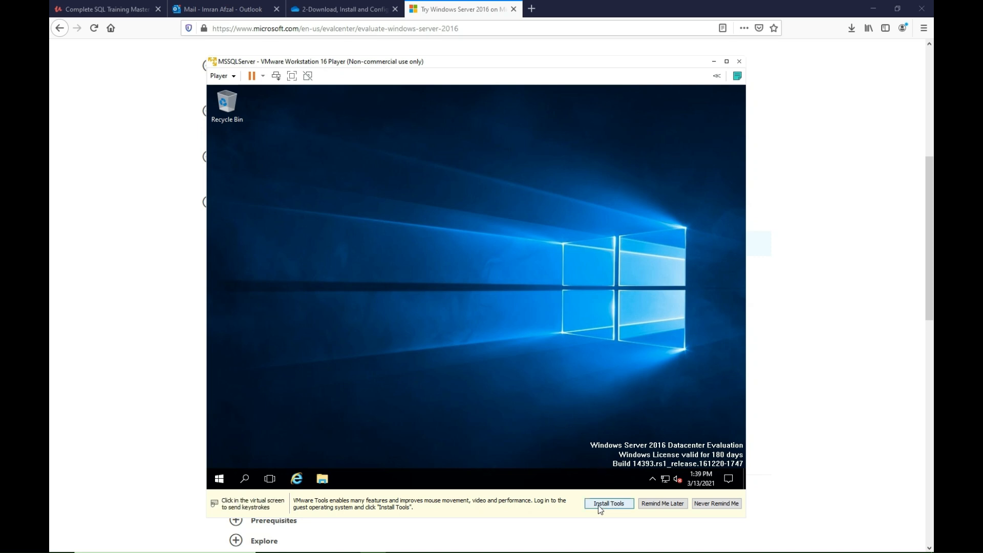
click(597, 506)
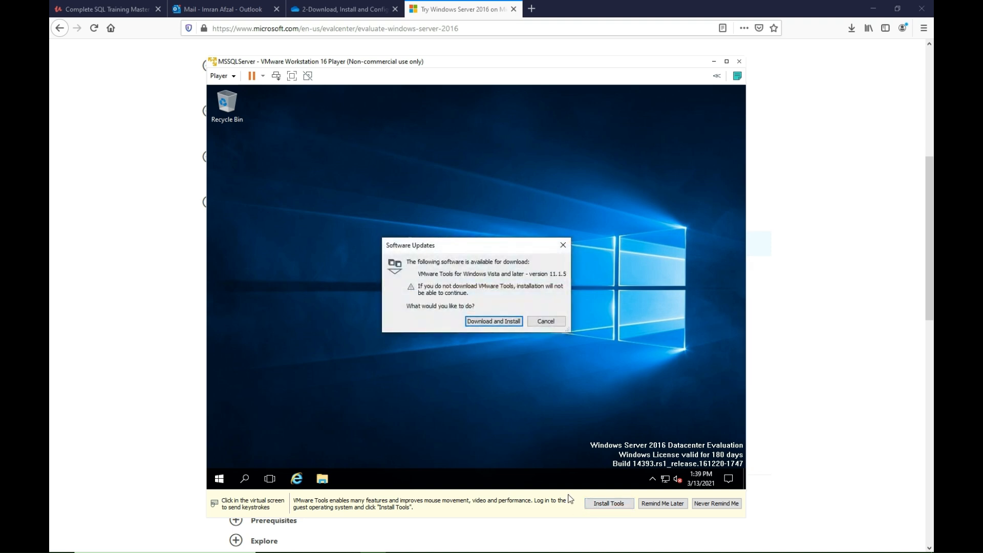
click(496, 323)
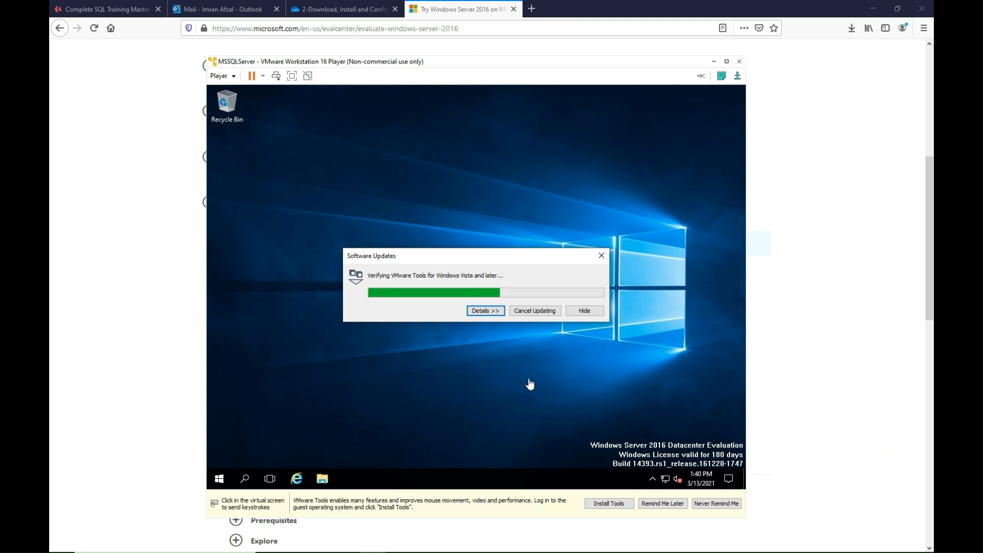
mouse_move(544, 63)
mouse_down()
mouse_move(535, 50)
mouse_move(560, 73)
mouse_up()
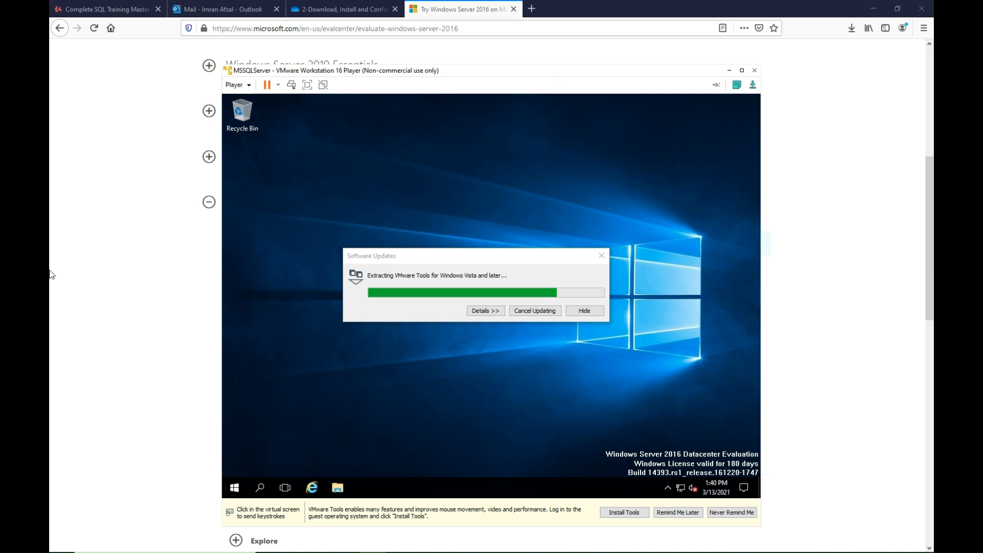
click(354, 254)
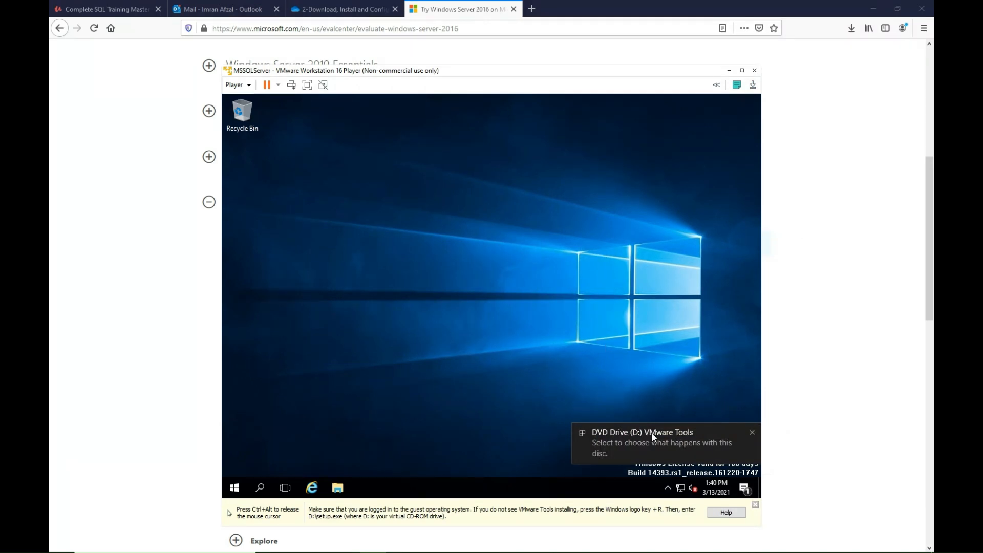
Run setup64.exe from the VMware Tools disc and start installing VMware Tools with the Typical setup type.
click(703, 440)
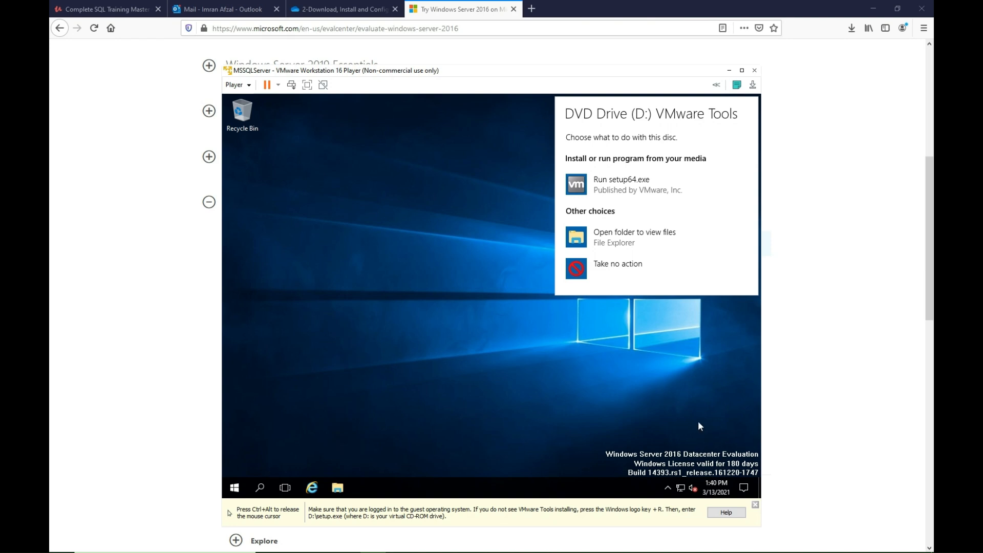
click(613, 191)
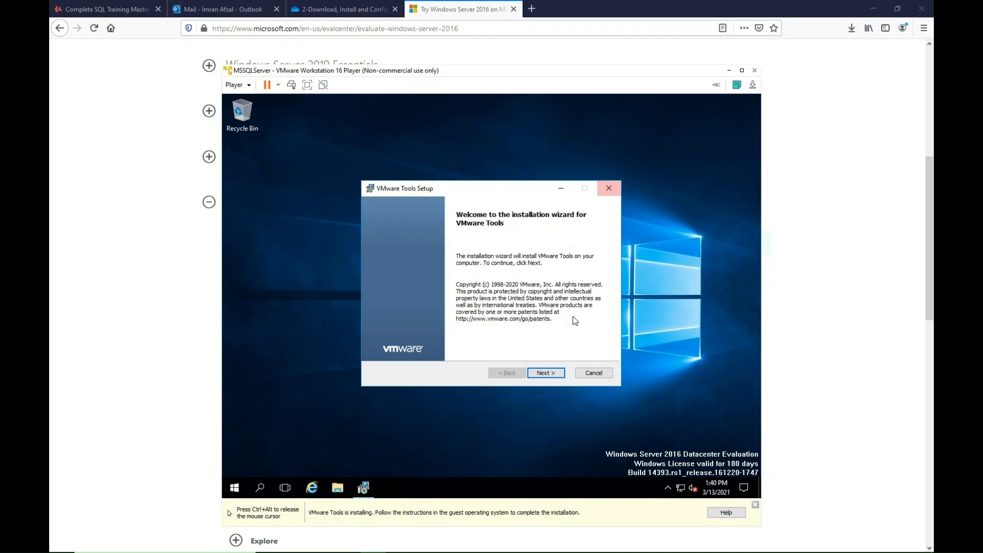
click(555, 375)
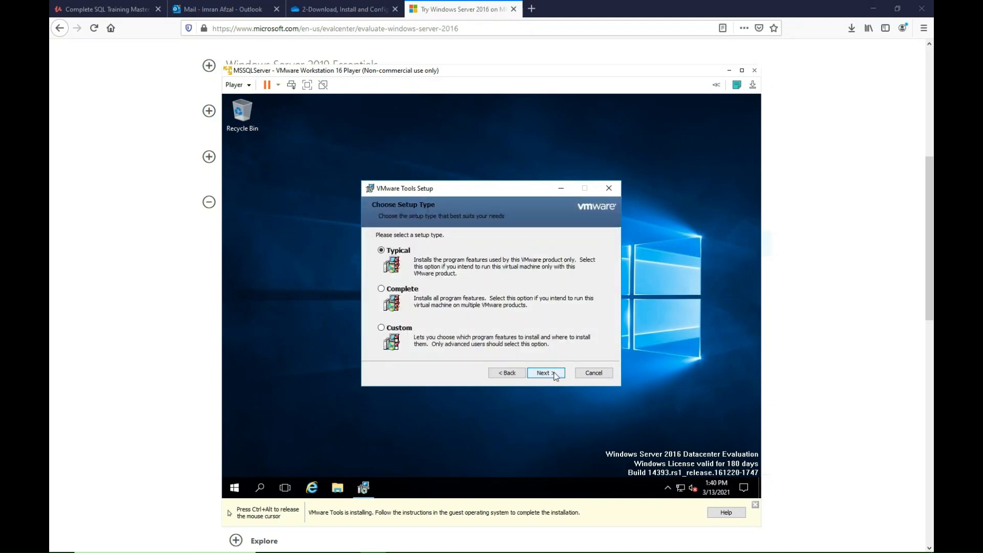
click(556, 374)
click(554, 372)
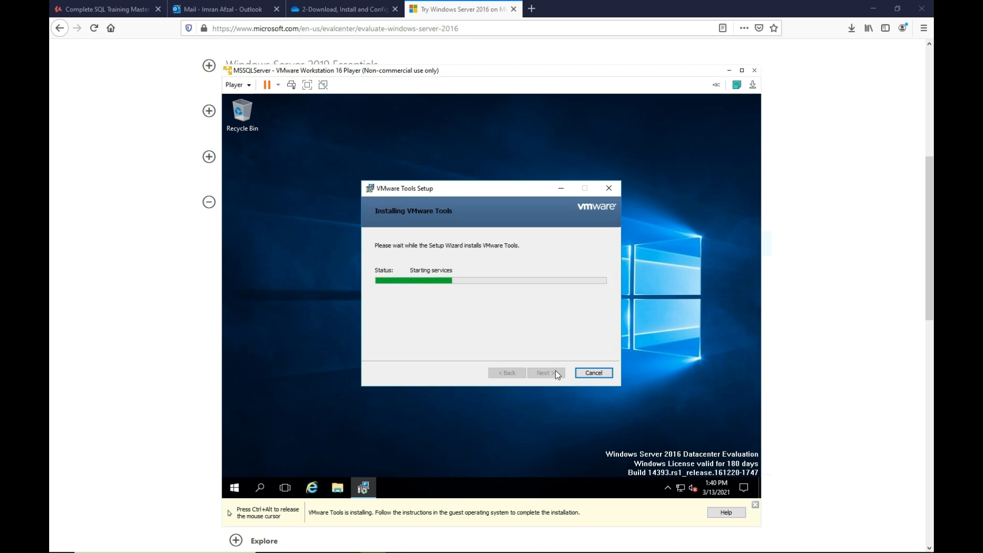
Finish the VMware Tools setup wizard and decline restarting the system now.
drag(463, 77, 411, 59)
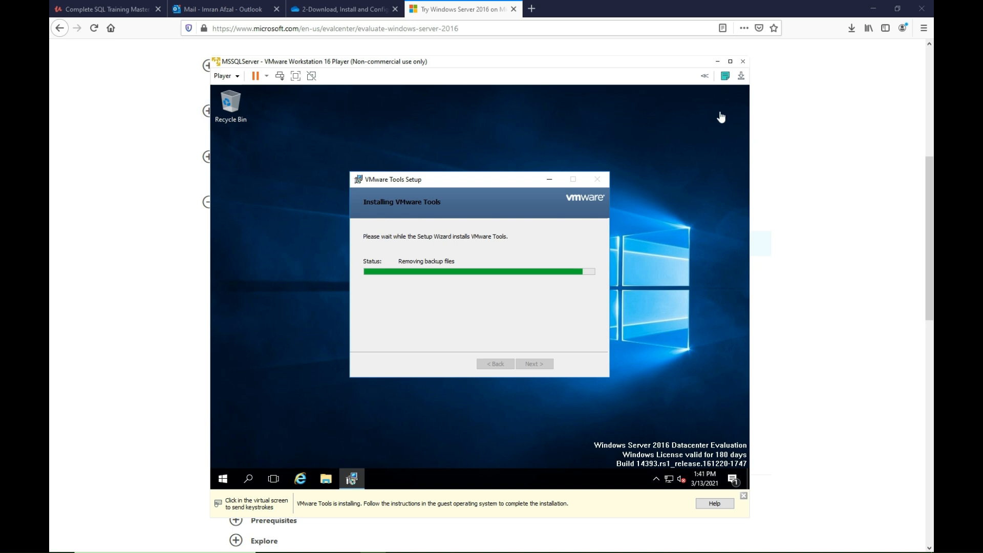
click(495, 411)
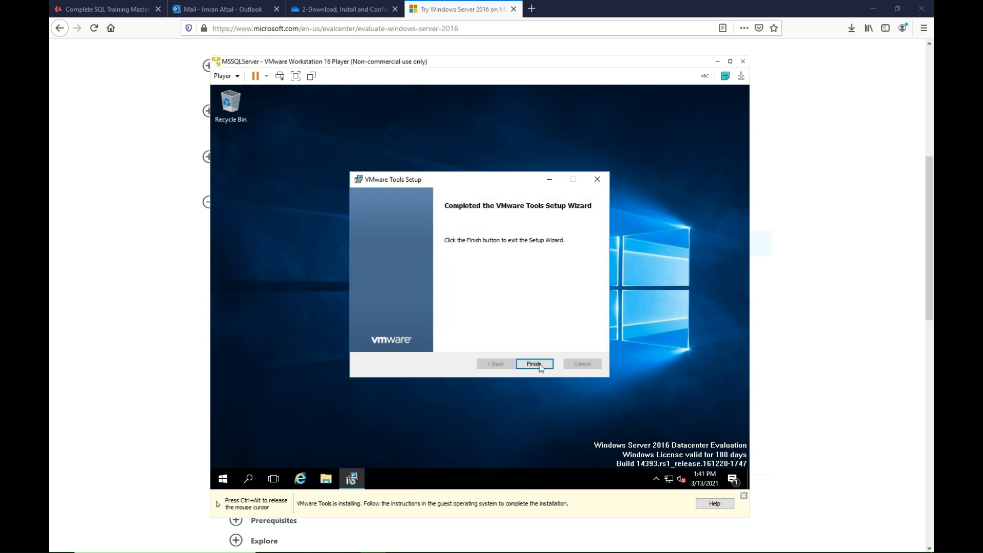
click(539, 364)
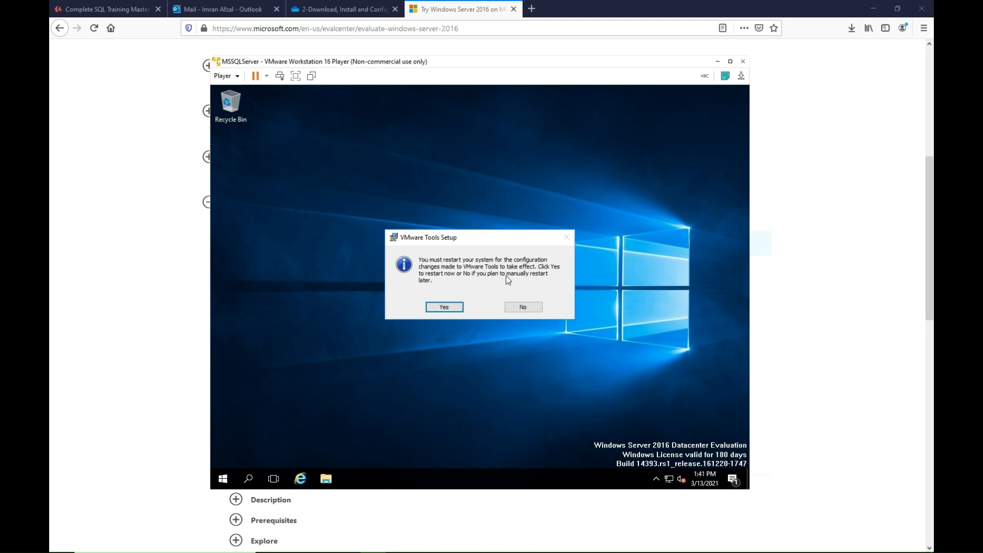
click(533, 309)
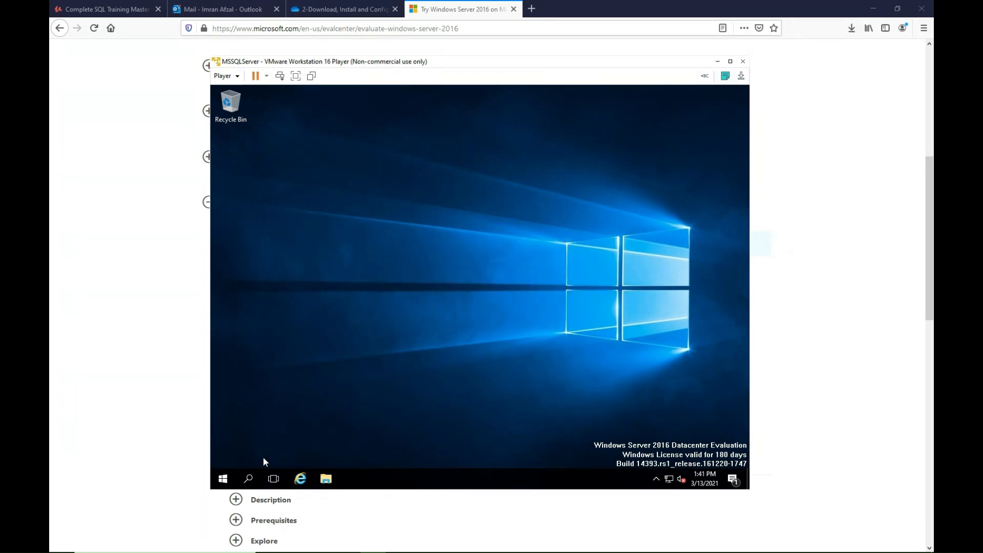
Search Windows for This PC and open its properties.
click(250, 479)
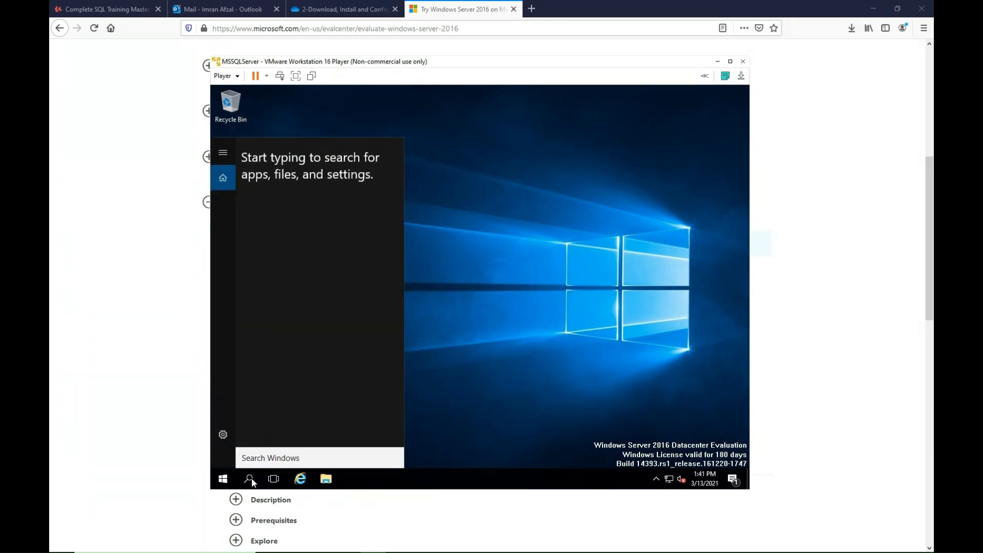
text(pc)
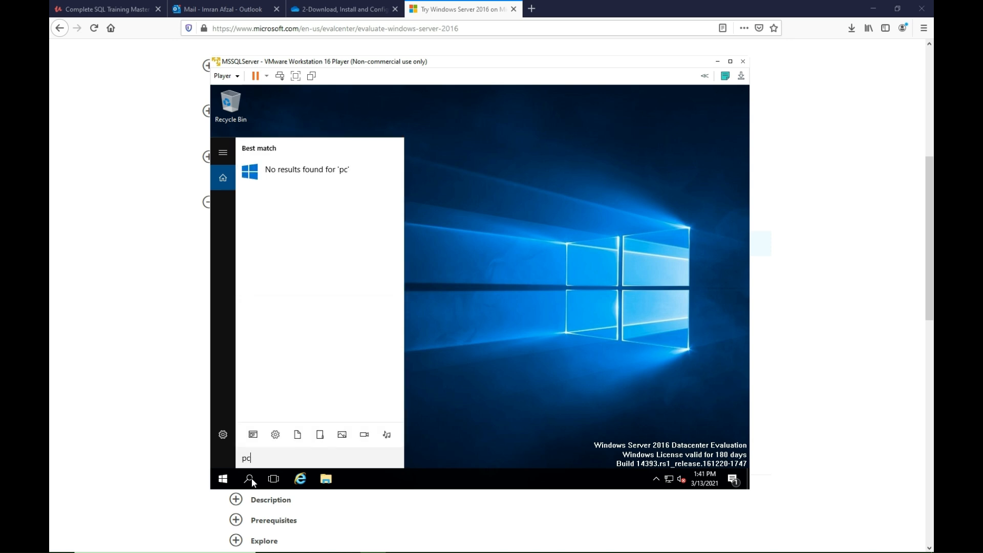
key(BackSpace)
key(BackSpace)
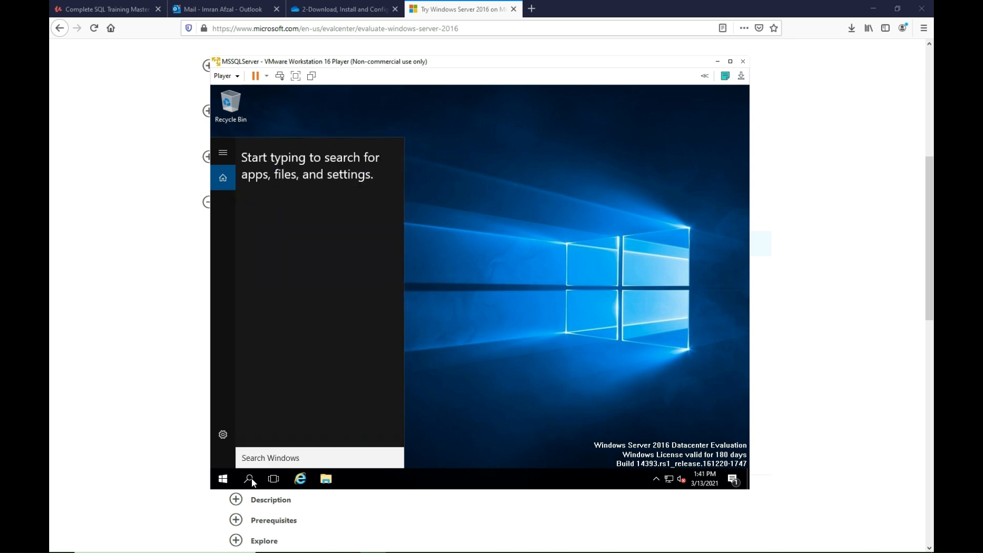
text(my)
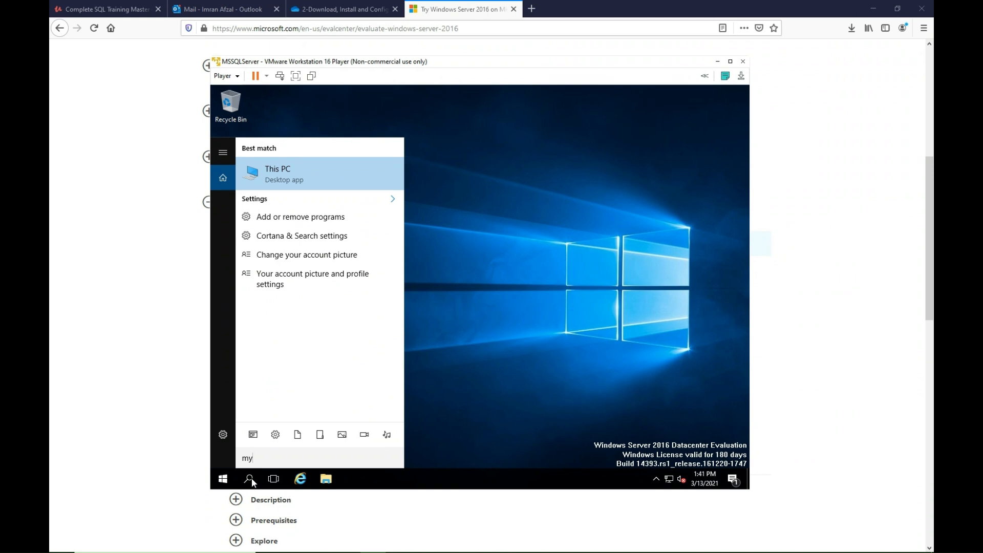
right_click(300, 176)
click(332, 269)
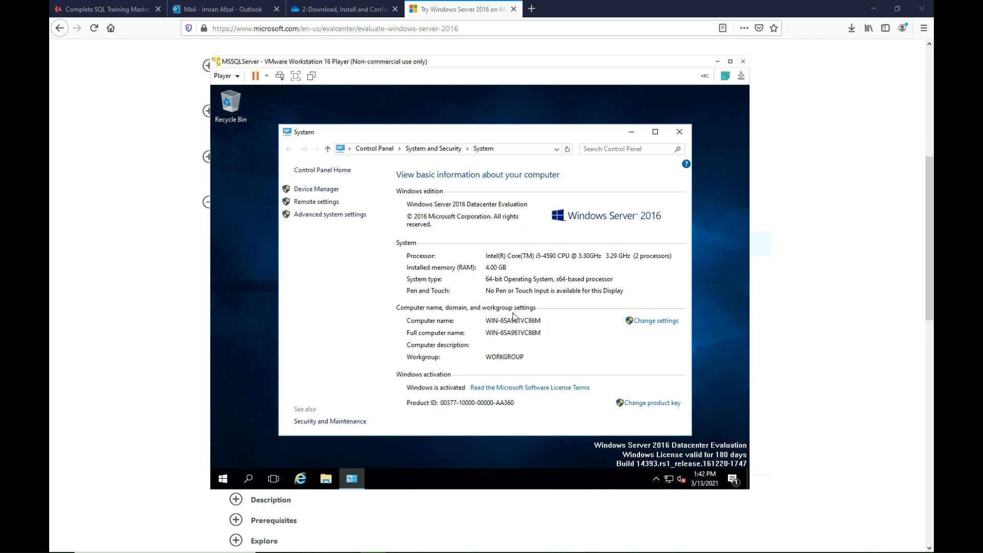
Open the computer name change settings and enter LABSQLServer as the computer name.
click(644, 324)
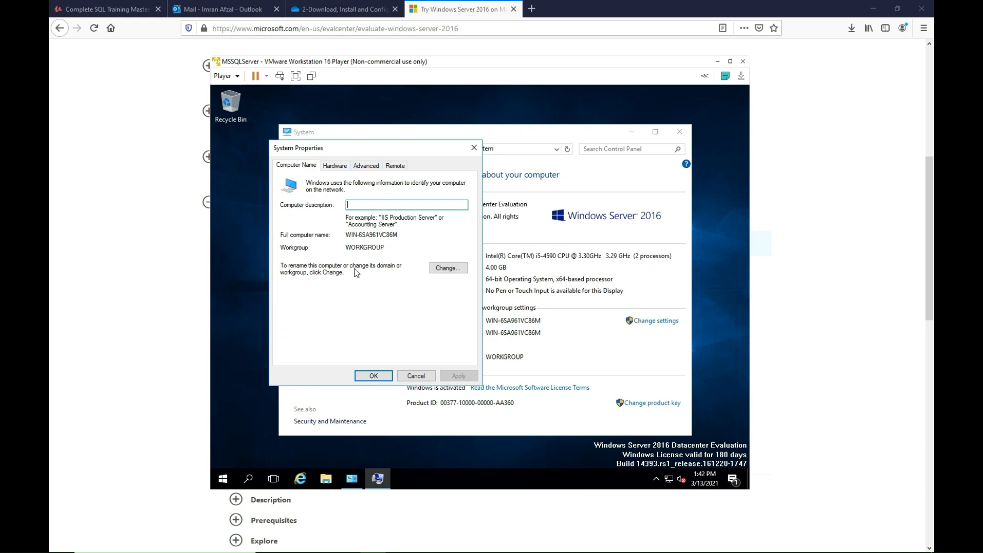
click(448, 270)
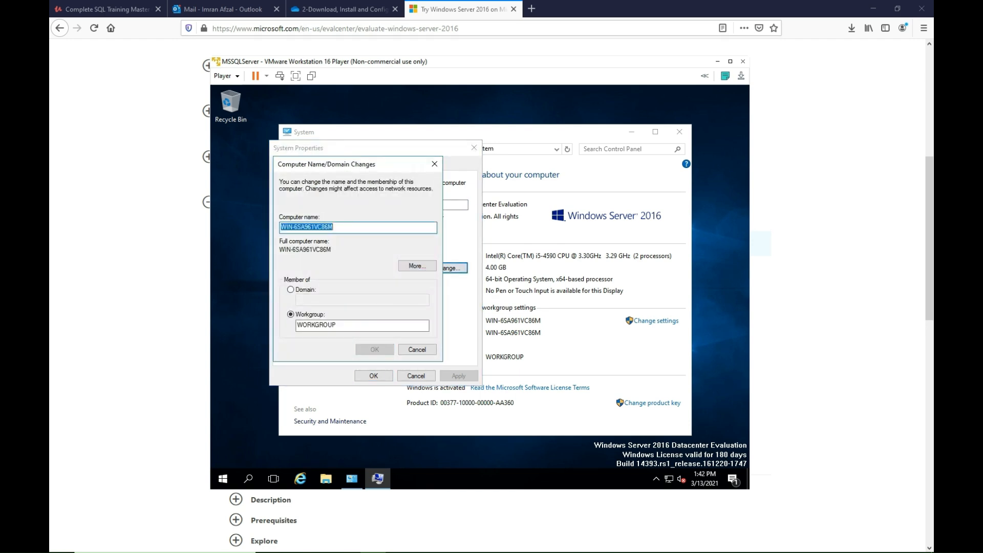
text(LA)
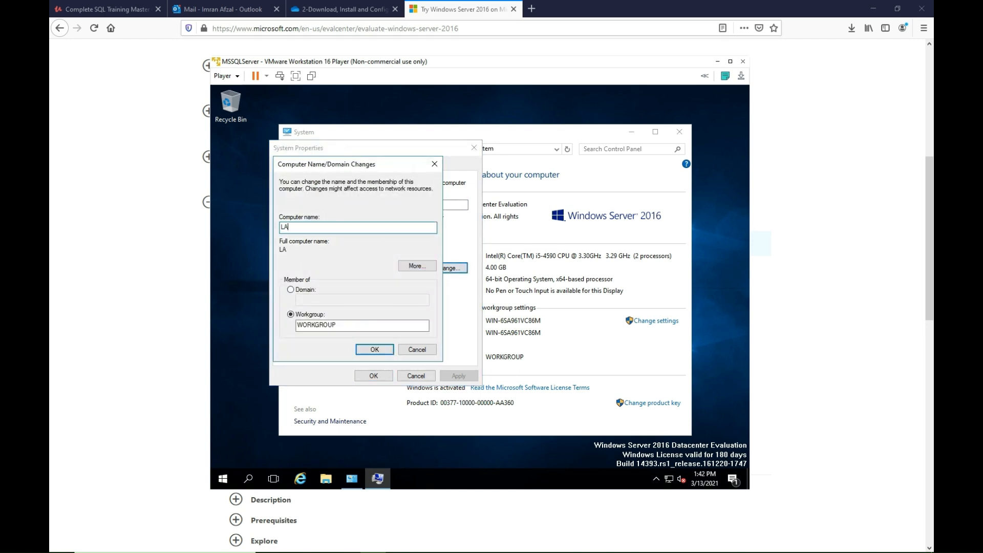
text(BSQLServer)
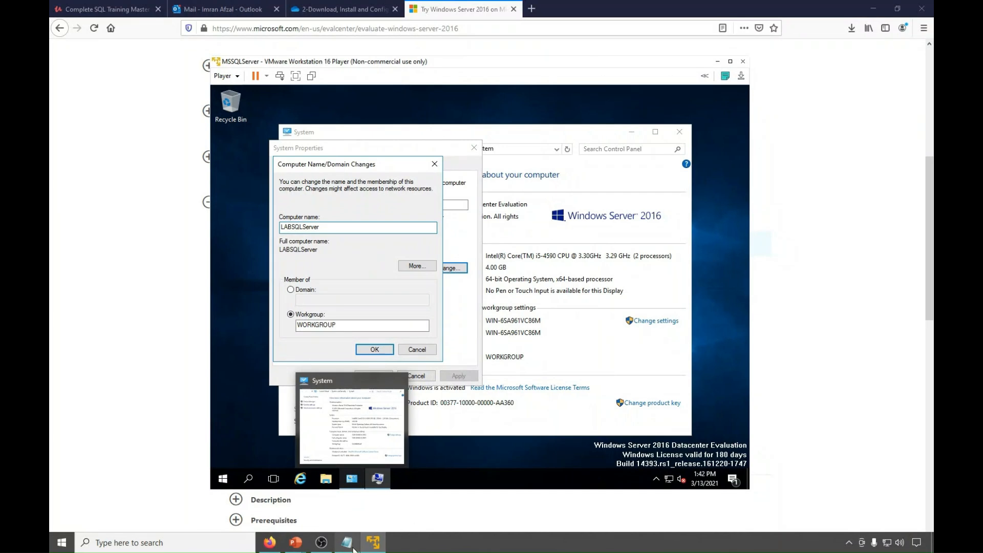
Check the hostname noted in Notepad, correct the computer name to LABMSSQL, and accept the change.
click(353, 549)
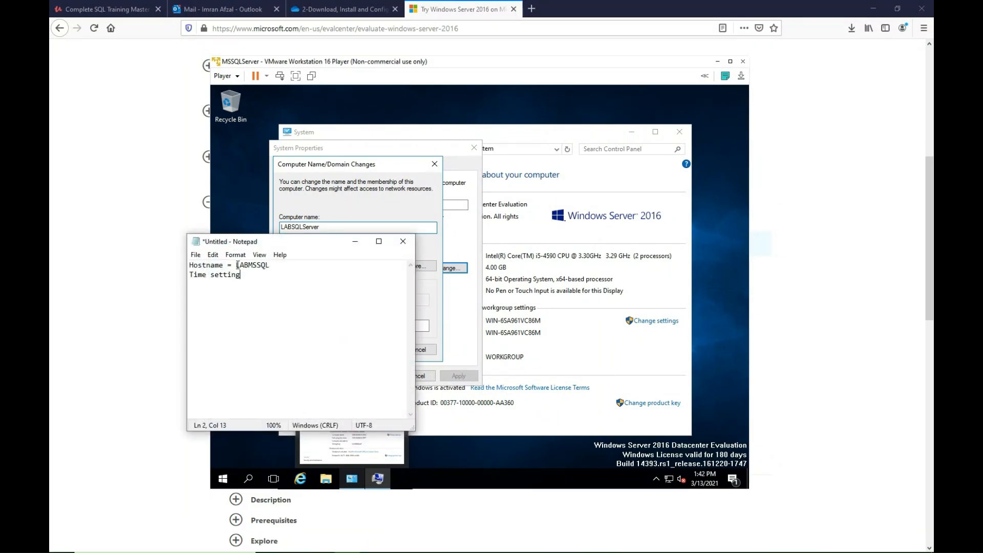
click(323, 231)
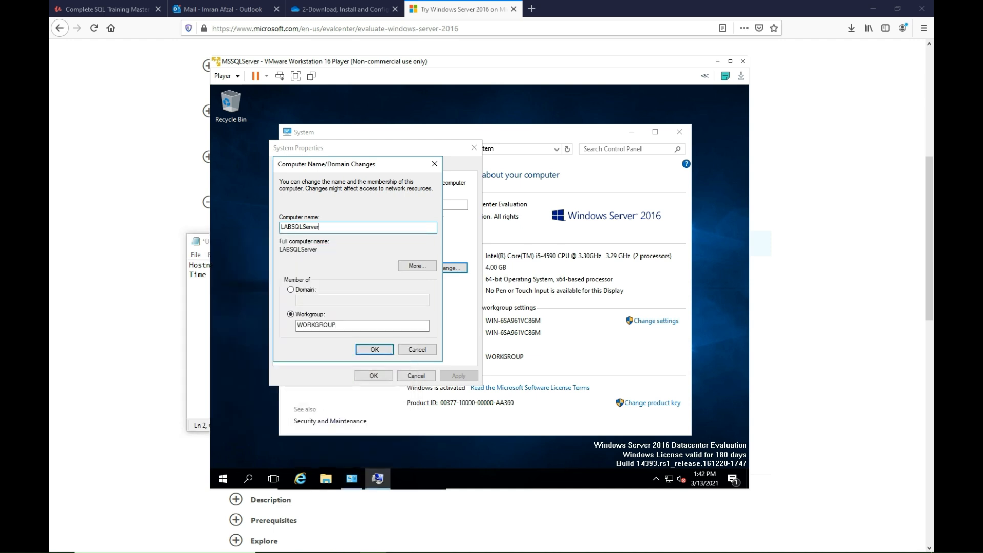
key(BackSpace)
key(BackSpace)
key(BackSpace)
key(BackSpace)
key(BackSpace)
key(BackSpace)
key(BackSpace)
text(MSSQL)
click(374, 348)
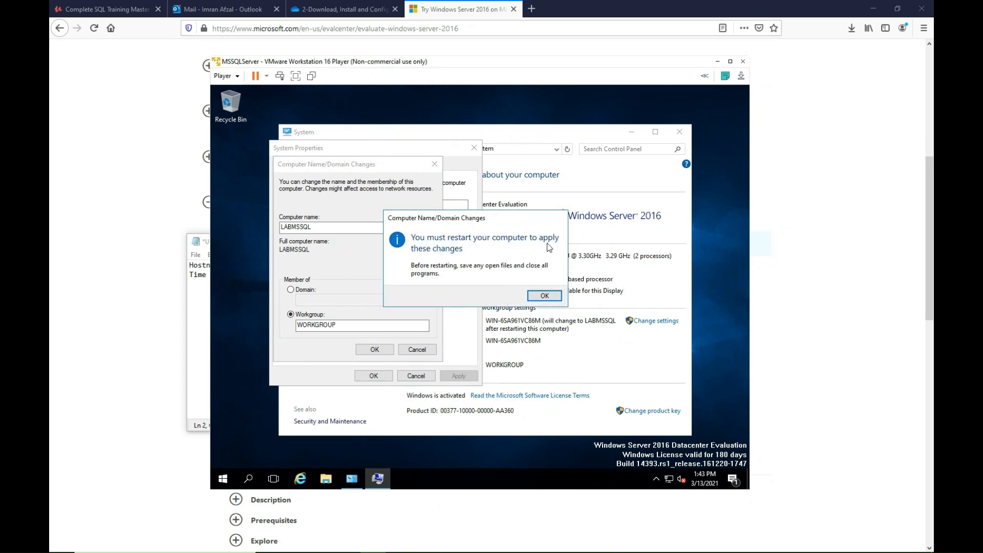
Acknowledge the restart notice, close System Properties, and restart the server now to apply the new name.
click(545, 297)
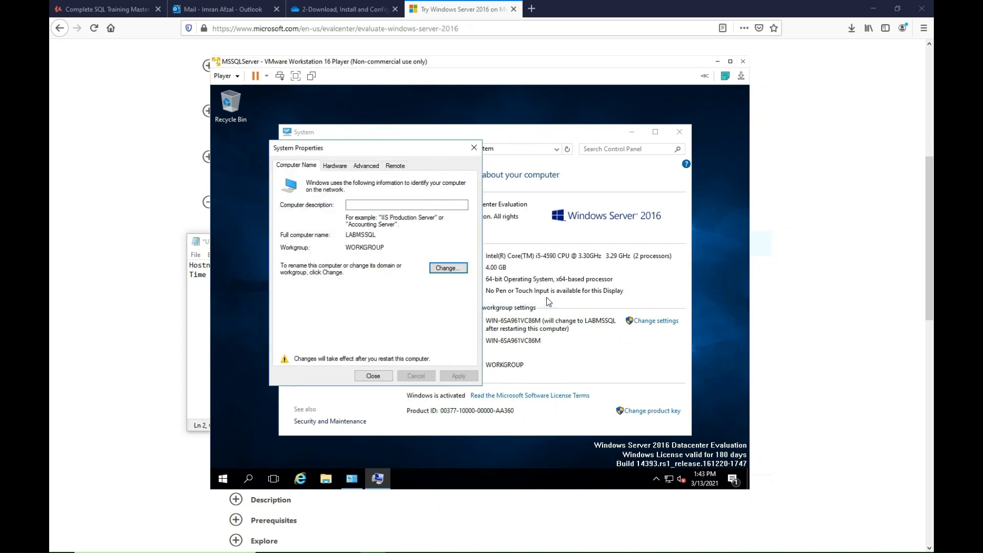
click(388, 378)
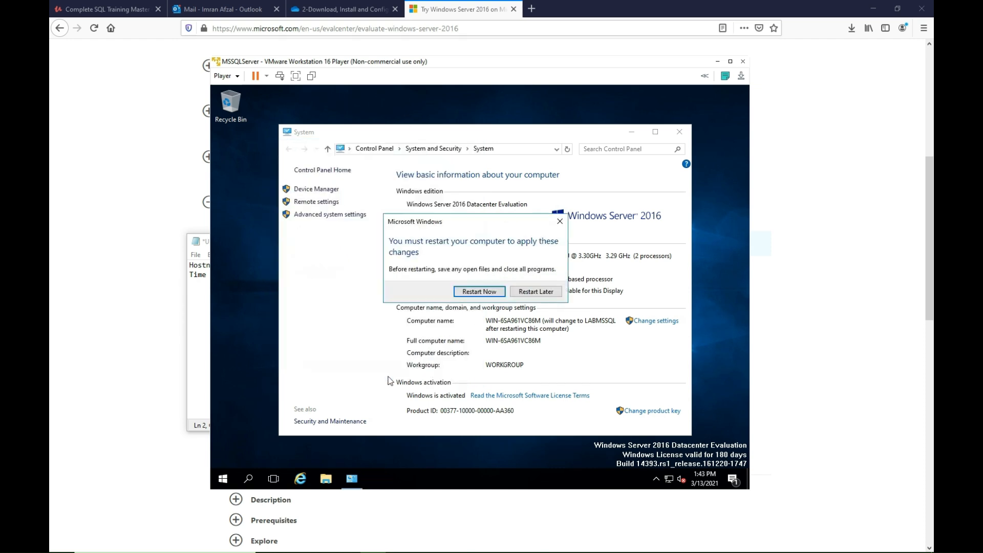
click(477, 292)
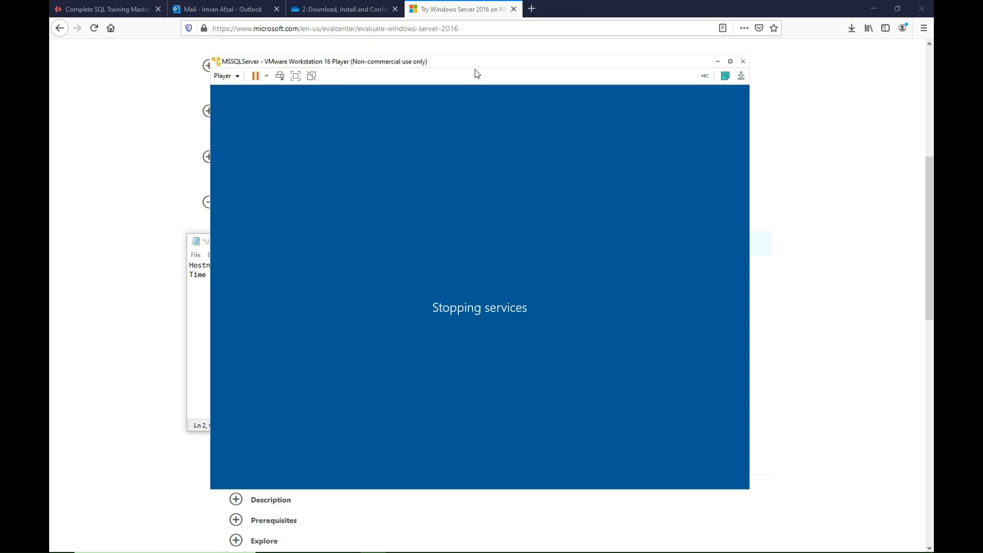
Unlock the restarted server and sign in as Administrator with the account password.
drag(475, 68, 447, 62)
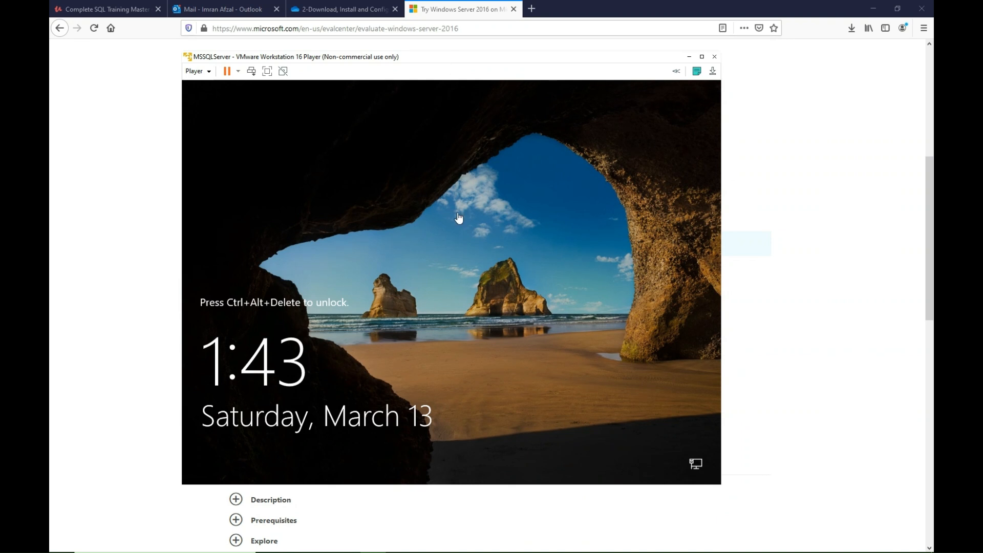
click(252, 72)
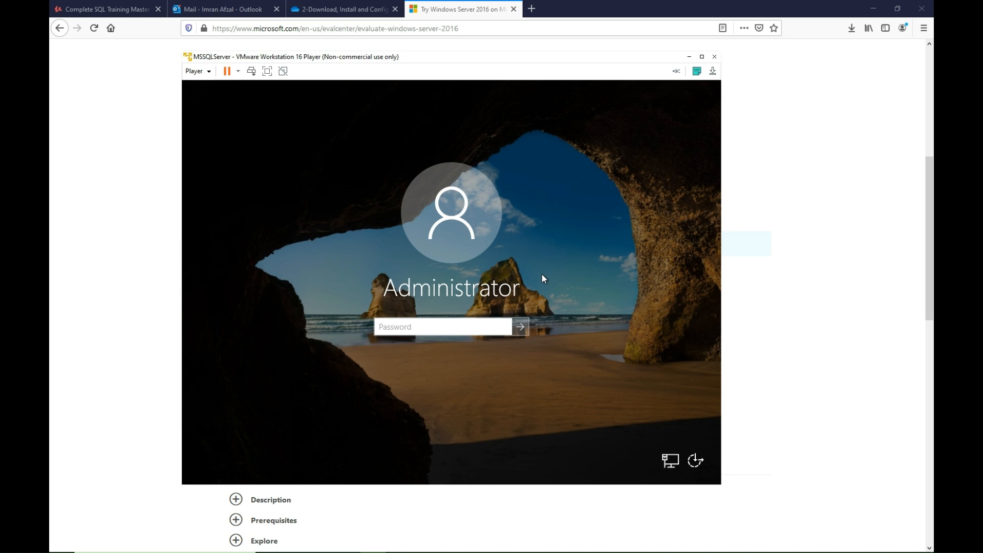
text(••••••••••)
key(Return)
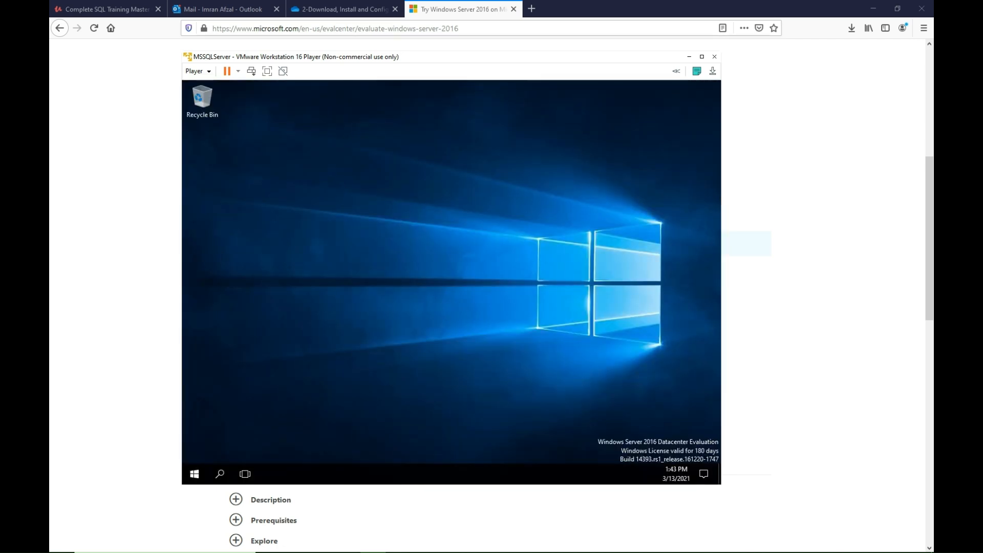
Check the computer name in the properties of This PC, and close the System window and Server Manager.
click(223, 472)
text(my)
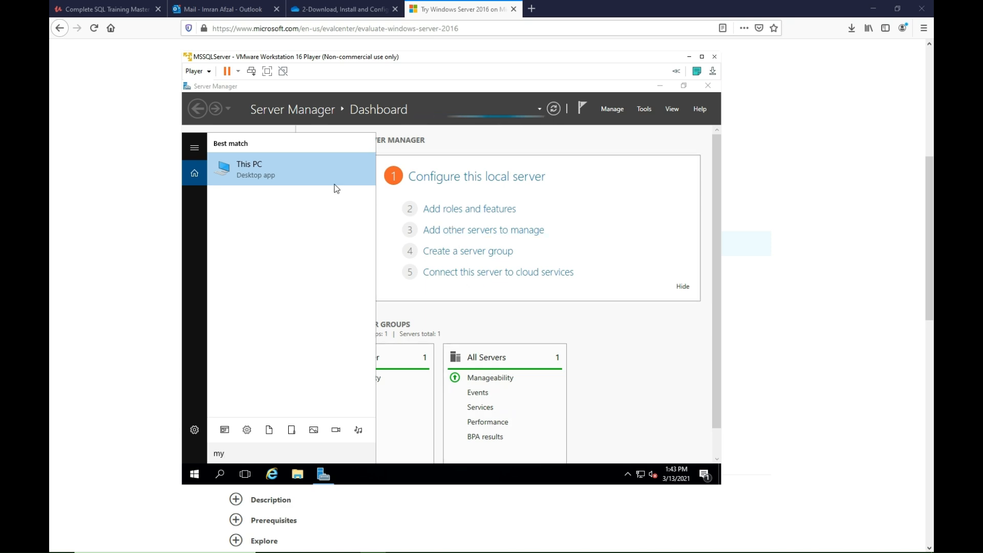
right_click(281, 177)
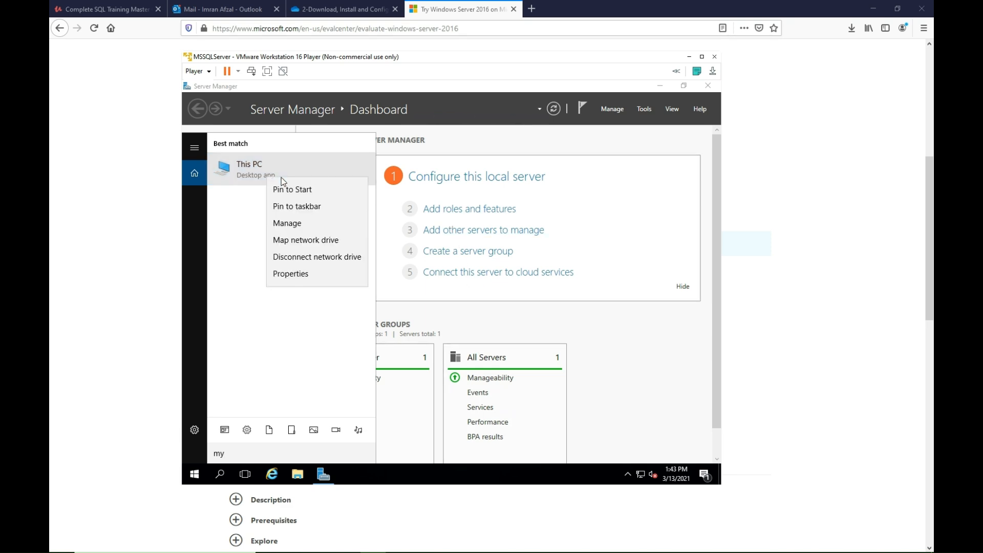
click(299, 275)
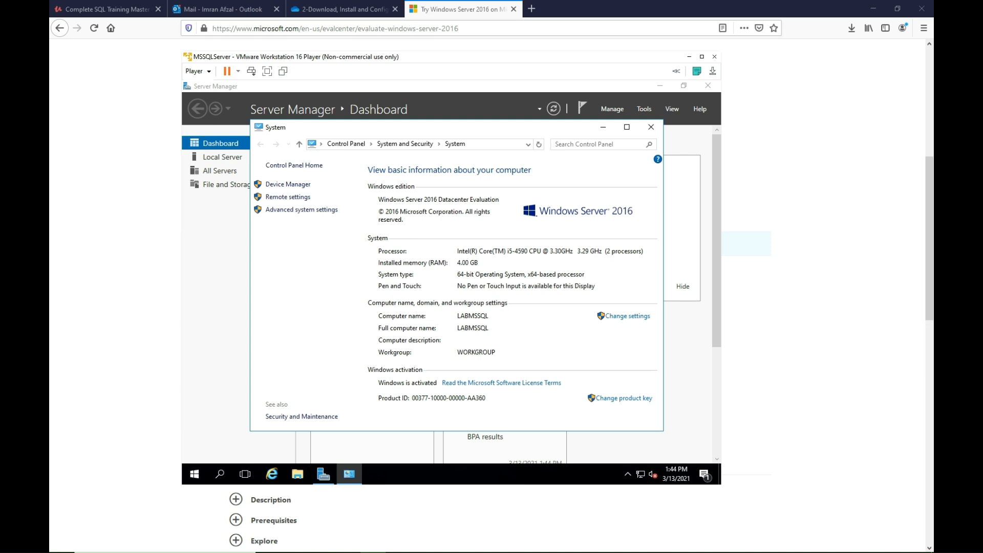
click(651, 128)
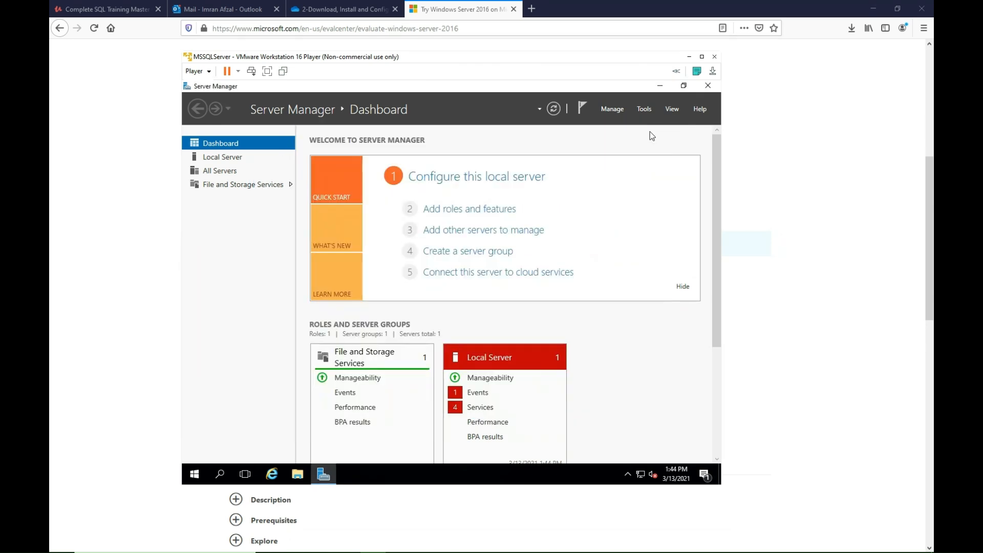
click(707, 87)
Set the server's time zone to (UTC-05:00) Eastern Time (US & Canada) and close the date and time settings.
click(686, 478)
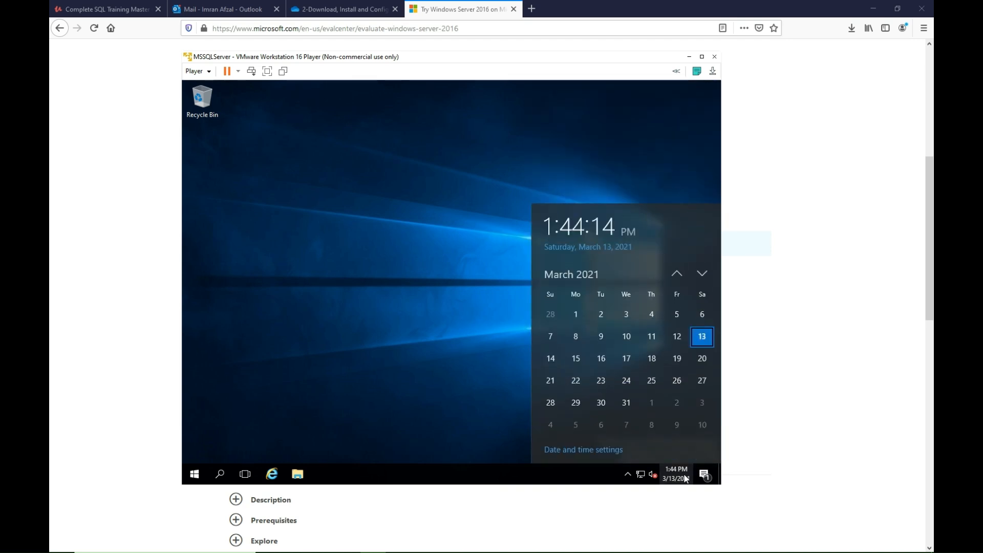
click(603, 450)
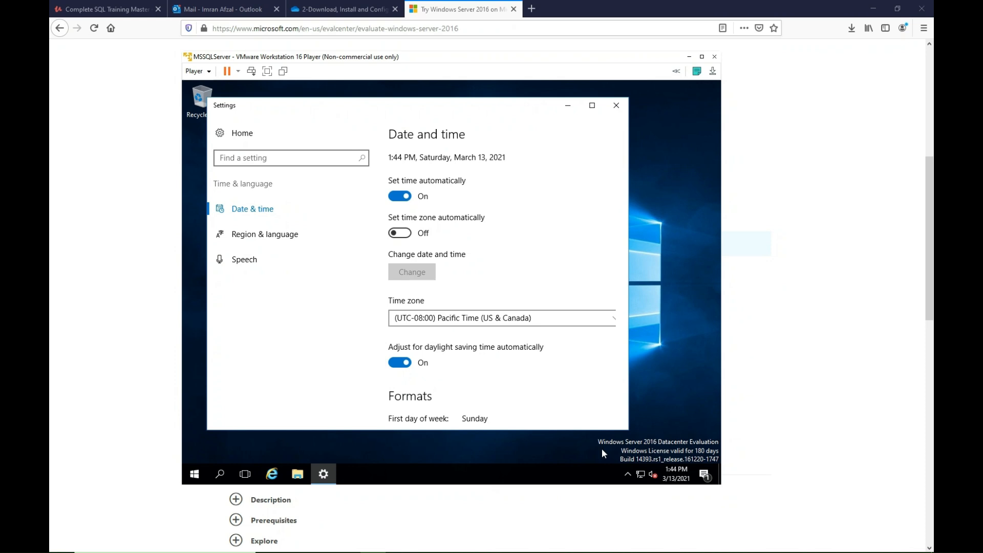
click(474, 319)
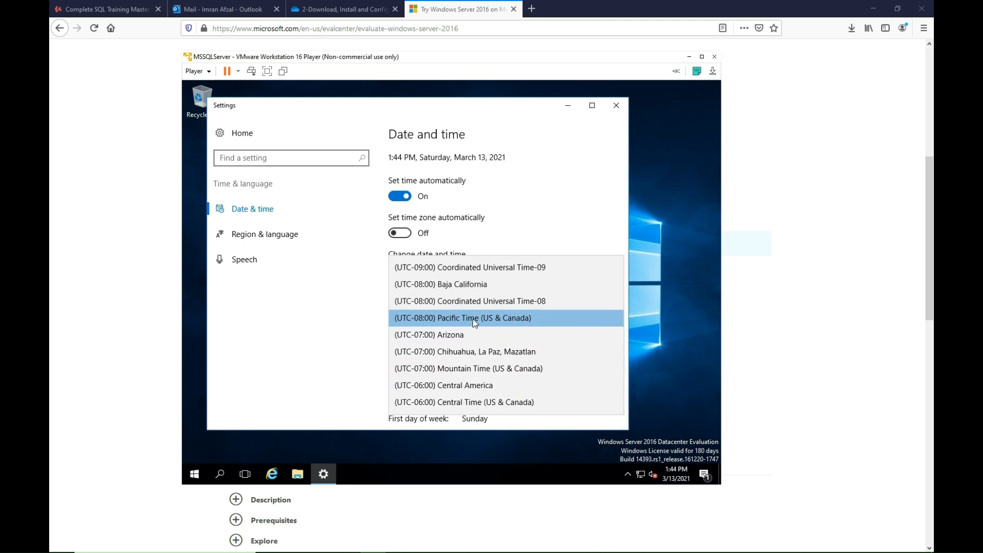
scroll(472, 319, down, 1)
scroll(474, 320, down, 1)
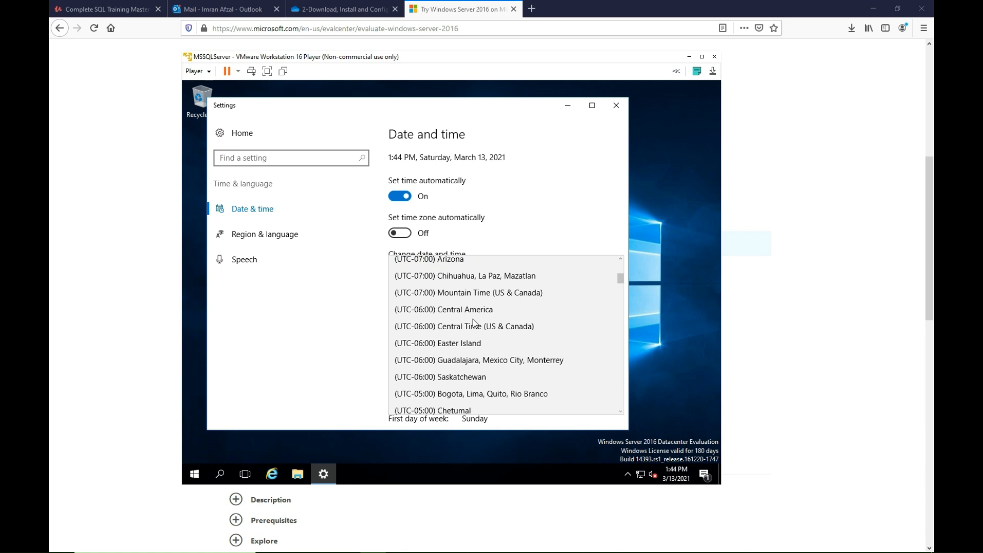
scroll(472, 319, down, 2)
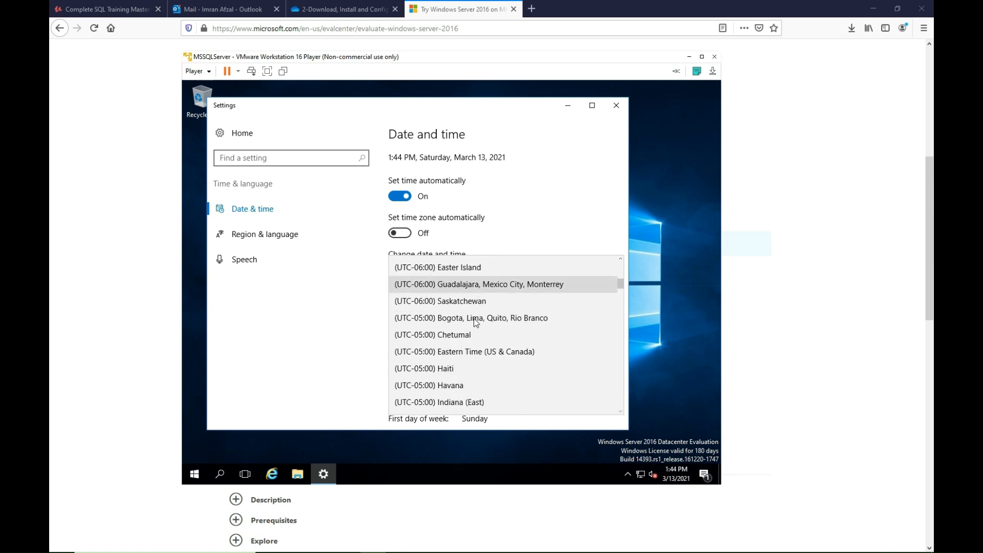
click(488, 352)
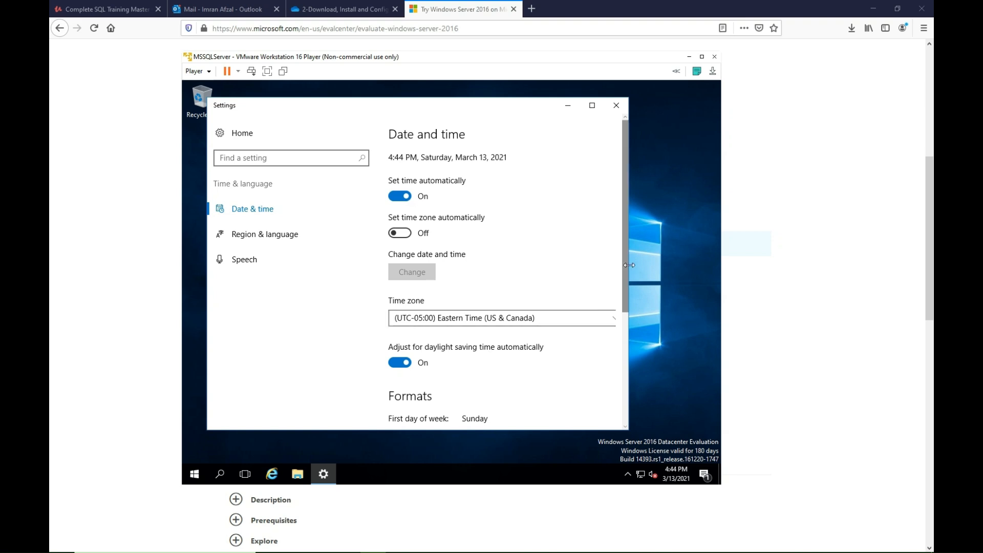
drag(626, 270, 627, 401)
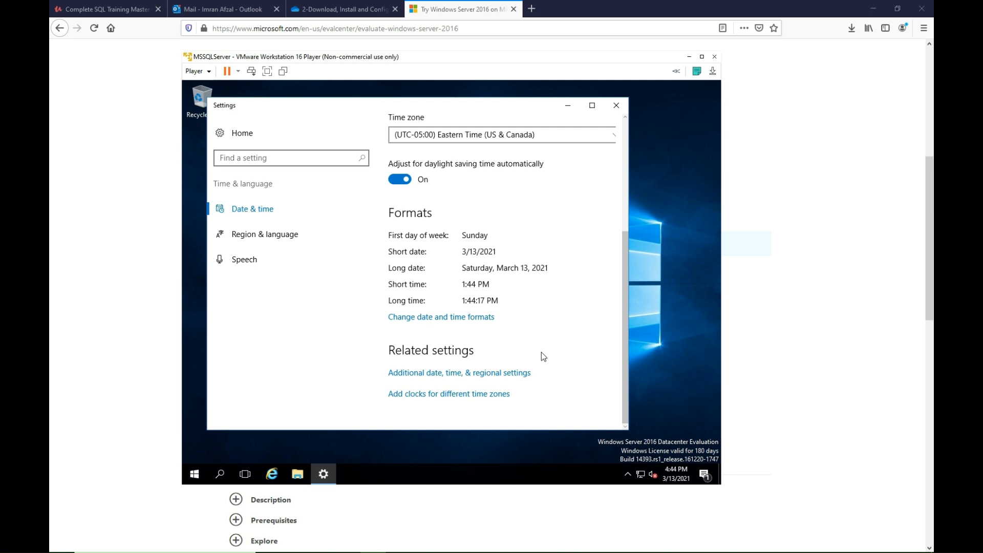
click(617, 110)
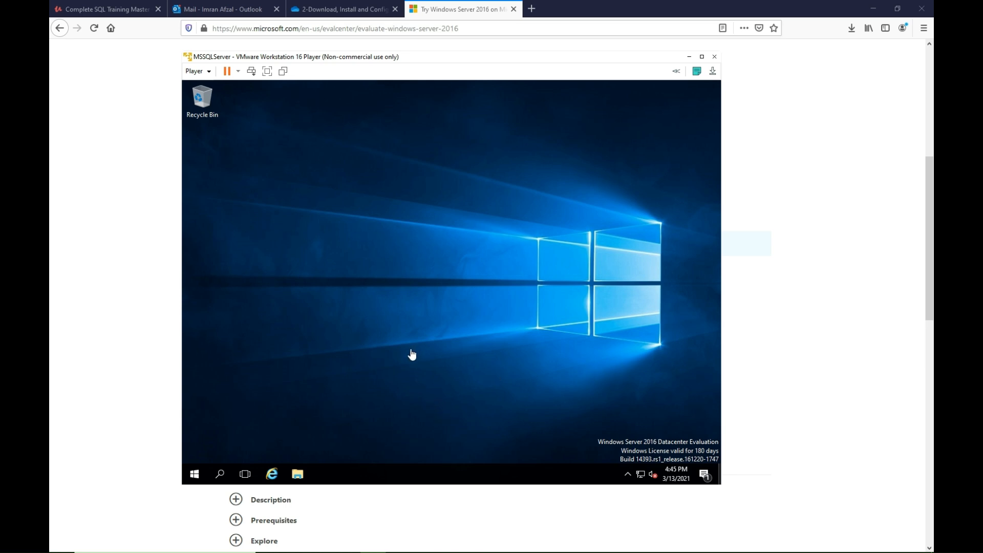
Maximize the virtual machine window to check how the guest display resizes, and restore its previous size.
click(701, 59)
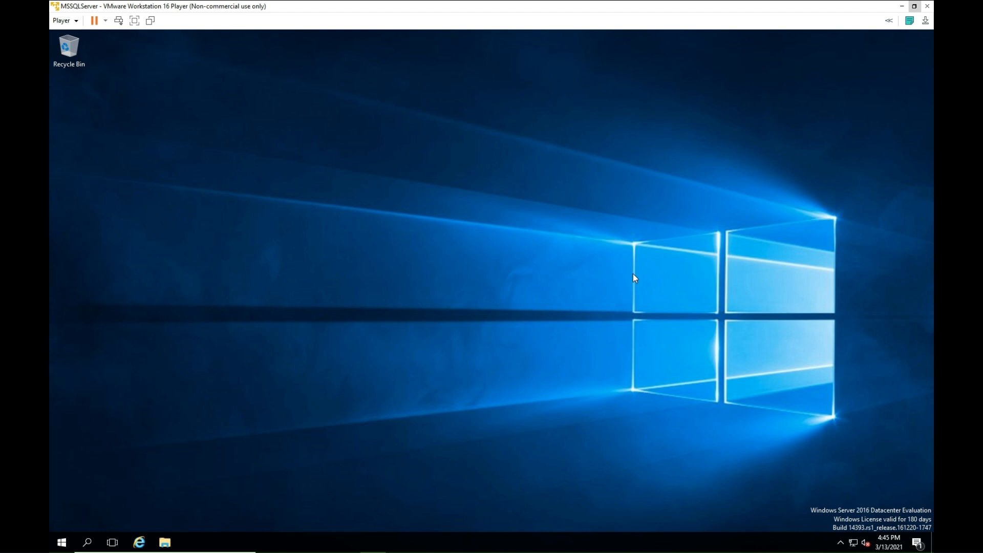
click(915, 6)
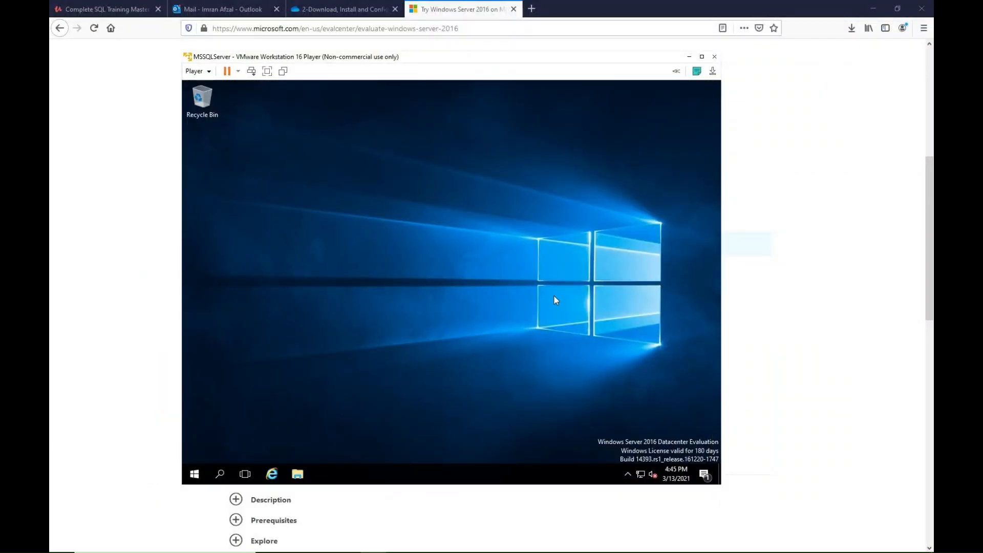
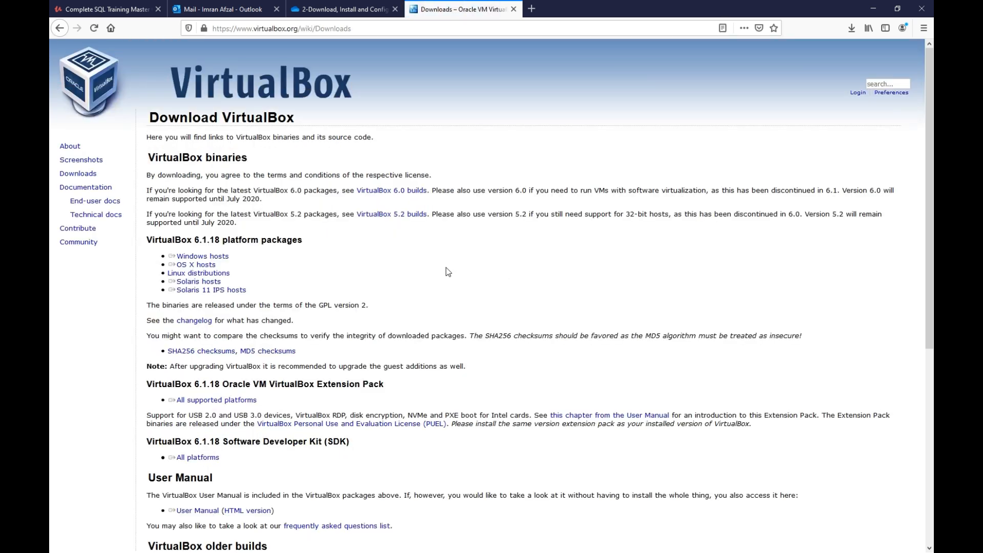
Download the VirtualBox 6.1.18 platform package for Windows hosts and save the installer file.
double_click(157, 241)
click(195, 243)
double_click(173, 247)
click(157, 247)
double_click(185, 242)
click(187, 243)
click(221, 260)
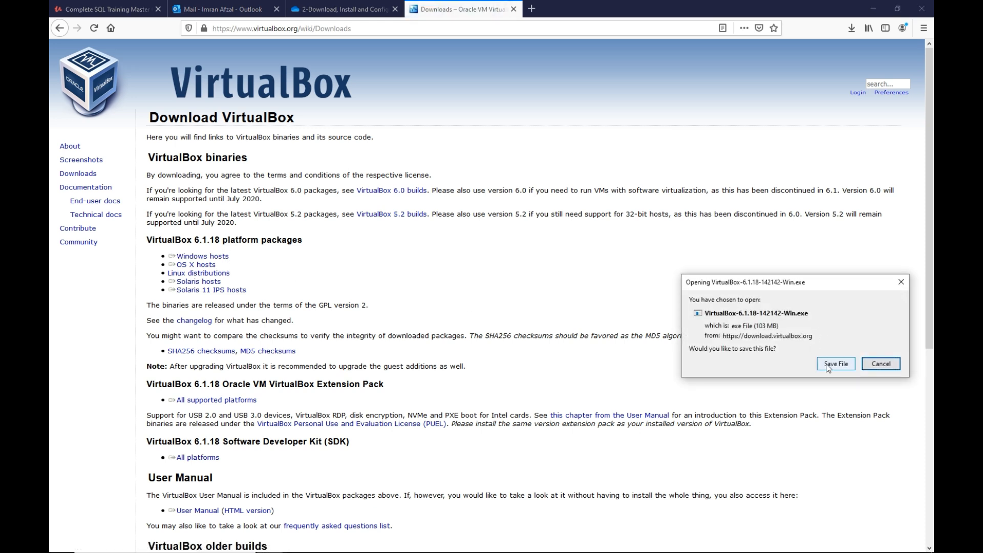
click(828, 366)
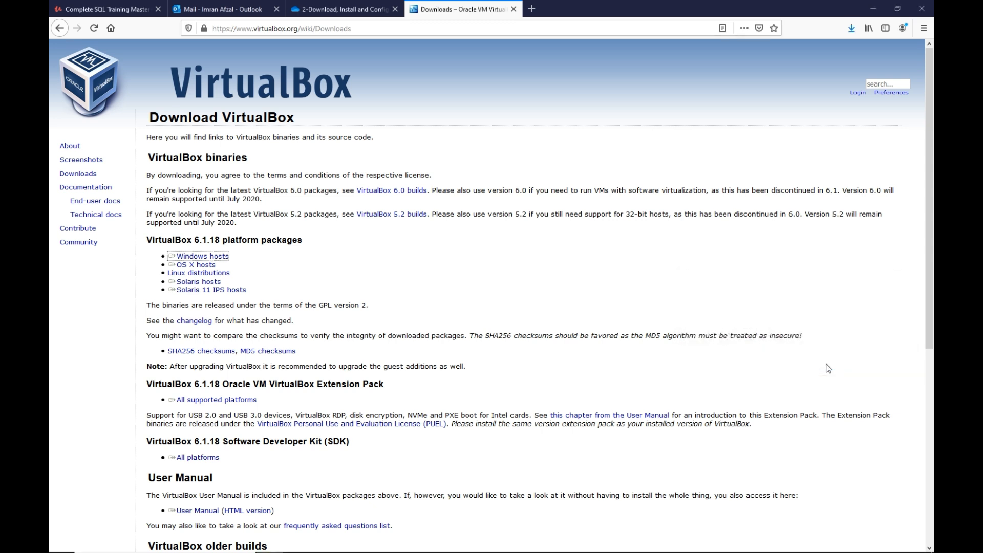
Launch the downloaded VirtualBox installer and go through the custom setup at the default location, leaving out the Quick Launch Bar shortcut.
click(852, 30)
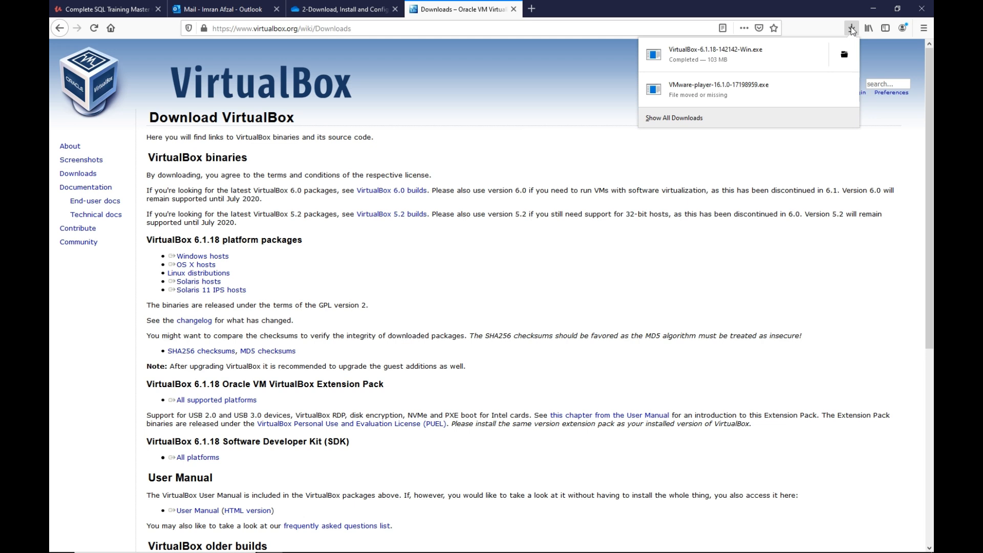
click(710, 58)
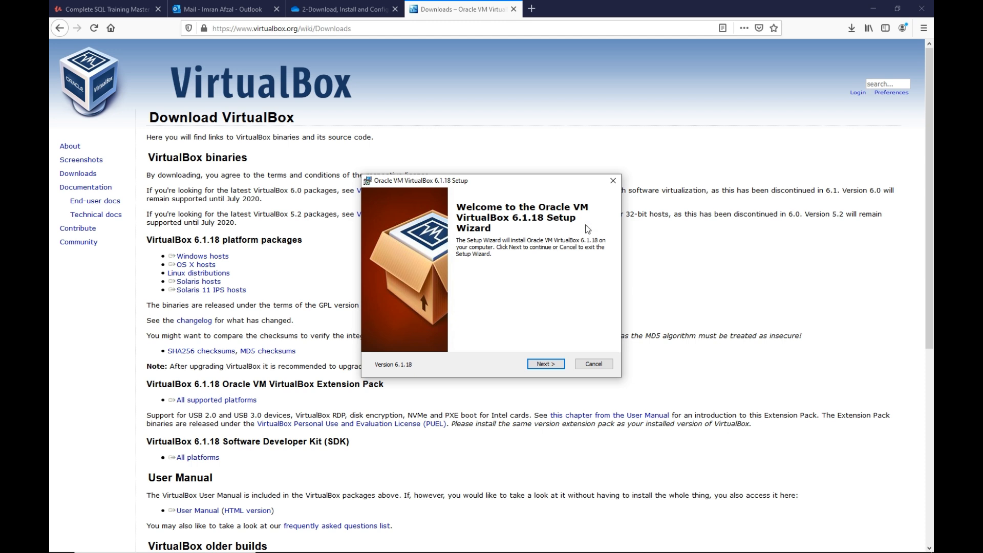
click(546, 364)
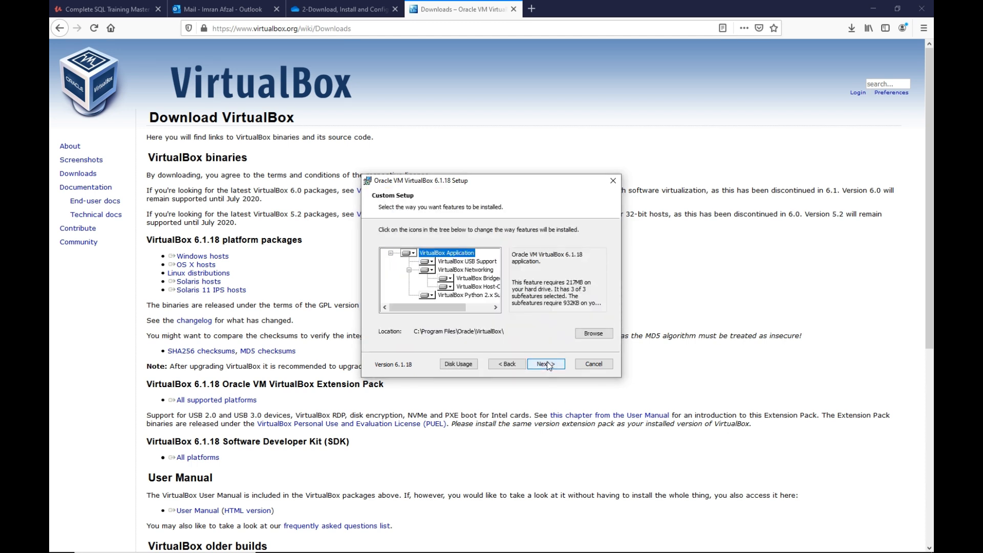
click(547, 365)
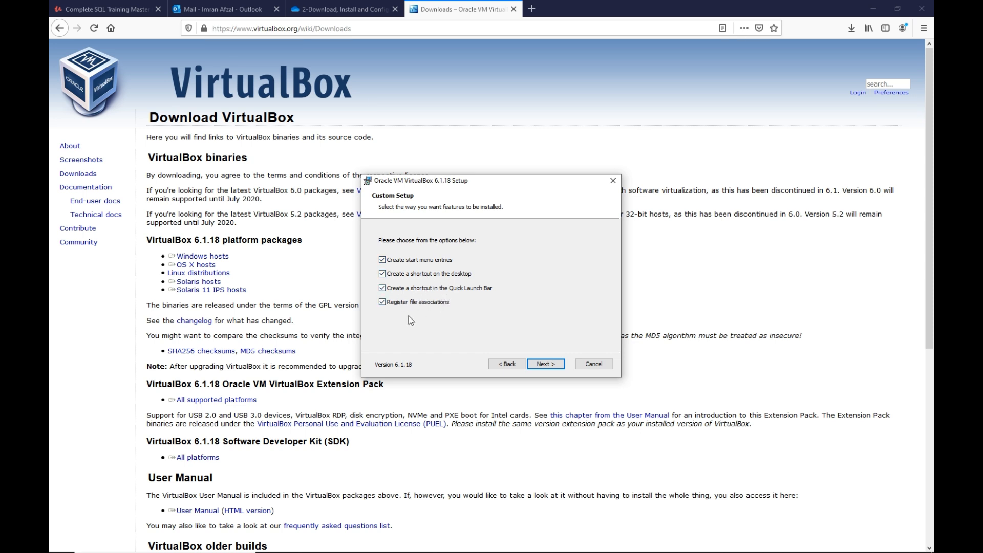
click(382, 288)
click(552, 366)
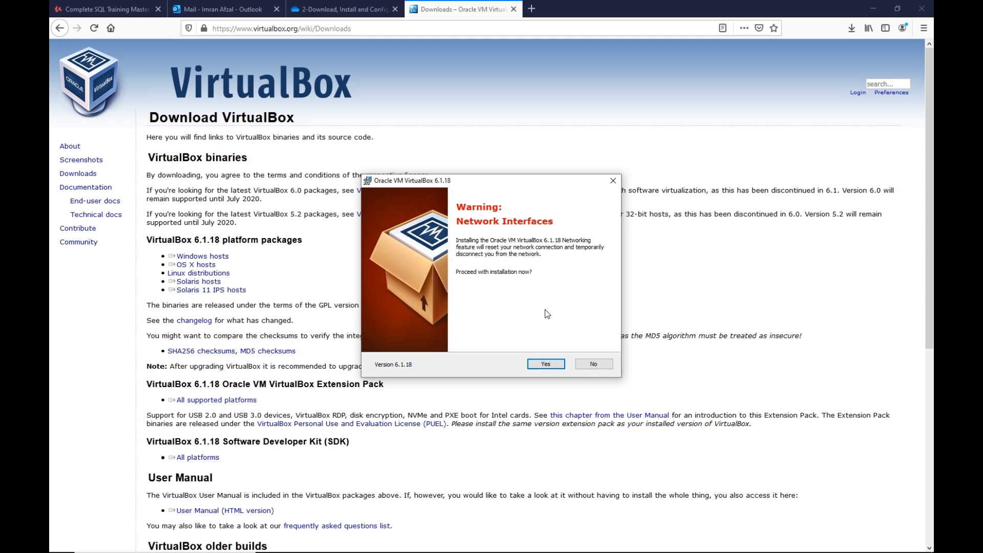
Accept the network interfaces warning, install VirtualBox 6.1.18 and finish the setup with VirtualBox set to start.
click(544, 363)
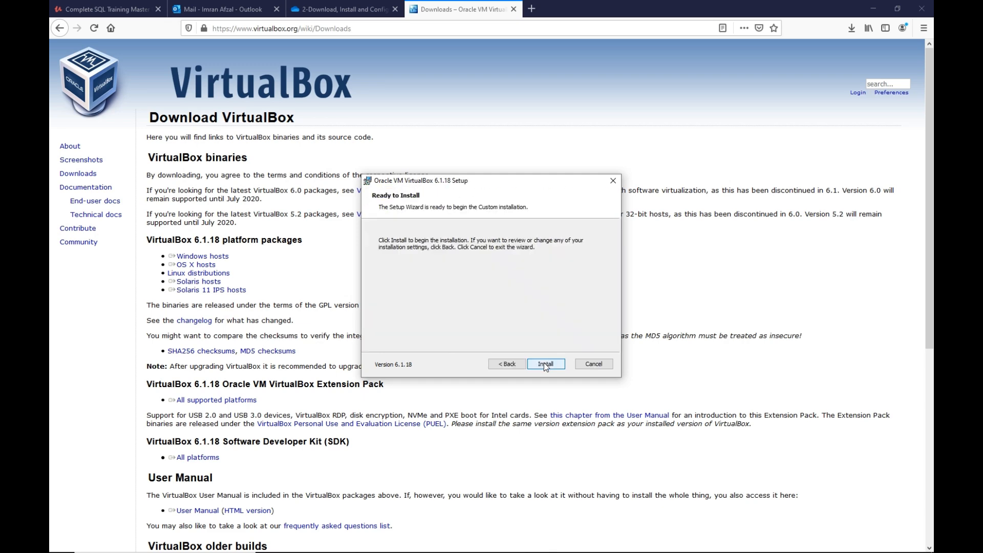
click(545, 364)
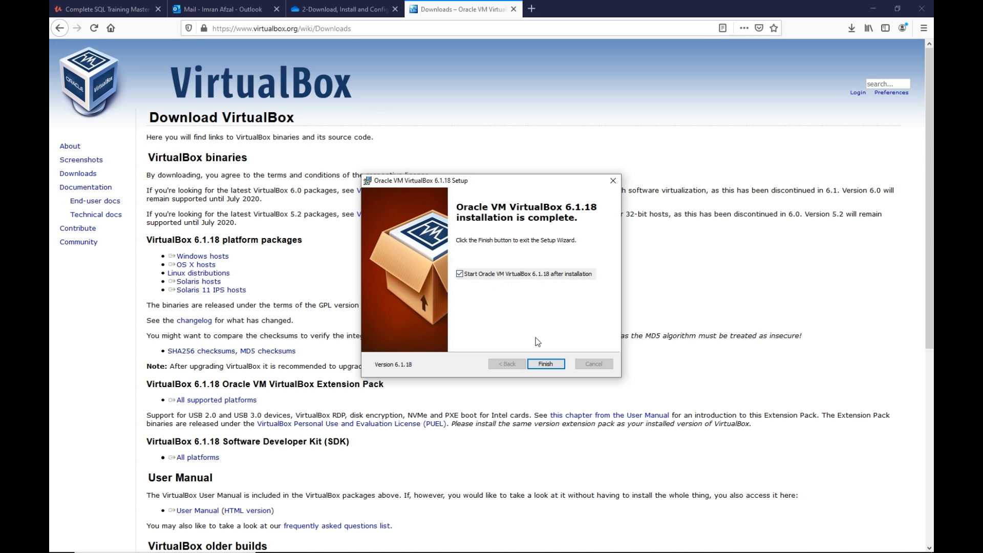
click(544, 363)
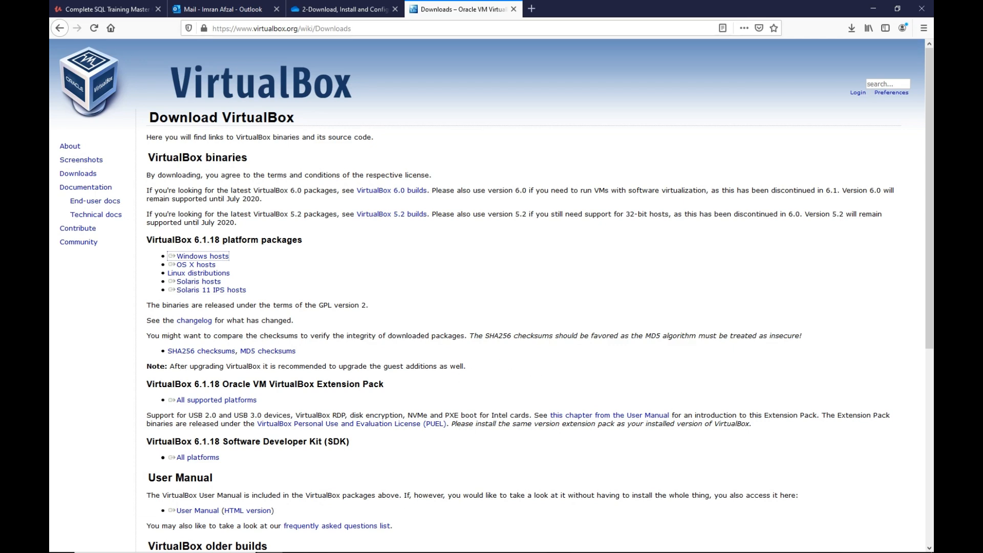
Bring the Oracle VM VirtualBox Manager window to the front and move it aside to make room for another window.
mouse_move(355, 549)
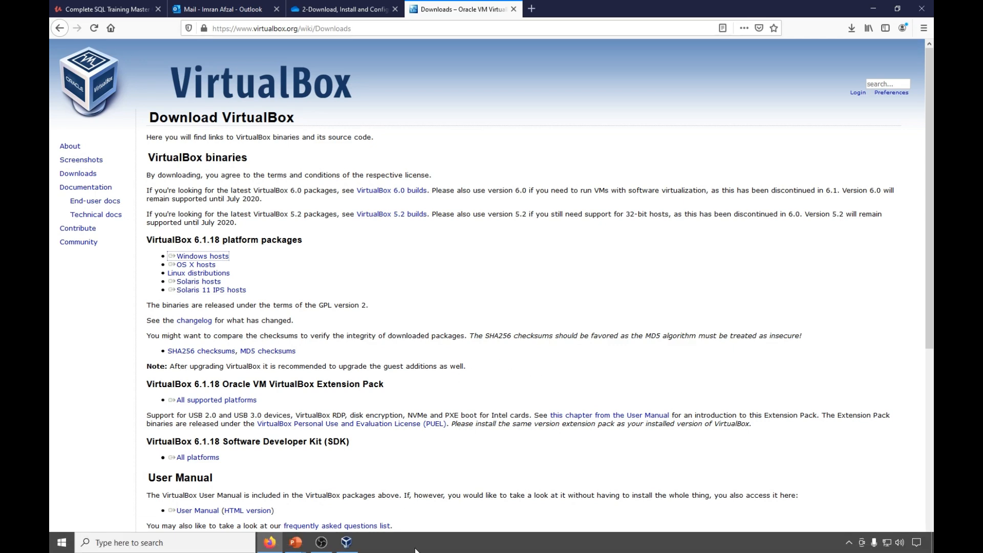
click(348, 547)
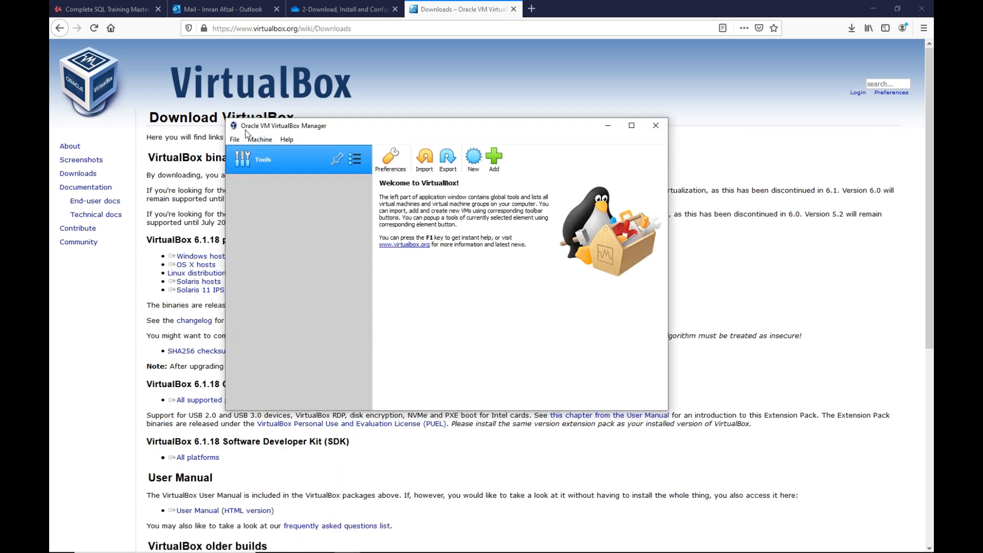
drag(445, 129, 347, 91)
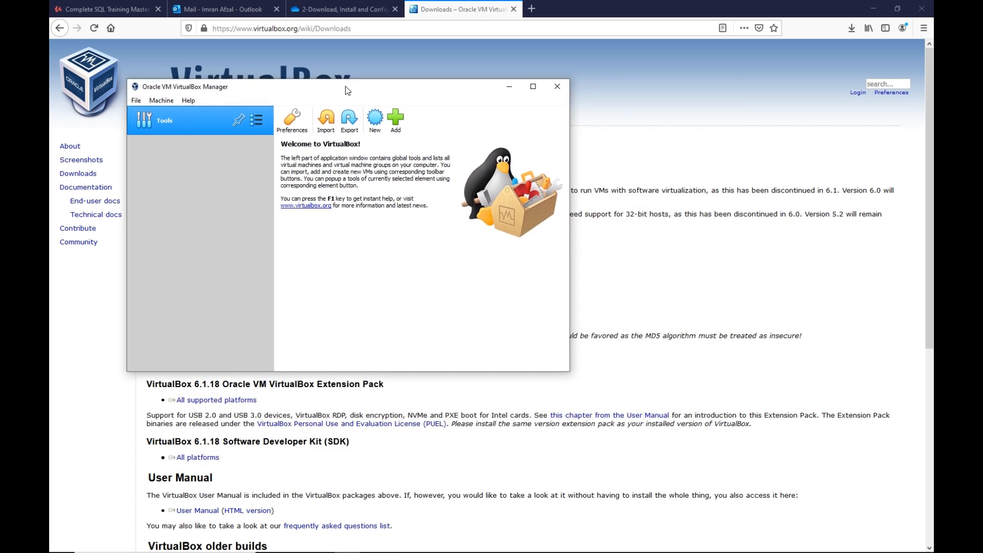
Open VMware Workstation 16 Player and move its window partly beside the VirtualBox Manager window.
mouse_move(270, 546)
click(235, 538)
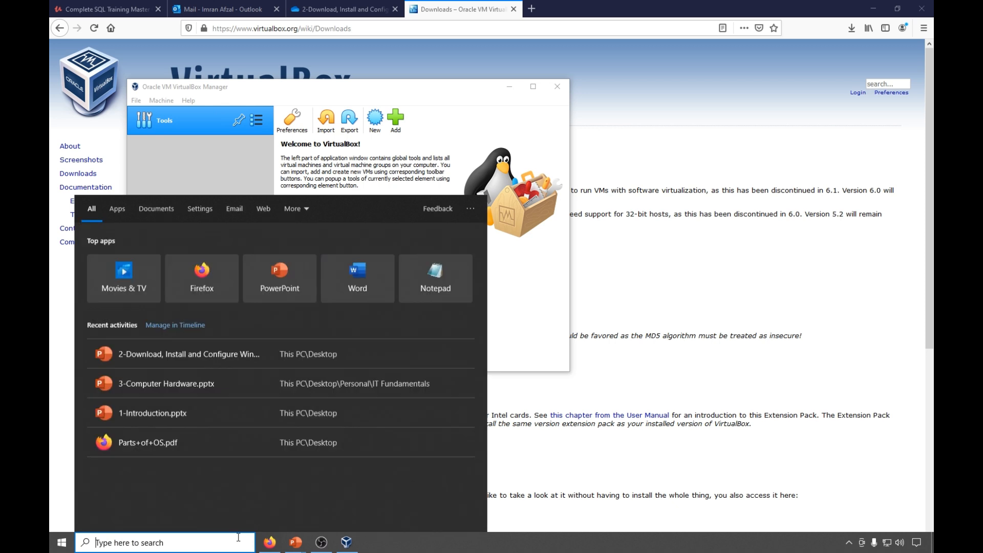
text(vmw)
key(Return)
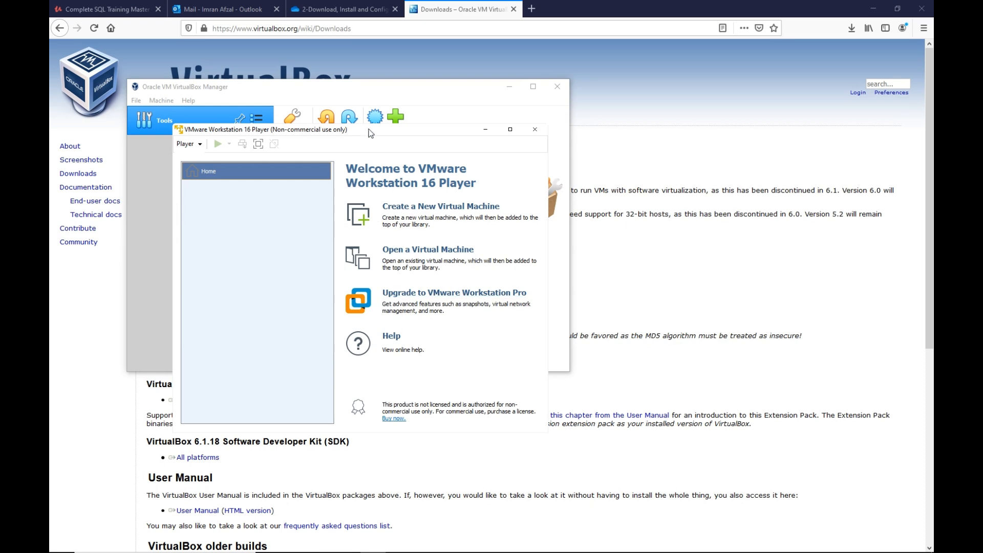
drag(371, 133, 552, 162)
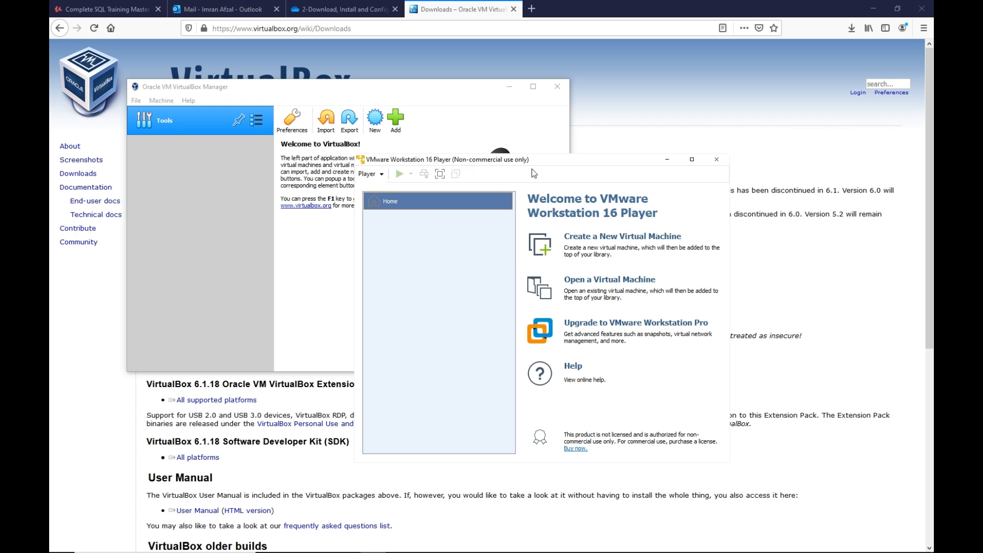
Compare the two virtualization programs and look at VirtualBox's File and Machine commands and its Add and New virtual machine dialogs, cancelling both dialogs.
click(194, 90)
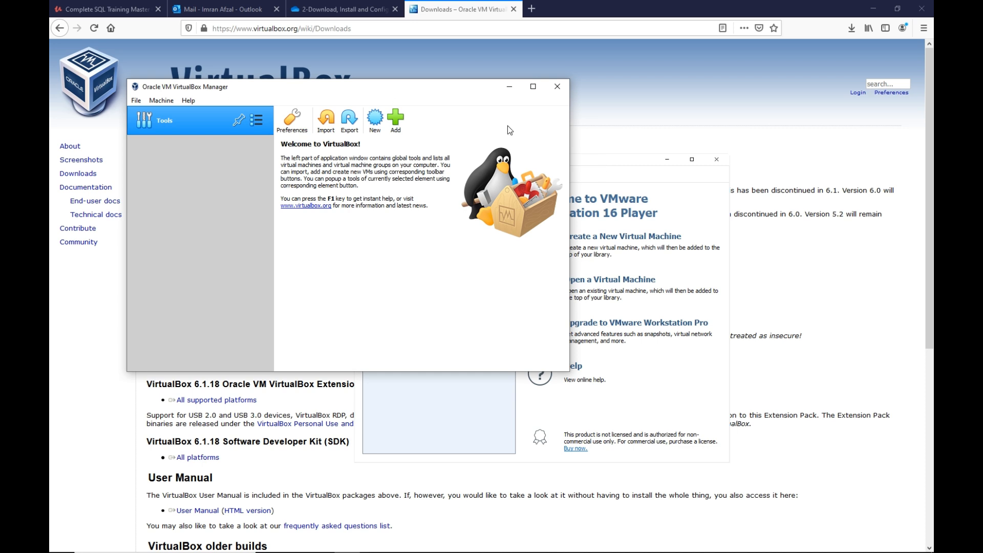
click(594, 164)
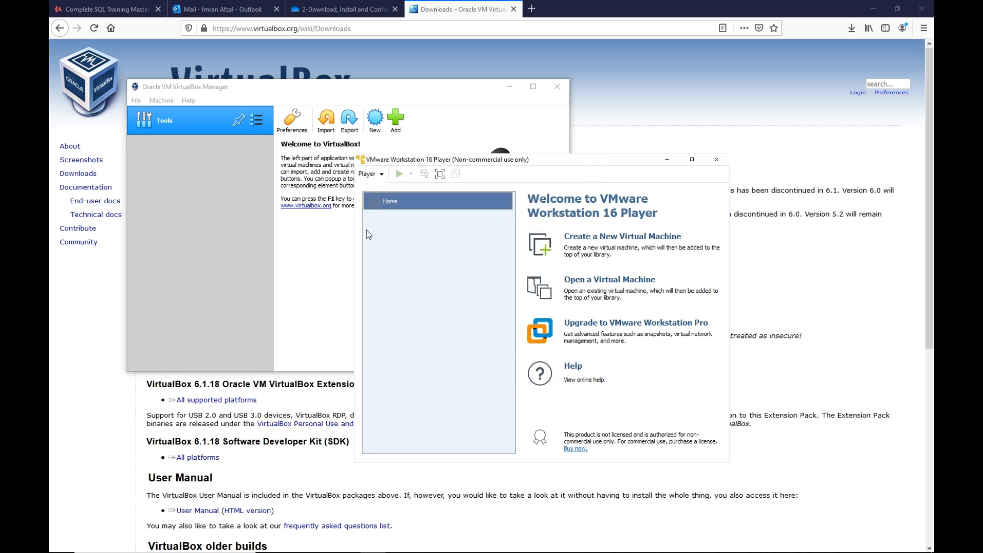
click(189, 226)
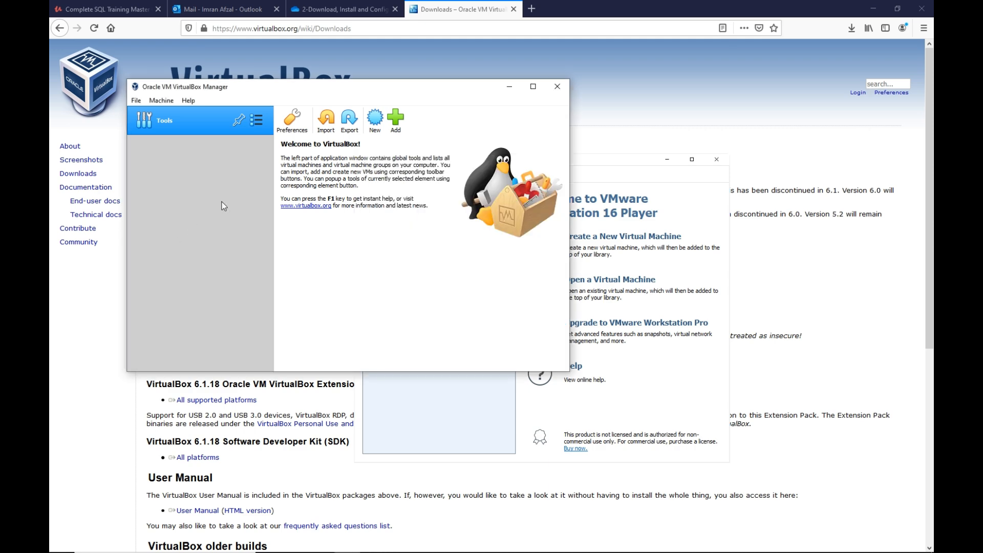
click(392, 121)
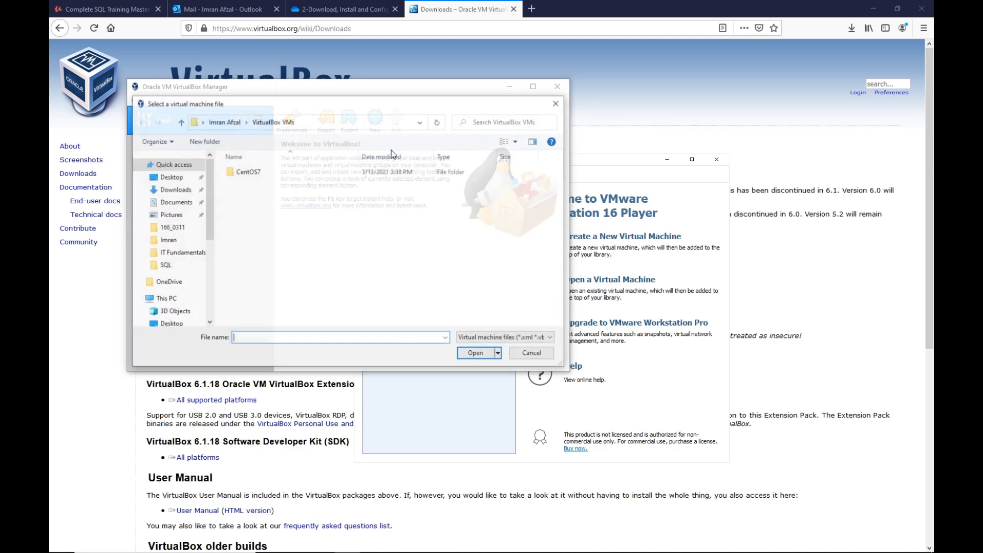
click(531, 353)
click(135, 103)
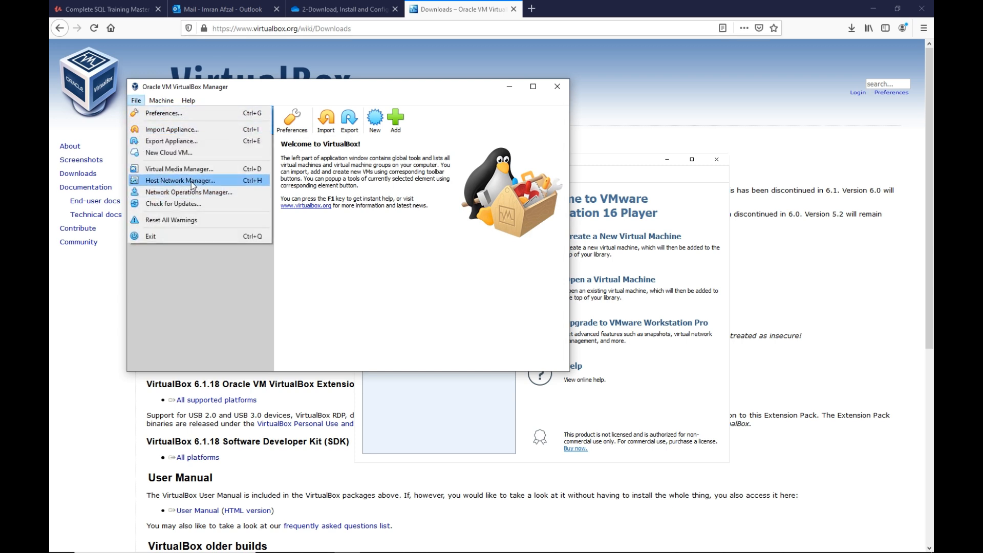
mouse_move(167, 101)
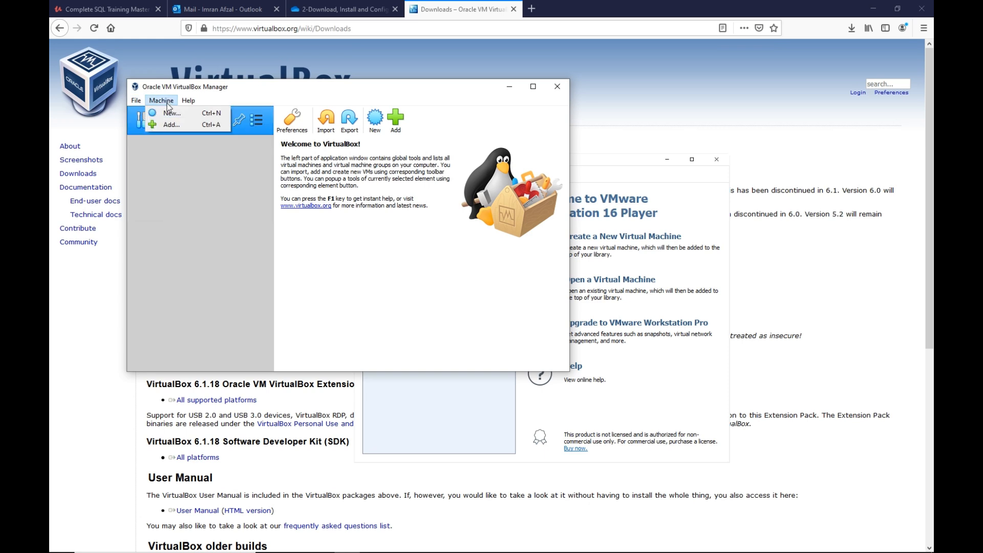
click(168, 113)
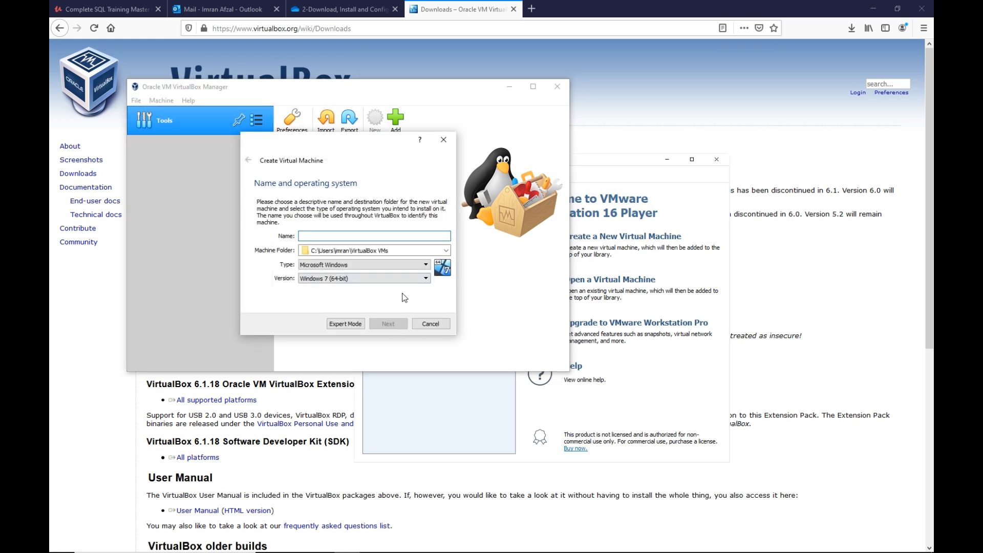
click(430, 324)
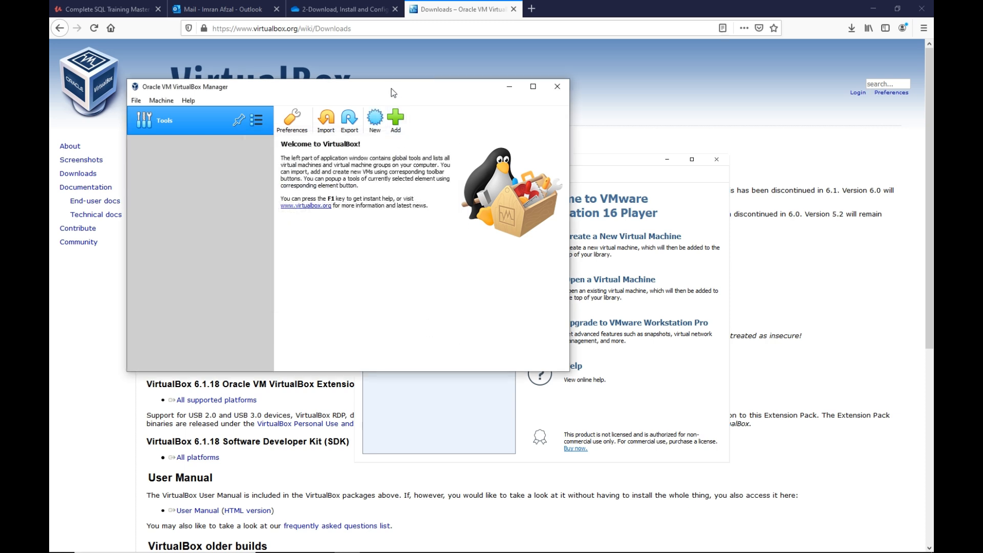
Rearrange the VirtualBox Manager and VMware Workstation Player windows so they overlap diagonally, with VMware Player in front.
drag(391, 89, 359, 75)
click(614, 162)
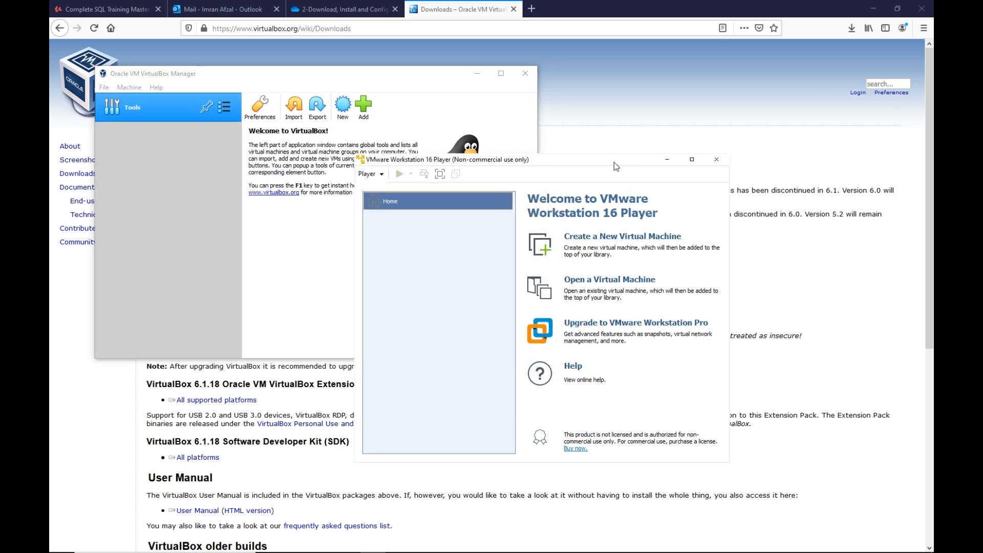
mouse_move(611, 165)
mouse_down()
mouse_move(764, 79)
mouse_move(615, 173)
mouse_up()
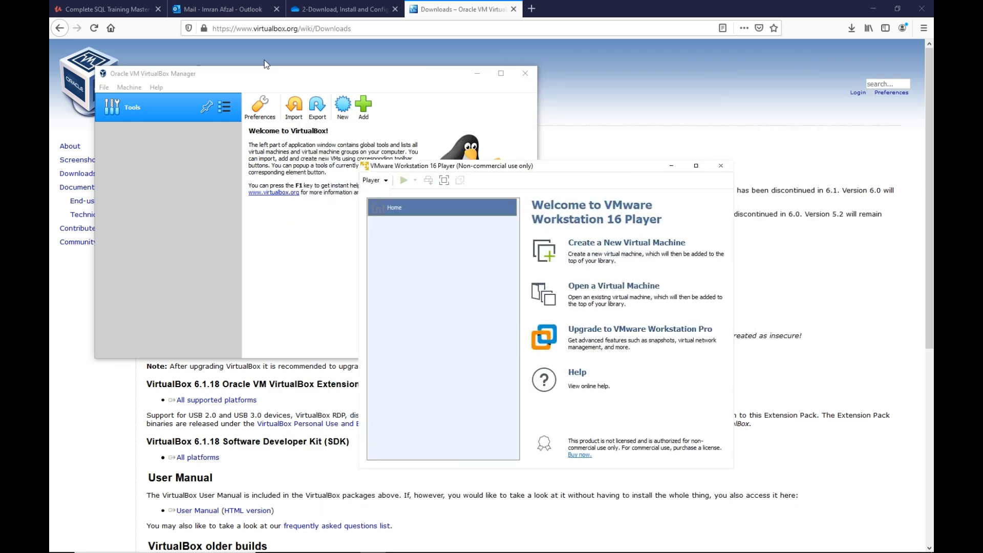
click(232, 72)
mouse_move(232, 72)
mouse_down()
mouse_move(192, 134)
mouse_move(247, 106)
mouse_move(241, 89)
mouse_up()
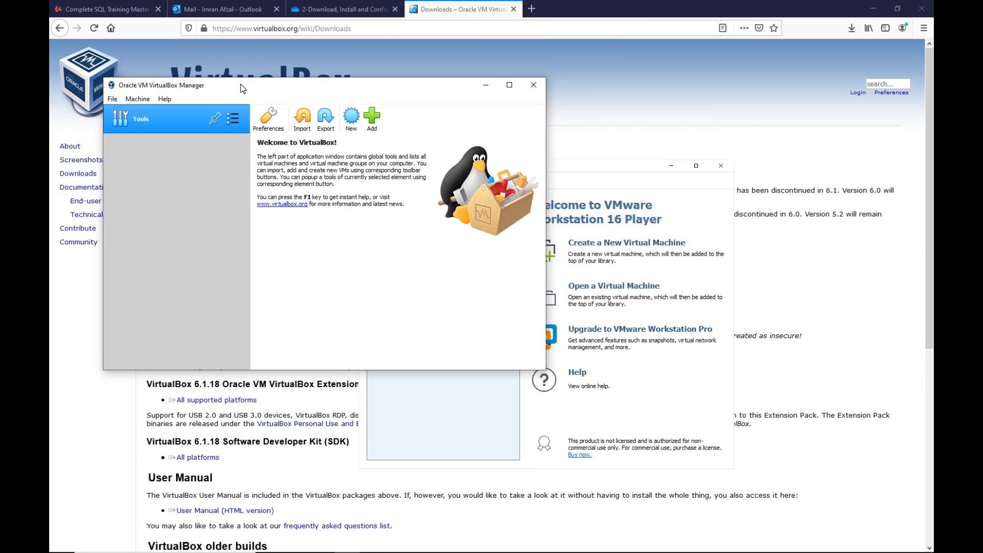
click(639, 169)
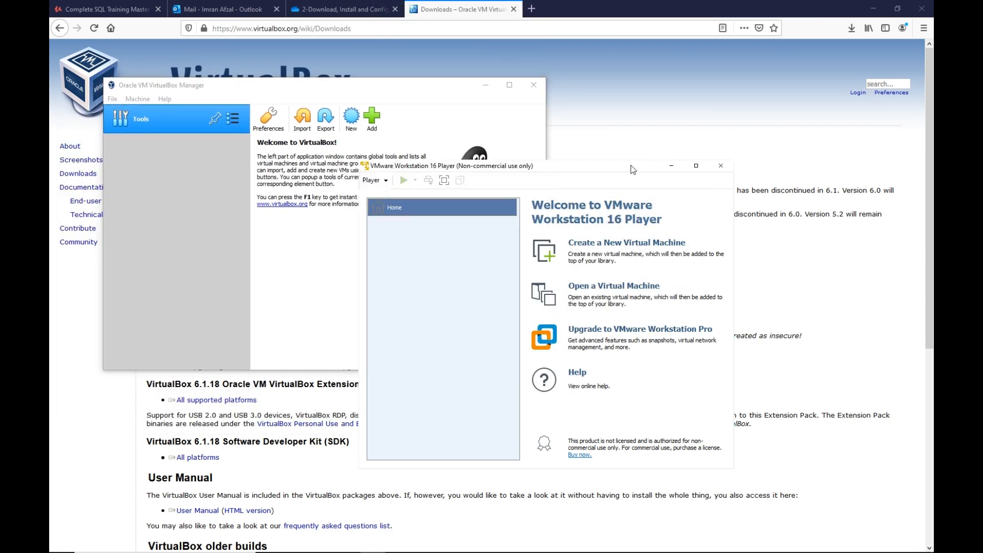
drag(631, 166, 607, 167)
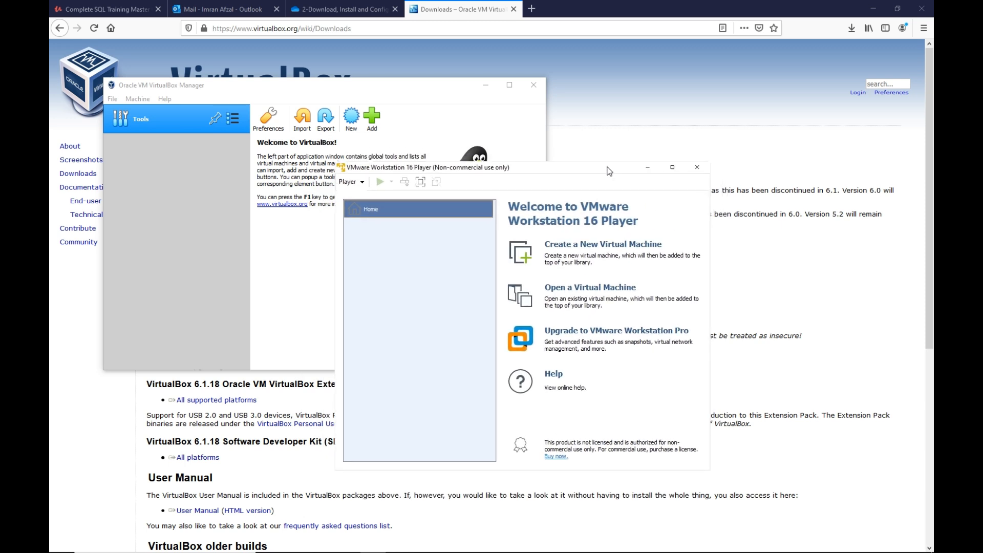
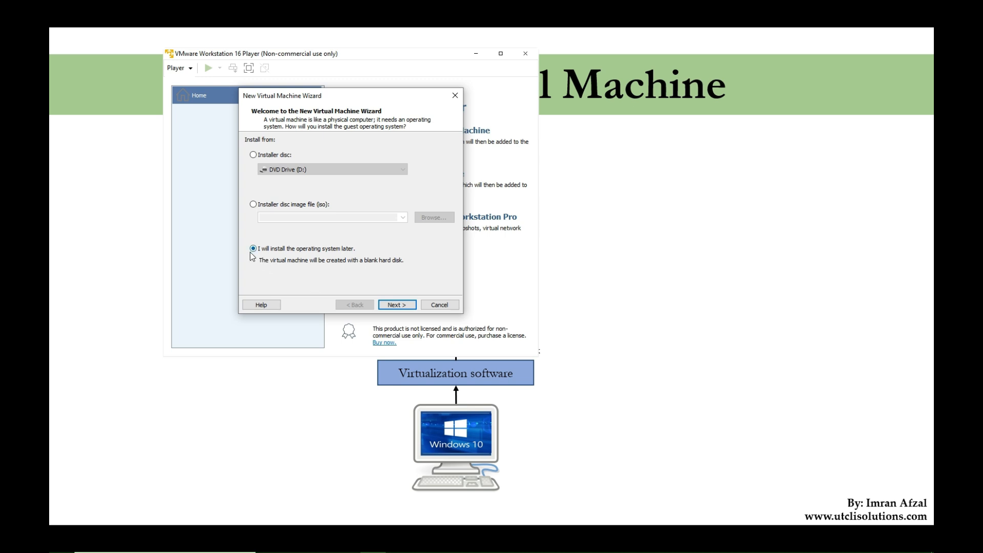
Leave the operating system installation for later and select Microsoft Windows with version Windows Server 2016 as the guest operating system.
click(402, 305)
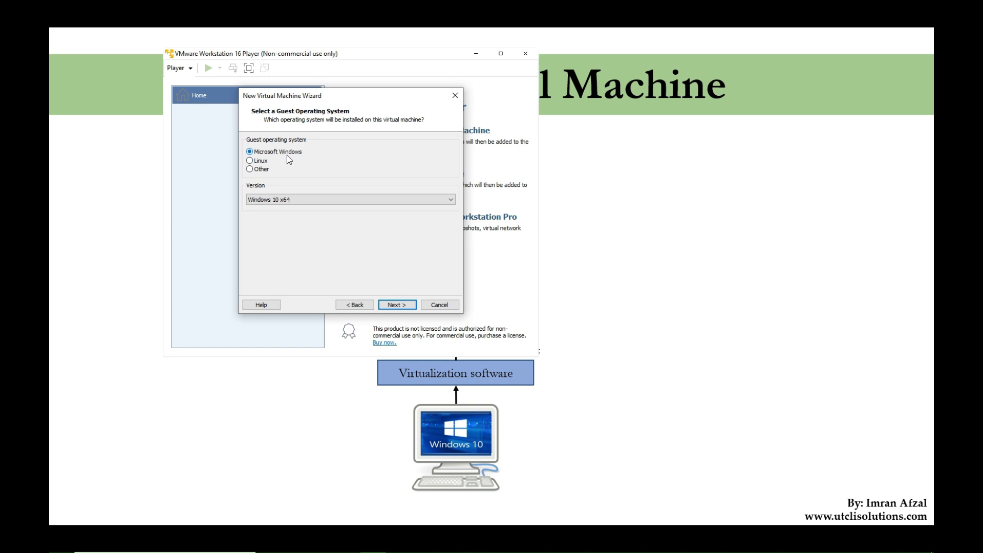
click(326, 199)
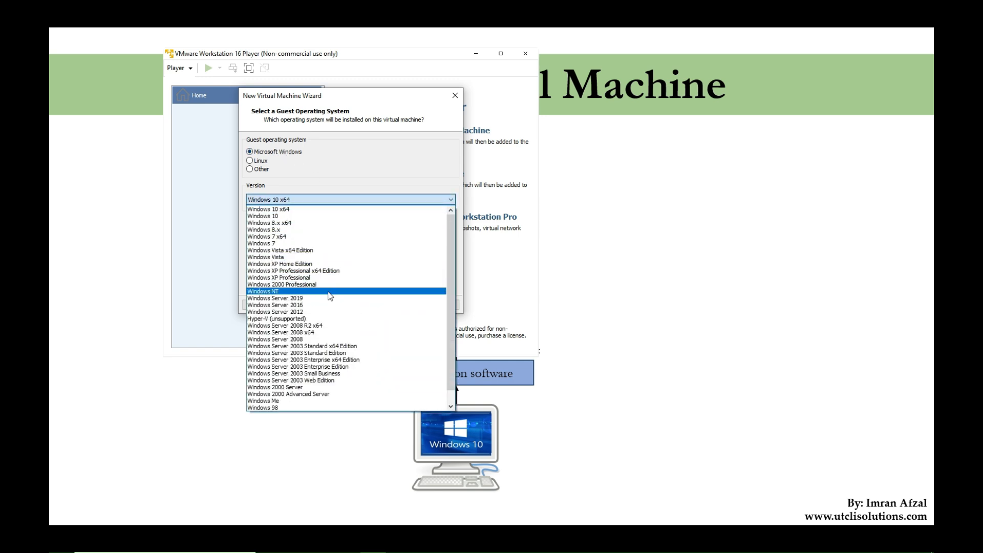
scroll(330, 302, down, 1)
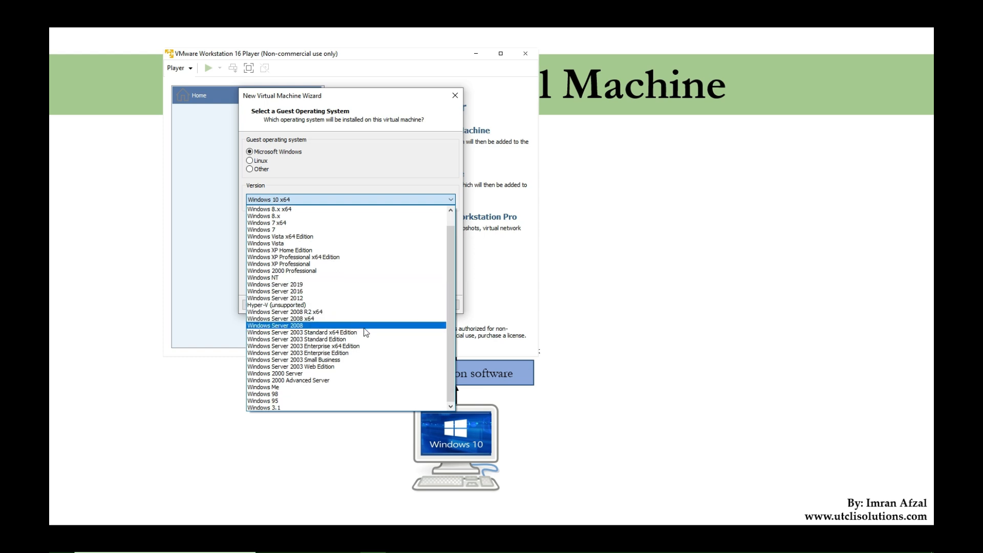
scroll(367, 329, up, 1)
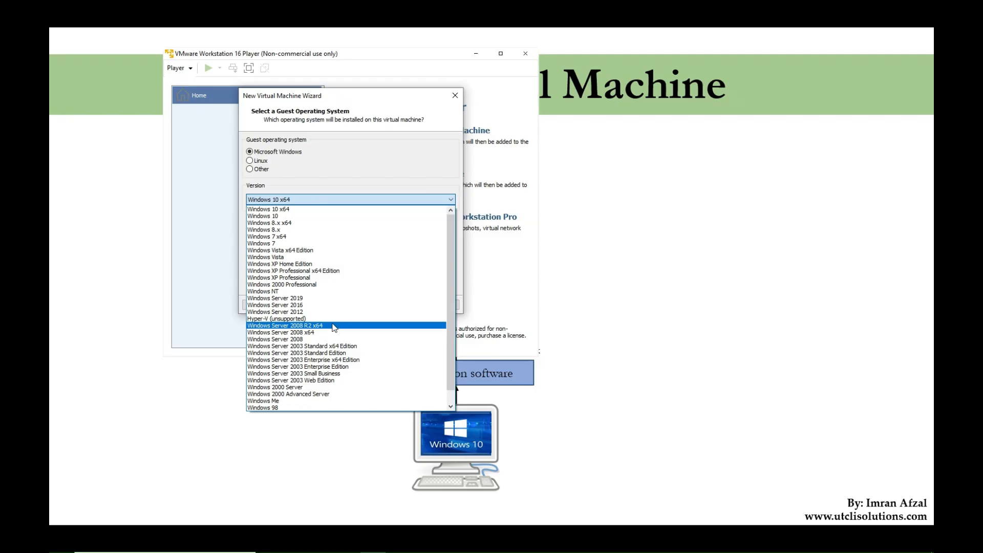
click(293, 305)
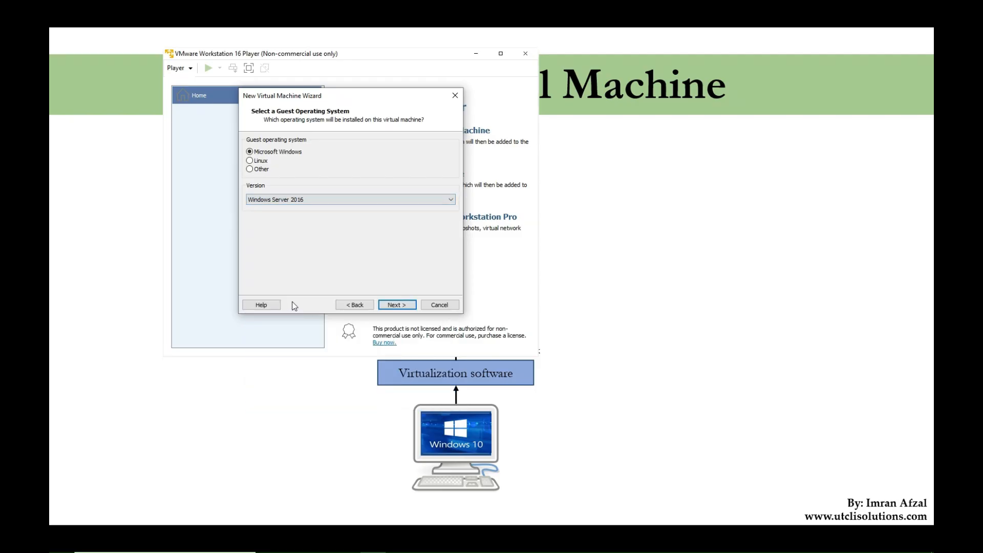
click(398, 306)
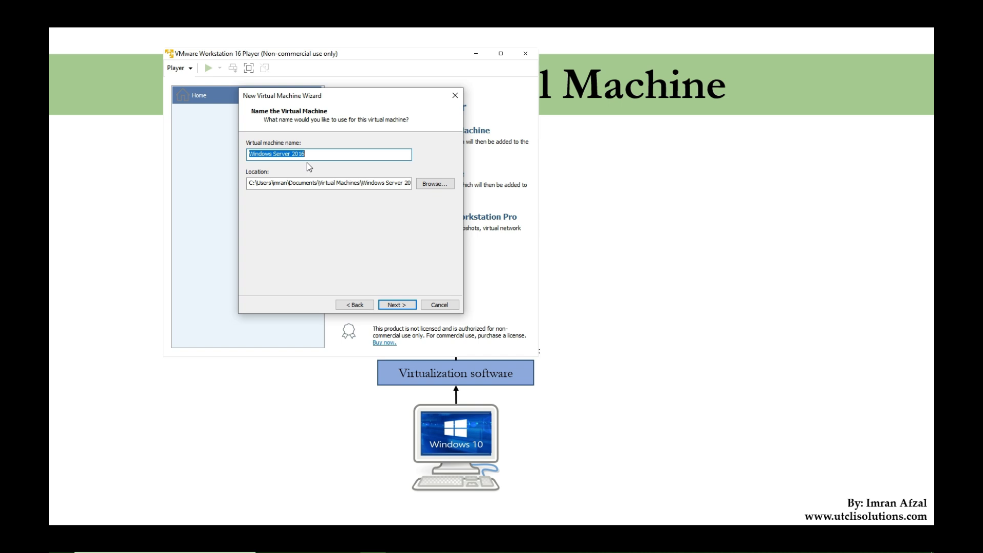
Name the virtual machine MSSQLServer, keep its suggested location, and continue to the disk capacity settings.
text(MS)
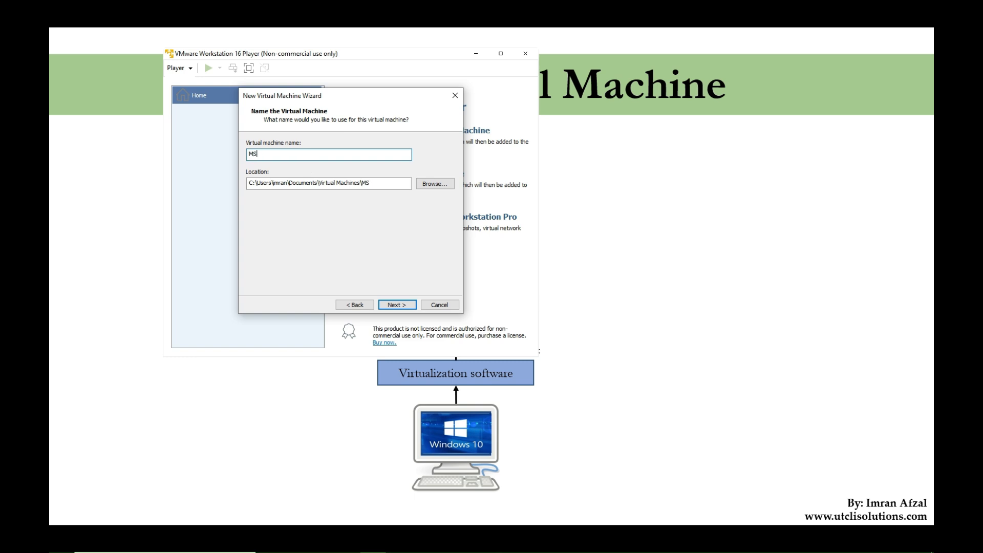
text(SQLServer)
click(398, 305)
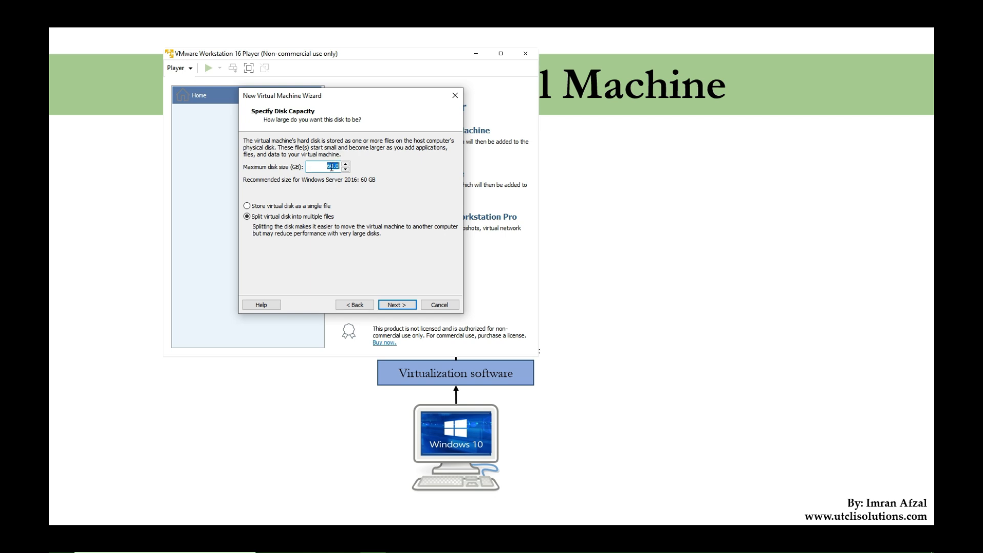
Set the maximum disk size to 50 GB and store the virtual disk as a single file.
click(331, 166)
click(279, 207)
click(408, 305)
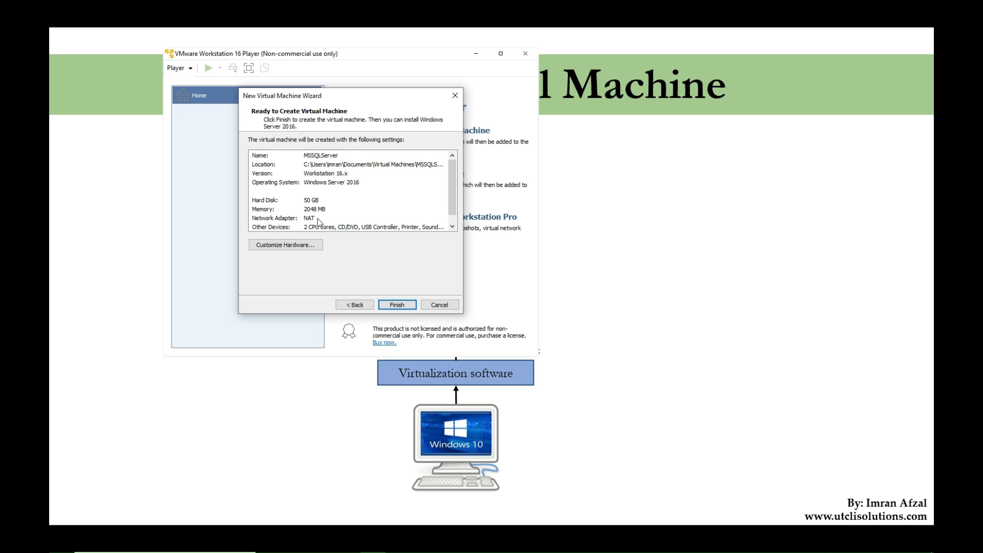
Customize the new machine's hardware with 4096 MB of memory and a bridged network adapter connection.
click(302, 246)
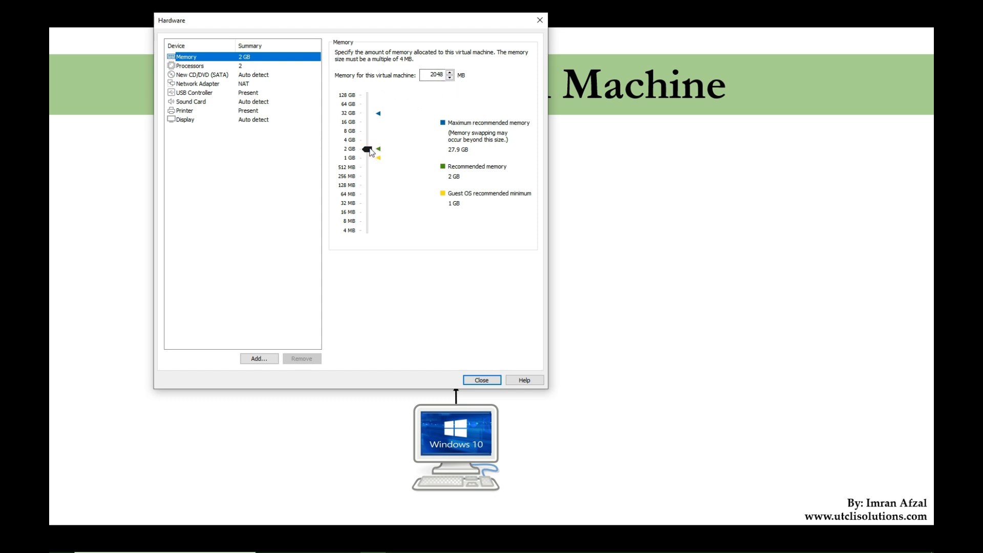
drag(371, 152, 372, 142)
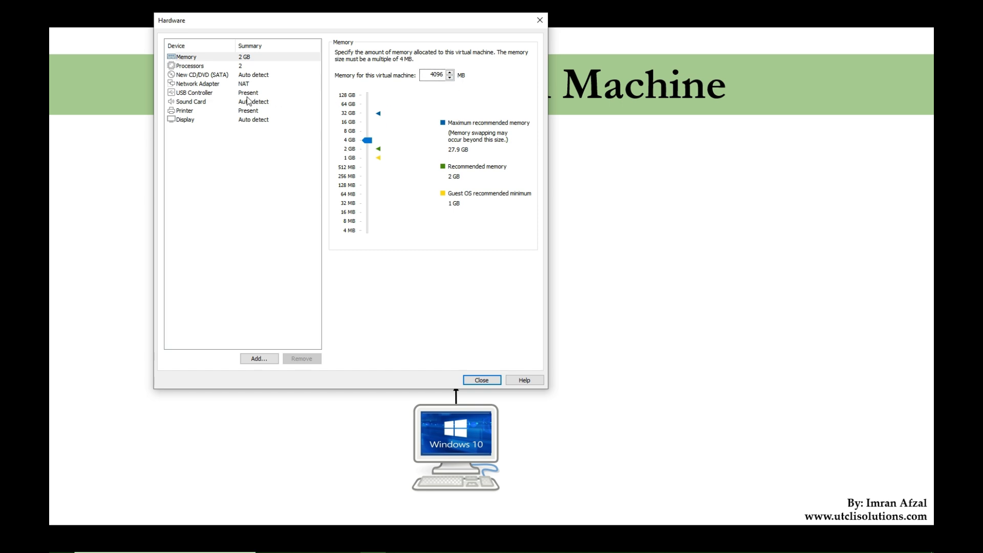
click(256, 69)
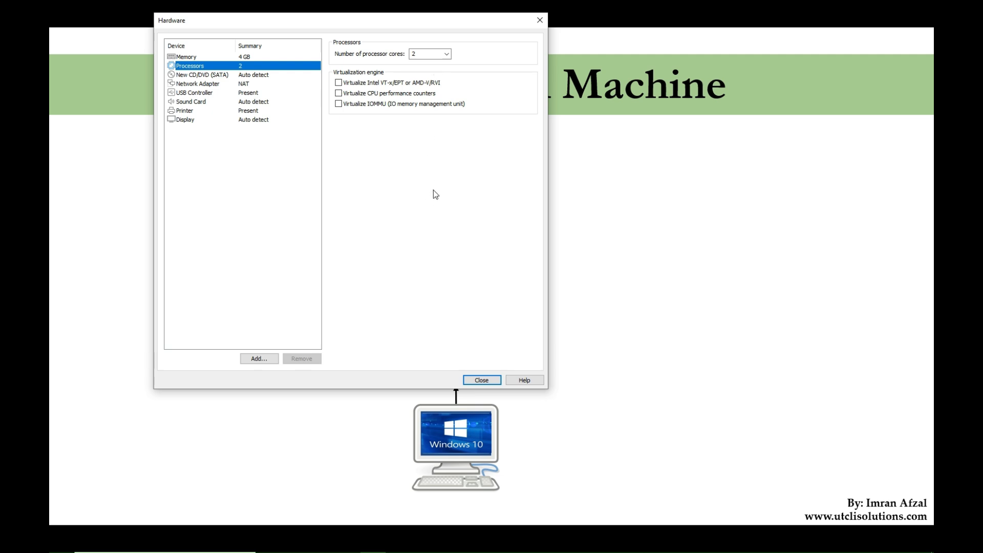
click(250, 75)
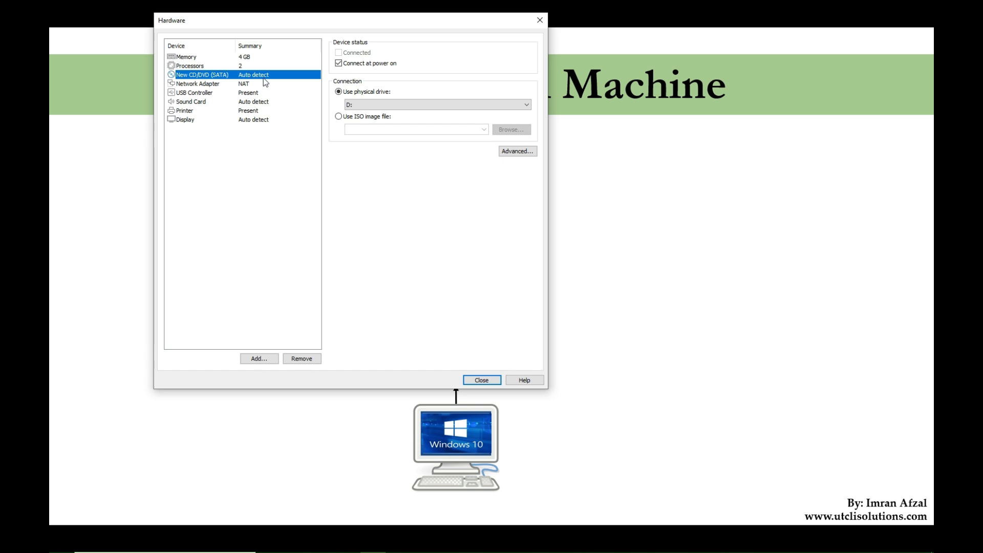
click(263, 86)
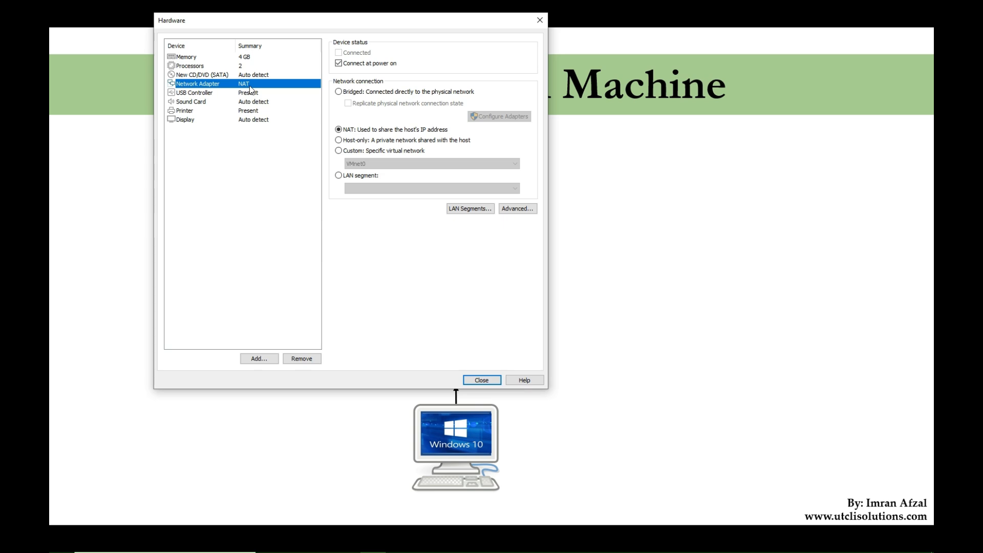
click(338, 93)
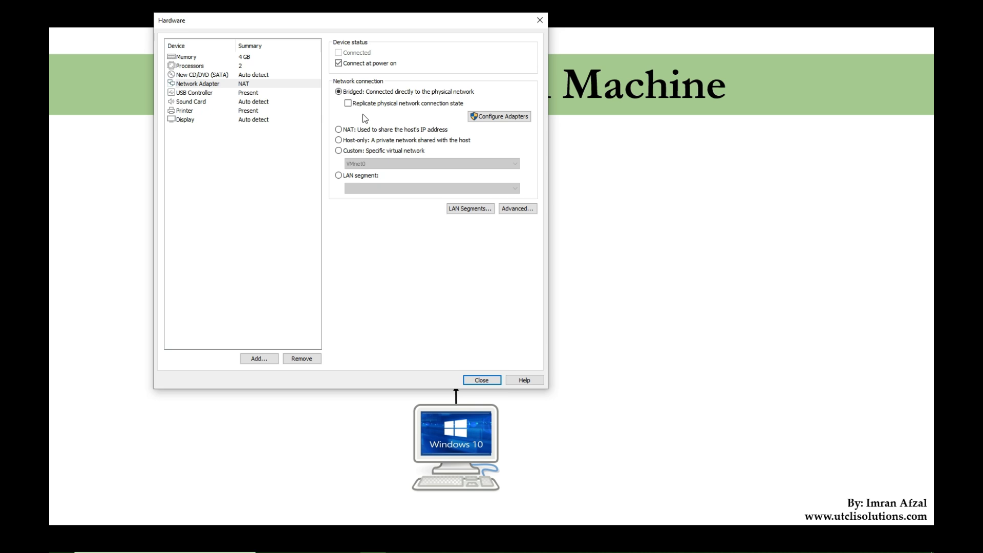
Review the USB controller, sound card, printer and display settings, and close the hardware customization.
click(211, 94)
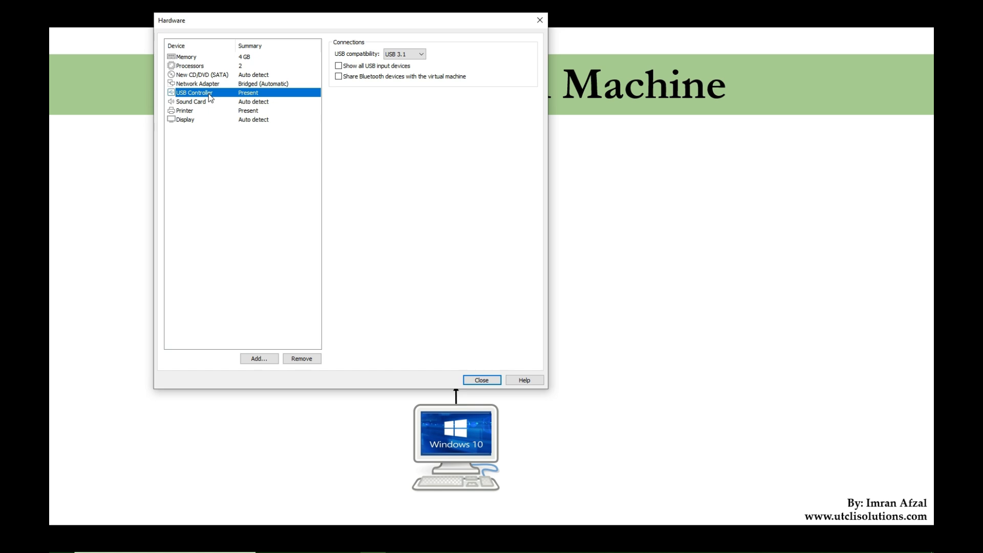
click(211, 104)
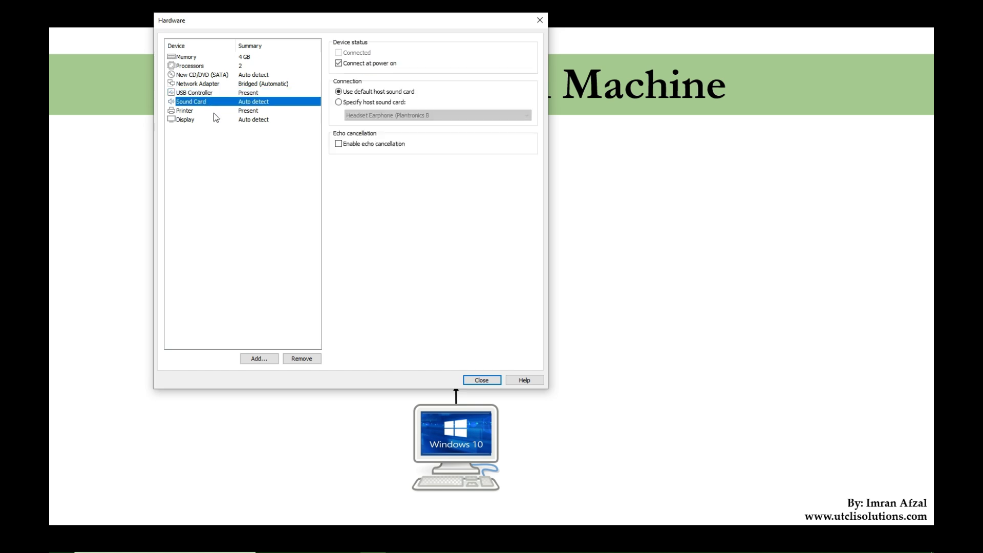
click(214, 114)
click(215, 123)
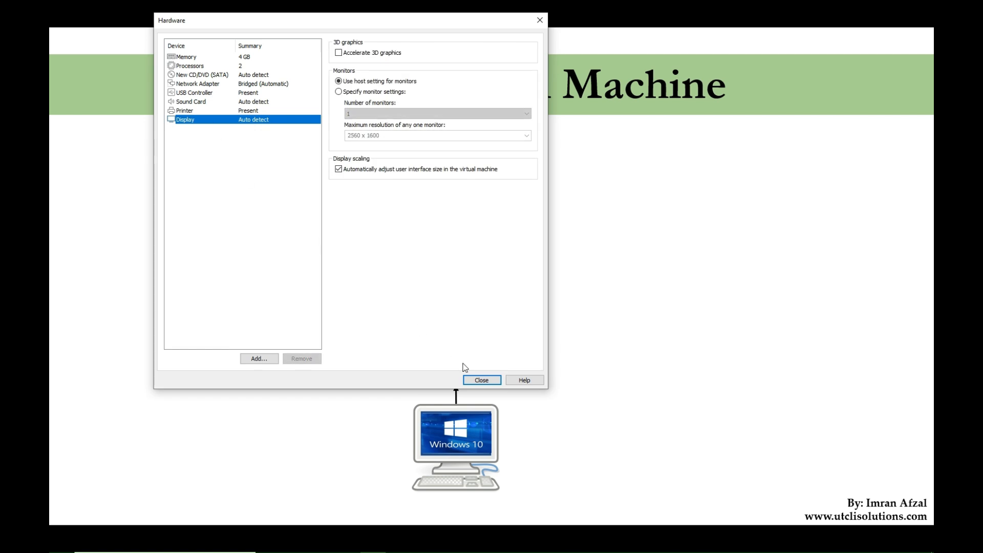
click(480, 379)
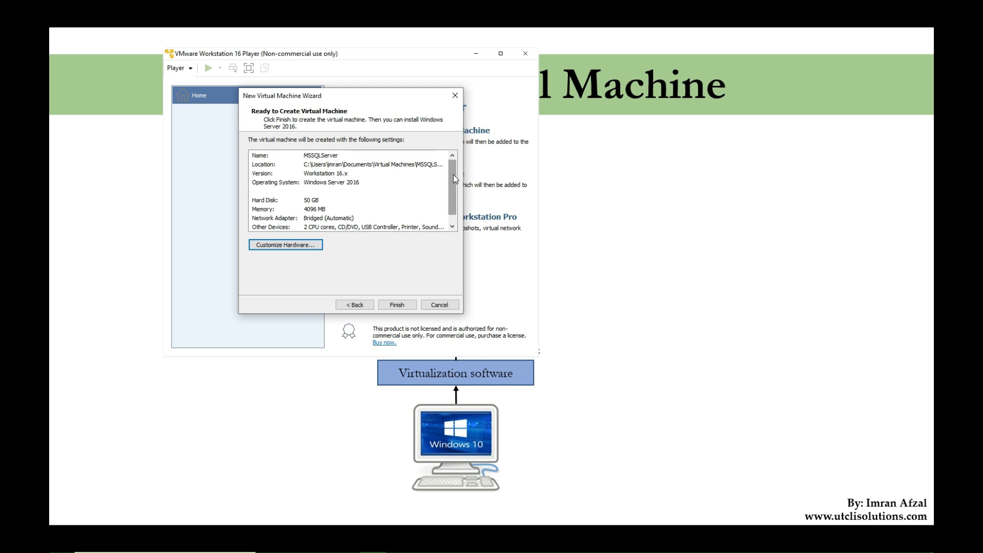
Check the settings summary, finish creating the MSSQLServer virtual machine, and move the VMware Player window to the middle of the slide.
scroll(453, 174, down, 1)
scroll(457, 190, up, 1)
click(405, 305)
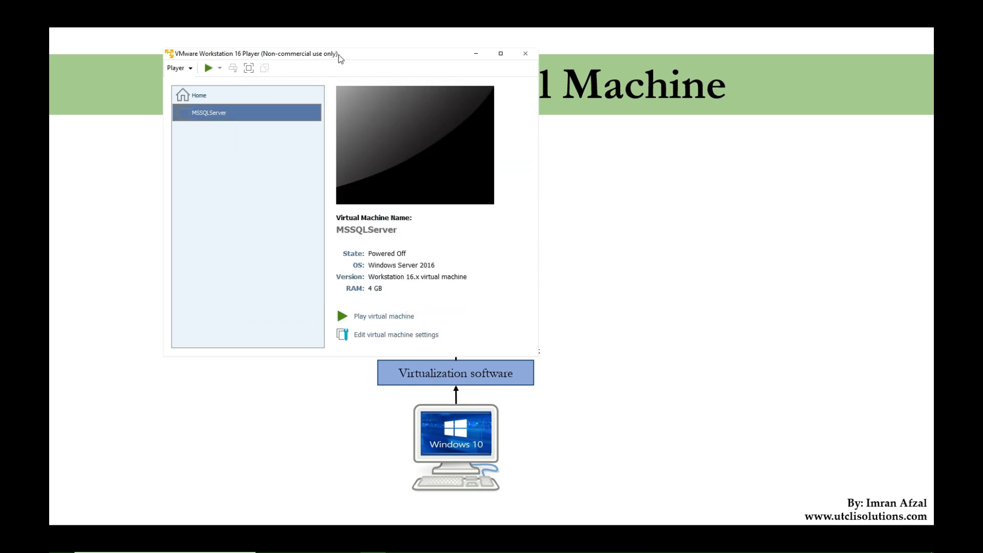
drag(339, 55, 460, 114)
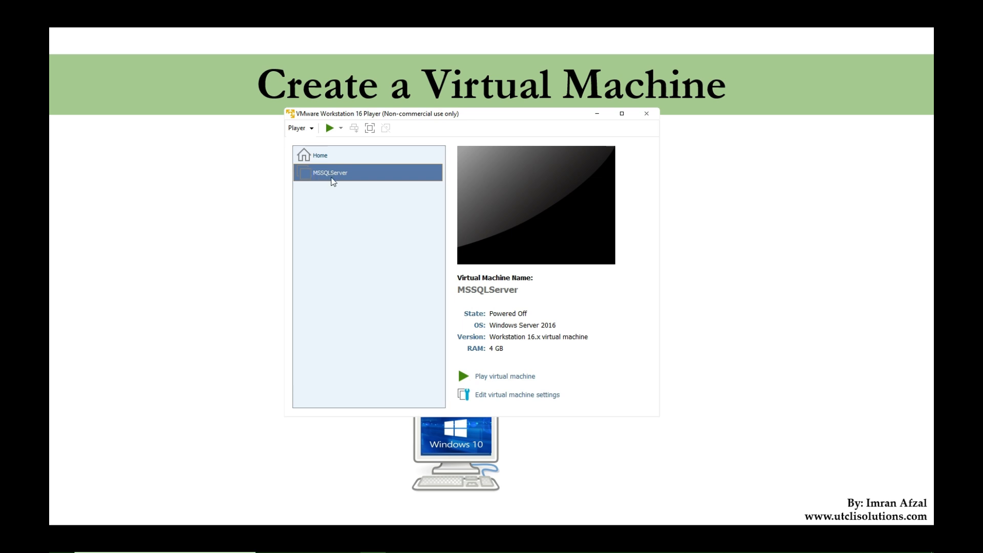
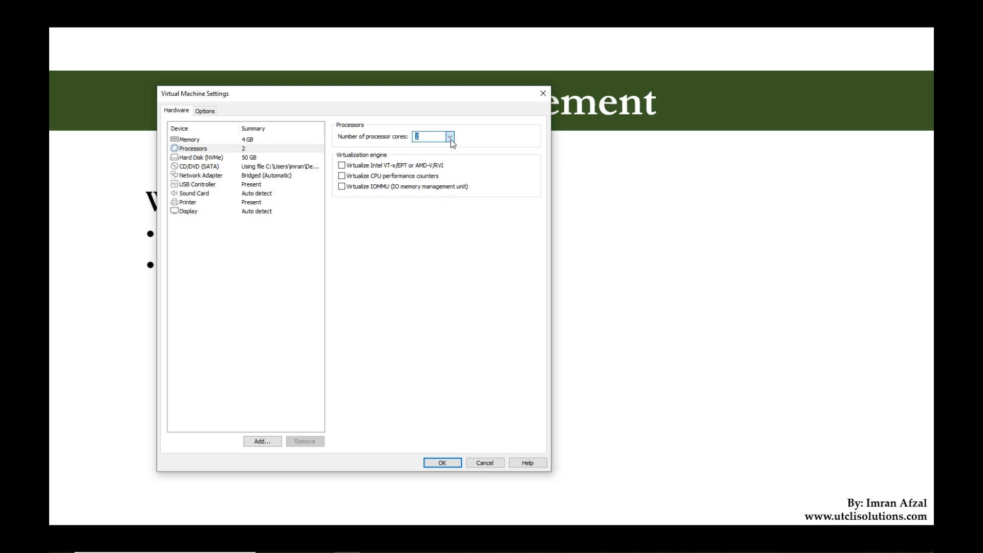
Review the hard disk's capacity and utilities, and set the CD/DVD (SATA) device to use the physical drive.
click(221, 158)
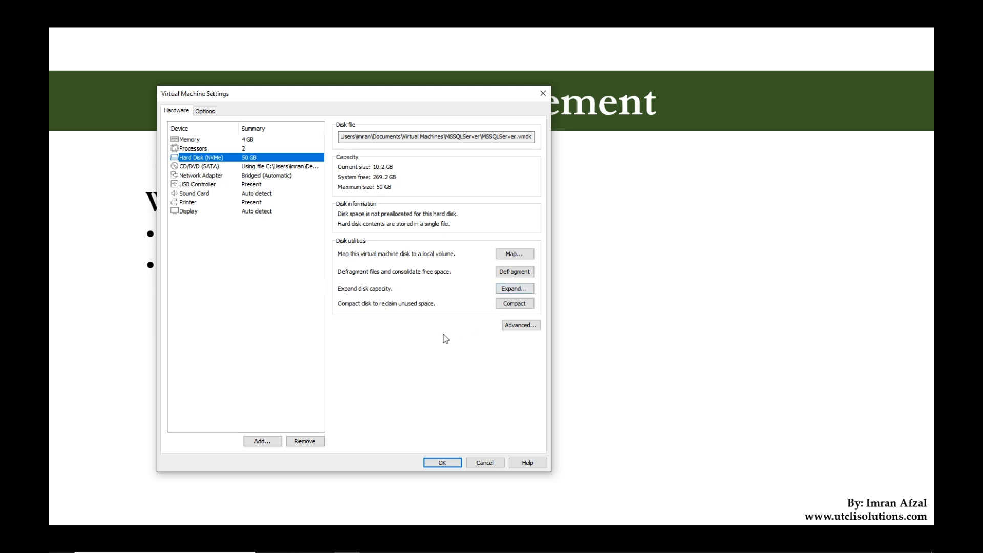
click(247, 169)
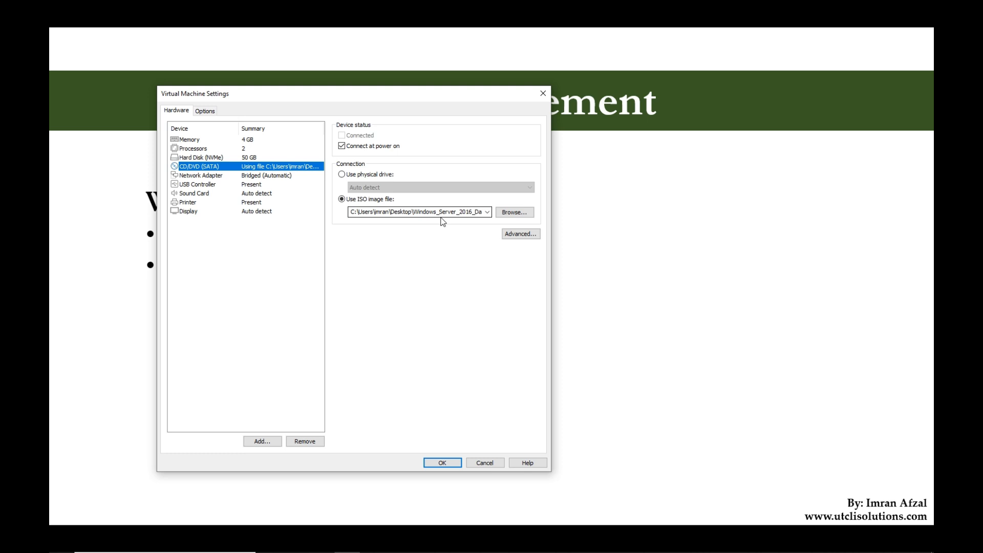
click(352, 175)
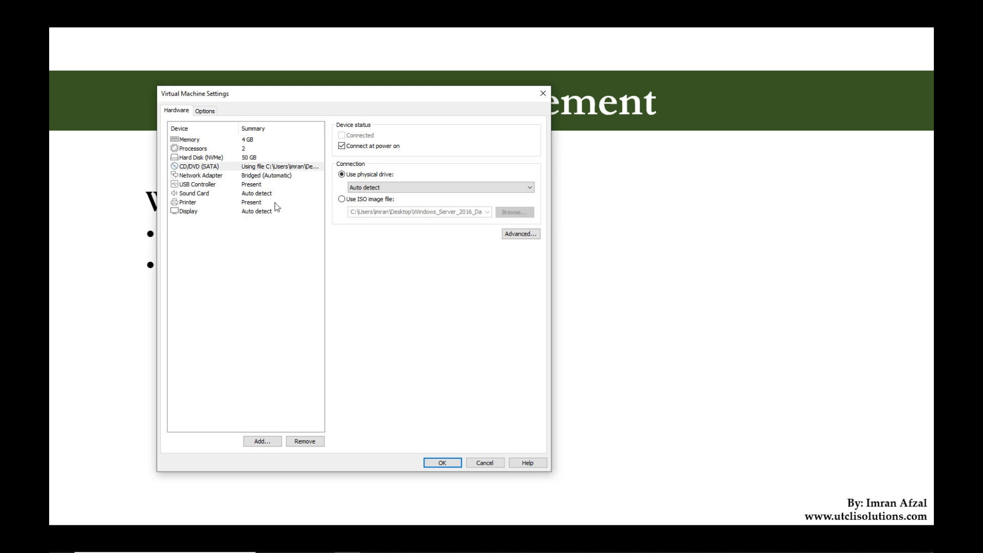
Review the network adapter, USB controller and display settings of the MSSQLServer virtual machine.
click(231, 174)
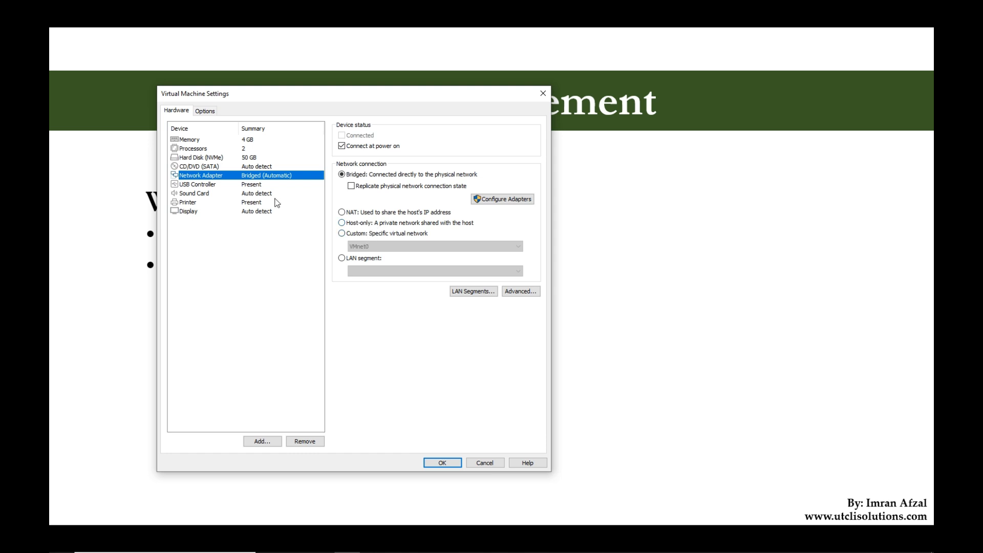
click(263, 187)
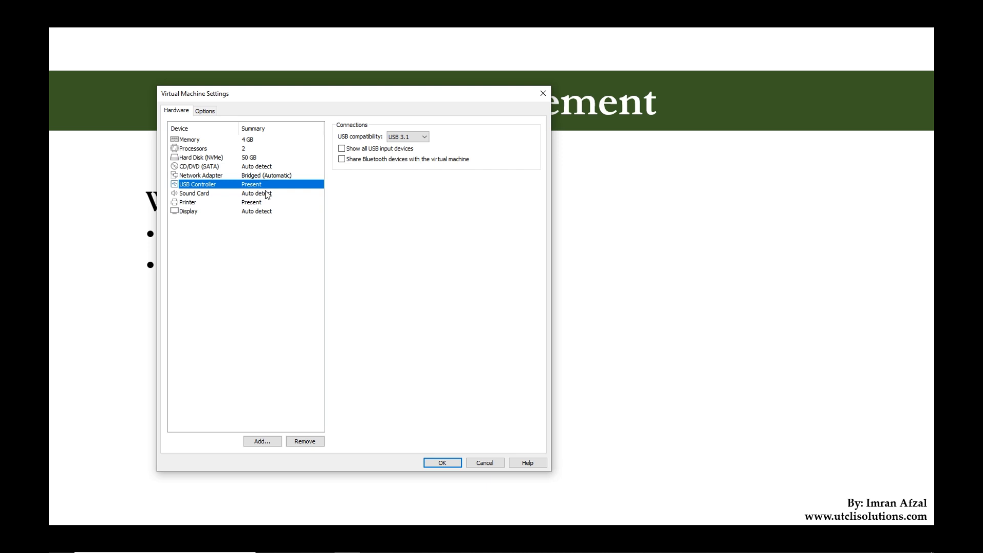
click(267, 211)
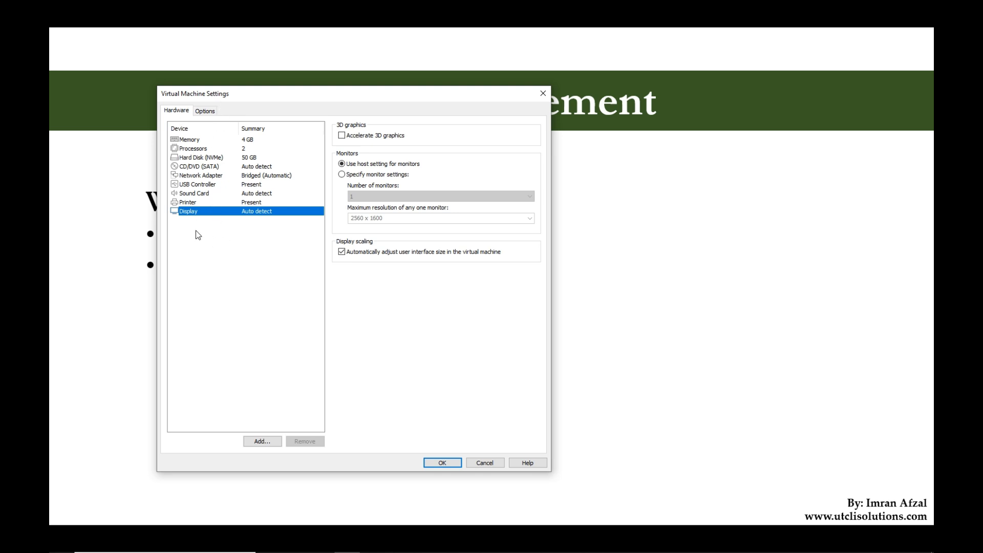
Review the virtual machine's general, power, shared folders, VMware Tools, Unity and Autologin options.
click(205, 114)
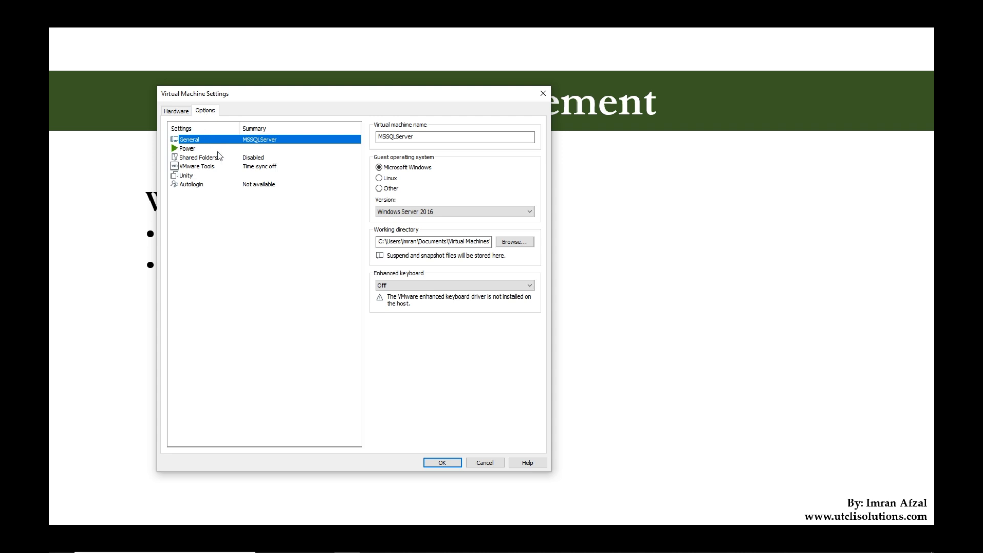
click(426, 136)
click(256, 150)
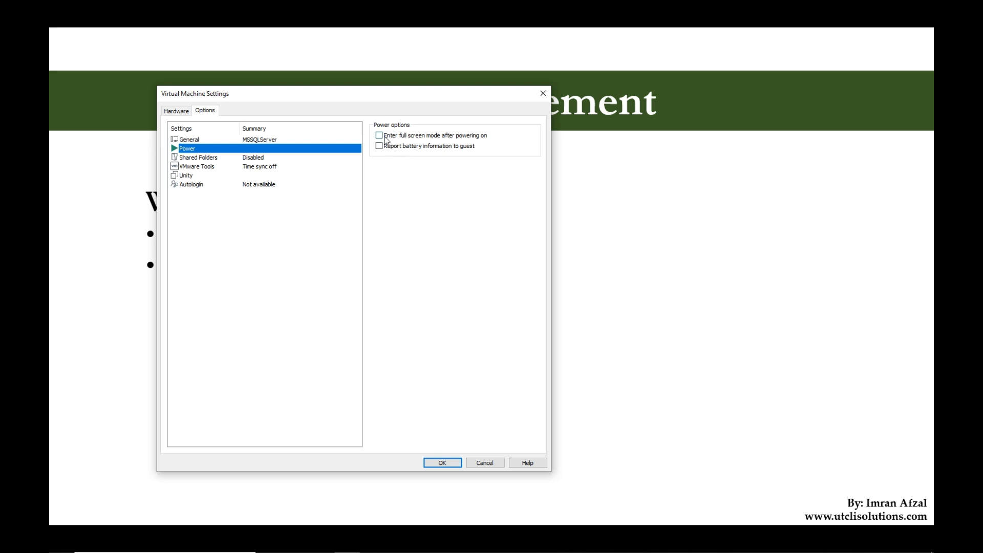
click(256, 158)
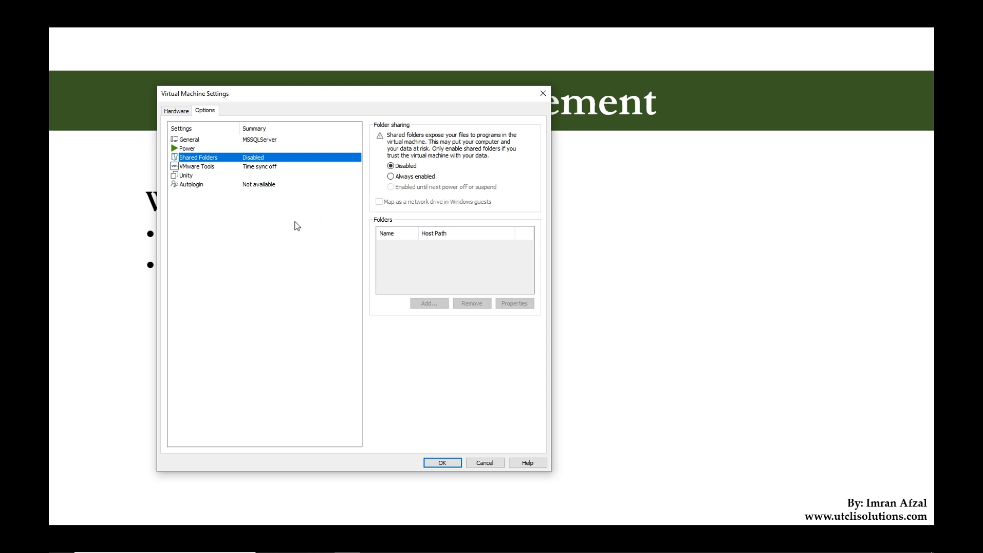
click(274, 169)
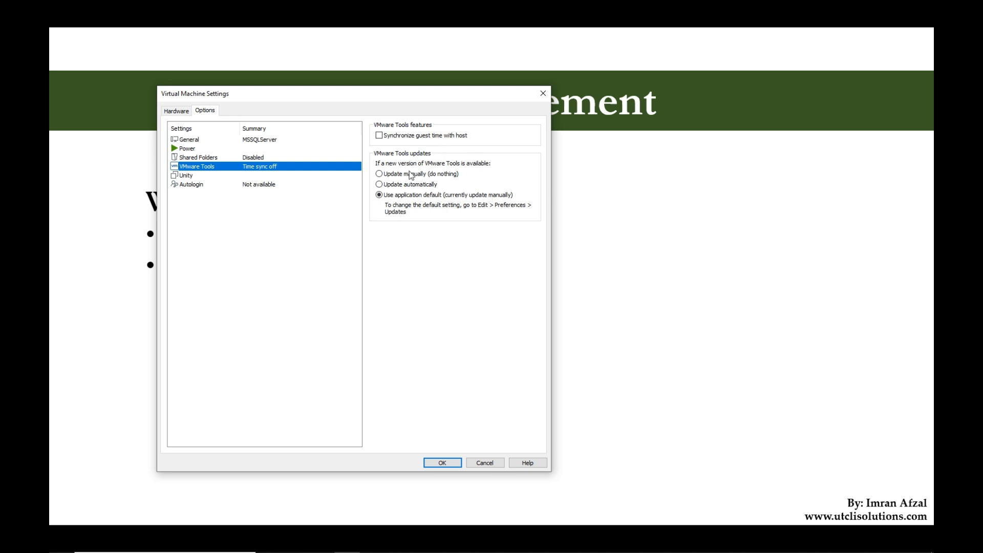
click(239, 177)
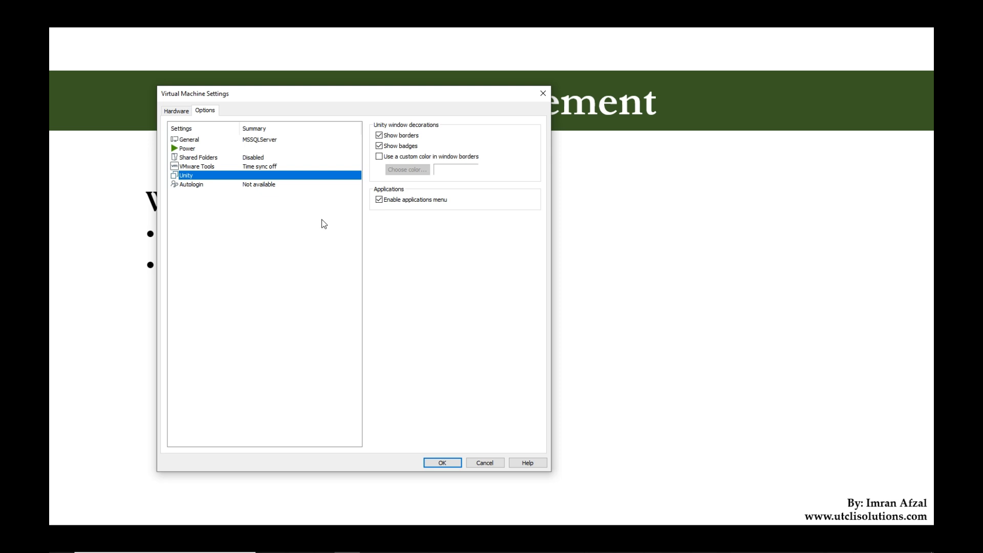
click(290, 188)
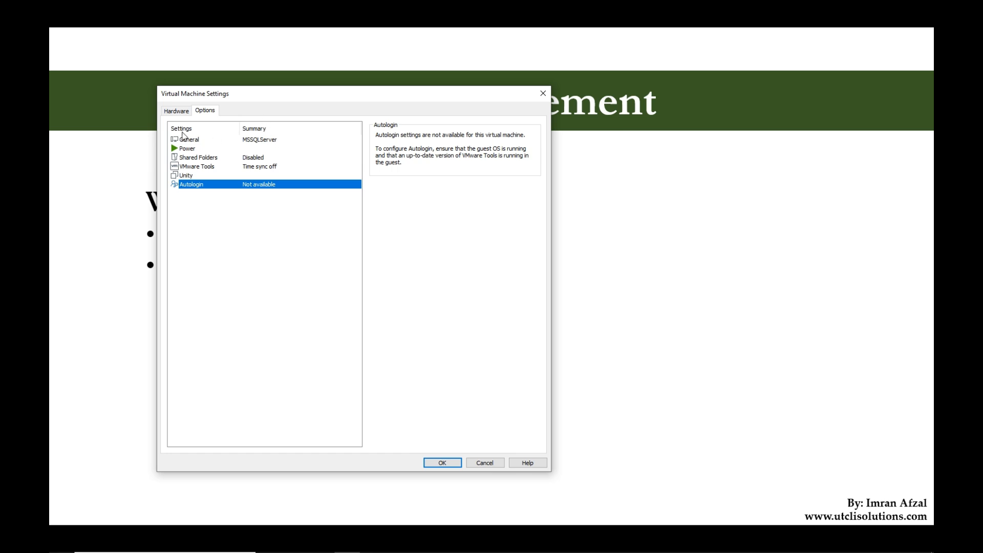
Return to the hardware settings, save the virtual machine's settings and close VMware Workstation Player.
click(177, 111)
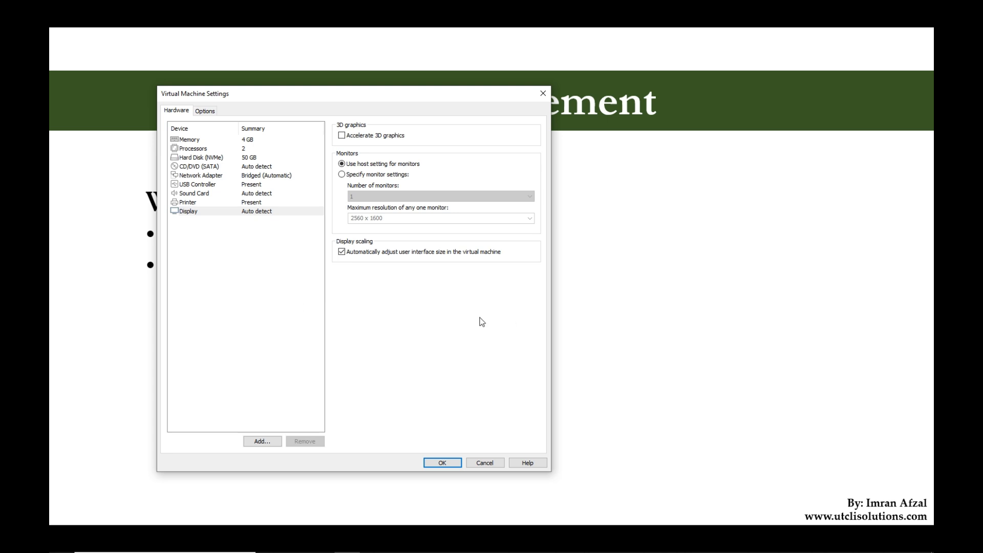
click(451, 460)
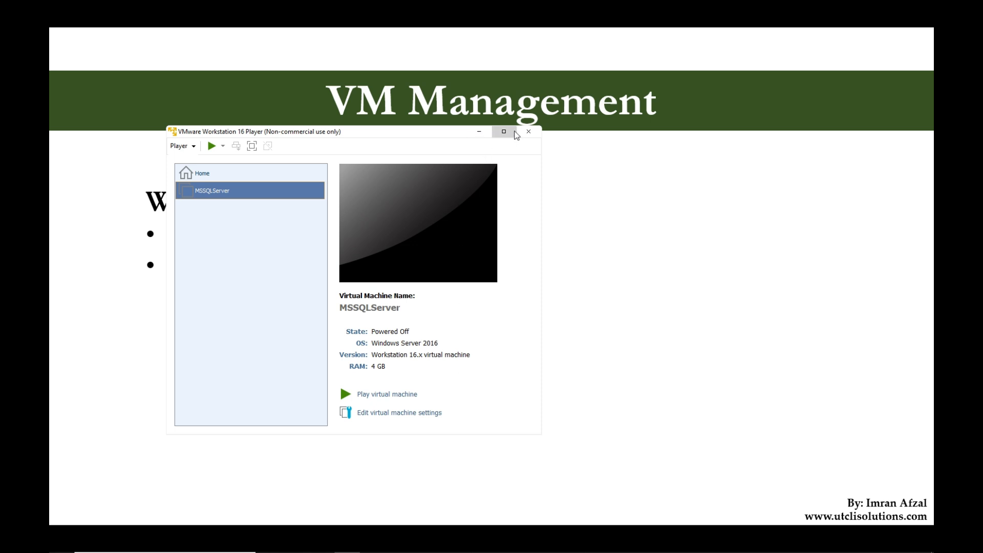
click(530, 133)
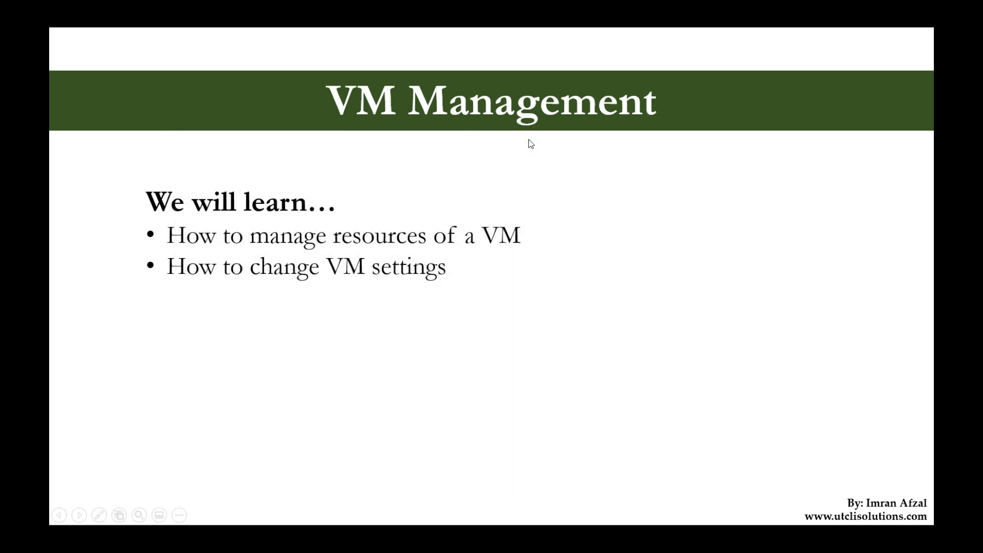
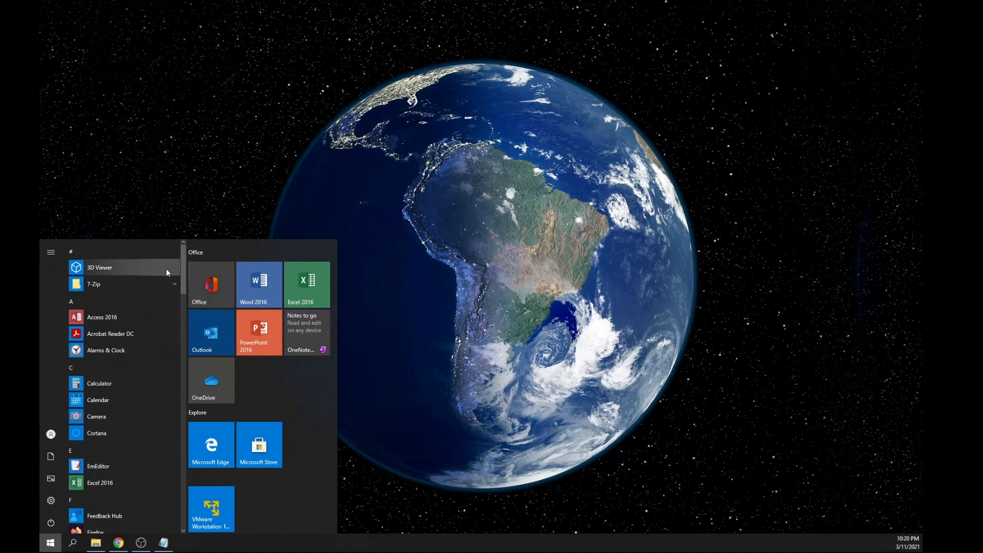
Find VMware Workstation 16 Player in the VMware program group and pin it to Start.
drag(184, 262, 178, 451)
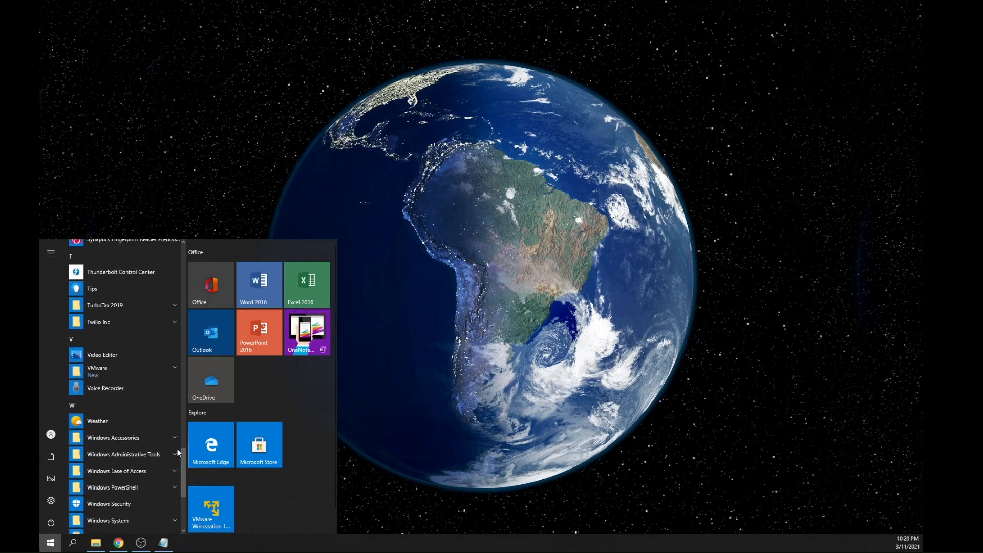
click(117, 373)
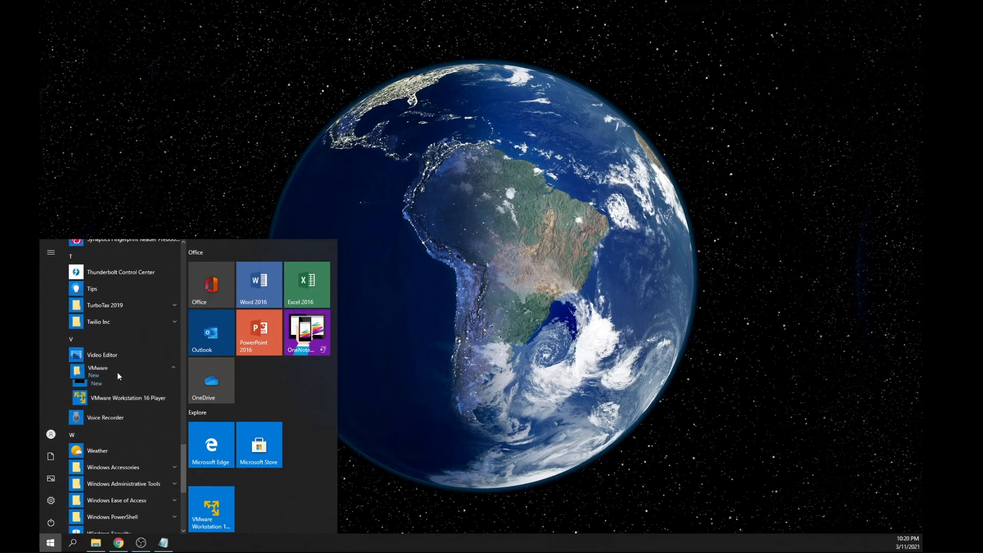
right_click(119, 405)
click(136, 414)
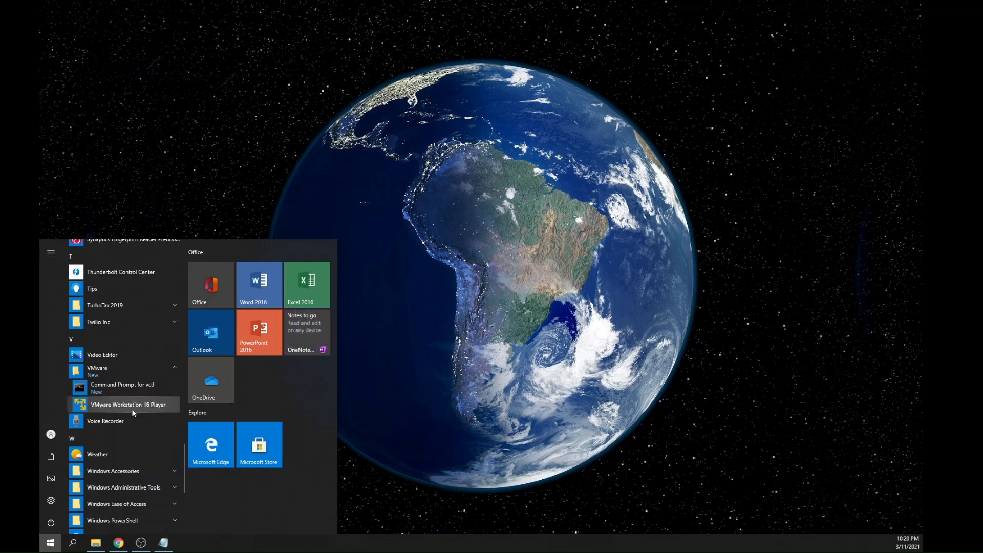
right_click(153, 405)
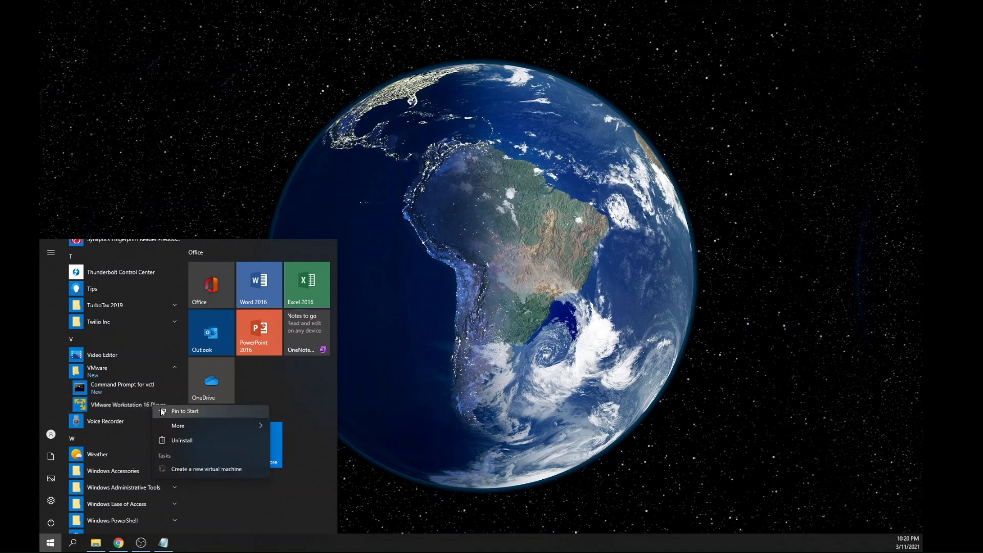
click(177, 409)
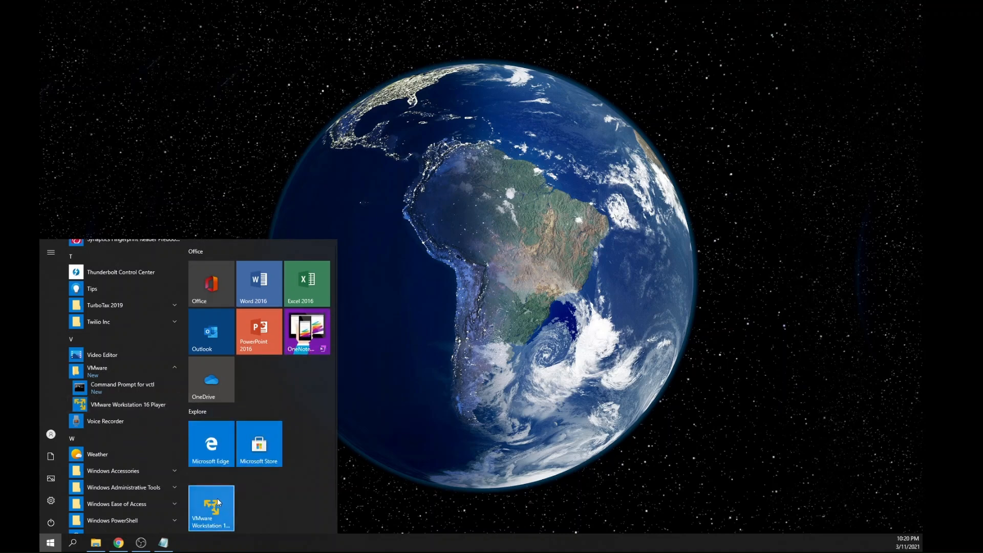
Launch VMware Workstation 16 Player in a maximized window and power on the MSSQLServer virtual machine.
click(217, 503)
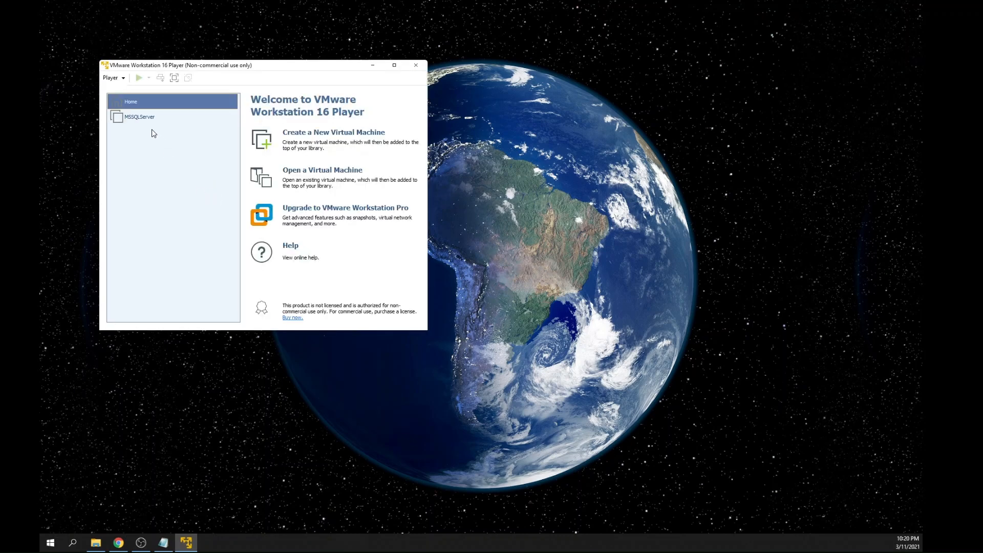
click(394, 66)
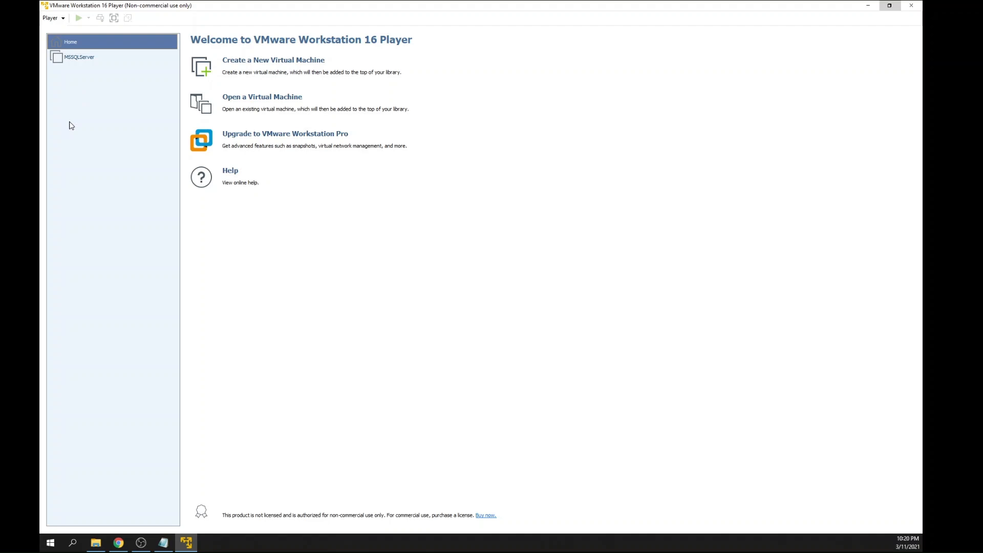
click(87, 59)
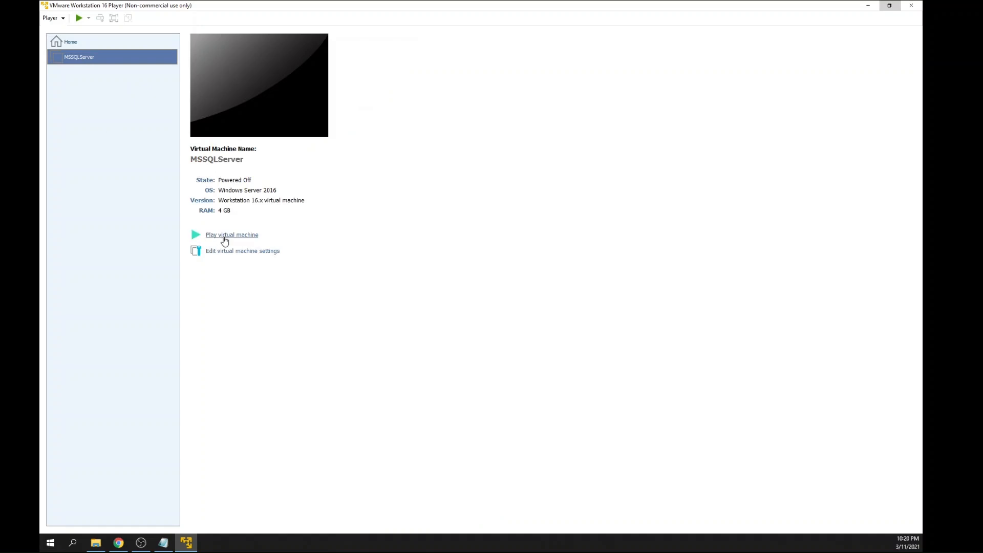
click(225, 237)
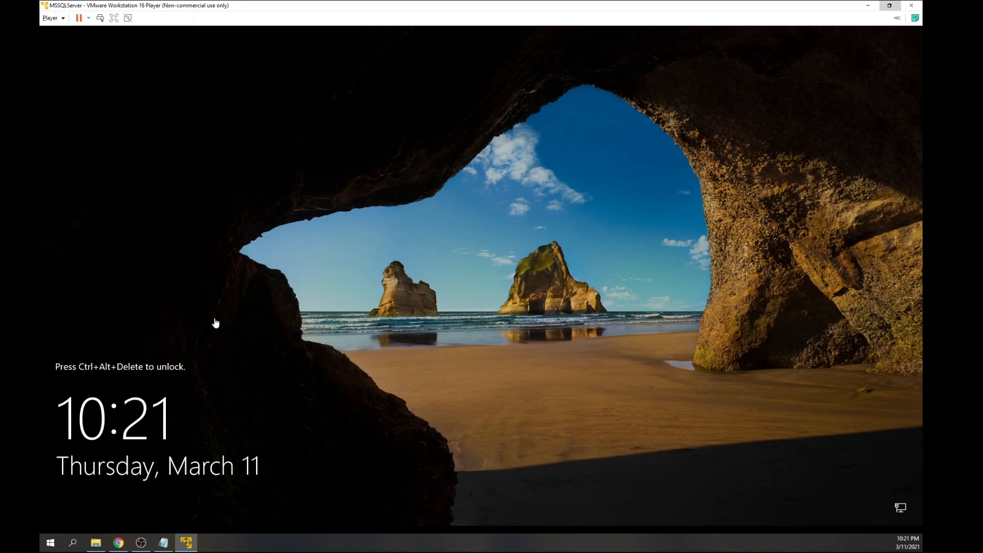
Unlock the virtual machine and sign in as Administrator with the account password.
click(251, 314)
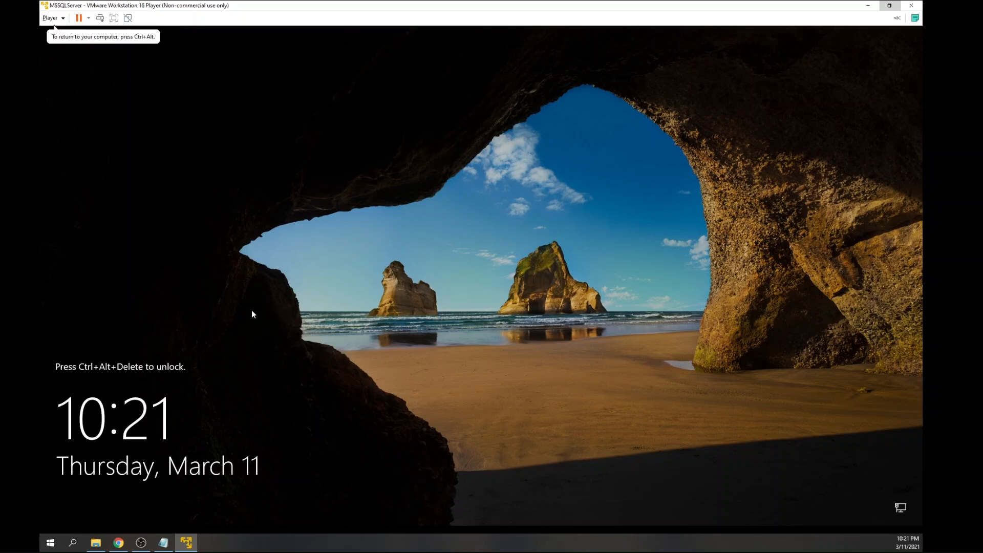
key(ctrl+alt+Insert)
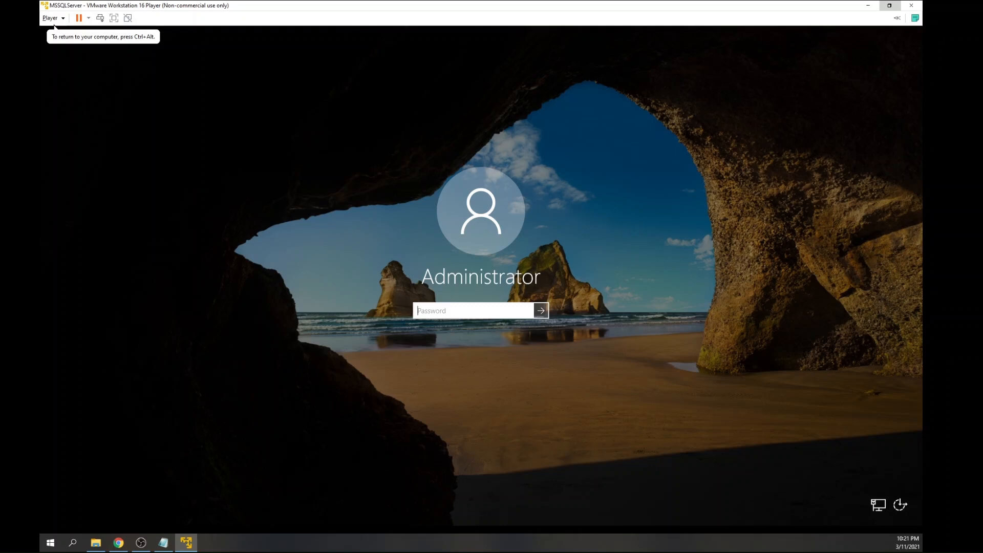
text(•••••••••••)
key(Return)
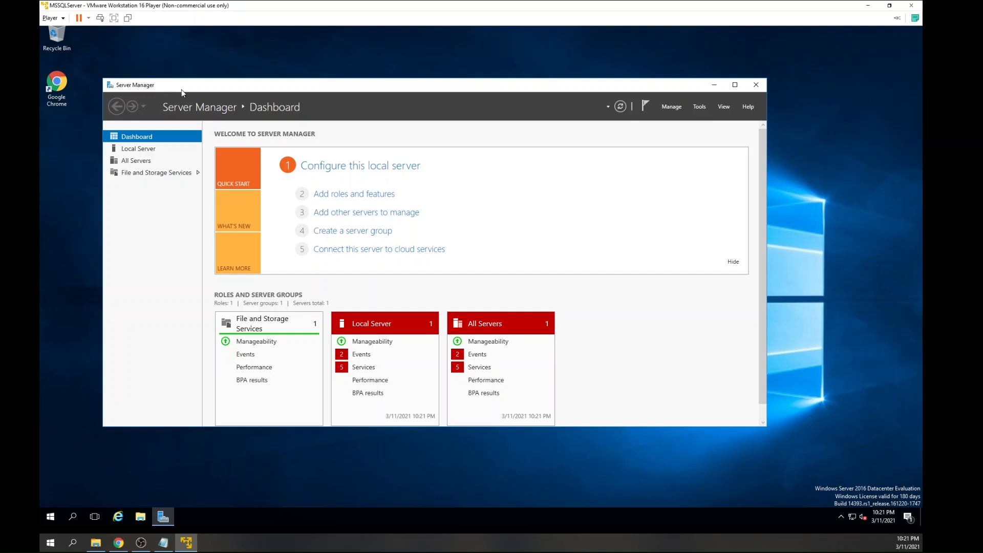
Review the local server's properties and its roles and features in Server Manager, and close it.
click(146, 151)
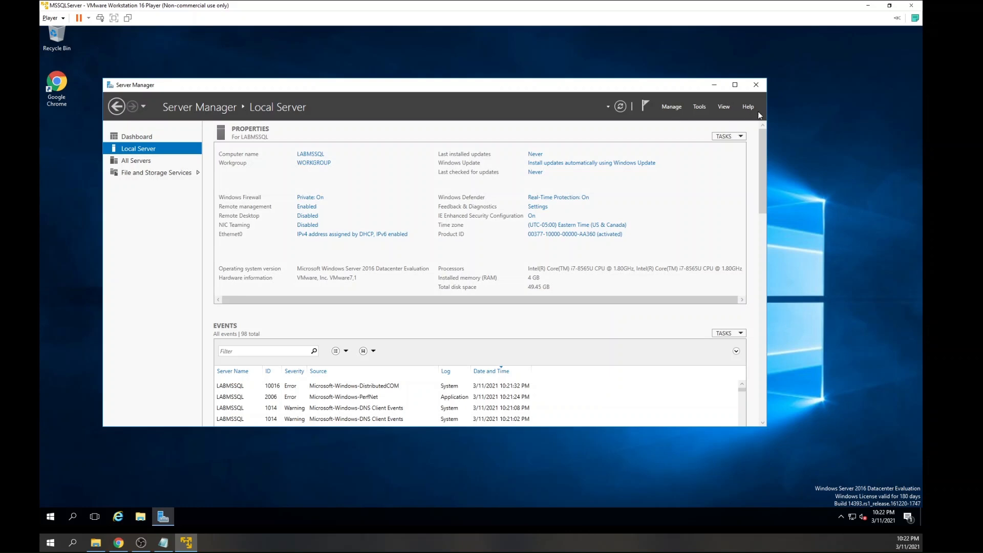
drag(763, 159, 781, 384)
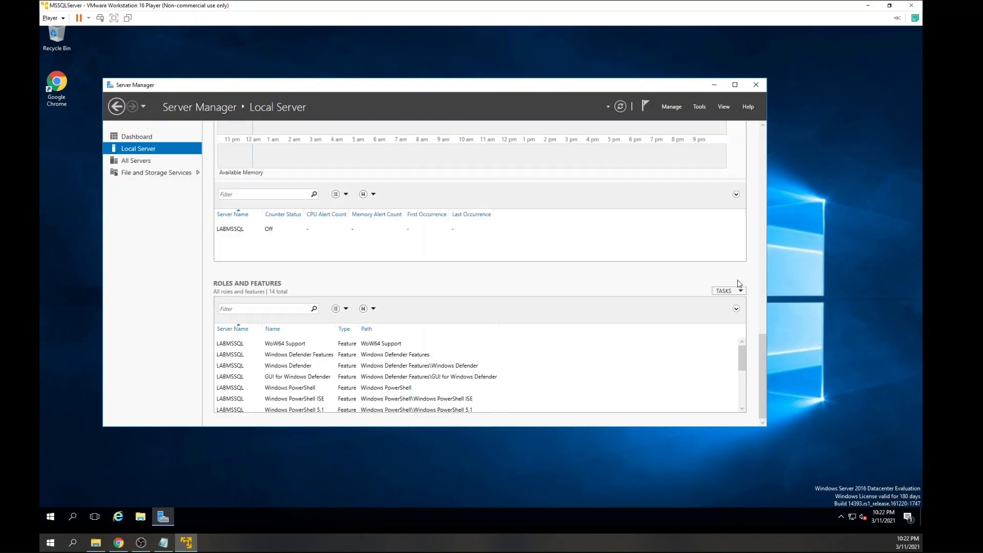
click(756, 85)
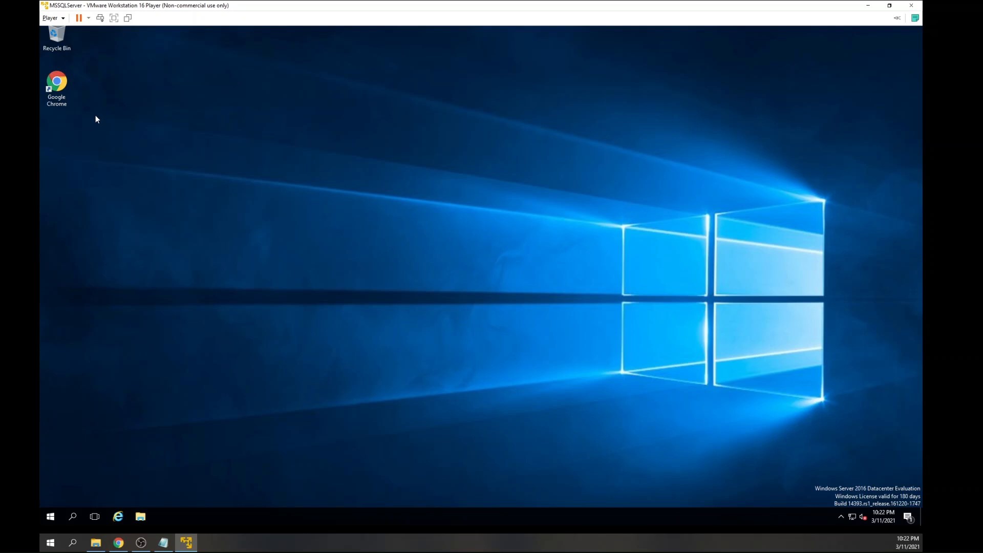
In the virtual machine's Google Chrome, search for "download mssql server 2016" and open Microsoft's "Try SQL Server 2016 with SP2" result.
double_click(68, 86)
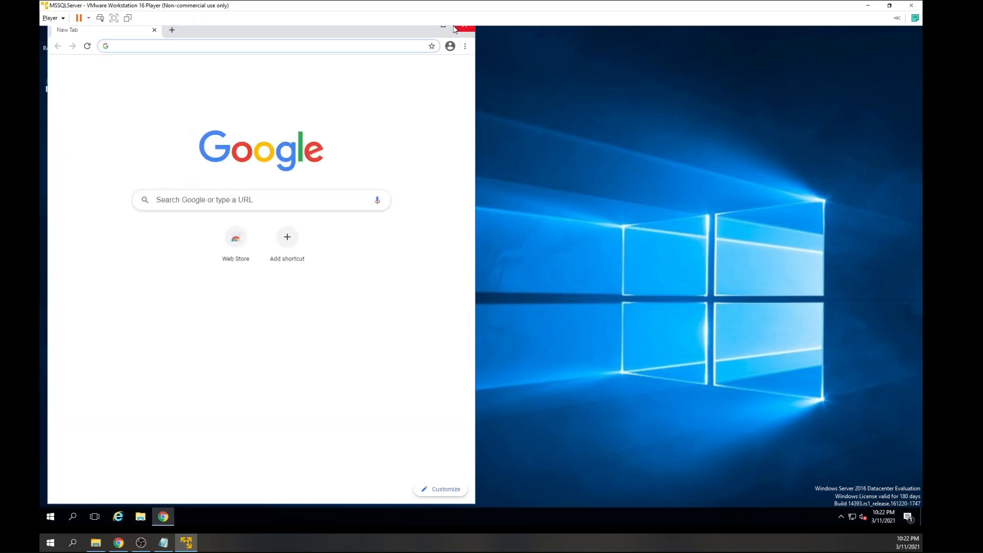
click(444, 27)
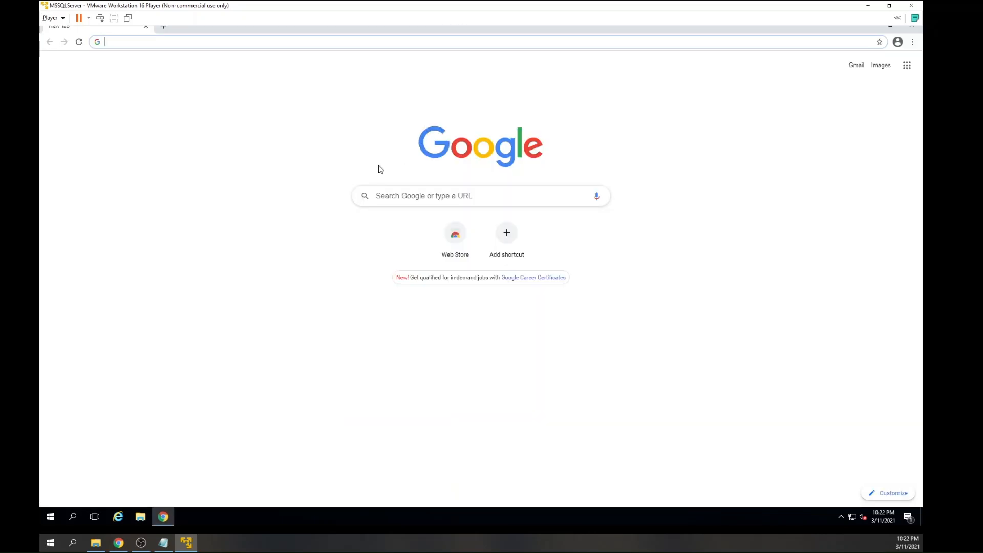
click(224, 42)
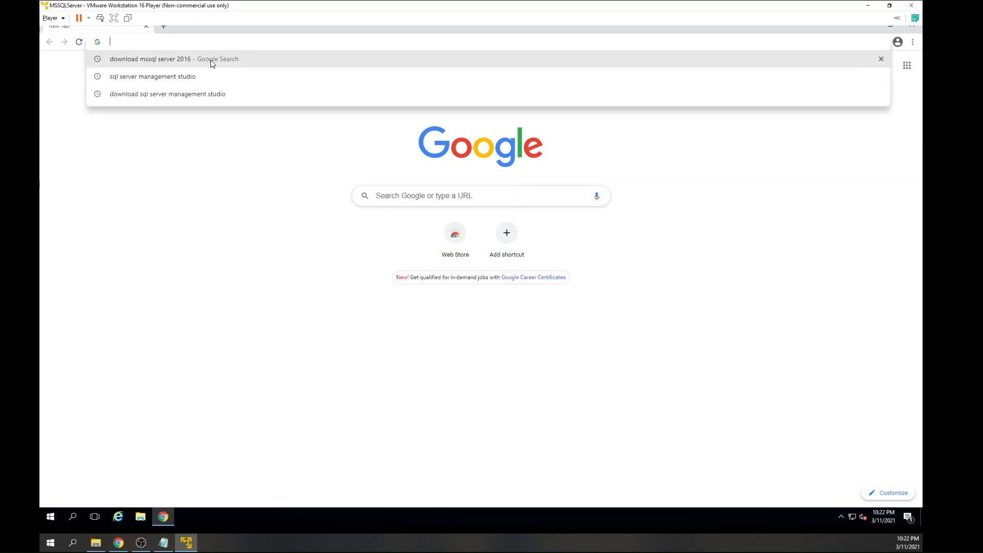
click(212, 60)
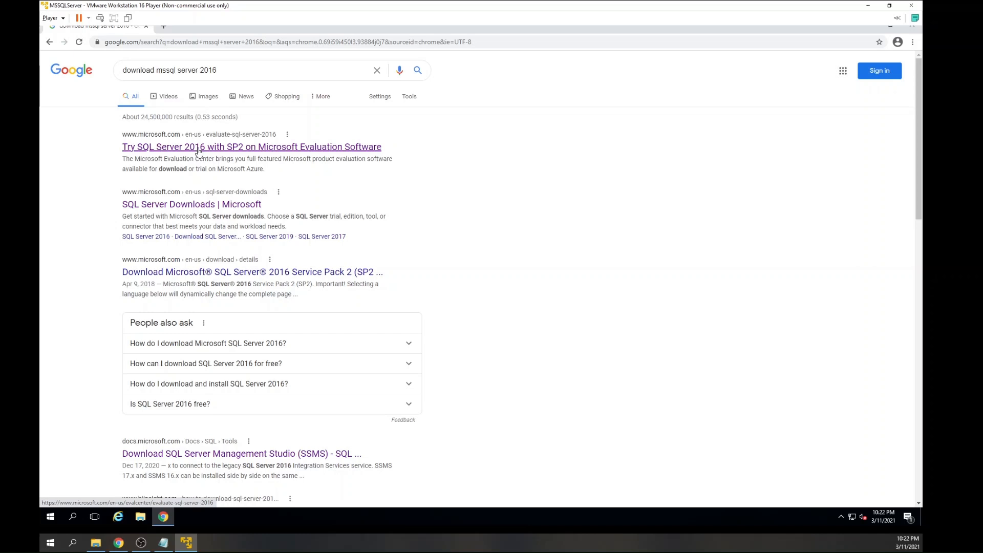
click(199, 152)
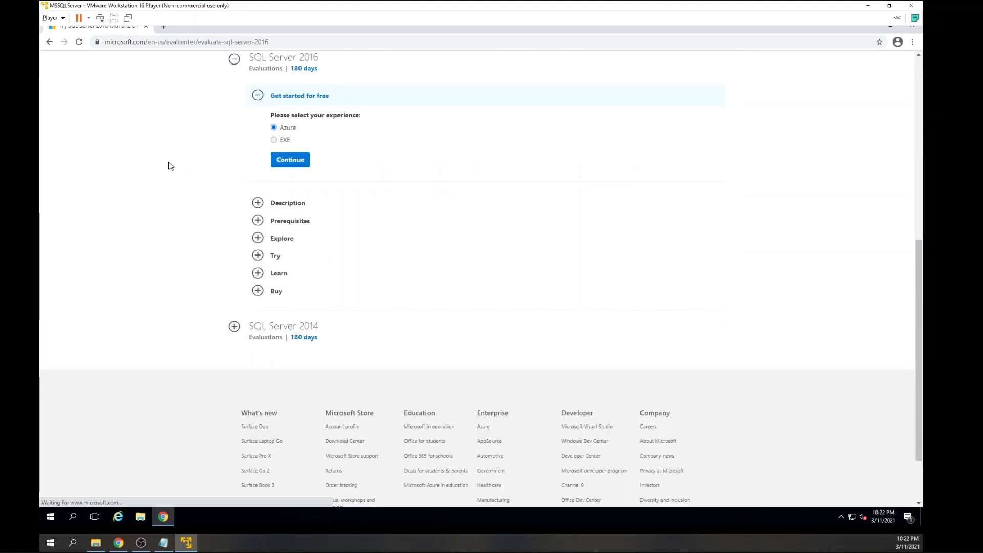
Choose the EXE experience for the SQL Server 2016 evaluation and continue to the registration form.
scroll(172, 165, up, 5)
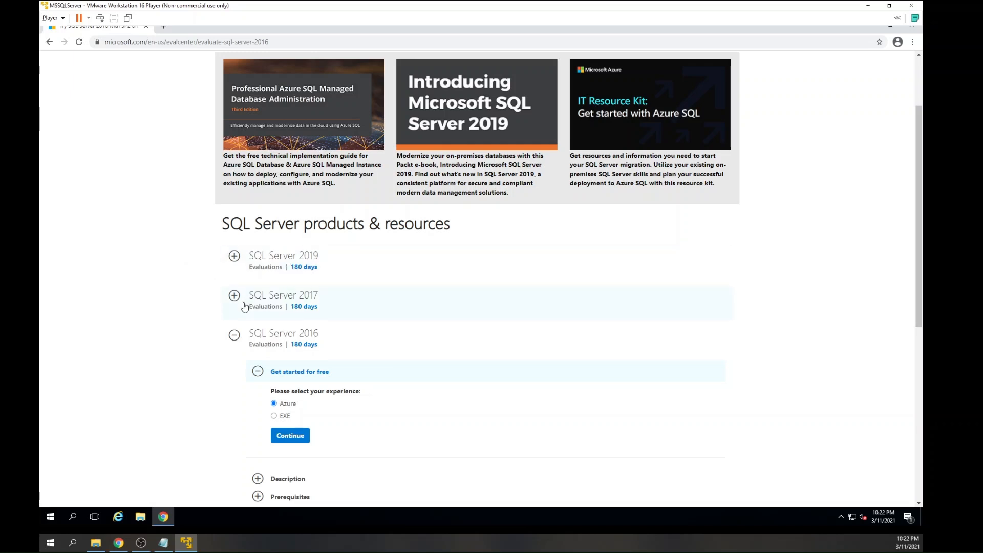
scroll(327, 315, down, 2)
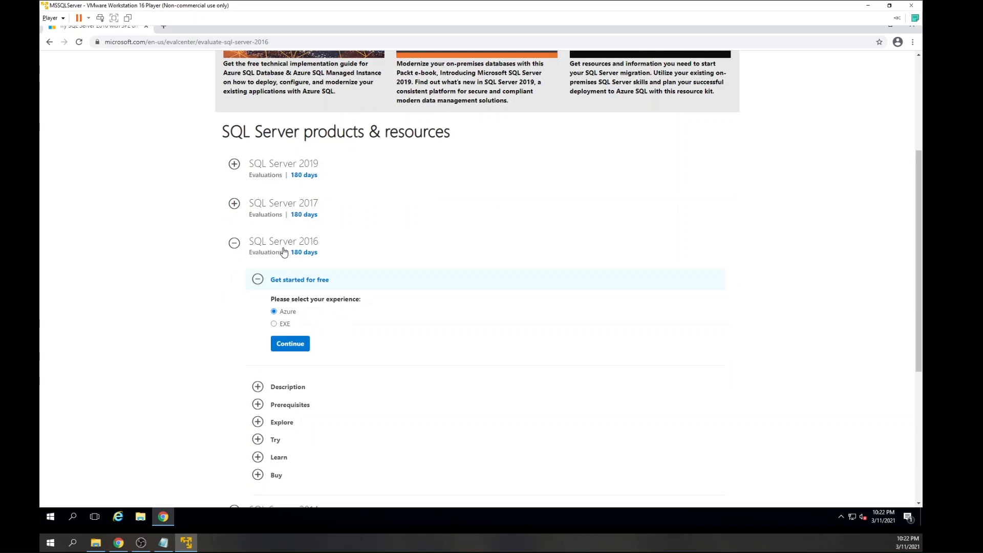
scroll(359, 244, down, 3)
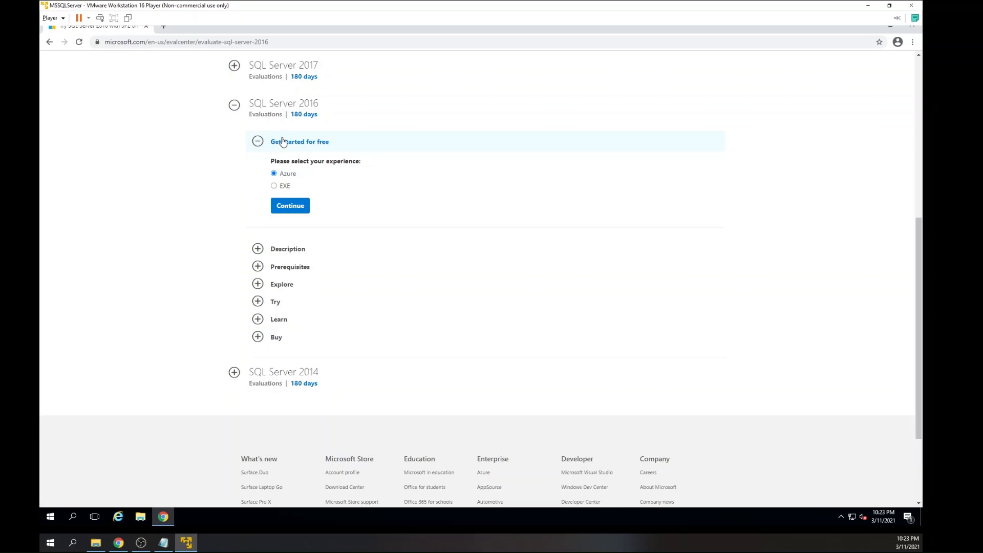
click(274, 186)
click(282, 207)
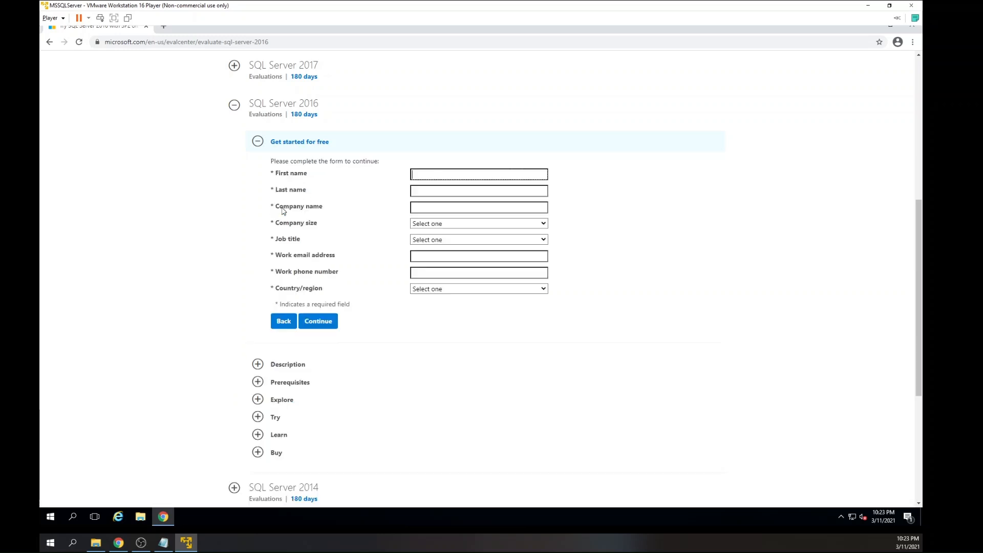
Fill in the registrant's first and last name, the company name Home and a company size of 1.
click(418, 174)
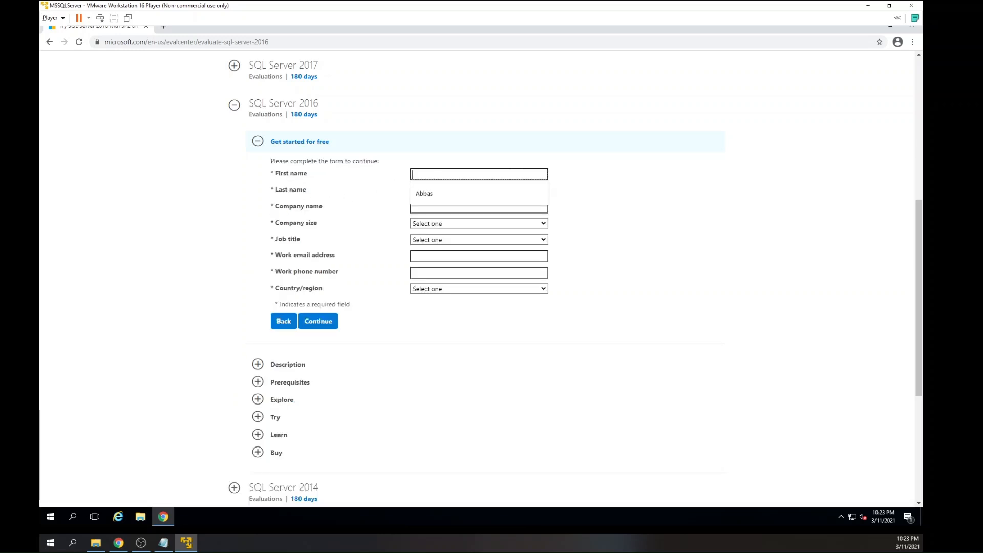
click(427, 192)
click(427, 192)
click(431, 210)
click(430, 208)
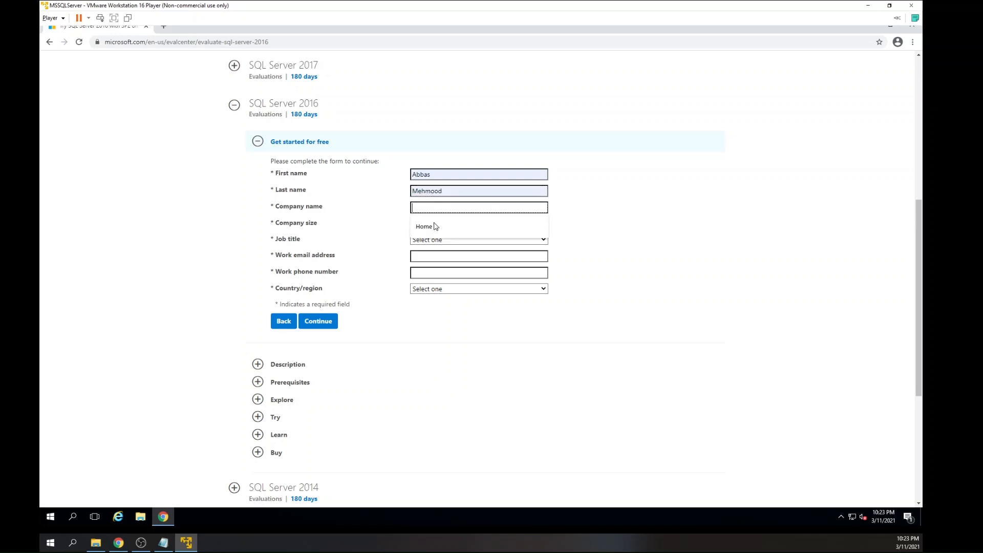
click(435, 226)
click(434, 228)
click(432, 244)
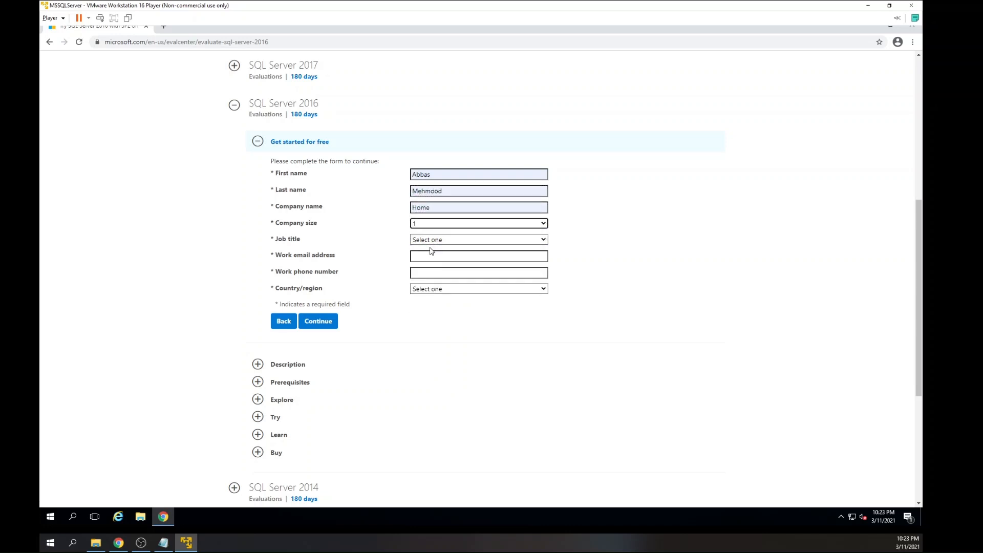
Set the job title to Other IT Professional and fill in the work email address and work phone number.
click(432, 241)
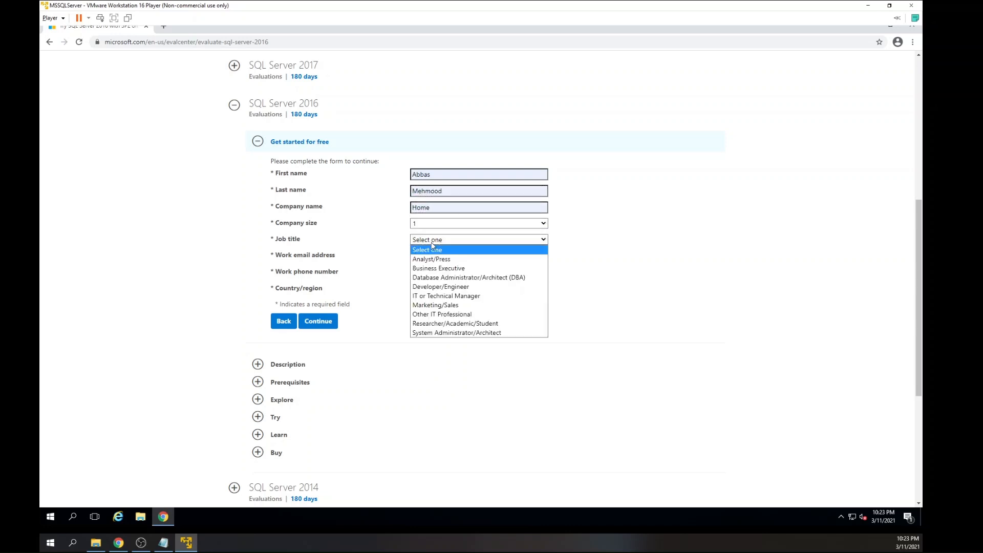
click(428, 315)
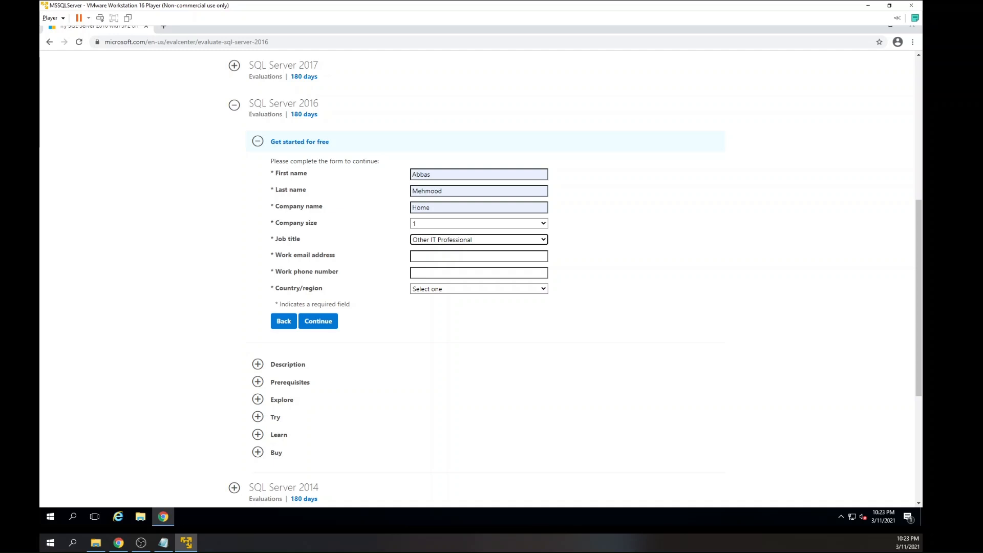
key(Tab)
key(Down)
key(Return)
key(Tab)
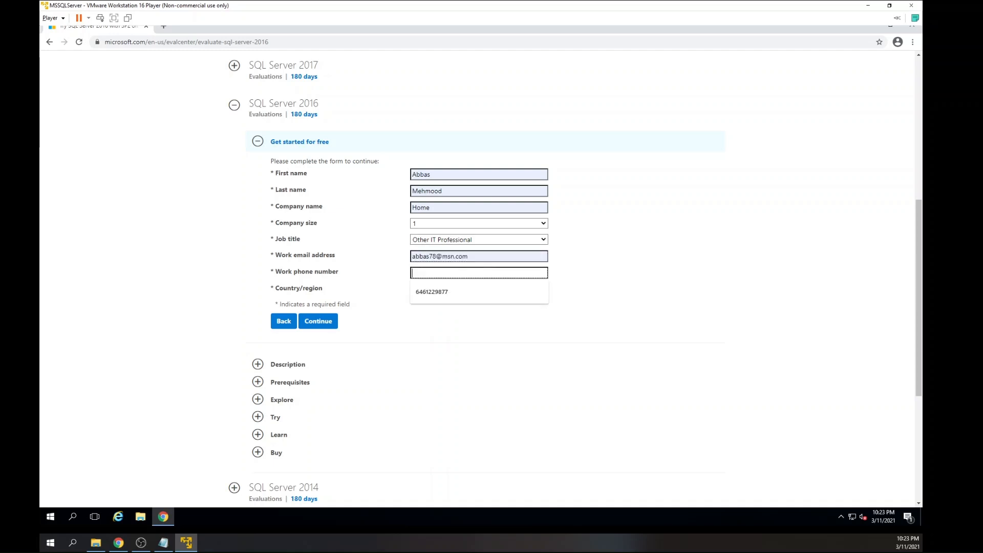
key(Down)
key(Return)
Set the country to United States, opt out of Microsoft's offers and submit the form to start the SQL Server 2016 download.
click(434, 290)
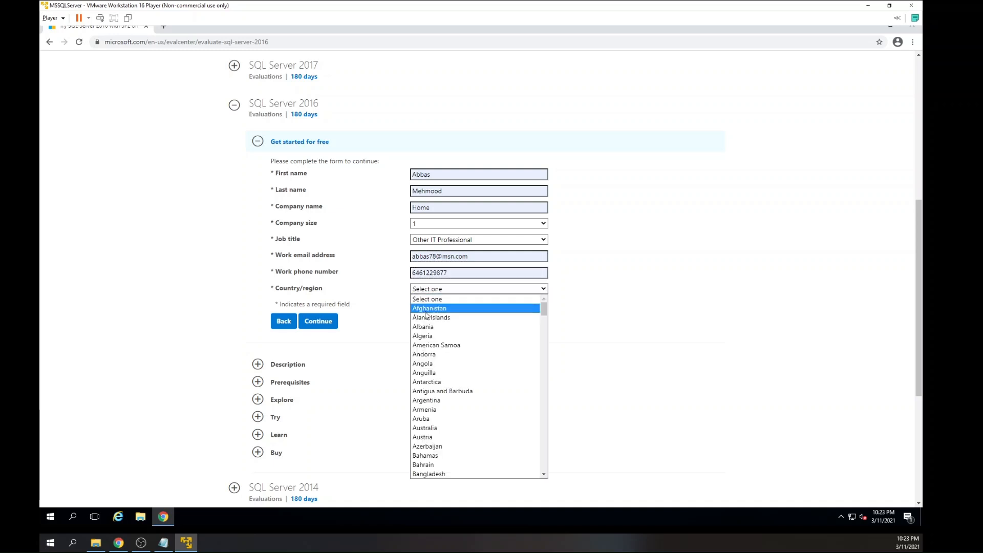
key(u)
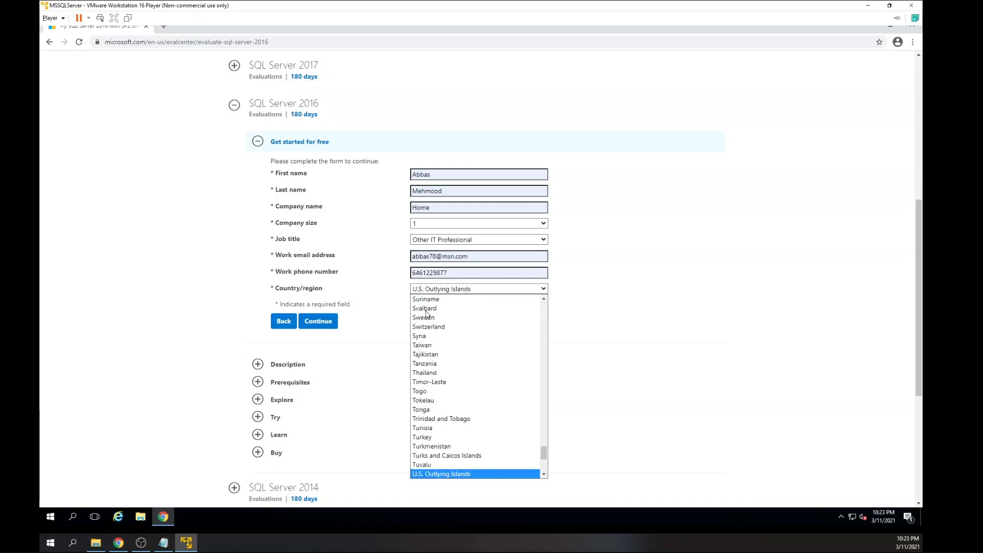
scroll(440, 390, down, 3)
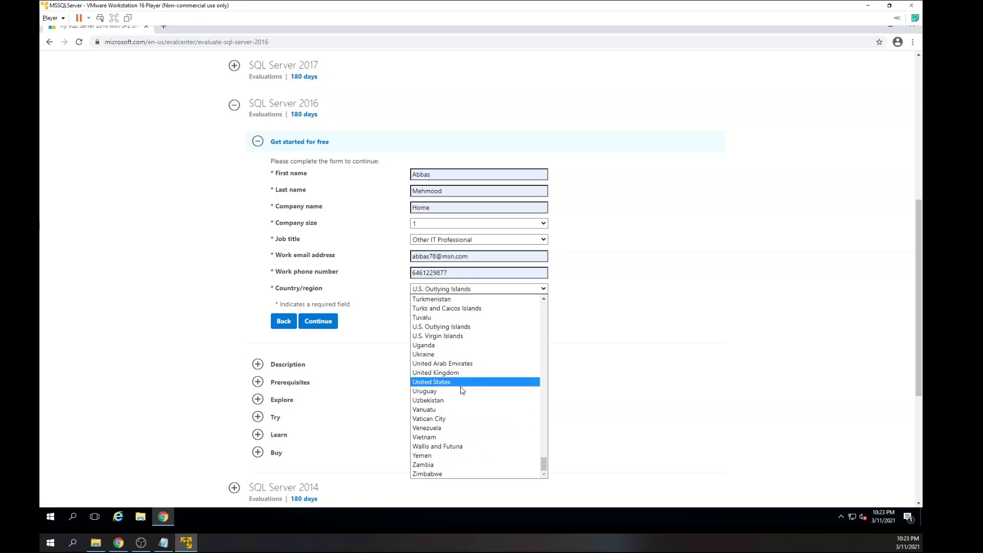
click(434, 384)
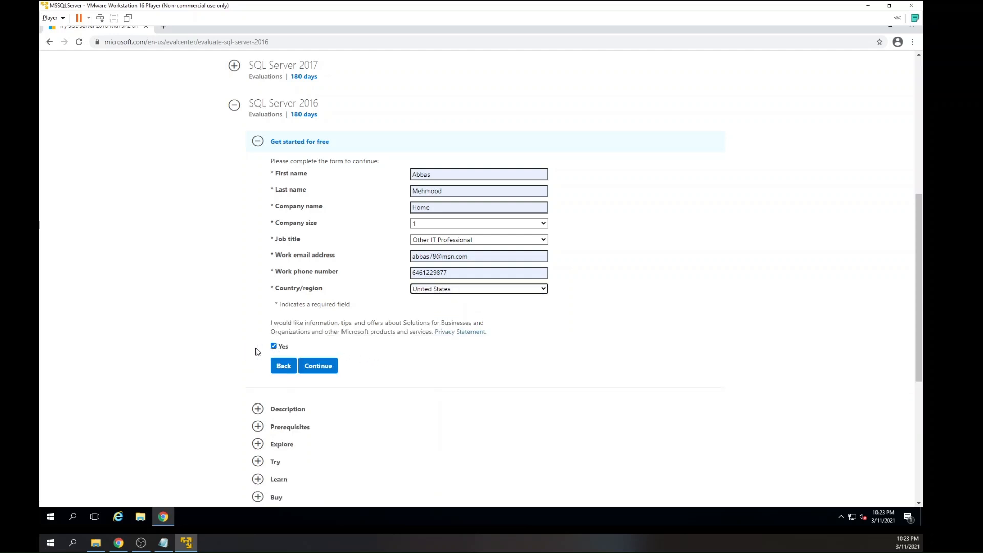
click(274, 346)
click(316, 366)
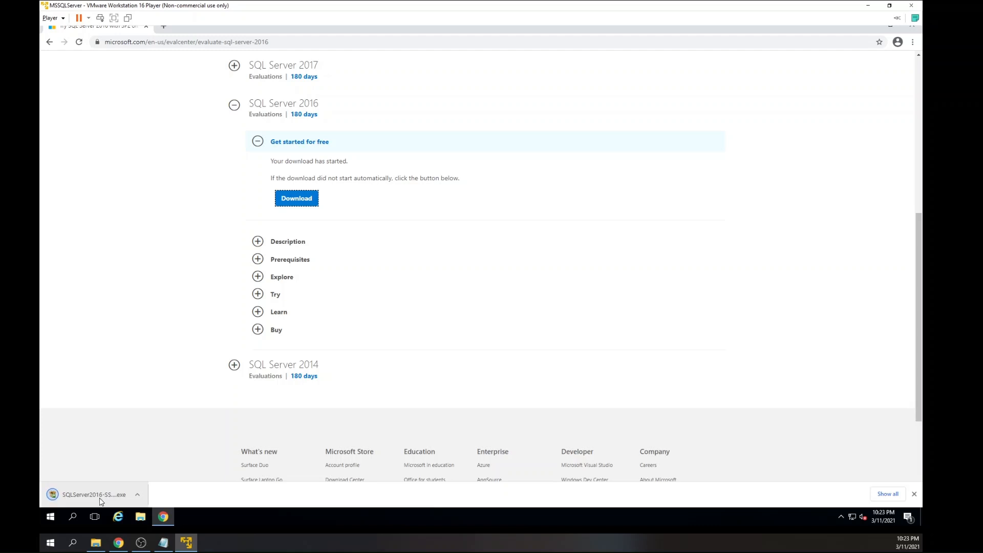
Run the downloaded SQL Server 2016 evaluation installer and use Download Media to fetch the English ISO package into C:\Users\Administrator\Downloads.
click(101, 499)
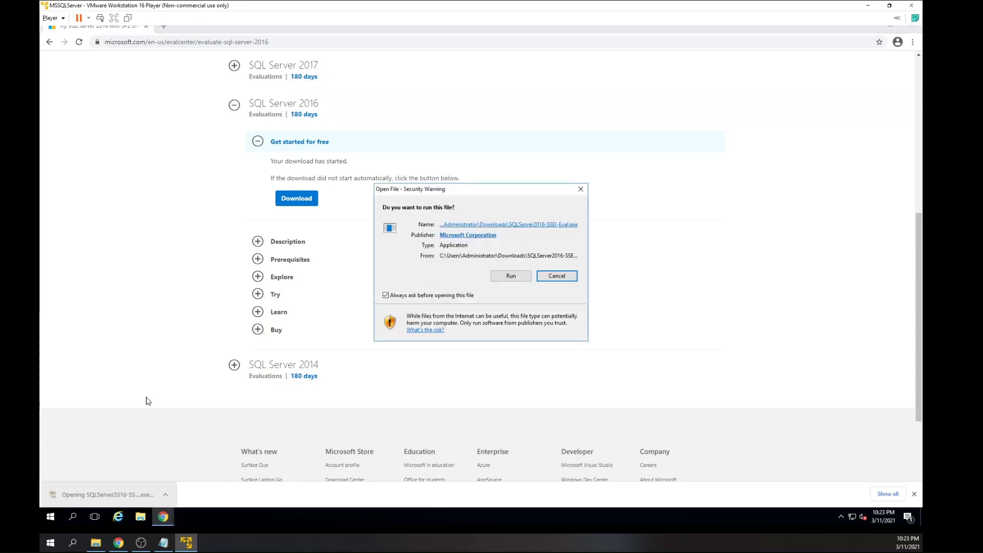
click(512, 276)
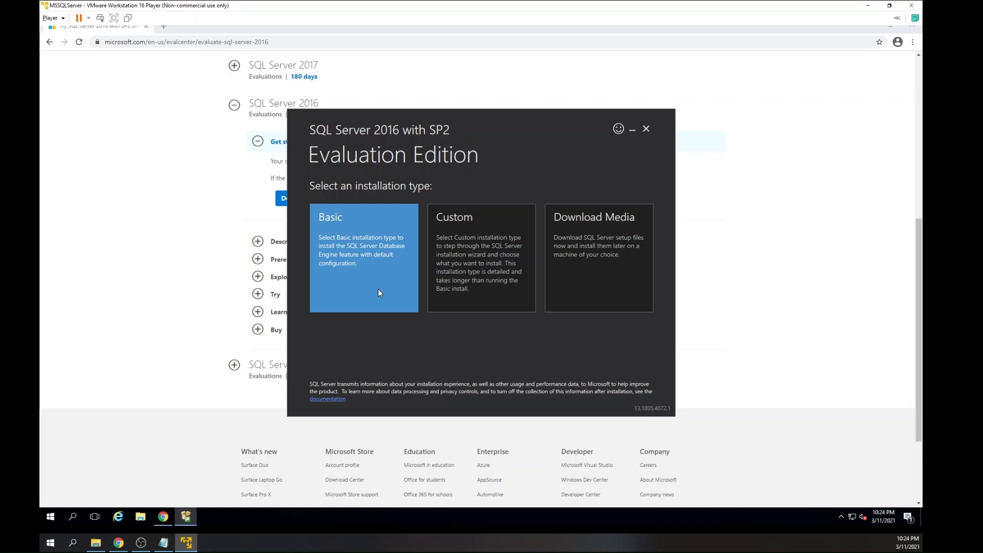
click(592, 236)
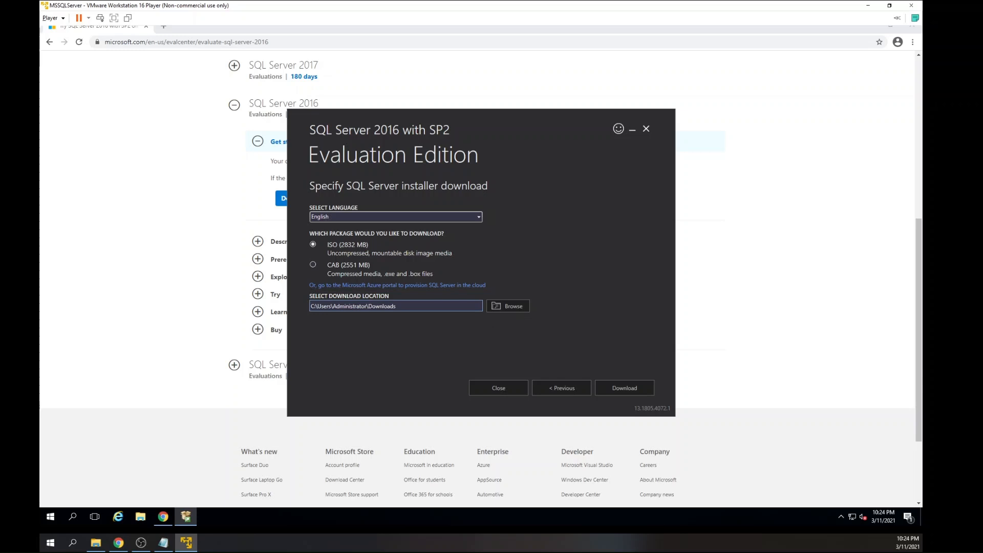
click(614, 387)
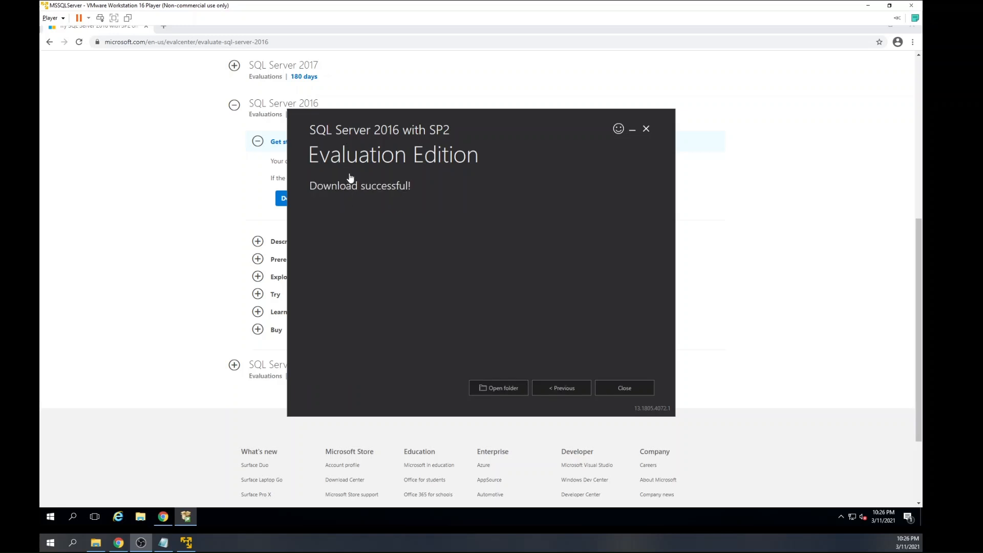
Open the installer's download folder and select the SQLServer2016SP2-FullSlipstream-x64-ENU disc image.
click(506, 390)
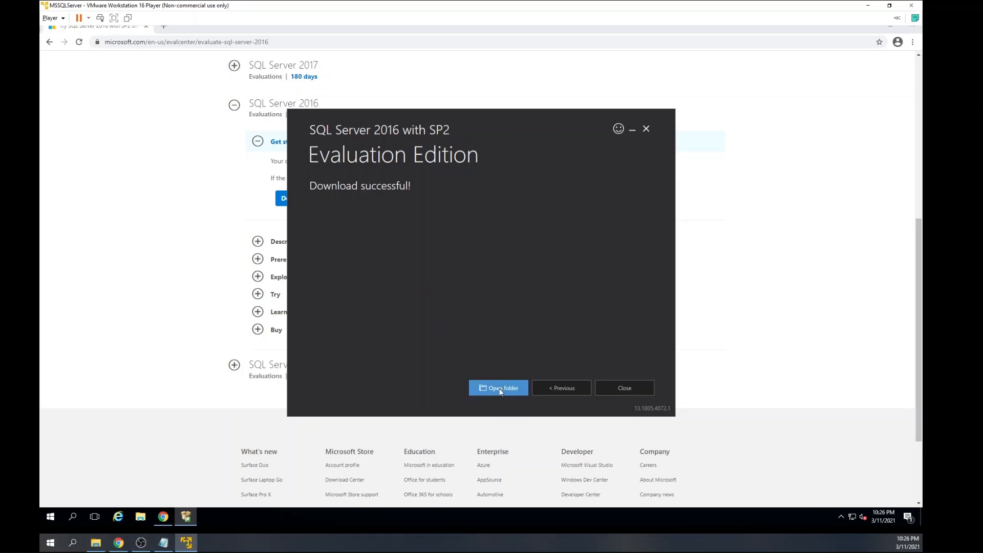
click(500, 390)
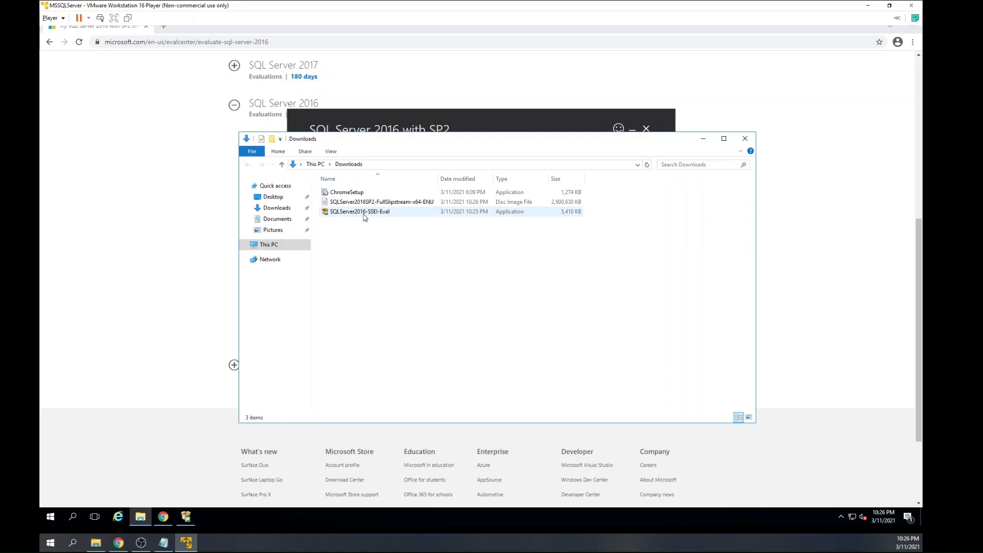
click(353, 202)
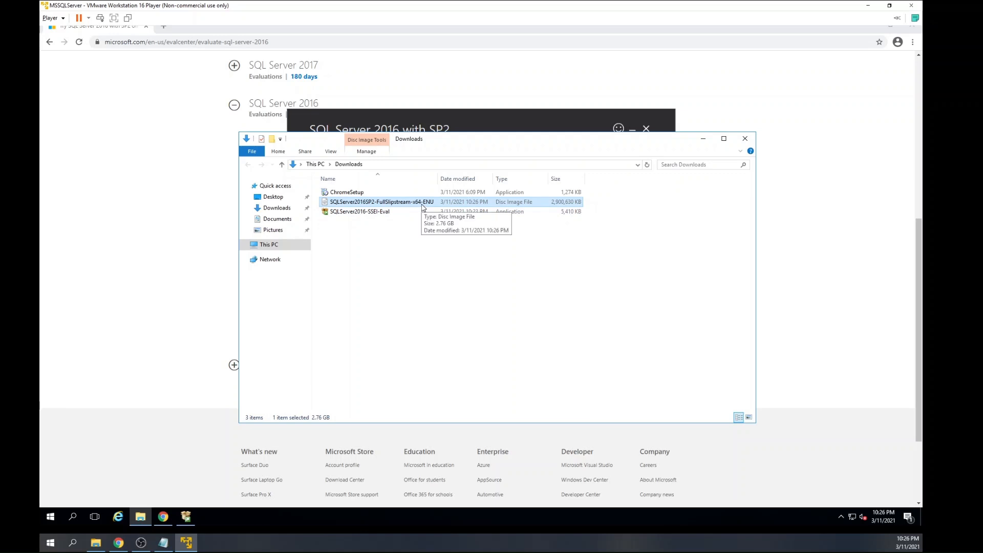
Close the SQL Server 2016 evaluation installer, confirming the exit, and return to the browser page.
click(462, 117)
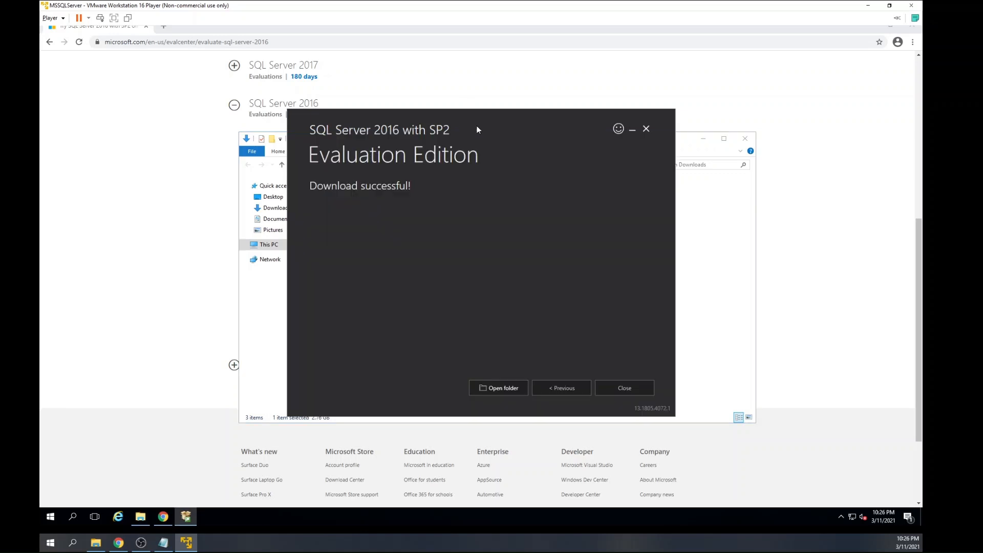
click(615, 388)
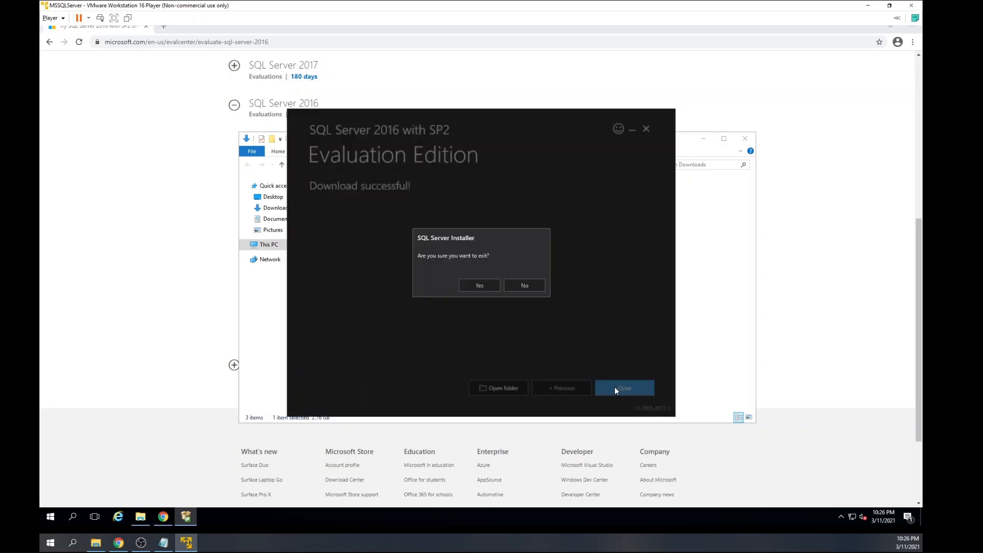
click(481, 282)
click(185, 207)
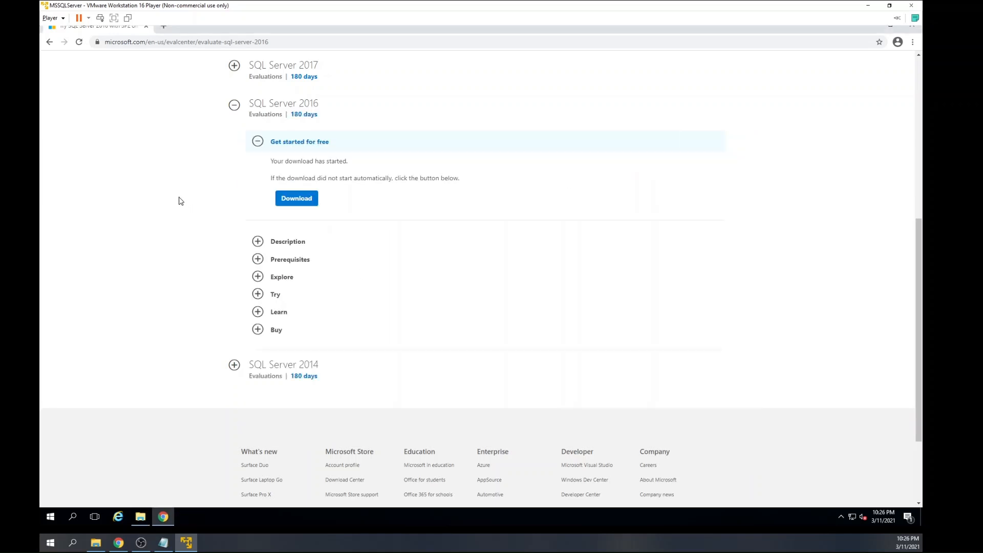
Search the web for "download sql server management studio" and open Microsoft's Download SQL Server Management Studio (SSMS) documentation page.
scroll(185, 97, up, 3)
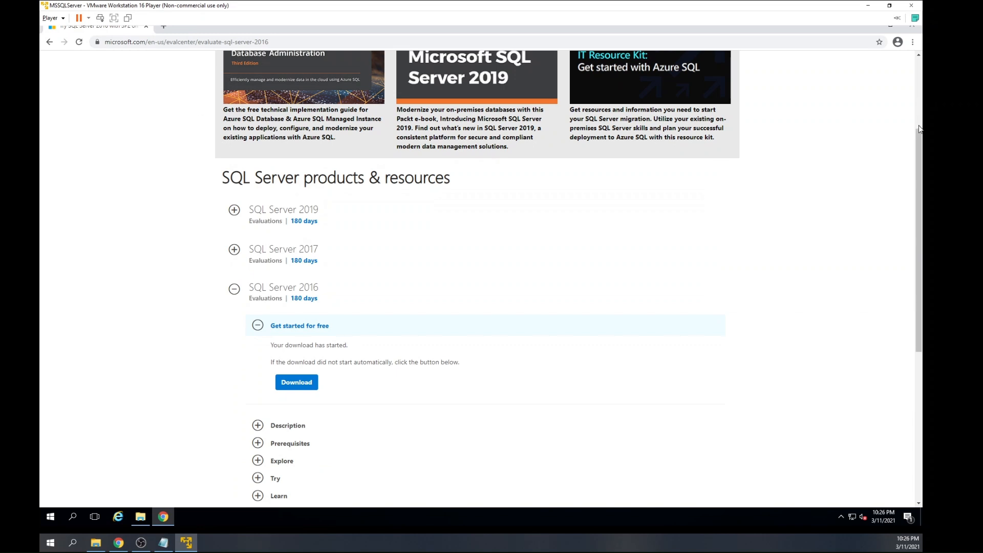
scroll(842, 108, up, 3)
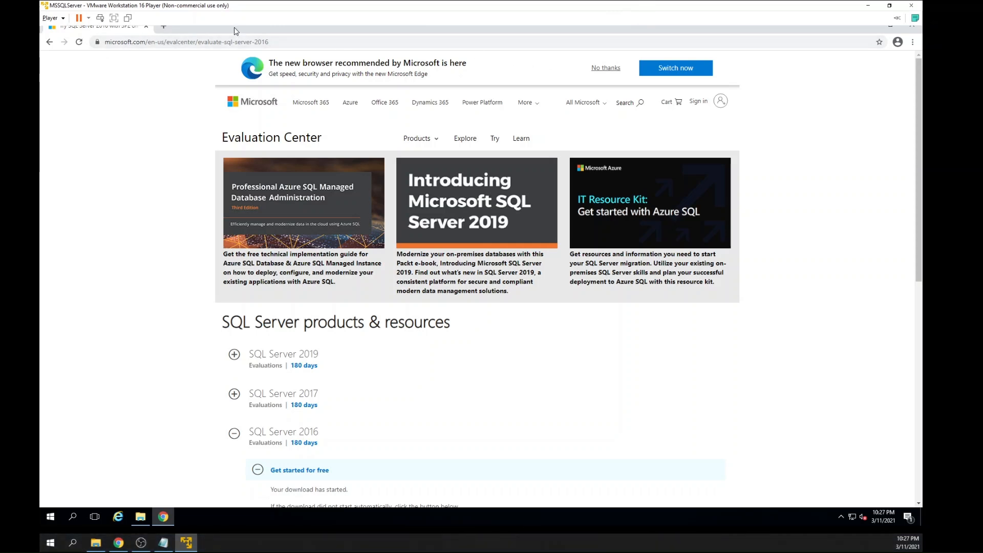
click(262, 43)
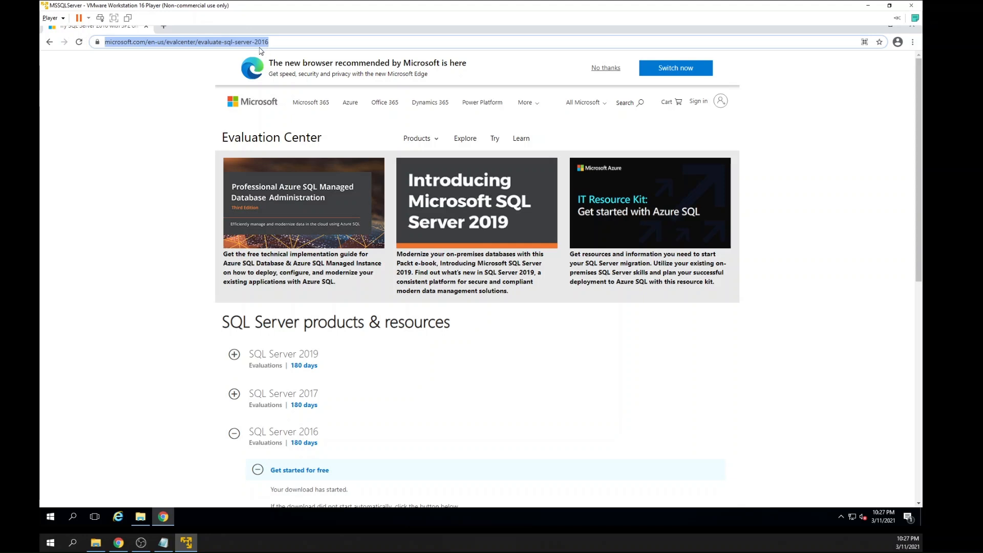
text(down)
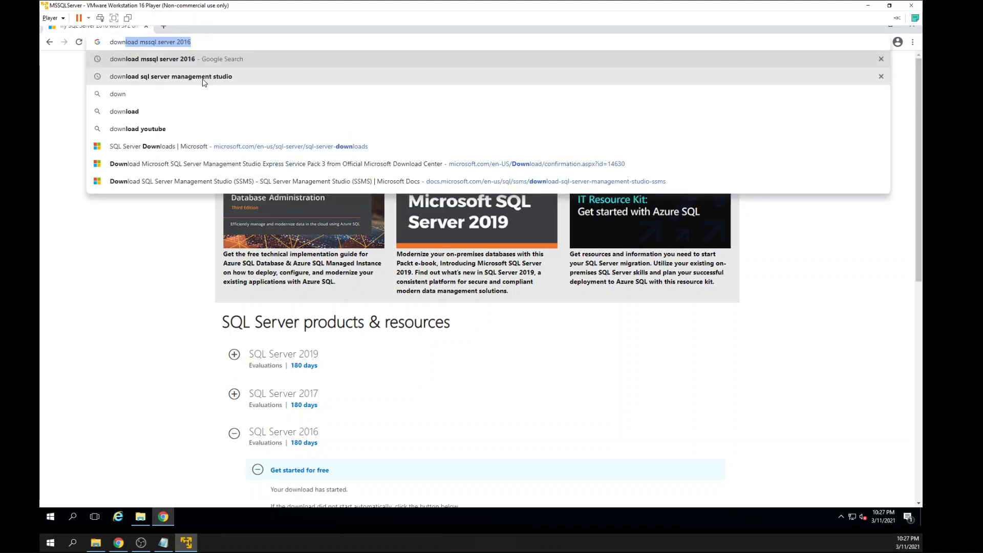
click(204, 81)
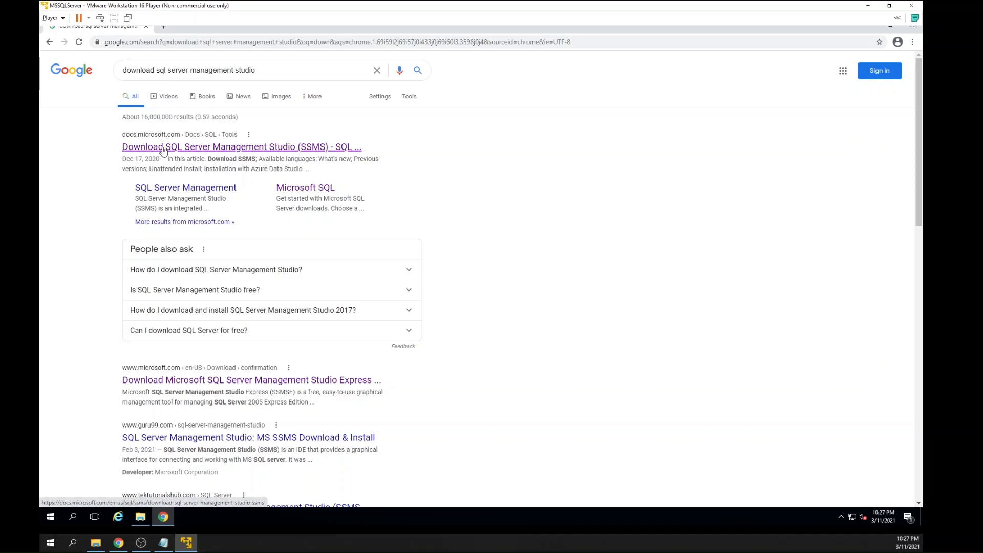
click(164, 148)
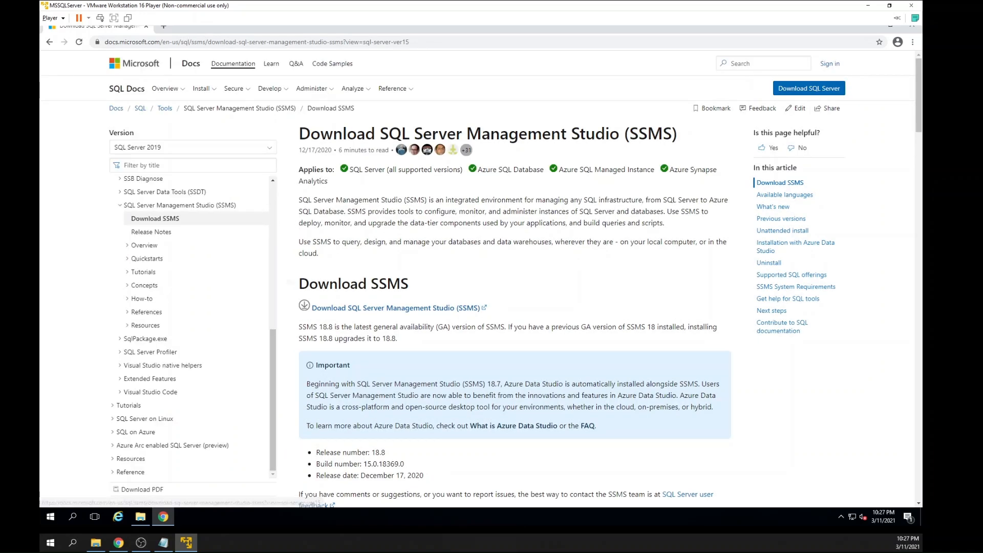
Find release 16.5.3 among the previous SSMS releases and start its download.
scroll(385, 254, down, 2)
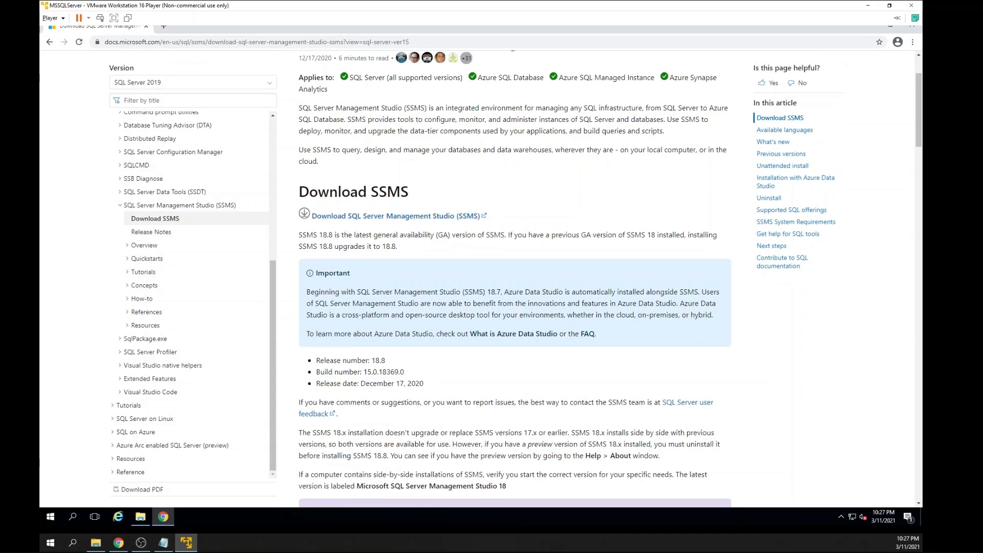
scroll(328, 230, down, 7)
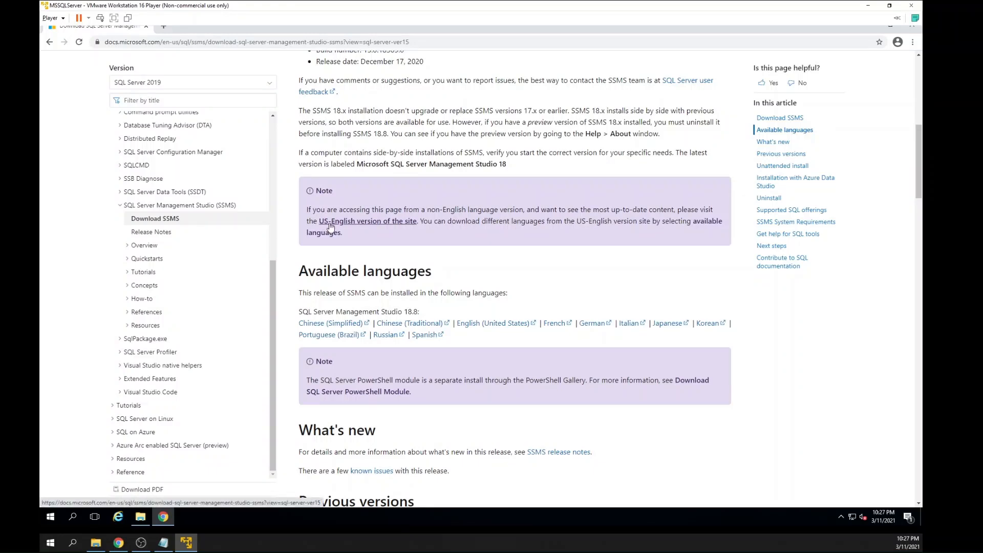
scroll(332, 228, down, 2)
scroll(334, 228, down, 2)
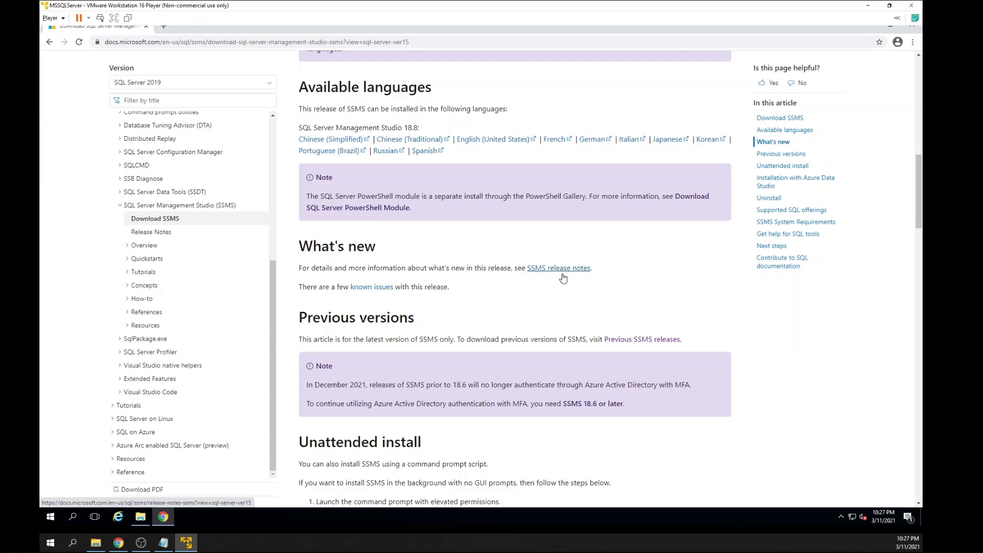
click(650, 340)
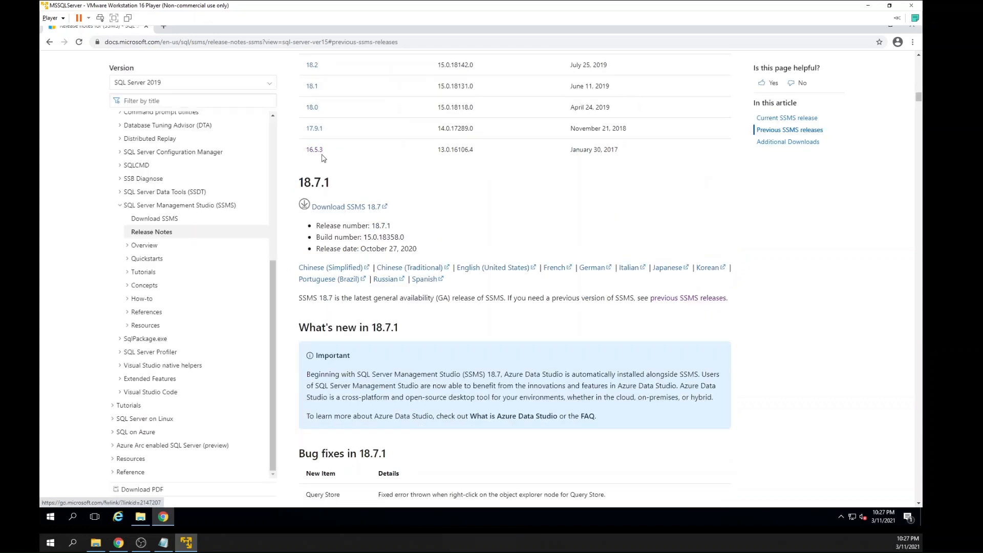
click(313, 152)
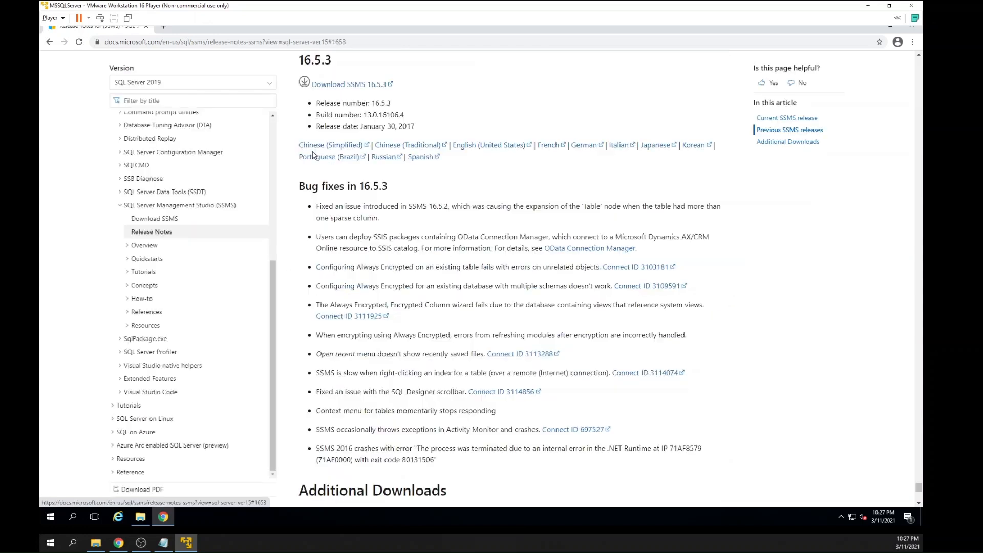
click(338, 85)
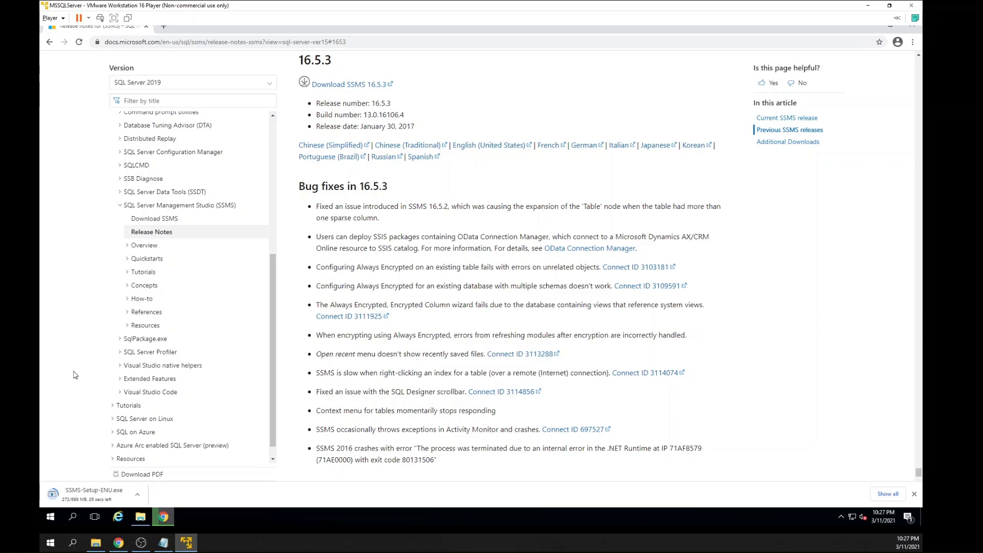
click(104, 490)
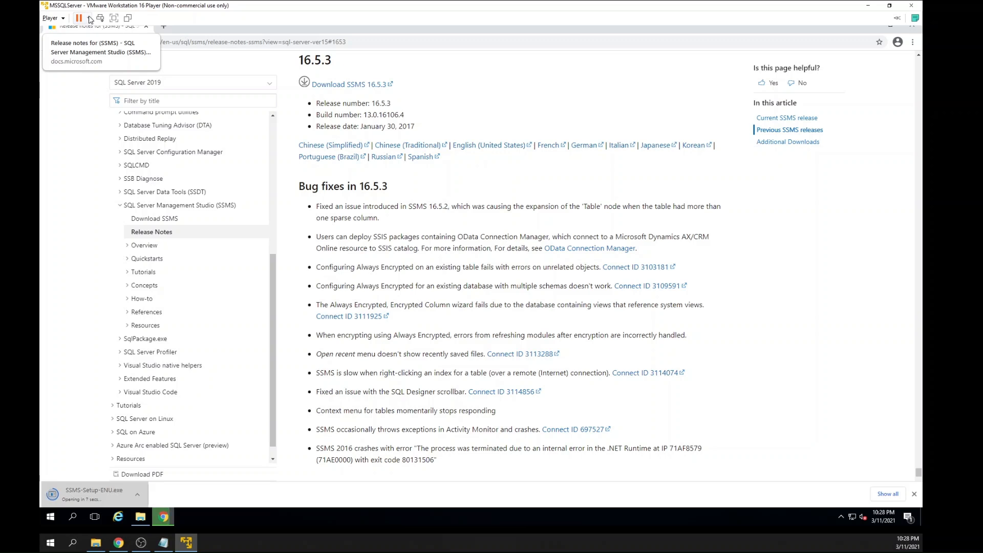
click(89, 19)
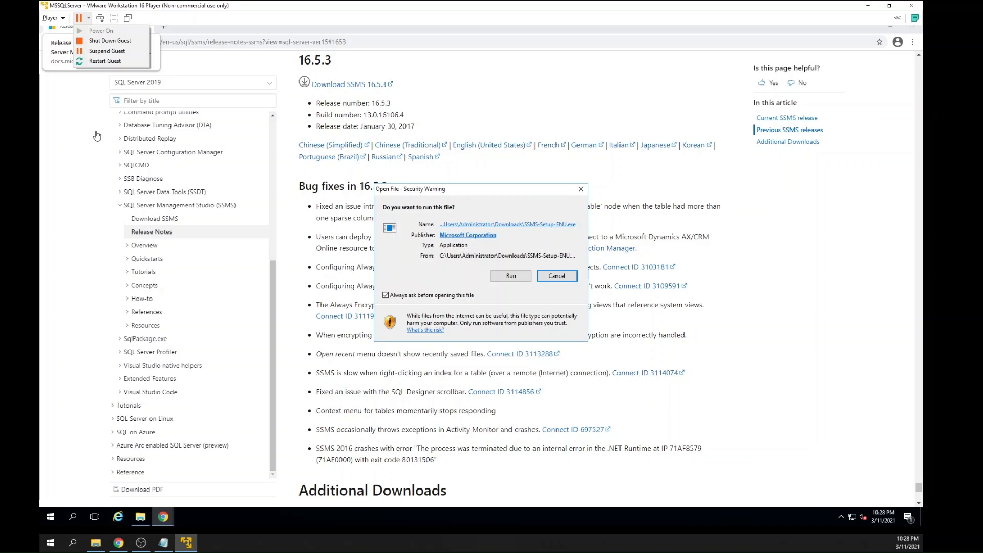
click(557, 277)
click(557, 277)
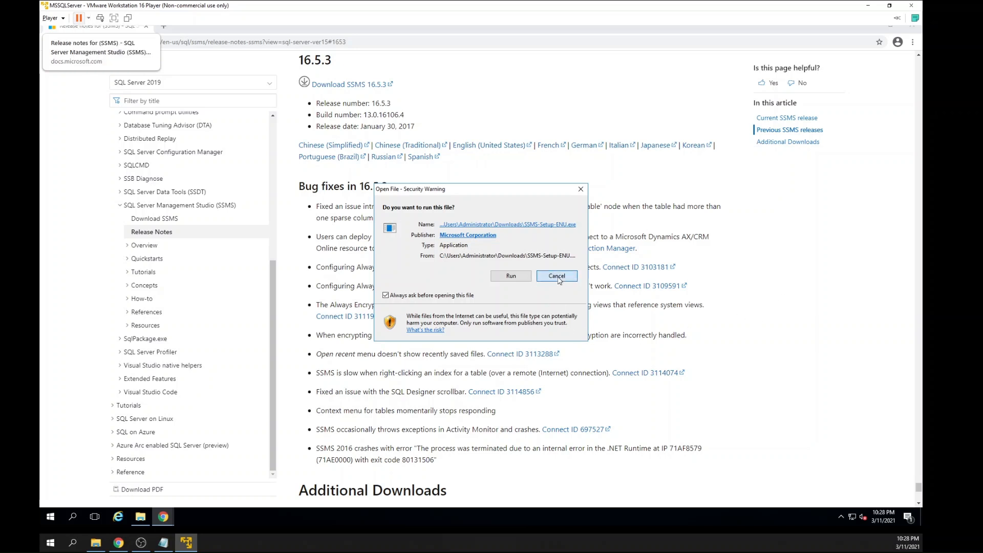
Bring up the Downloads folder and select the SSMS-Setup-ENU application.
scroll(162, 427, down, 1)
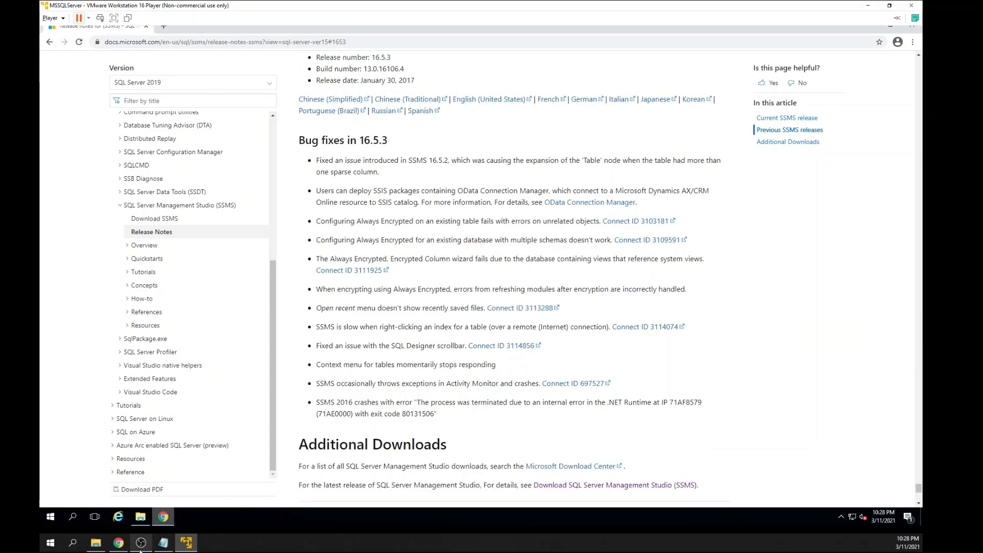
click(141, 516)
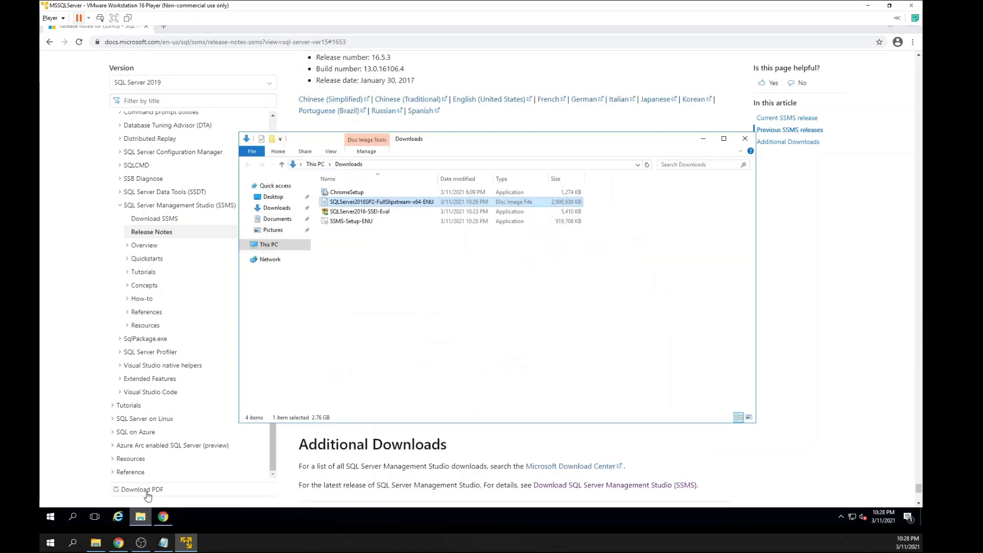
click(355, 223)
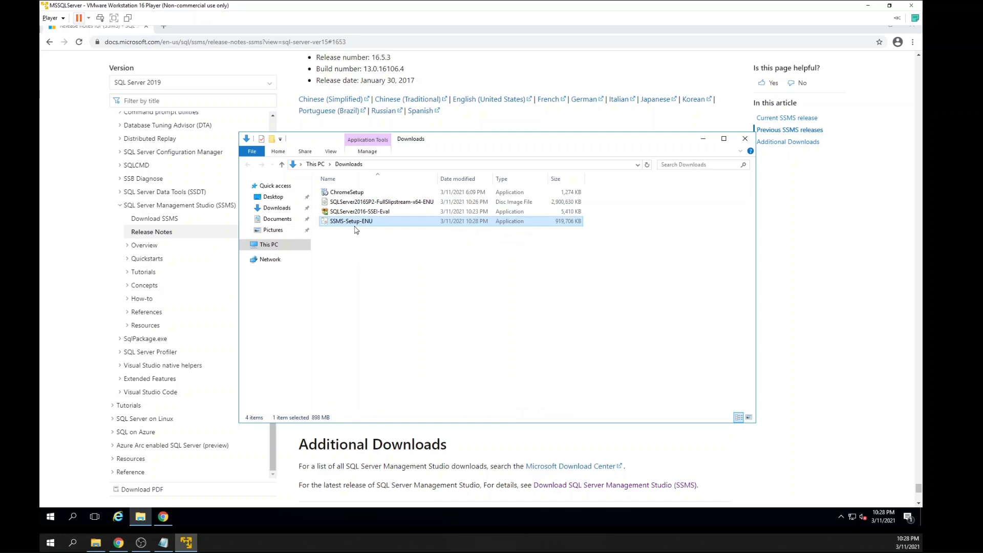
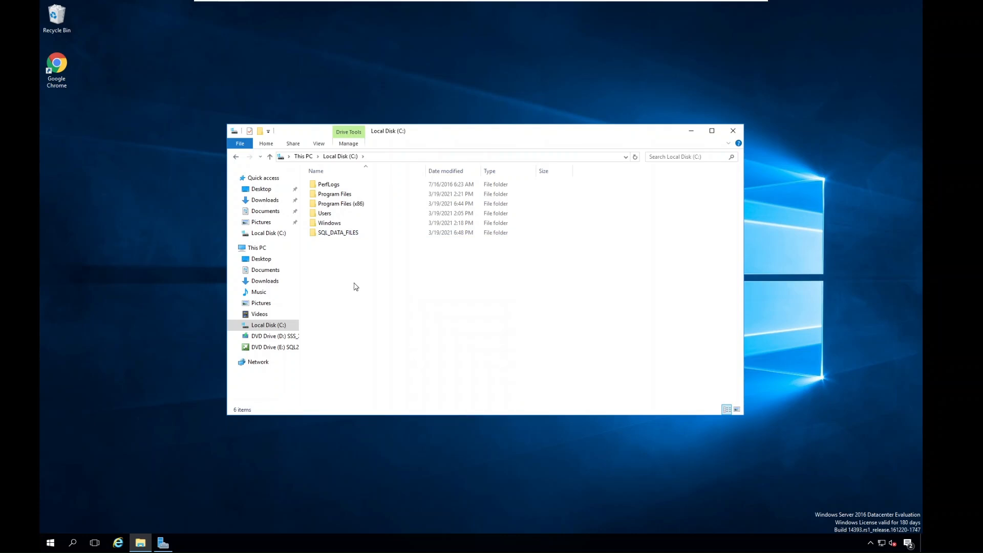
Create a folder named SQL_LOG_FILES on Local Disk (C:).
right_click(363, 277)
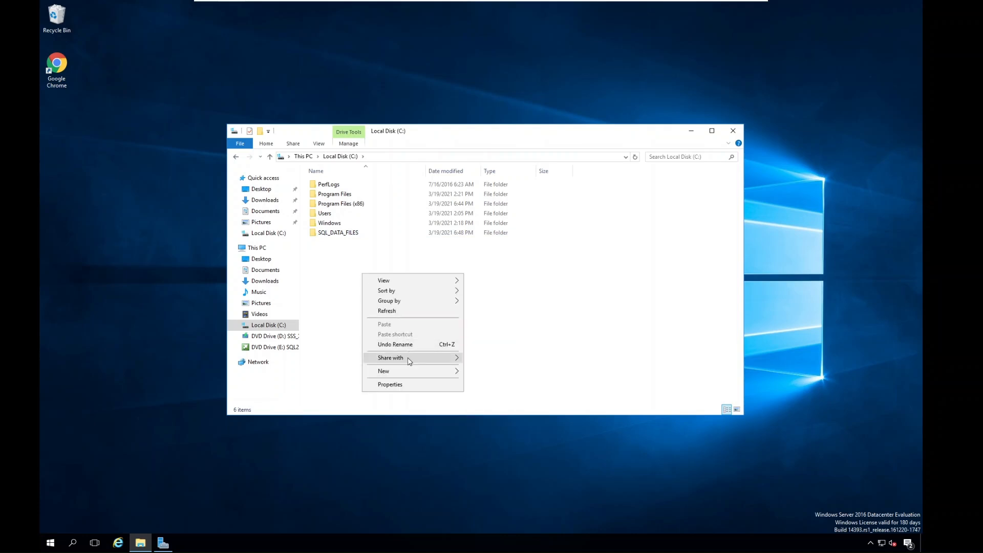
mouse_move(407, 372)
click(493, 372)
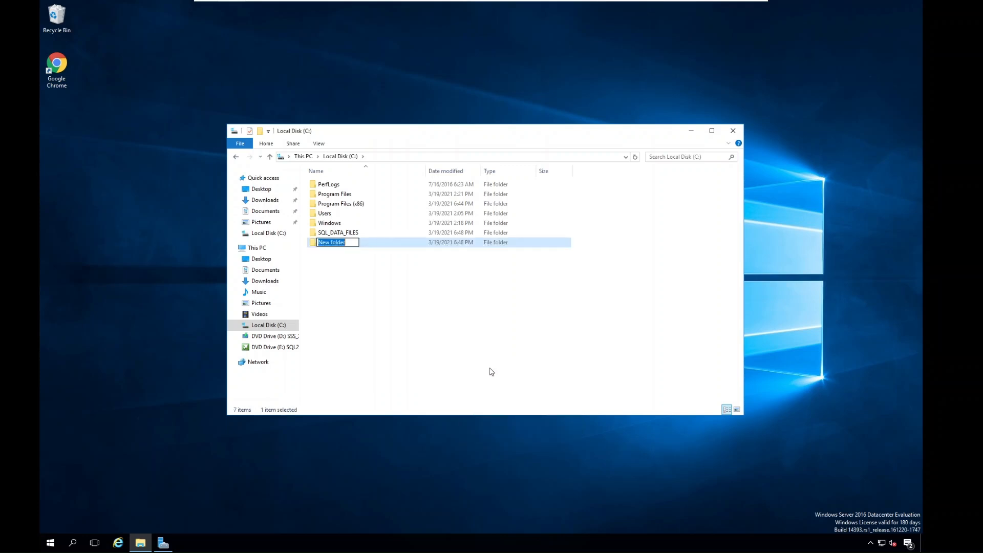
text(SQL_LOG_FILES)
key(Return)
Add another folder on Local Disk (C:) and name it SQL_TEMPDB.
right_click(405, 289)
mouse_move(439, 388)
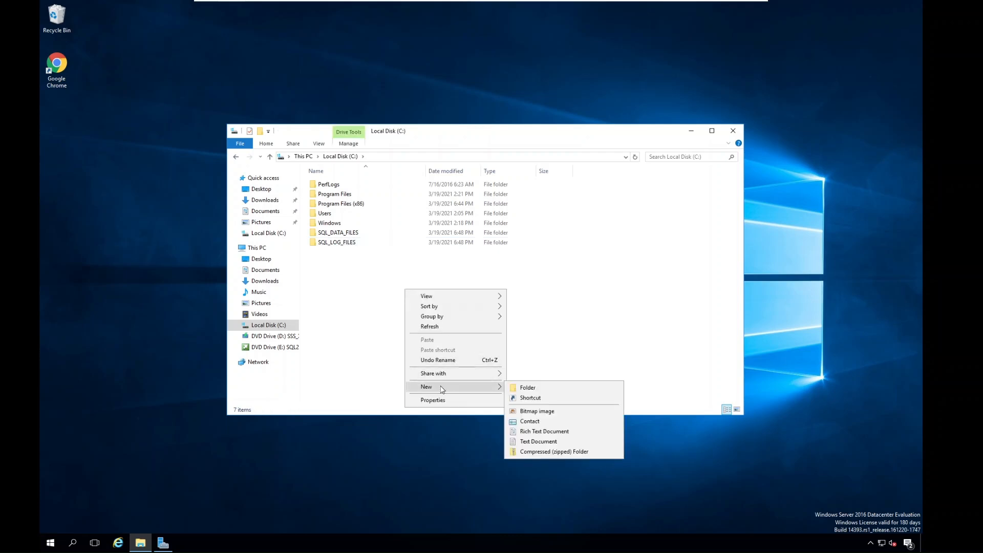
click(536, 388)
text(SQL_)
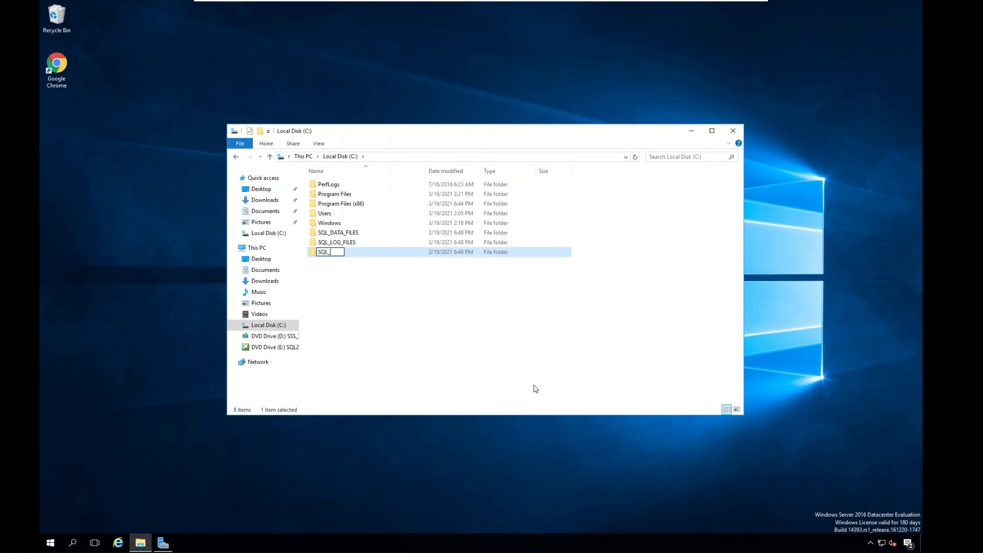
text(TEMPDB)
Make a new folder named SQL_BACKUPS in the root of drive C.
right_click(419, 289)
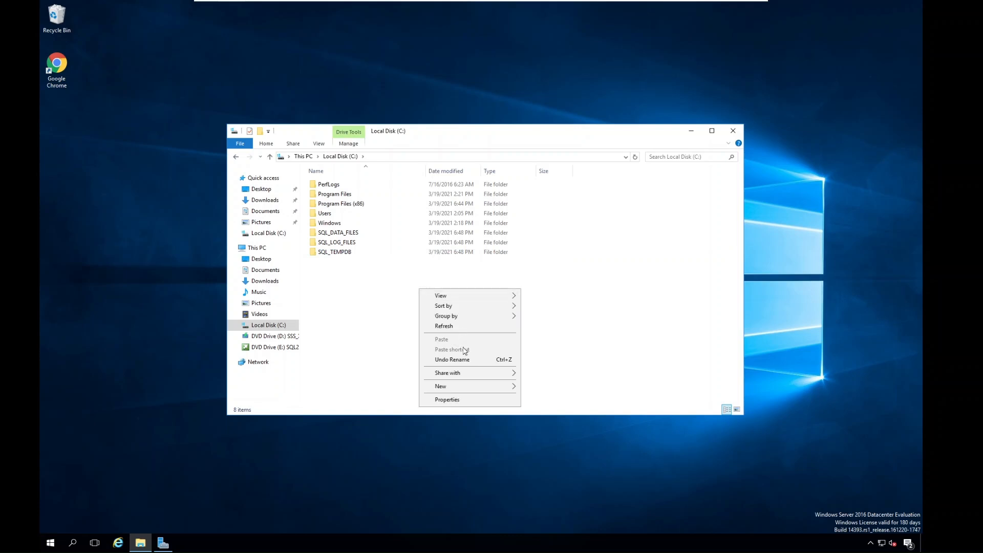
mouse_move(464, 387)
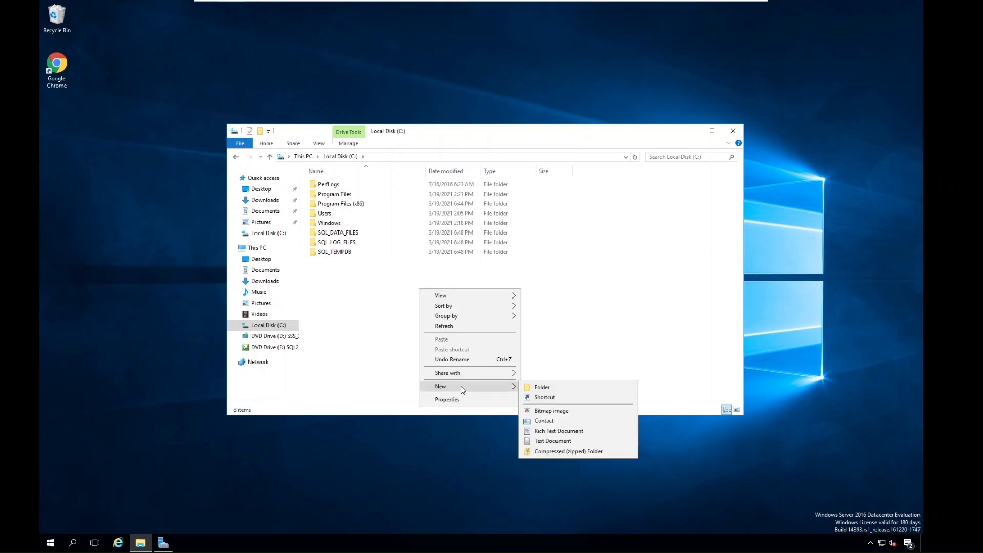
click(549, 389)
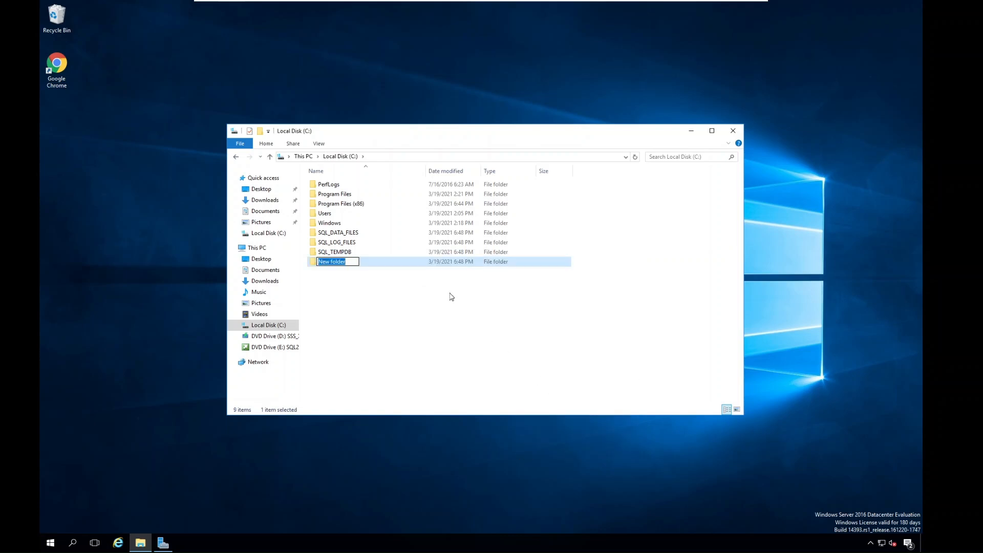
text(SQL_BACKUPS)
click(373, 334)
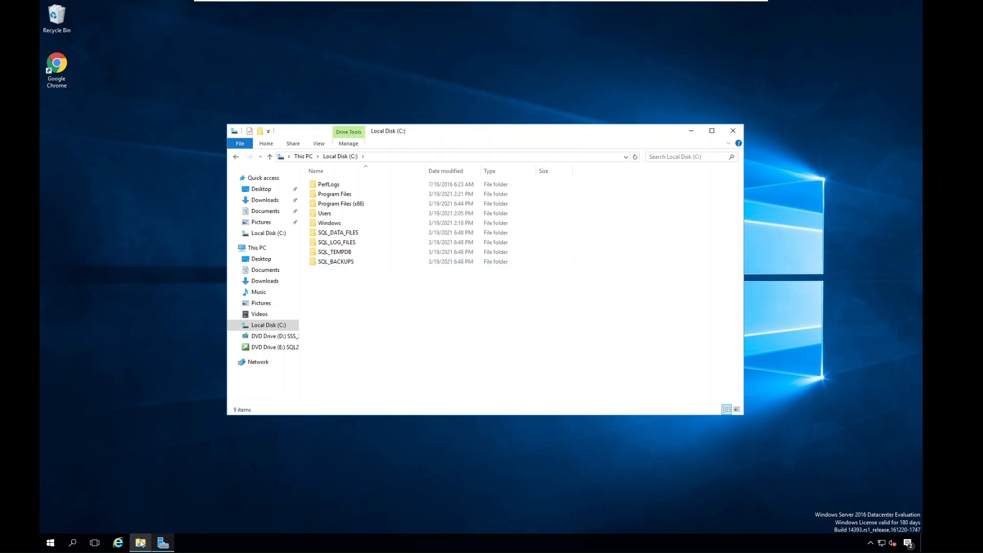
Mount the SQLServer2016SP2-FullSlipstream-x64-ENU disc image from the Downloads folder and launch its setup application.
click(146, 543)
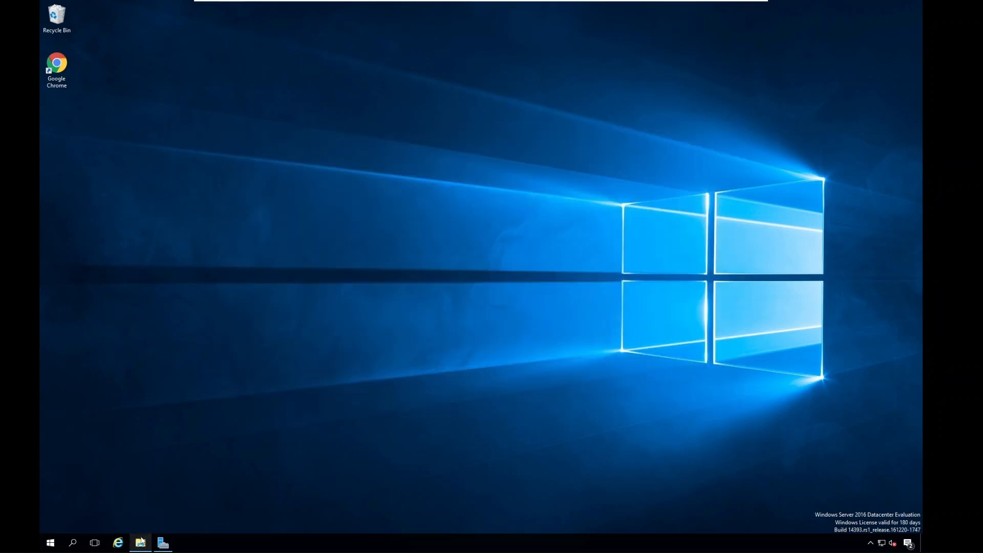
click(144, 541)
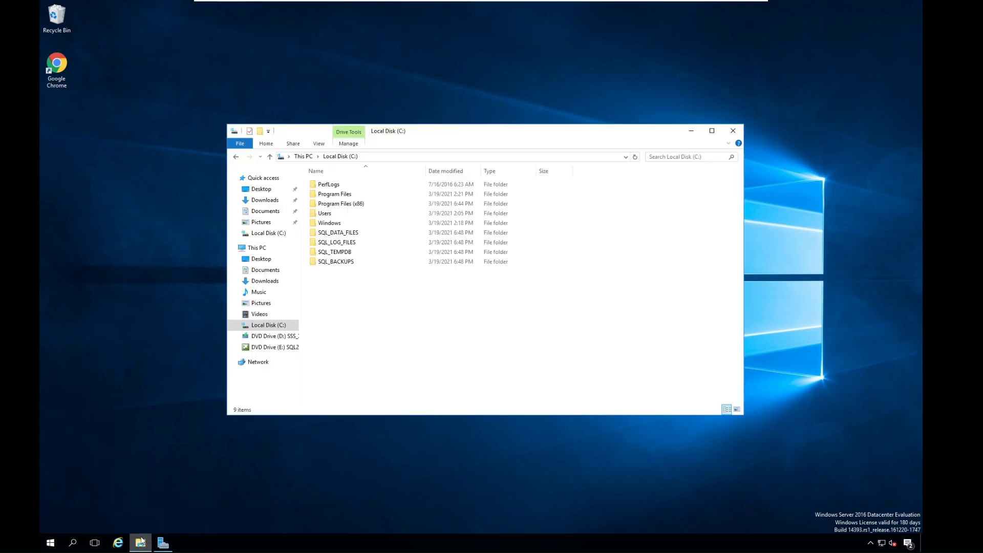
click(261, 203)
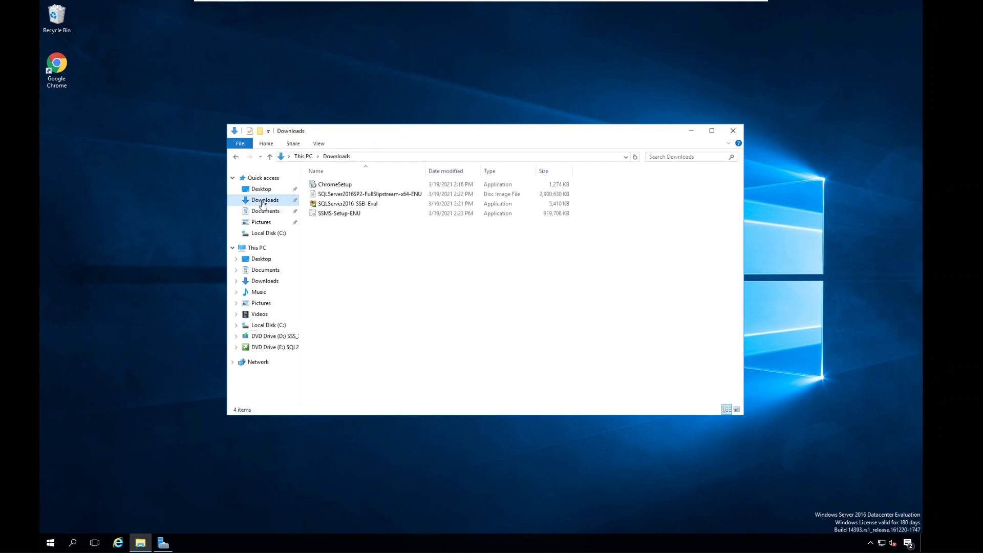
double_click(357, 198)
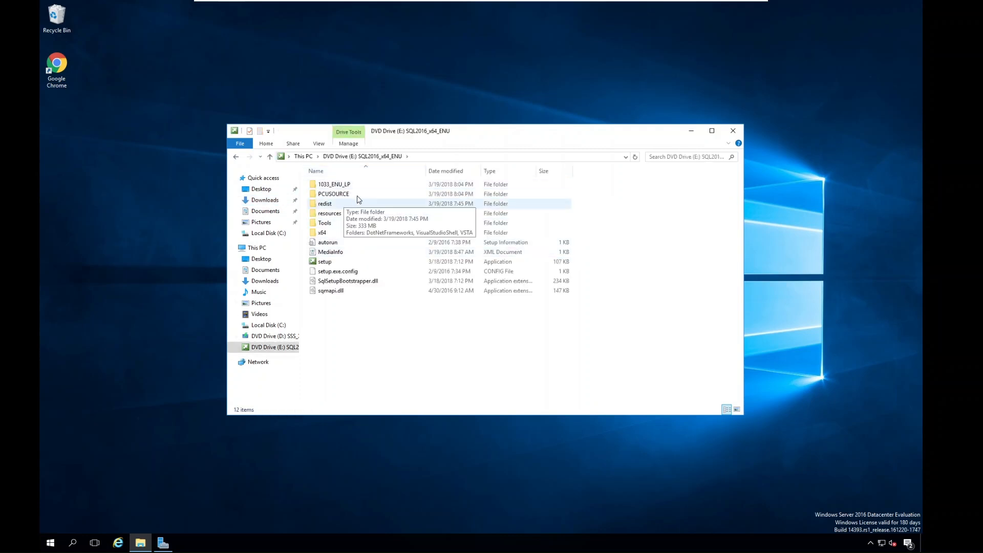
double_click(324, 262)
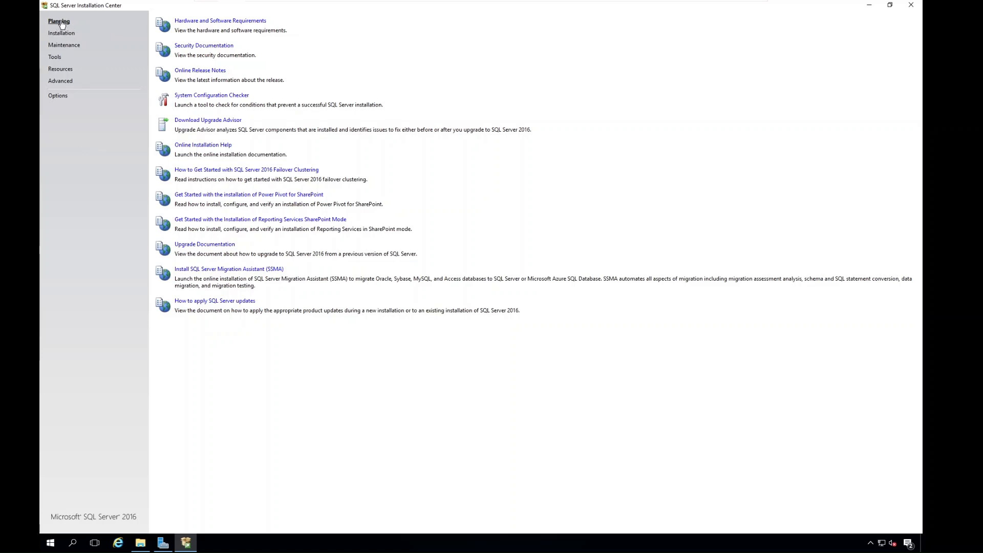
Look at the hardware and software requirements page, and run the System Configuration Checker to review its rule details.
click(218, 21)
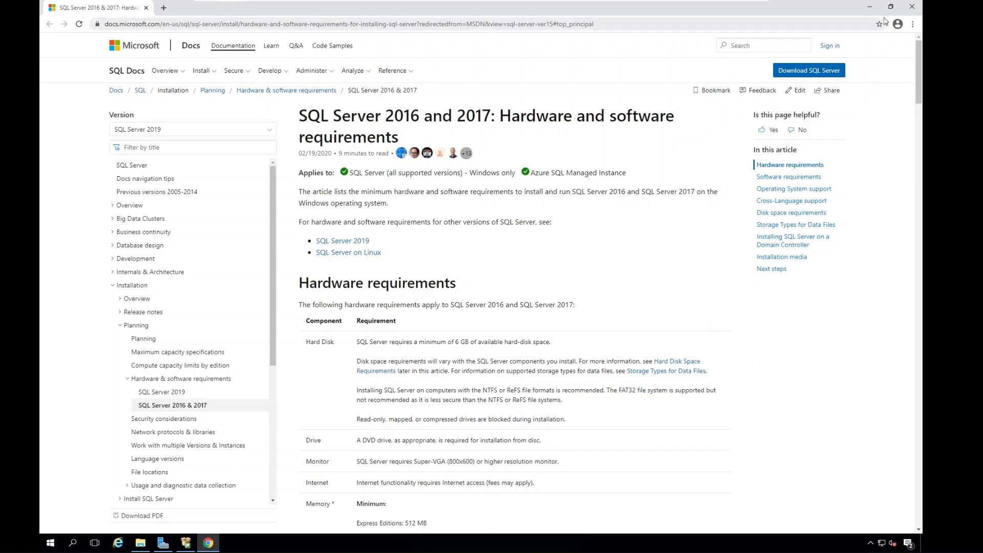
click(911, 7)
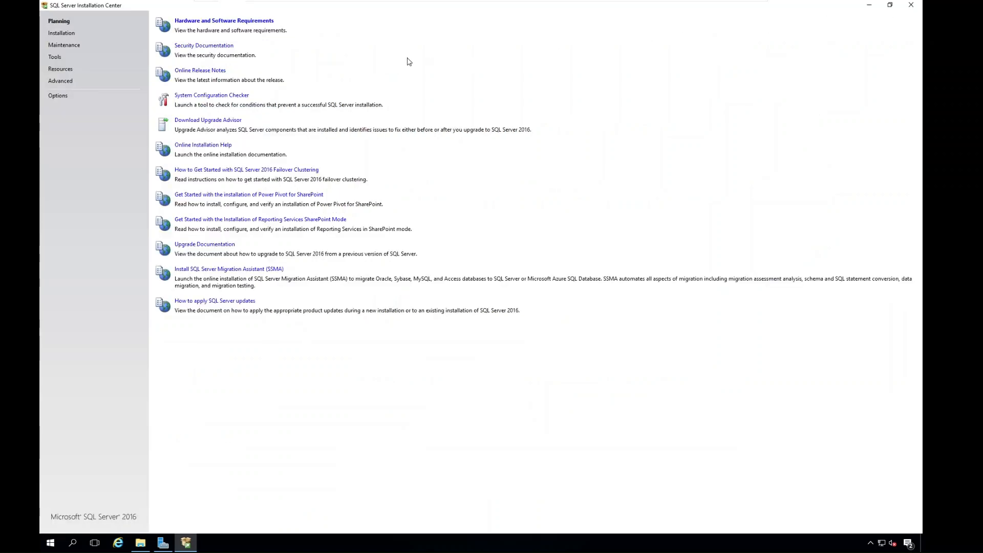
click(203, 97)
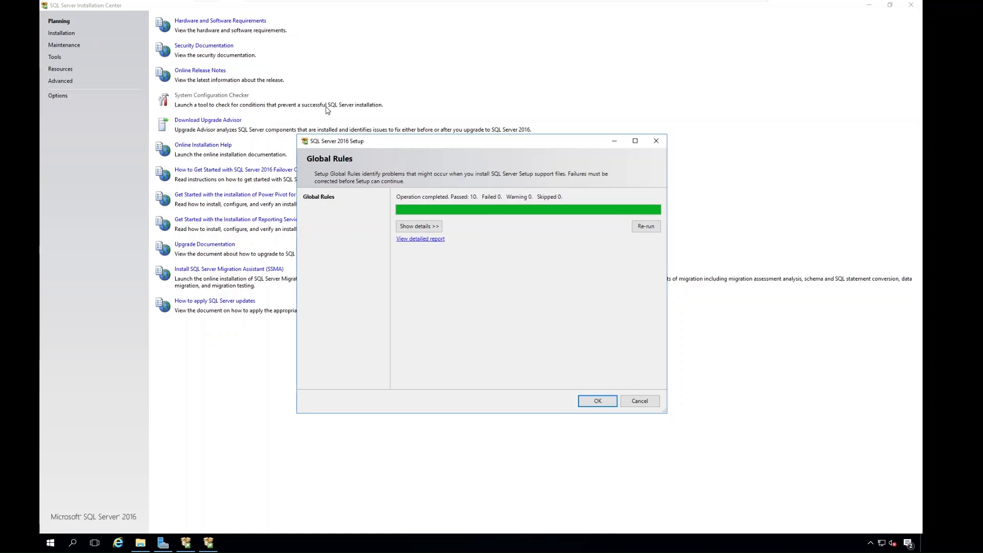
click(415, 227)
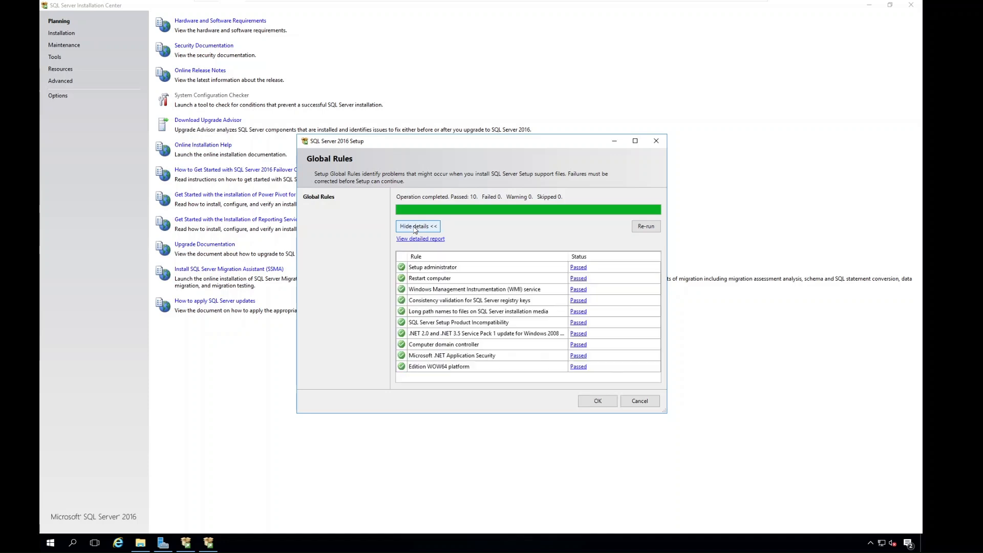
drag(385, 146, 263, 89)
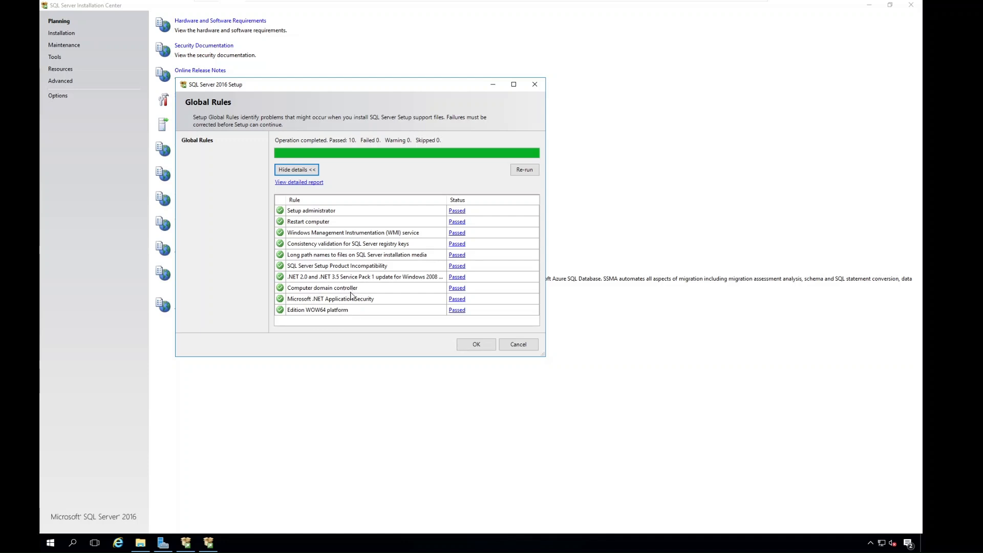
click(473, 347)
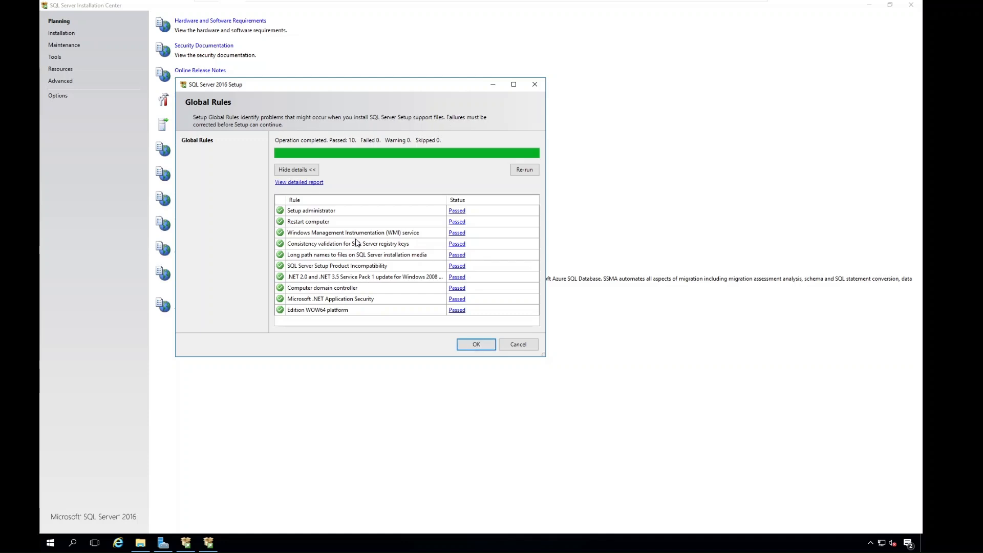
click(460, 347)
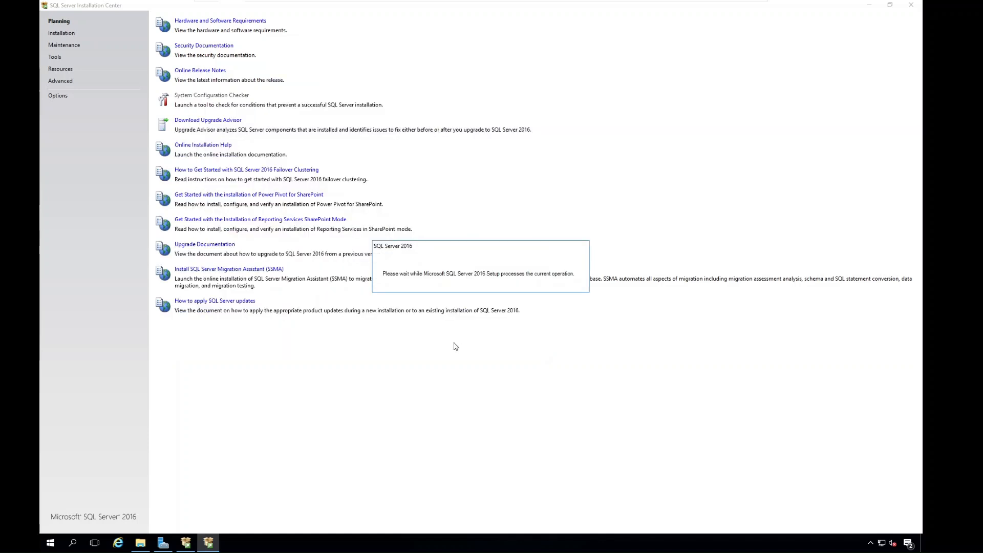
View the SQL Server Management Tools download page linked among the Installation Center's installation options, and close it.
click(62, 34)
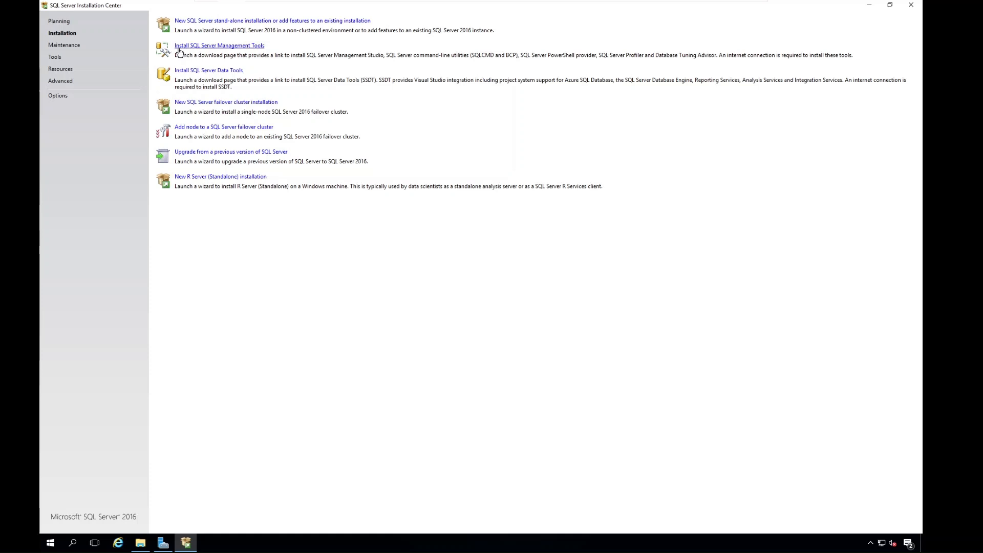
click(208, 47)
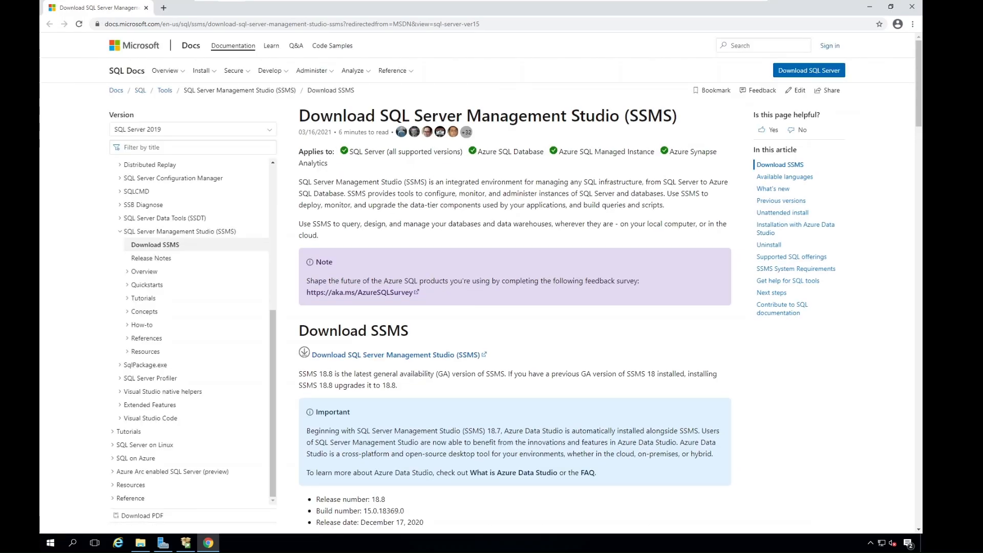
scroll(408, 267, down, 4)
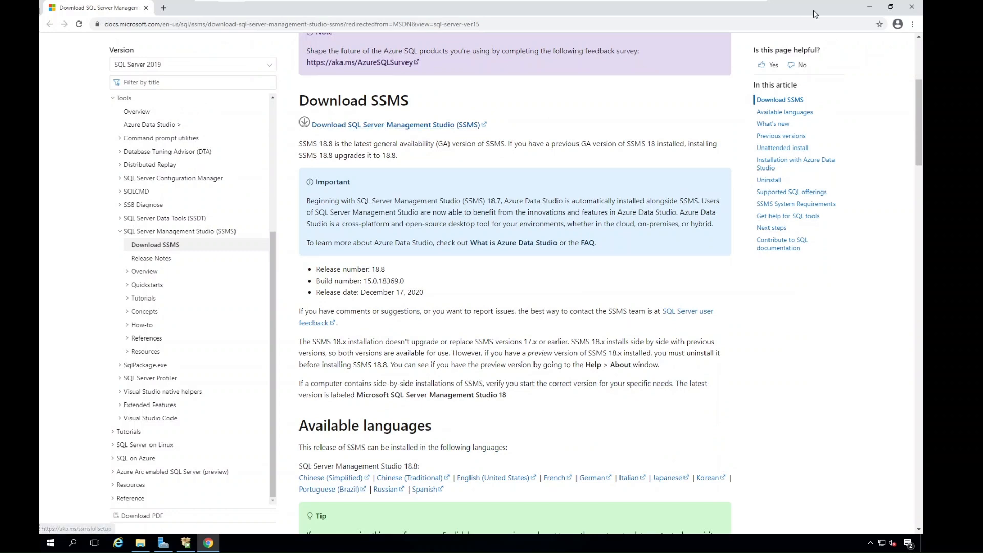
click(913, 10)
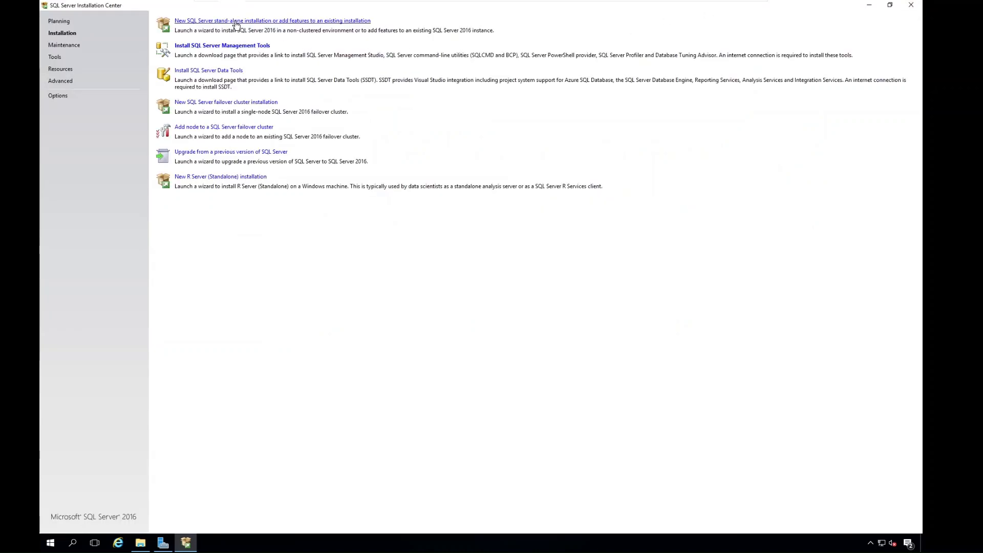
Start a new stand-alone SQL Server installation using the free Evaluation edition and accept the license terms.
click(236, 22)
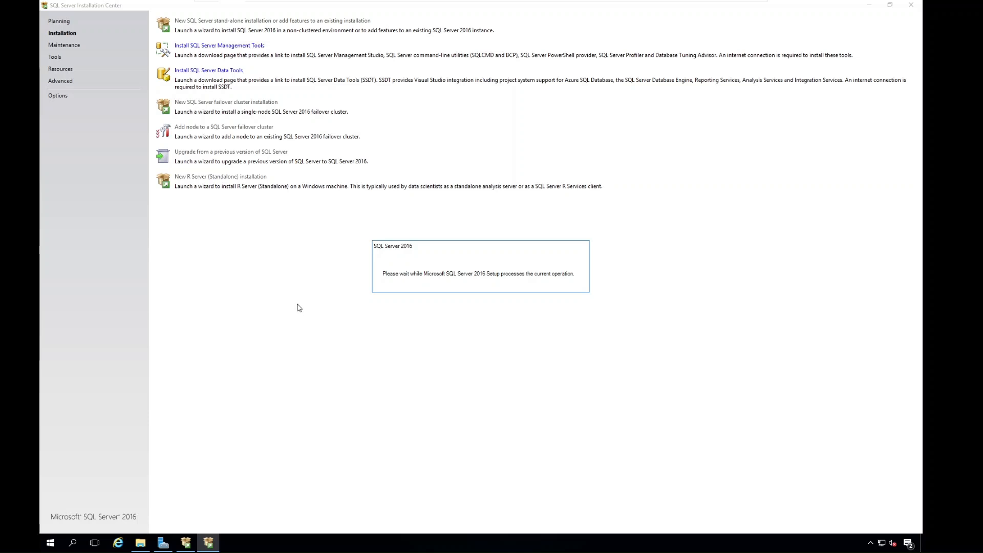
drag(391, 147, 310, 107)
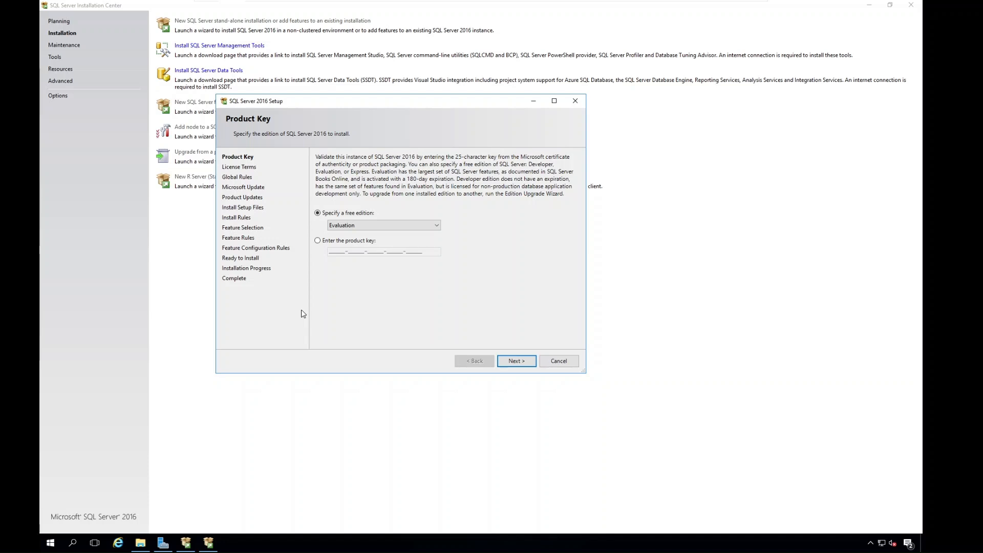
click(317, 241)
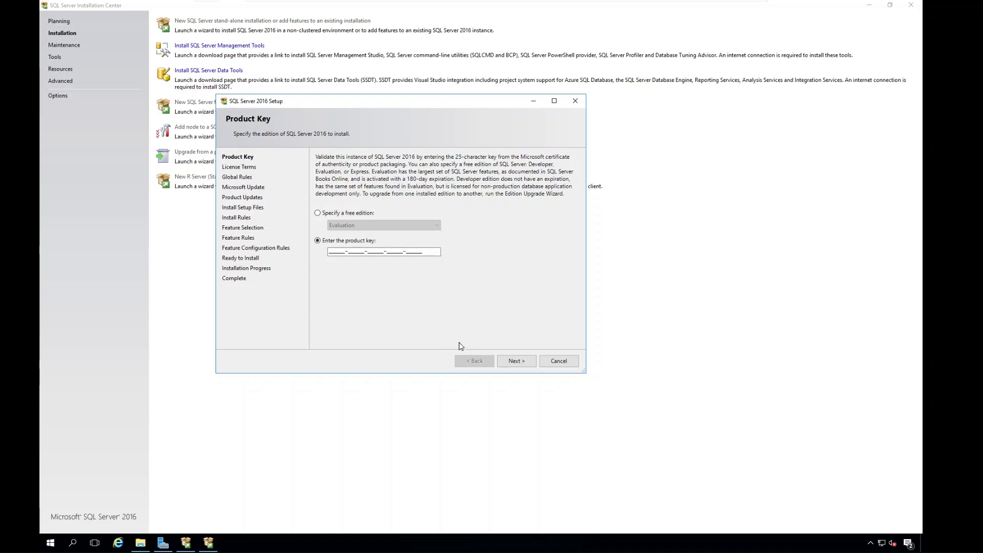
click(317, 213)
click(513, 358)
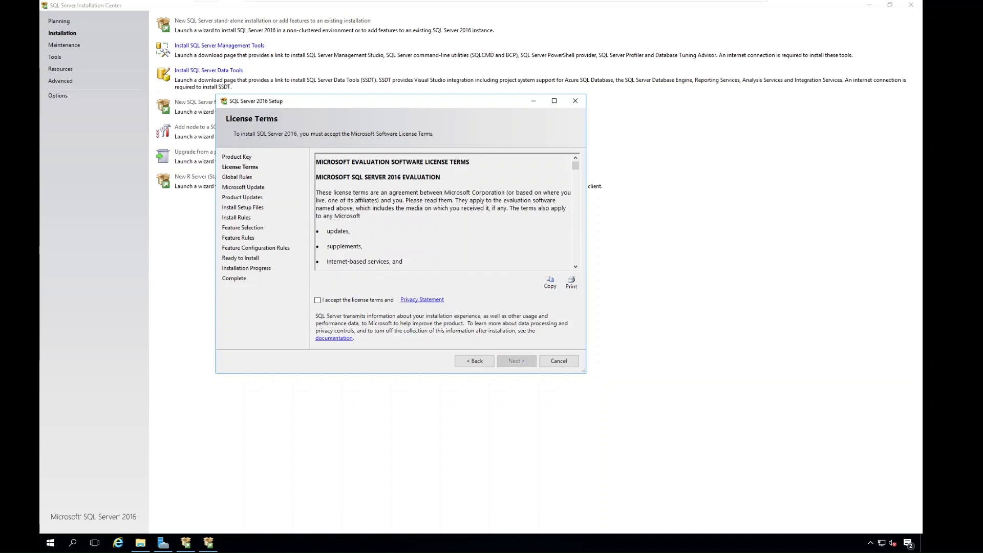
click(317, 300)
click(507, 361)
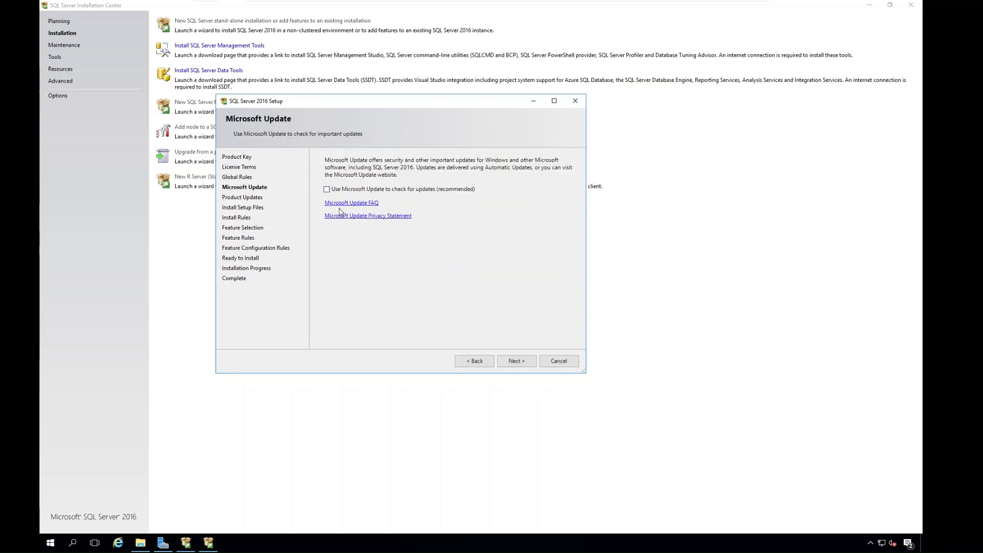
Return to the Global Rules page of the setup wizard and review the details of each rule.
click(485, 362)
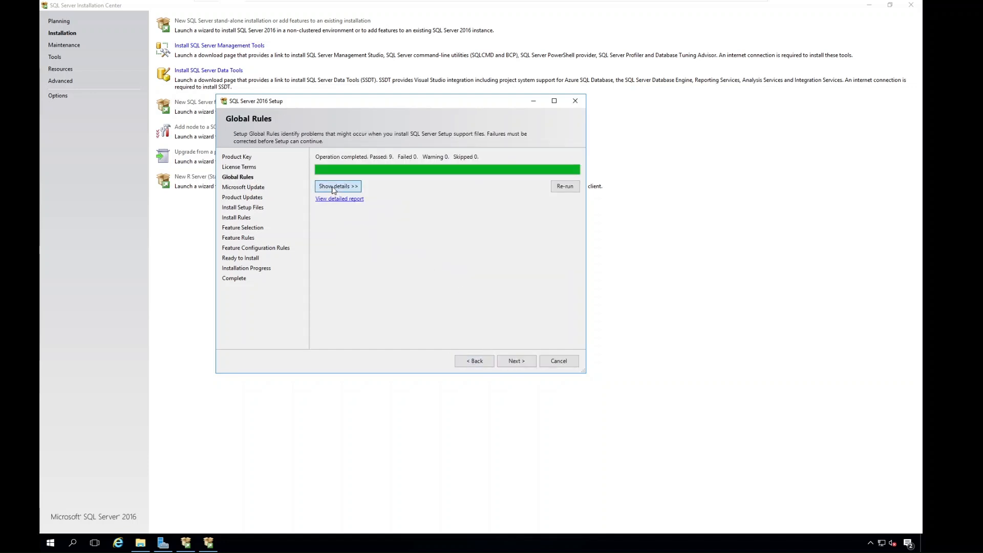
click(337, 187)
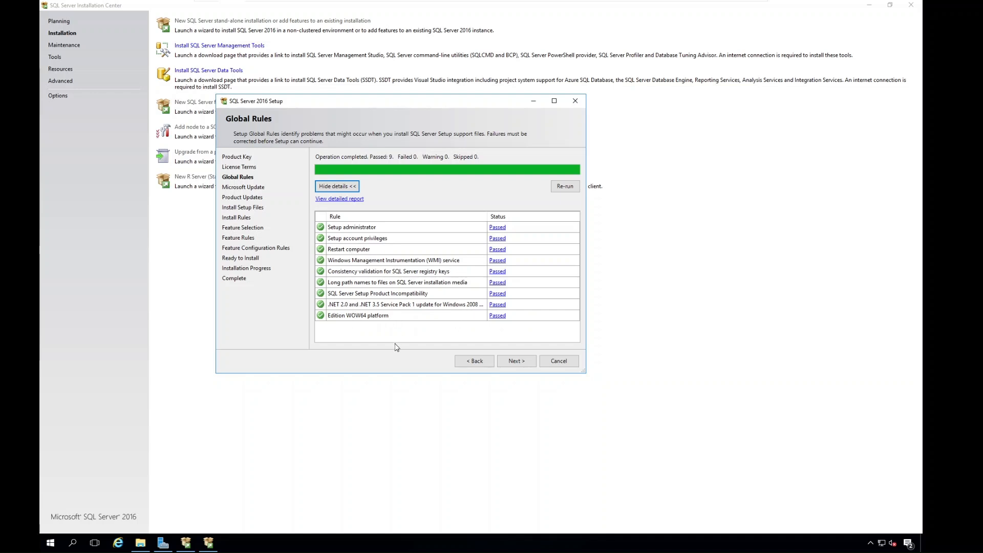
drag(296, 102, 228, 85)
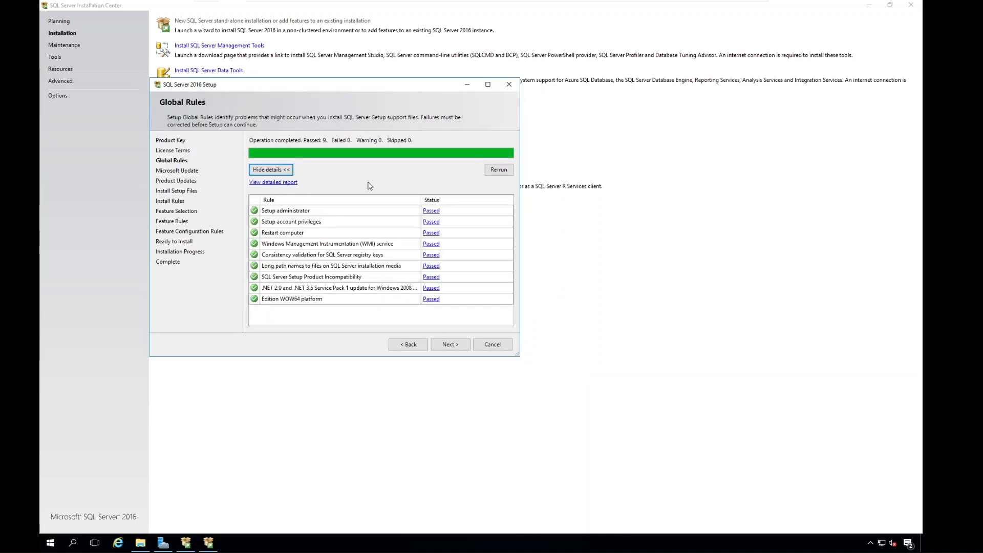
Enable Microsoft Update to check for updates and continue the setup to the Install Rules page.
click(450, 344)
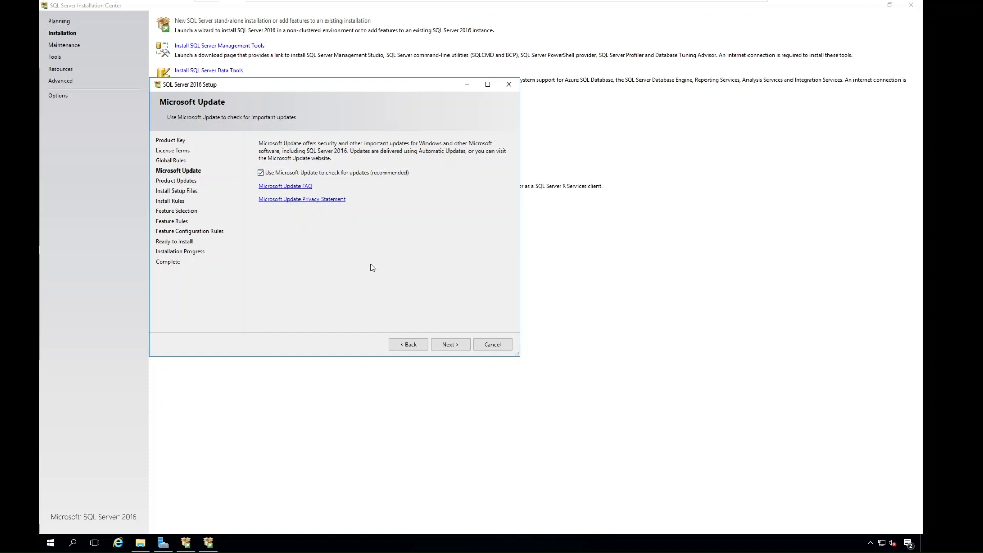
click(447, 344)
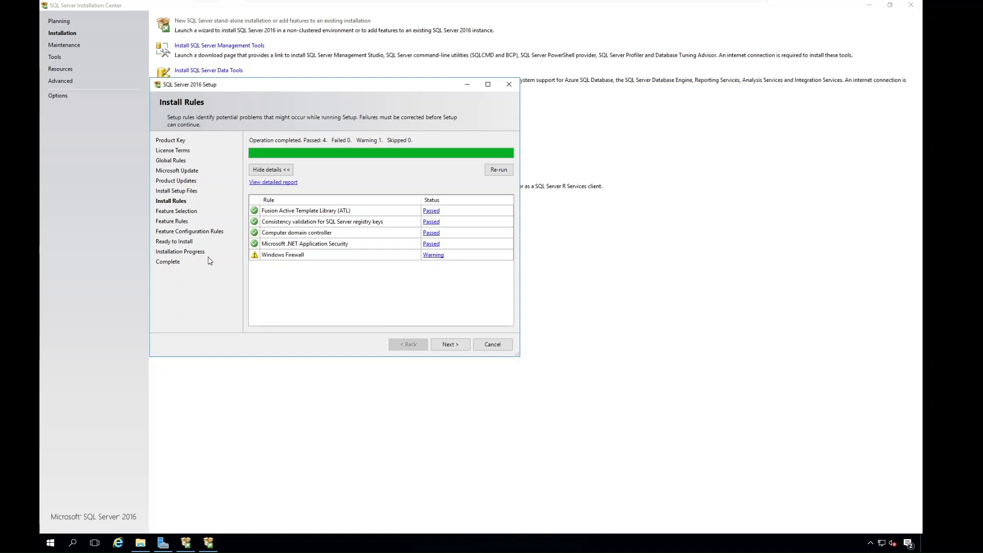
Turn off Windows Firewall for both private and public networks, and re-run the setup's install rules check.
click(75, 542)
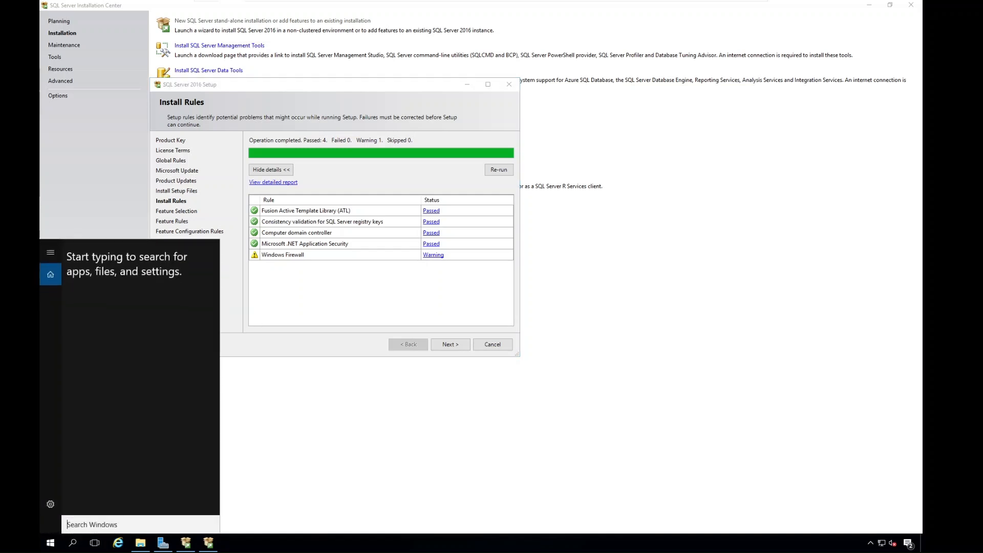
text(windows)
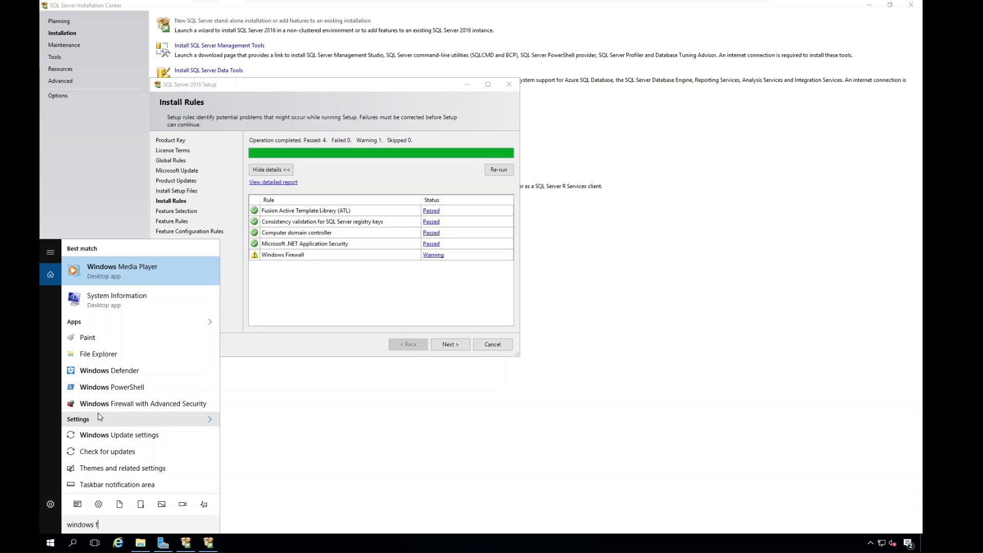
text(fire)
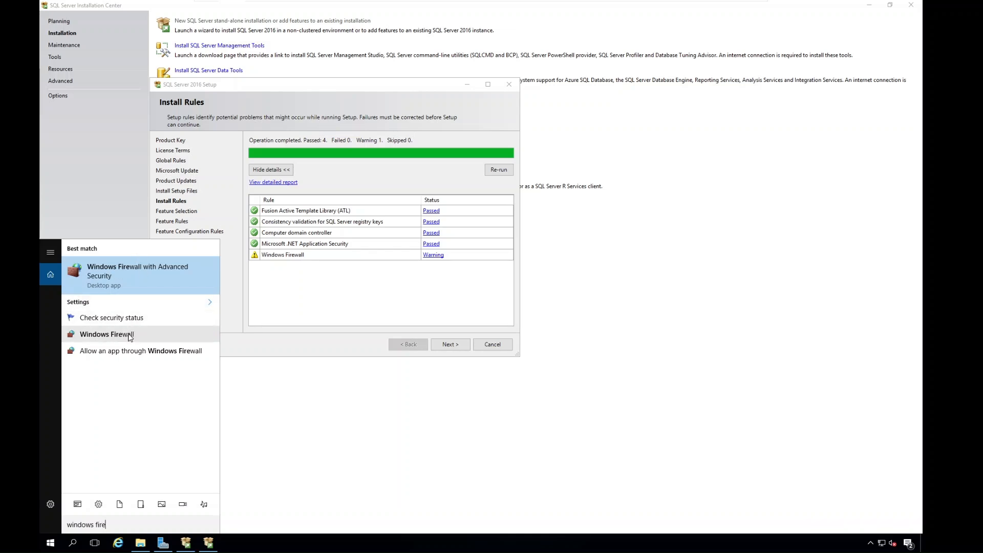
click(106, 334)
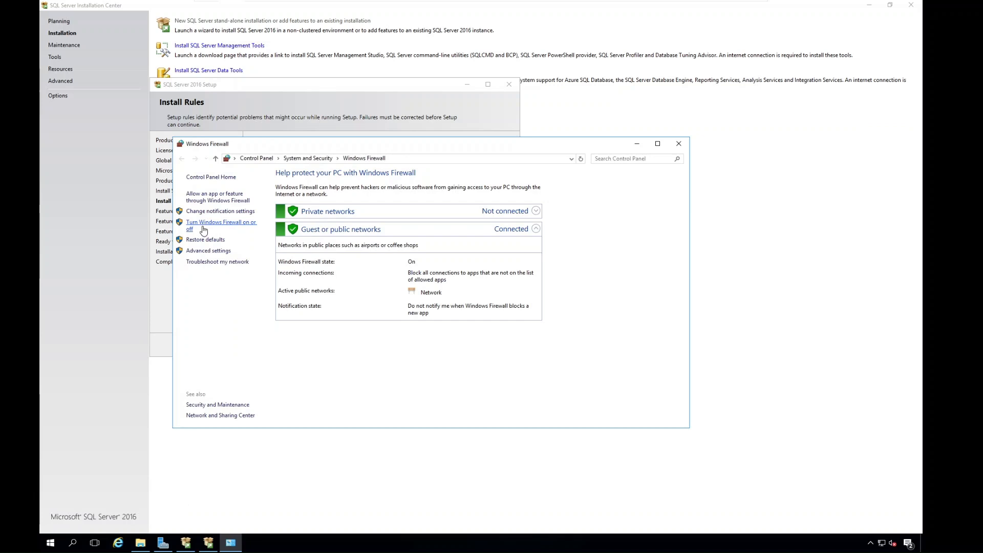
click(204, 229)
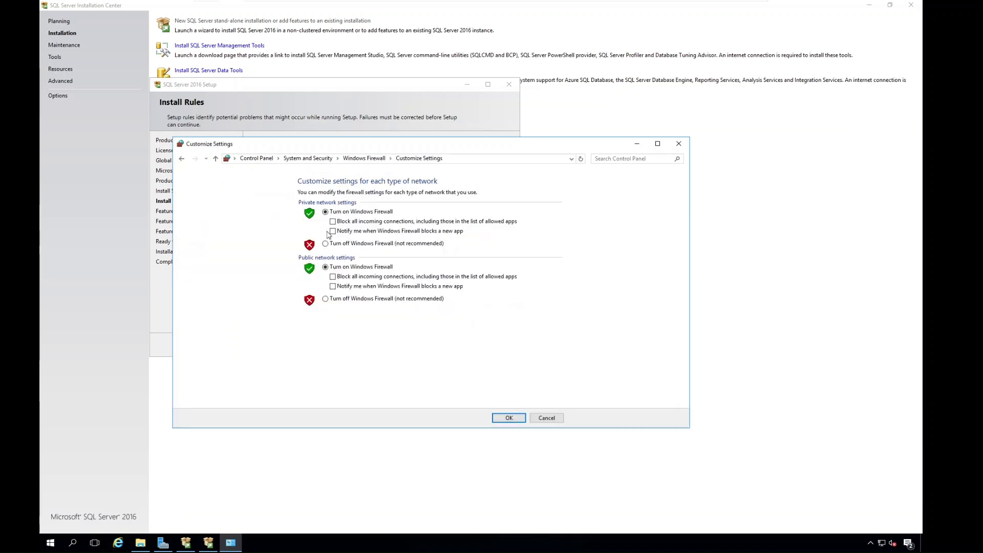
click(325, 244)
click(325, 299)
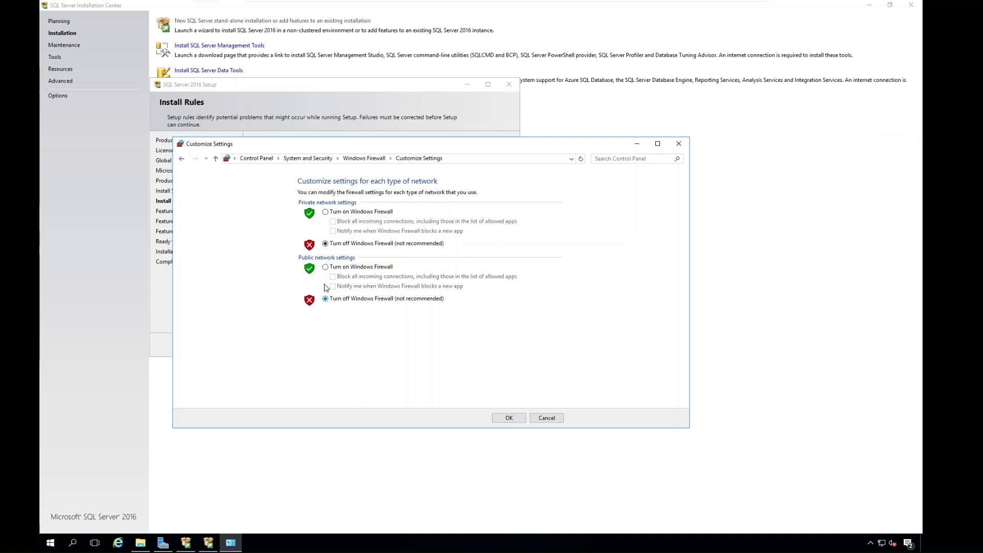
click(509, 418)
click(679, 144)
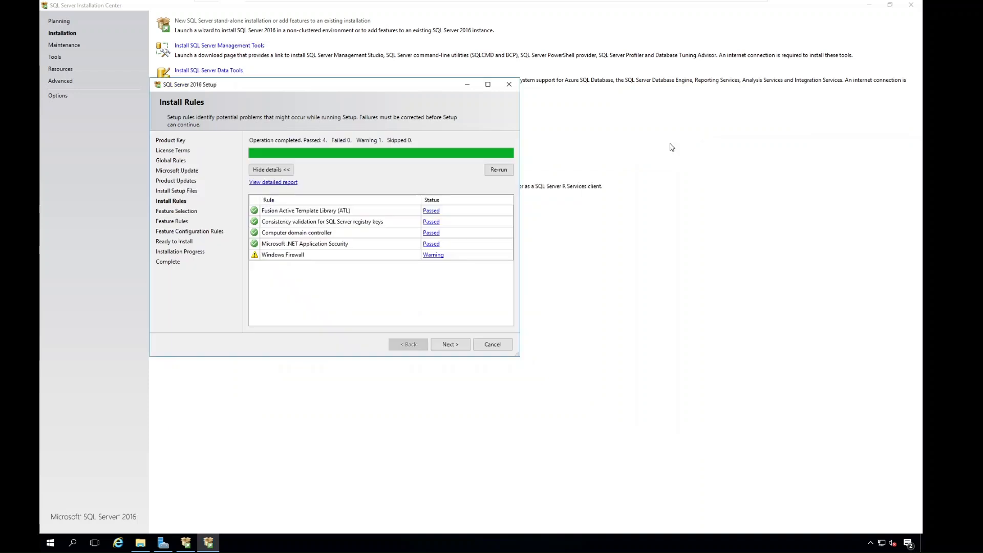
click(498, 171)
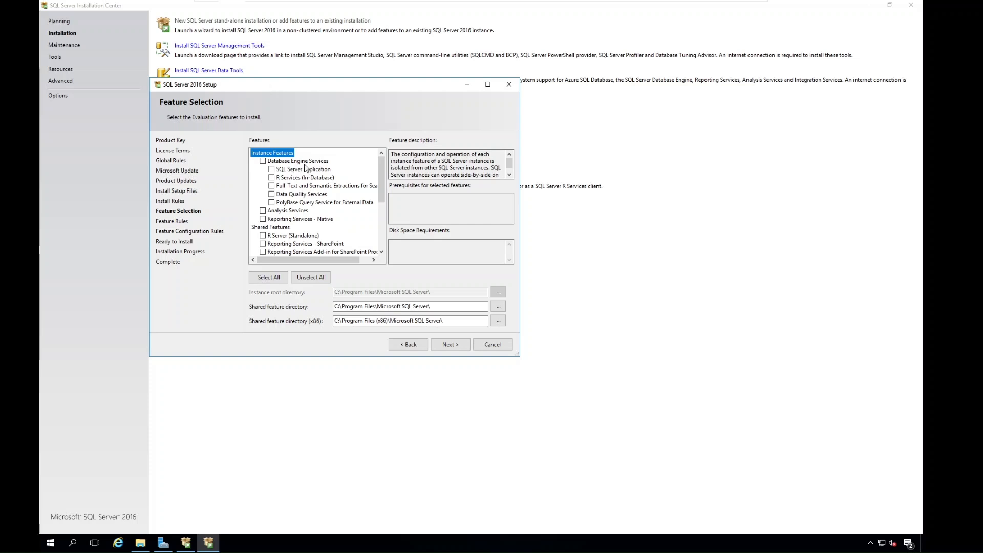
Select the Database Engine Services, SQL Server Replication and Client Tools Connectivity features for installation.
click(263, 162)
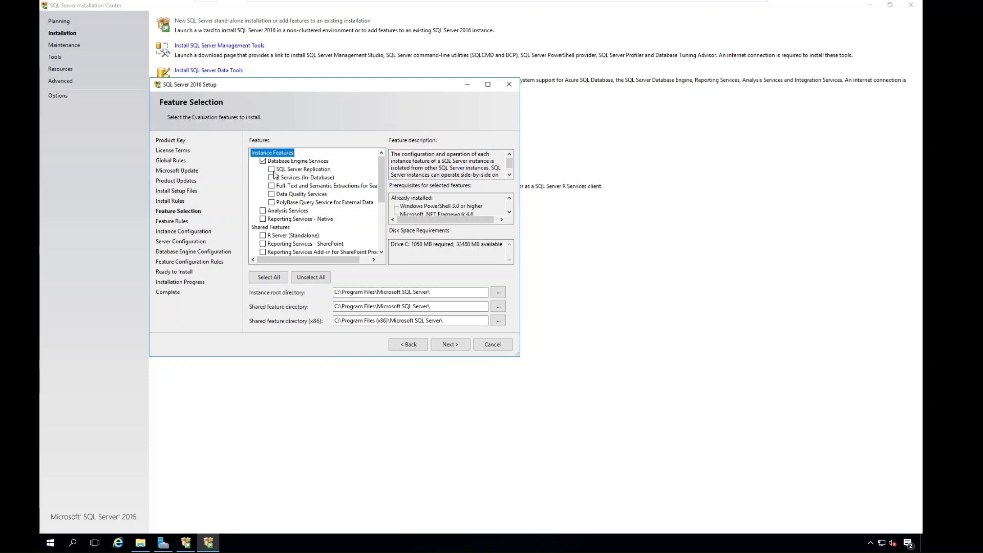
click(272, 170)
drag(383, 181, 383, 207)
click(262, 220)
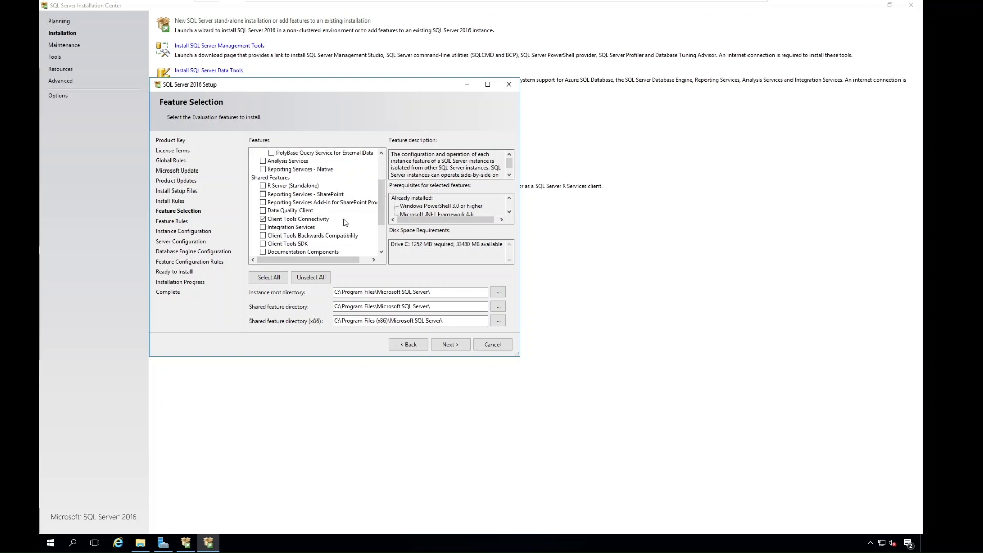
Enlarge the setup window and examine the feature list, the Database Engine Services description, the disk space requirements and the installation directories.
drag(381, 205, 373, 182)
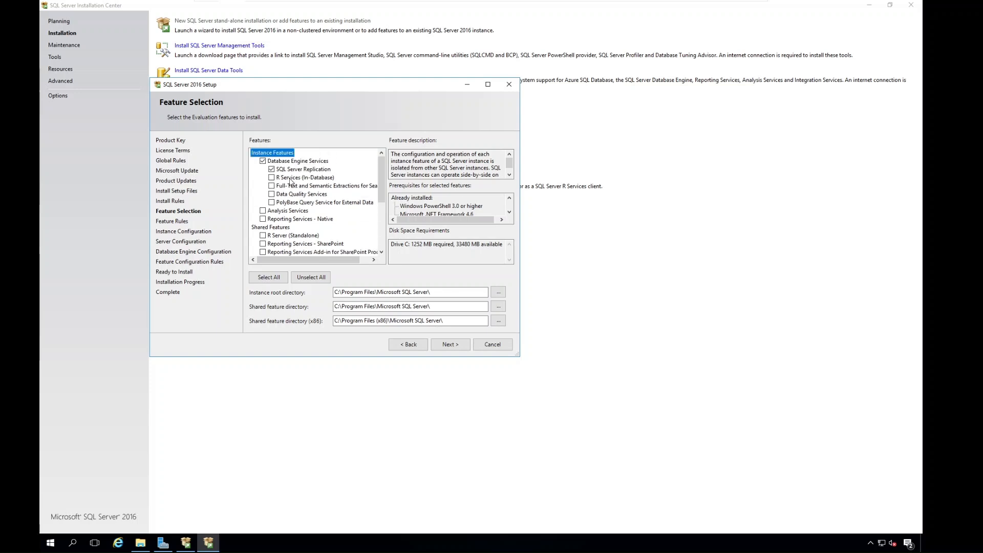
drag(383, 178, 383, 189)
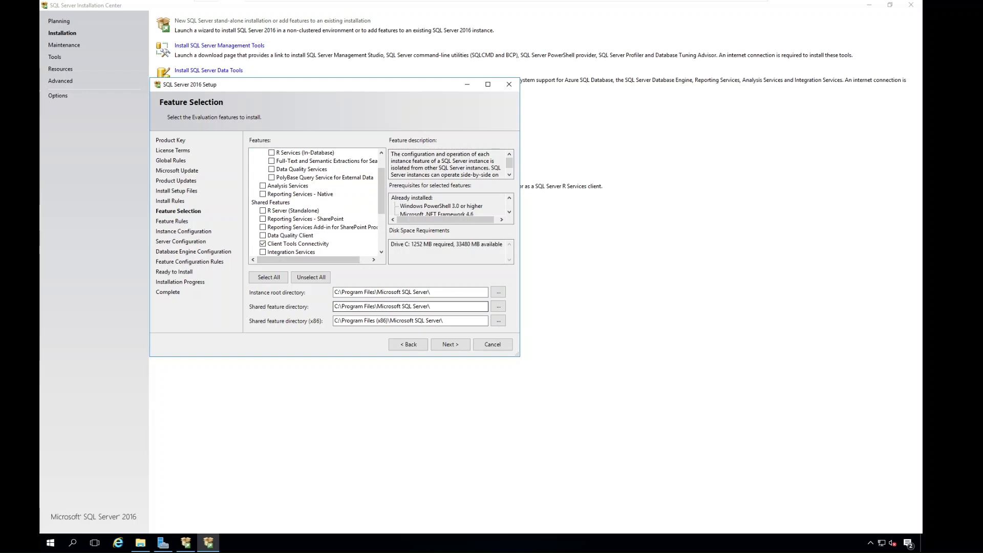
drag(518, 355, 718, 432)
drag(278, 87, 248, 49)
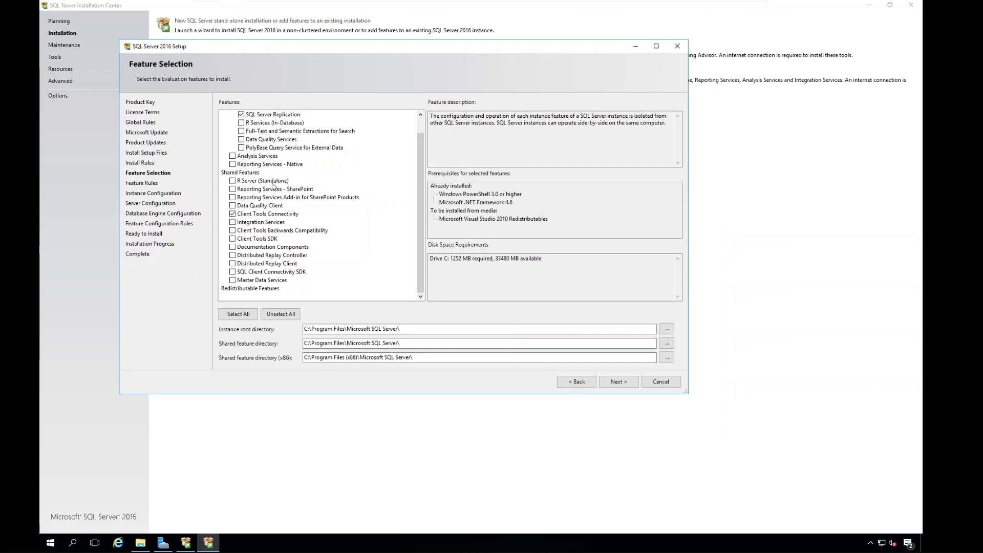
drag(418, 180, 417, 134)
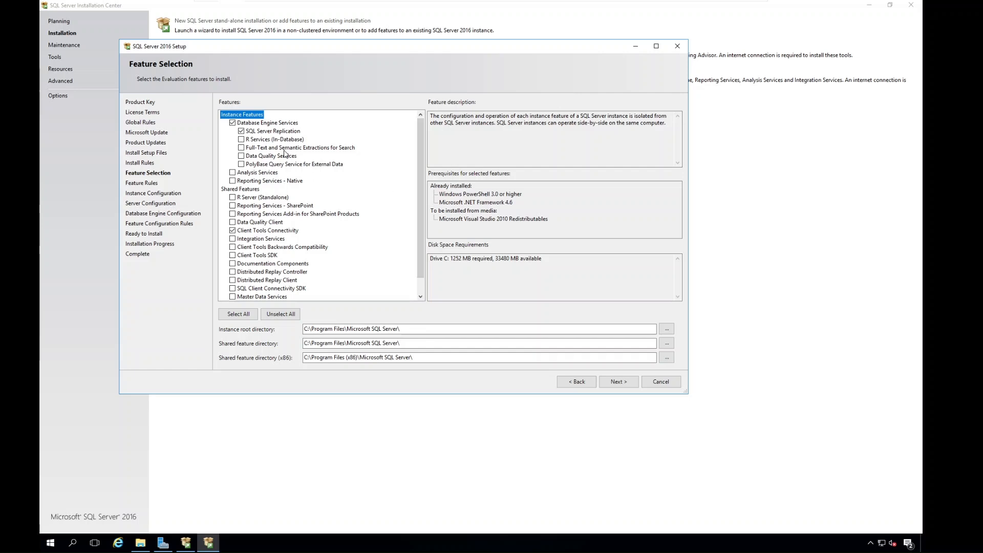
click(274, 125)
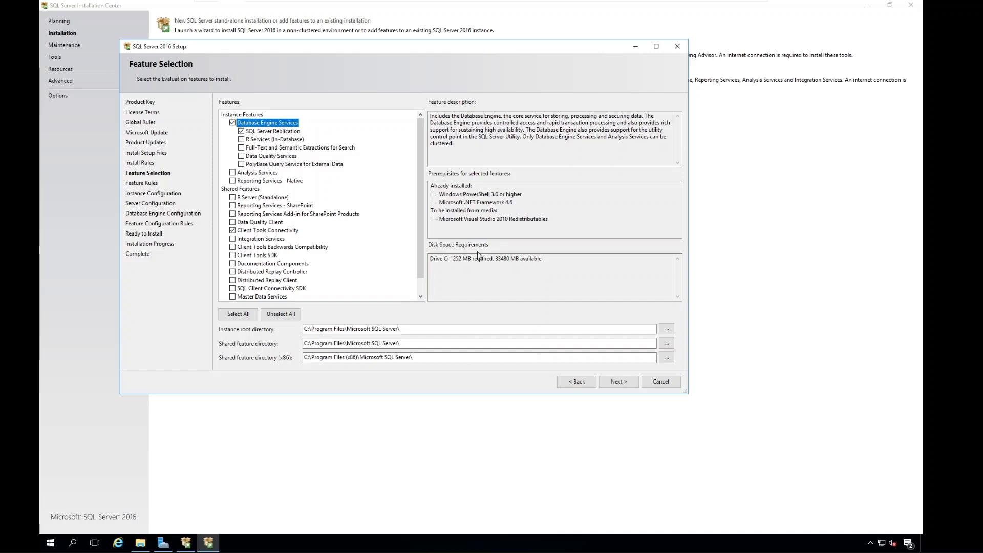
drag(430, 259, 541, 259)
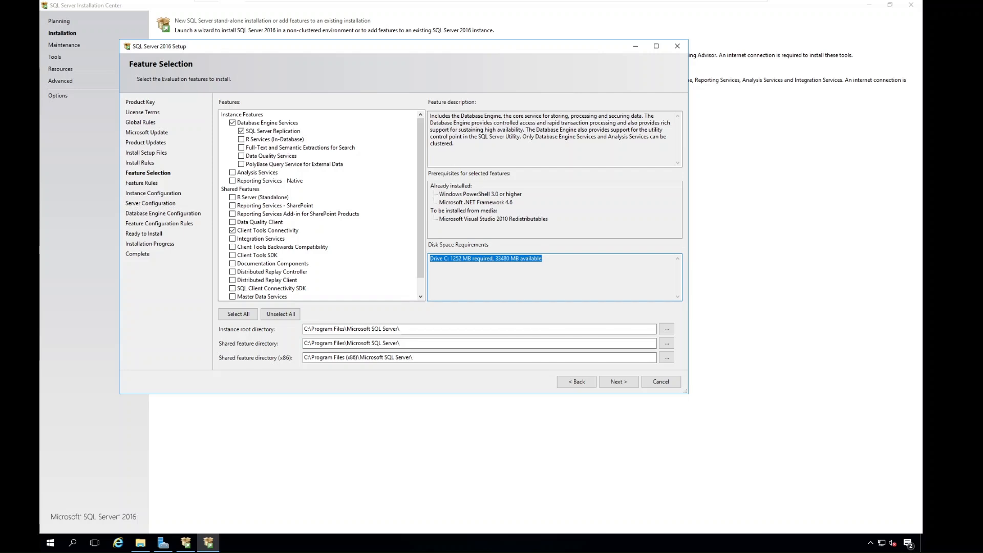
click(475, 258)
click(477, 259)
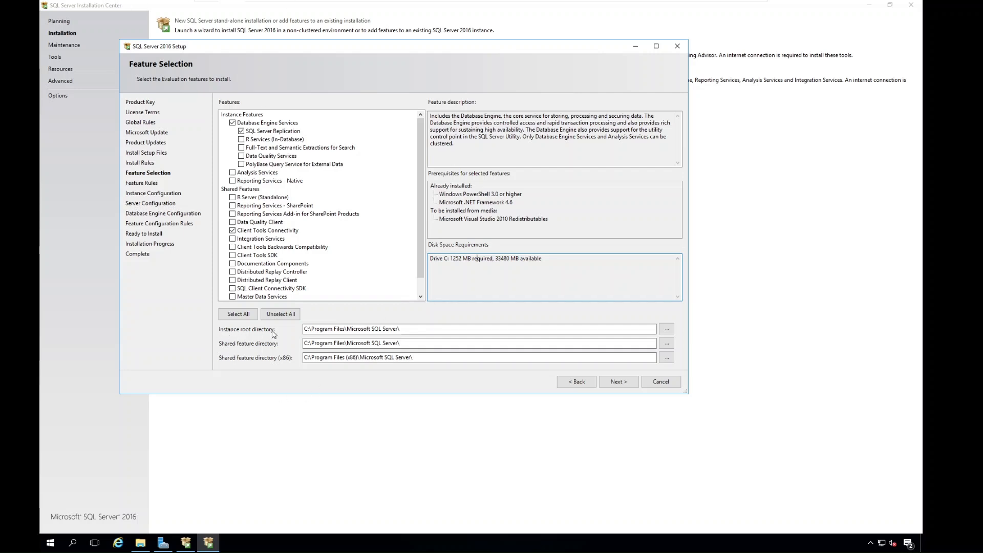
click(418, 328)
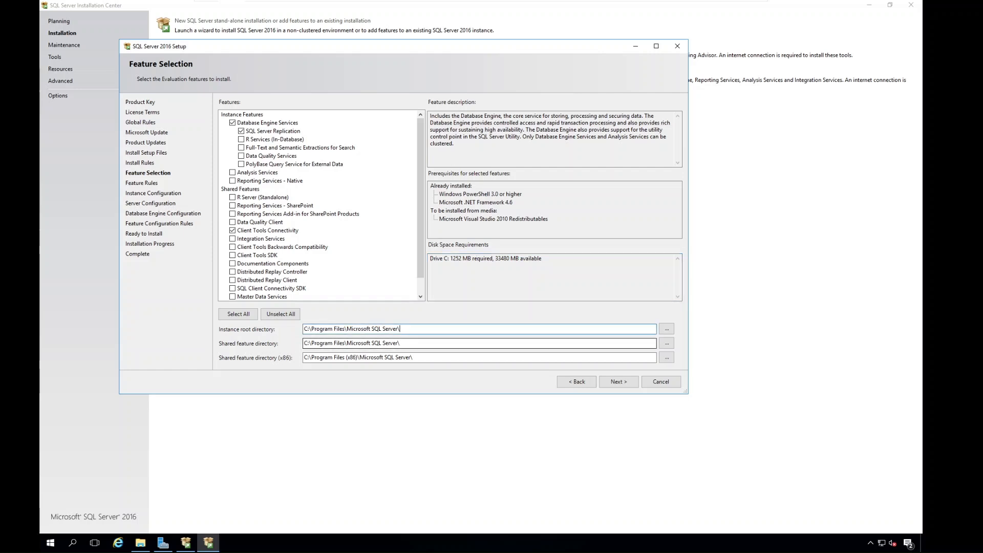
drag(402, 343, 238, 349)
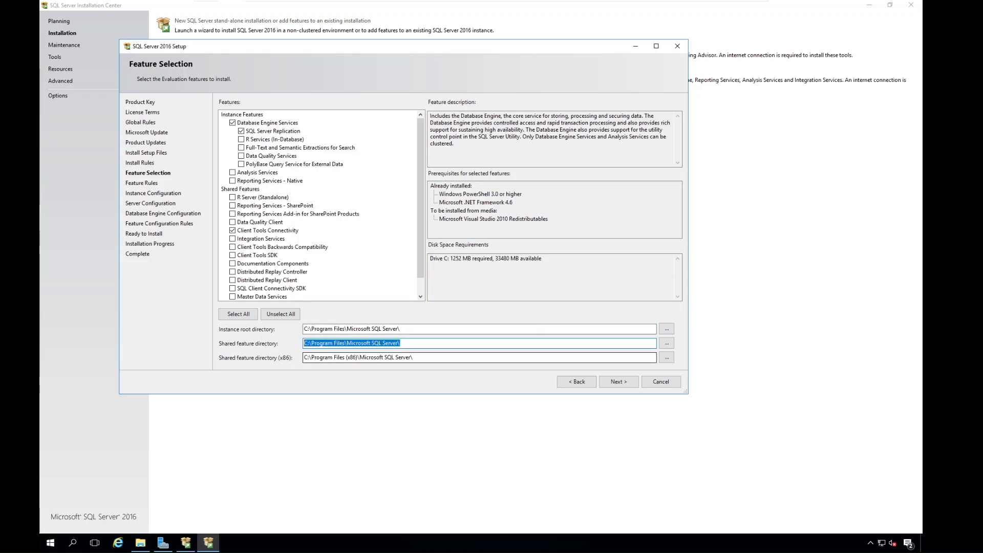
drag(414, 358, 312, 358)
Confirm the feature selection and show the details of each rule on the Feature Rules page.
click(618, 382)
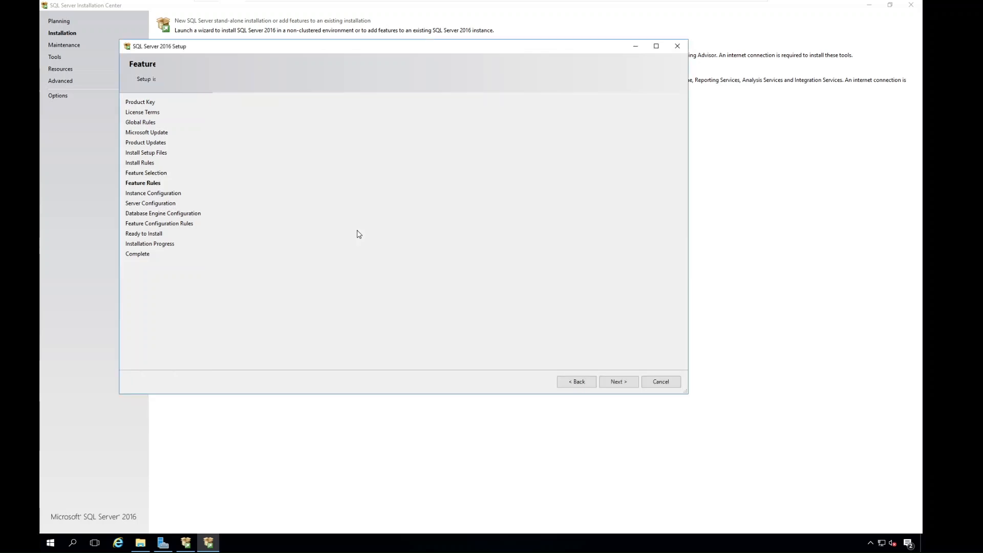
click(577, 382)
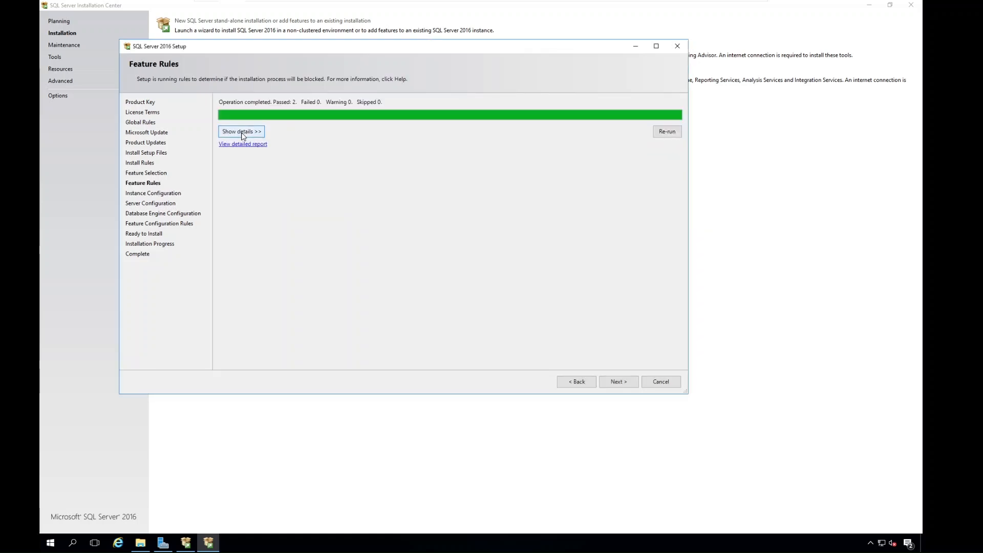
click(243, 135)
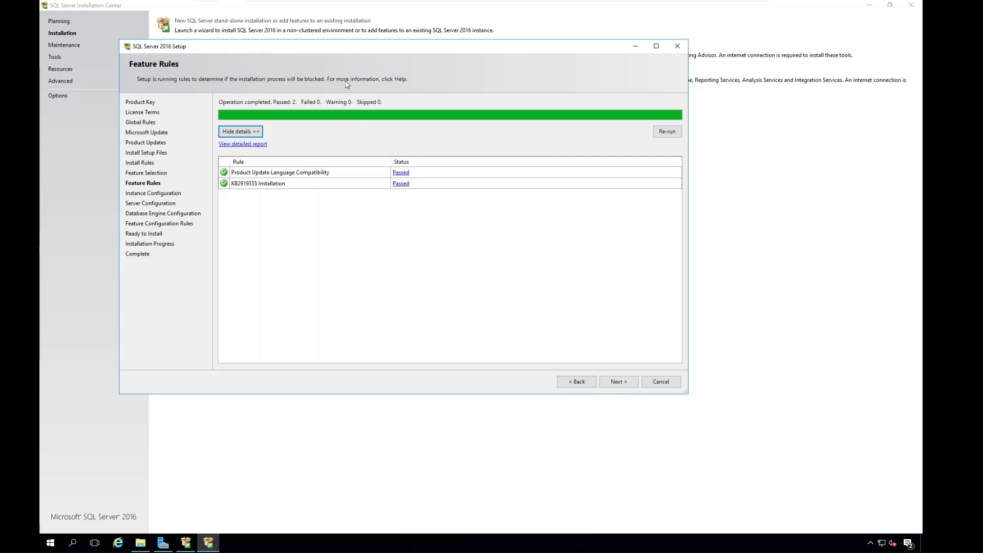
Keep the default instance with instance ID MSSQLSERVER and continue the setup to Server Configuration.
click(607, 383)
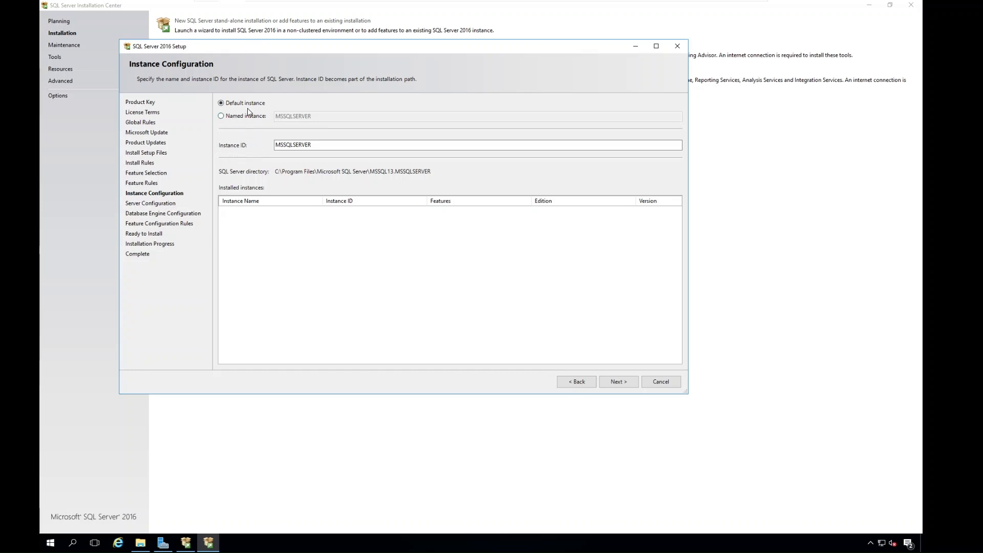
drag(312, 145, 275, 145)
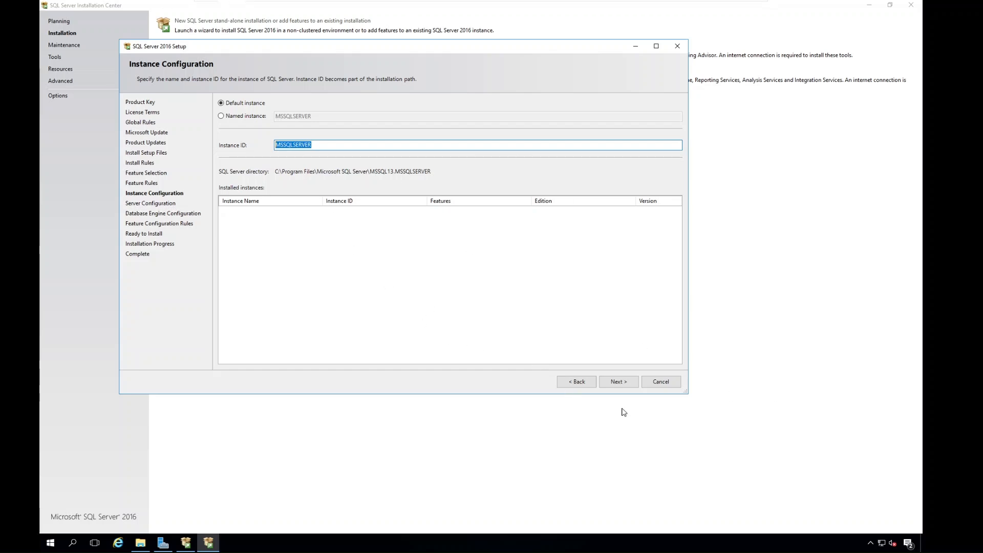
click(618, 382)
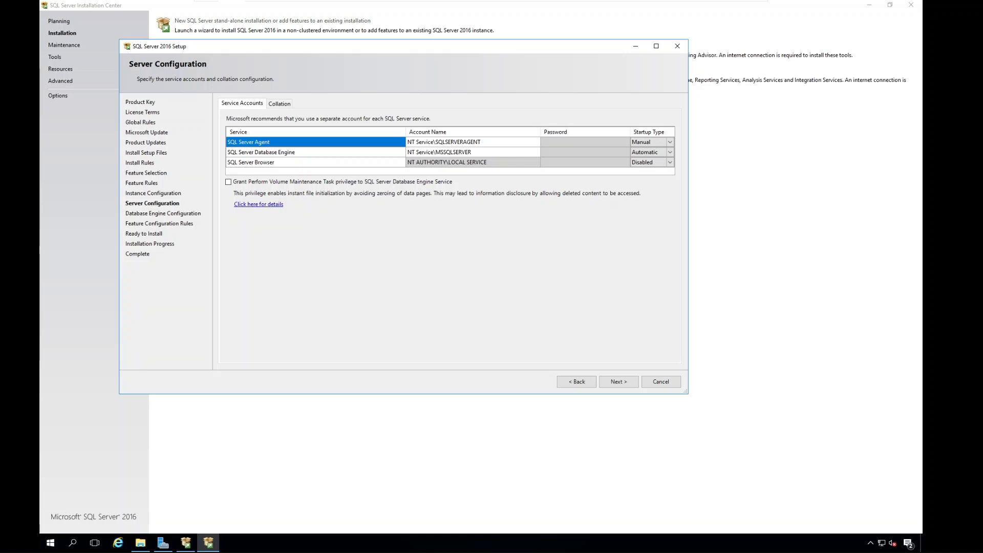
Examine the service accounts assigned to the SQL Server Database Engine and SQL Server Agent services.
click(288, 154)
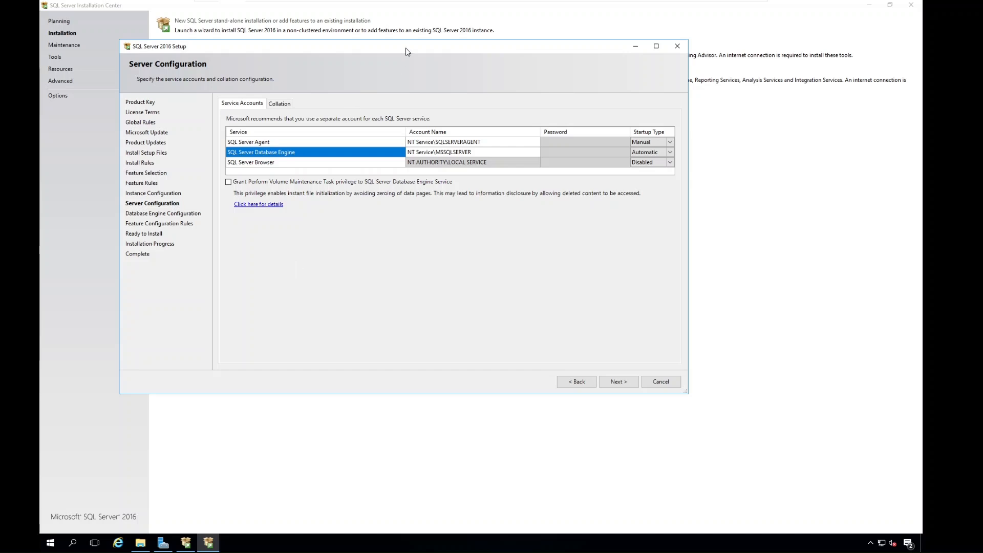
click(431, 151)
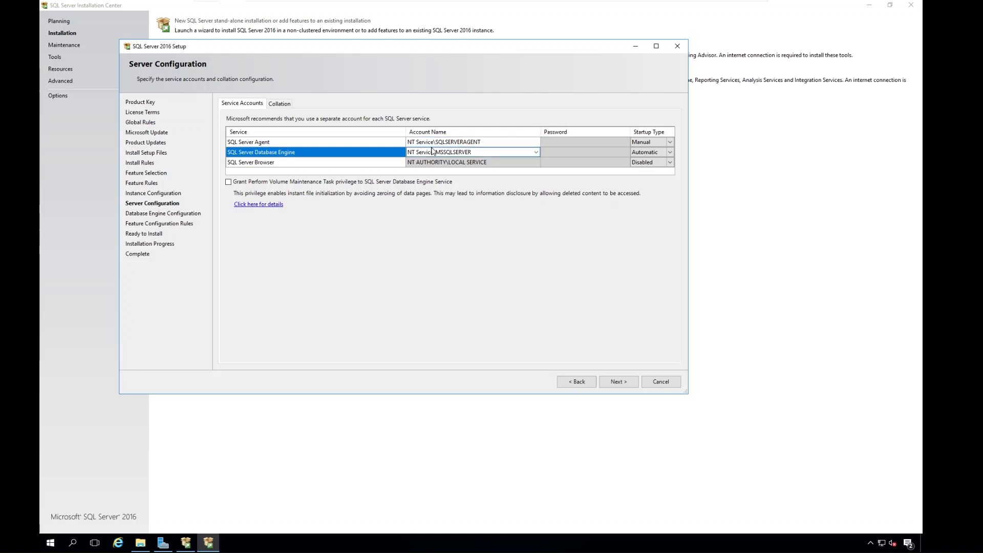
click(431, 142)
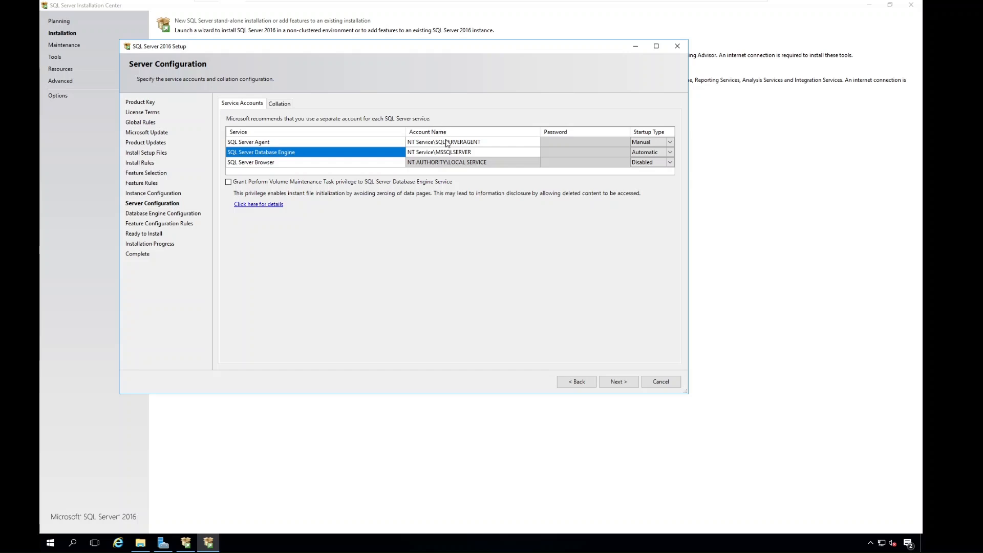
click(431, 152)
click(425, 143)
click(369, 143)
click(376, 155)
click(425, 153)
Set the SQL Server Agent startup type to Automatic and accept the SQL_Latin1_General_CP1_CI_AS collation for the Database Engine.
click(656, 142)
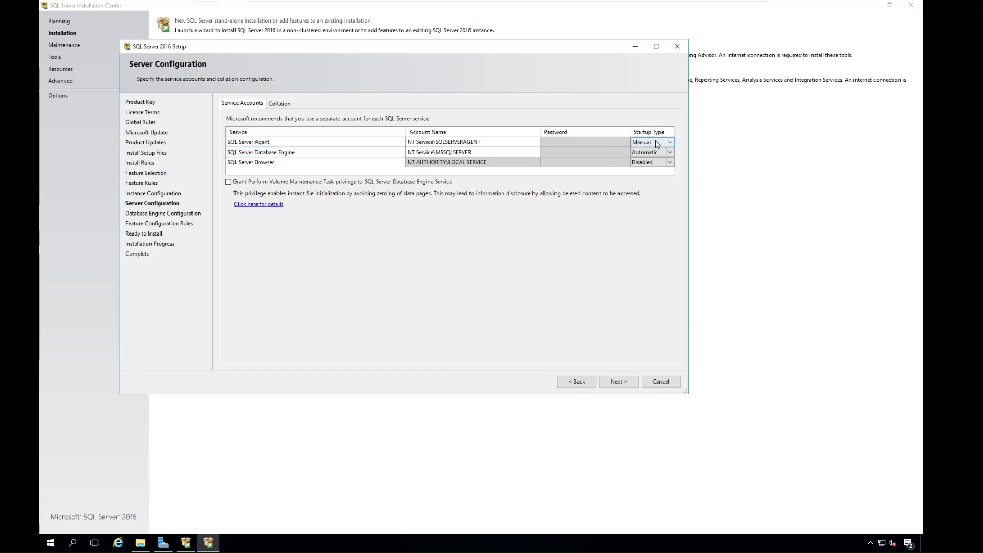
click(670, 145)
click(645, 151)
click(279, 104)
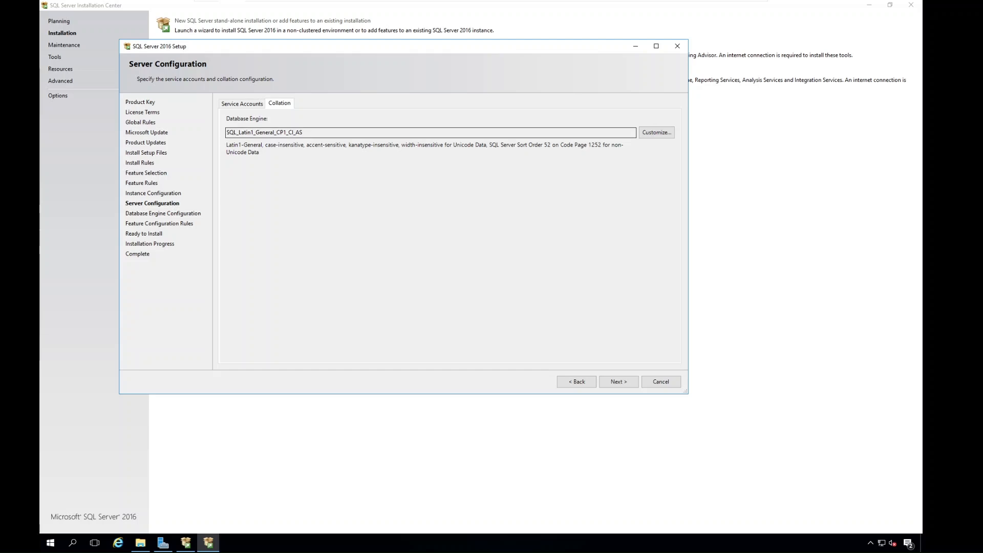
click(627, 383)
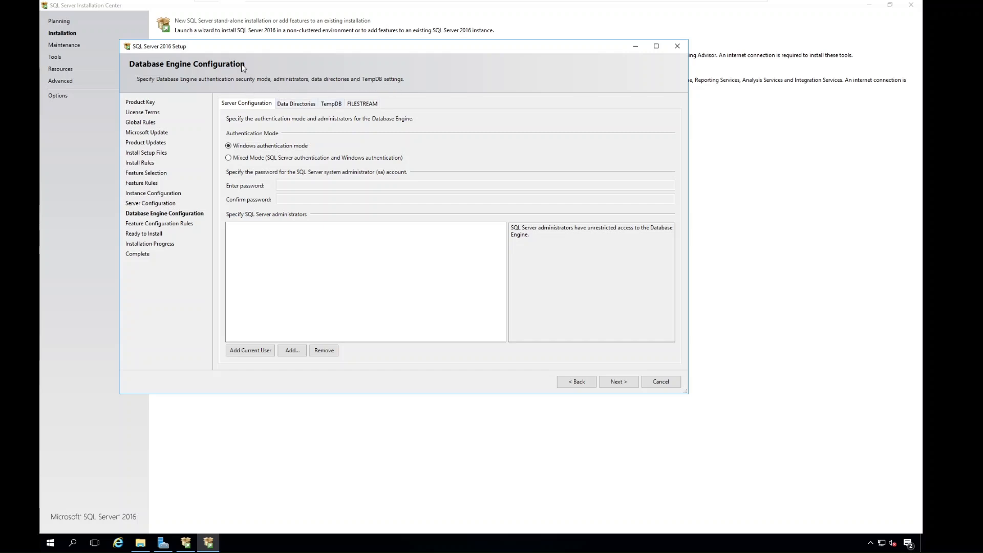
Enable Mixed Mode authentication, enter and confirm the sa account password, and add the current user as a SQL Server administrator.
mouse_move(240, 48)
mouse_down()
mouse_move(270, 49)
mouse_move(252, 50)
mouse_up()
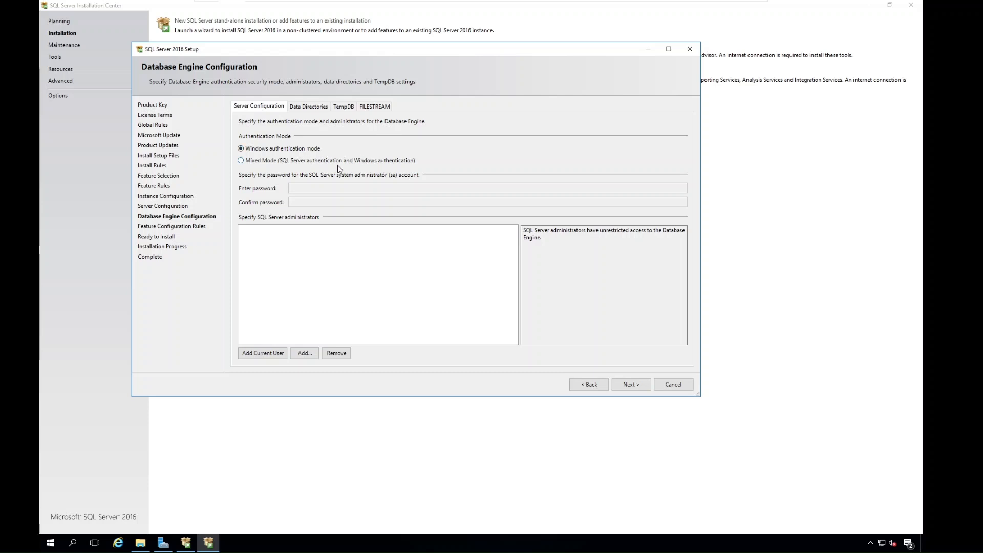
click(241, 161)
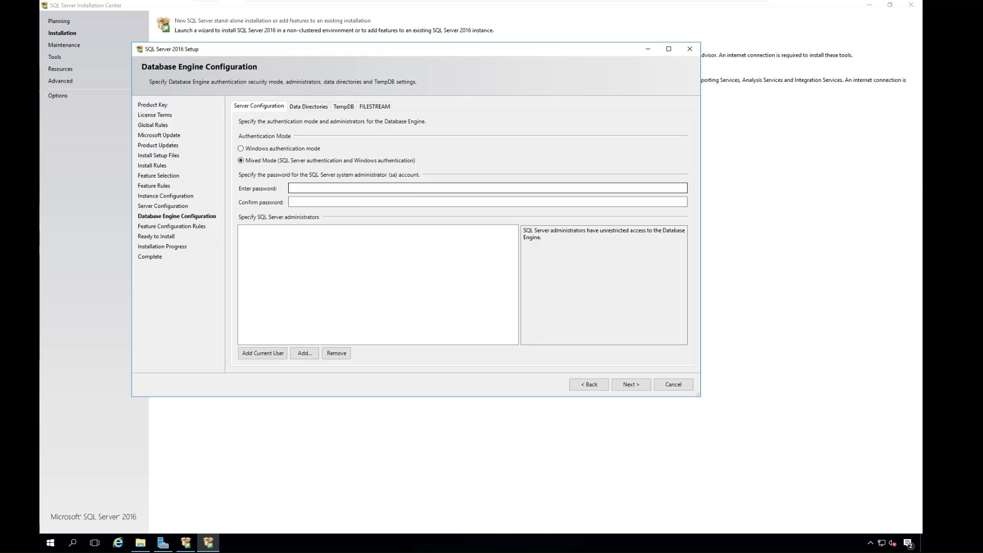
click(397, 187)
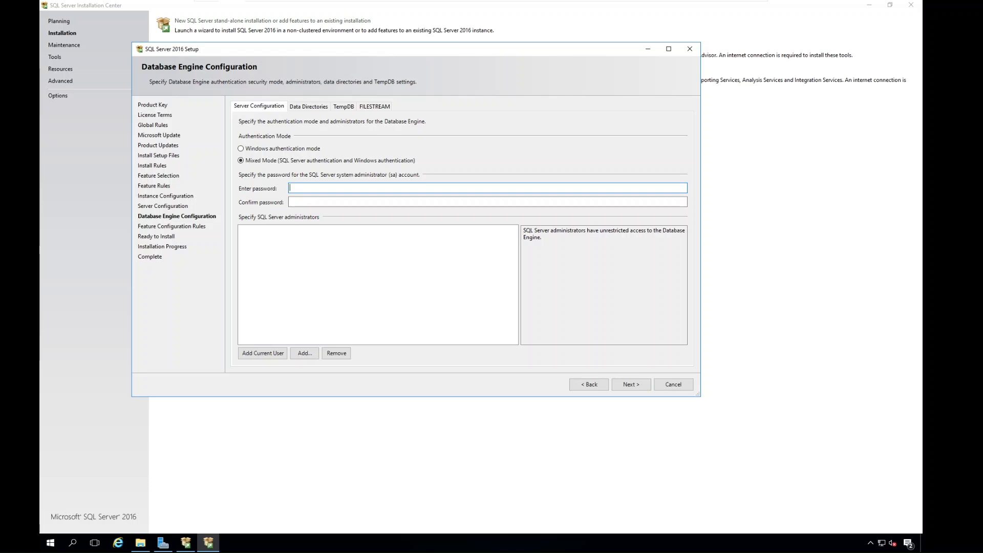
text(•••)
click(308, 202)
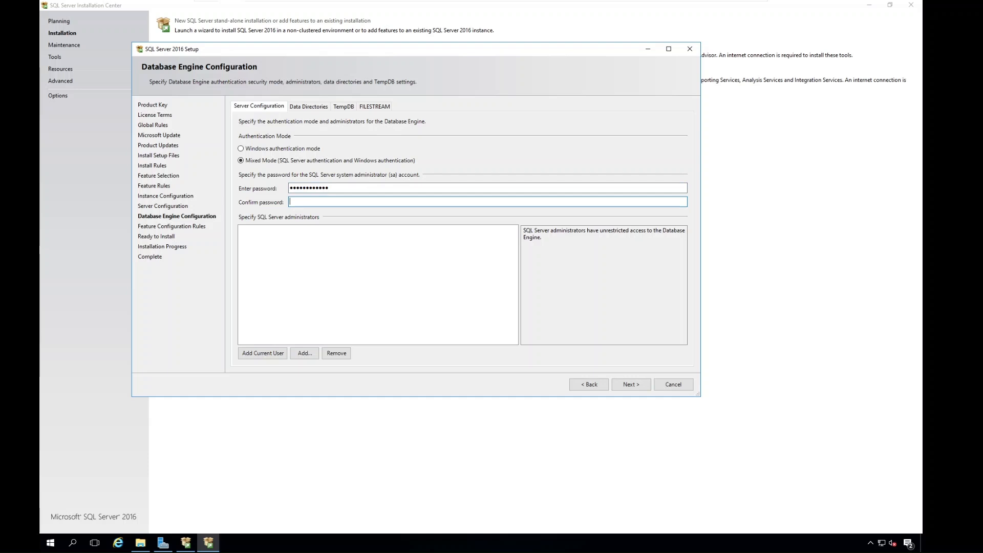
text(••••)
click(263, 354)
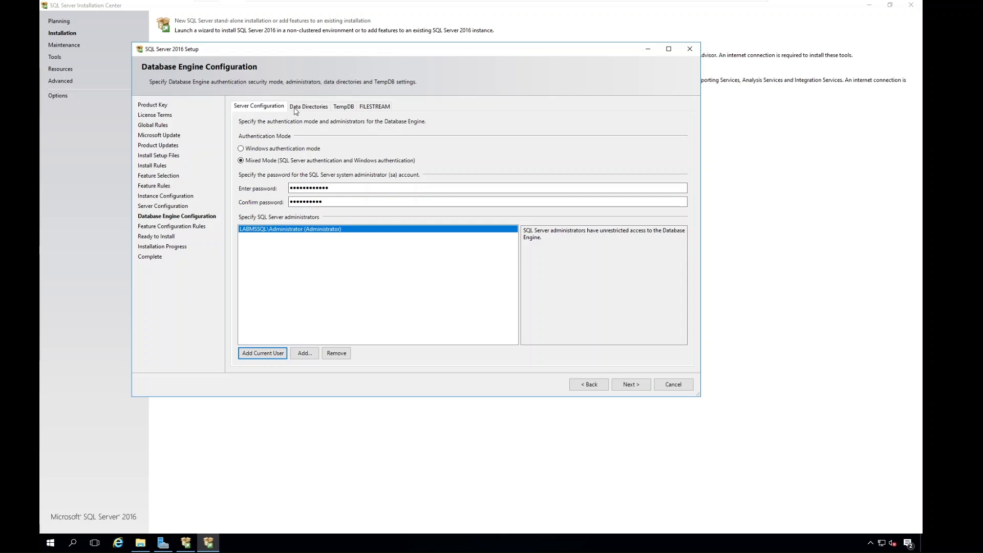
Re-enter the sa account password and its confirmation in the Database Engine server configuration so that both entries match.
click(305, 354)
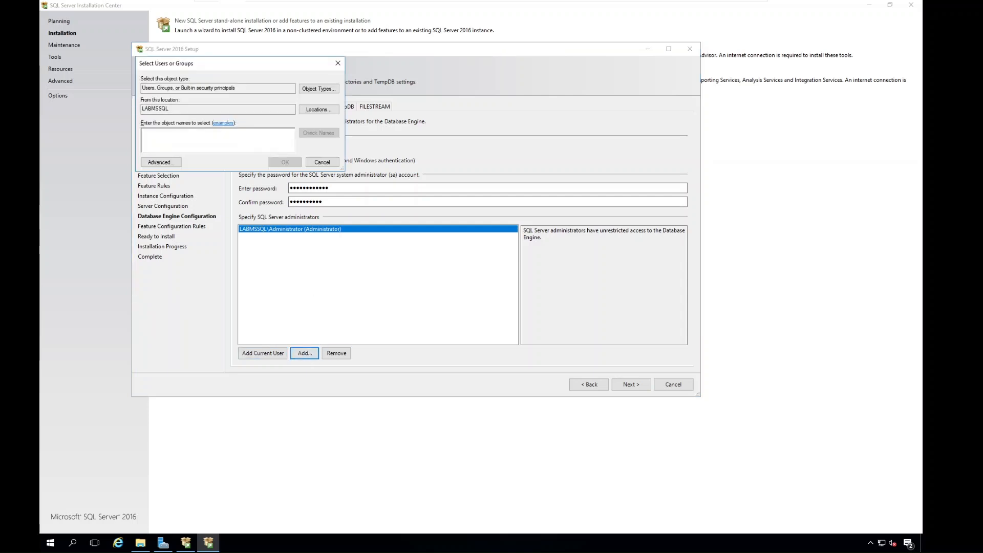
click(327, 162)
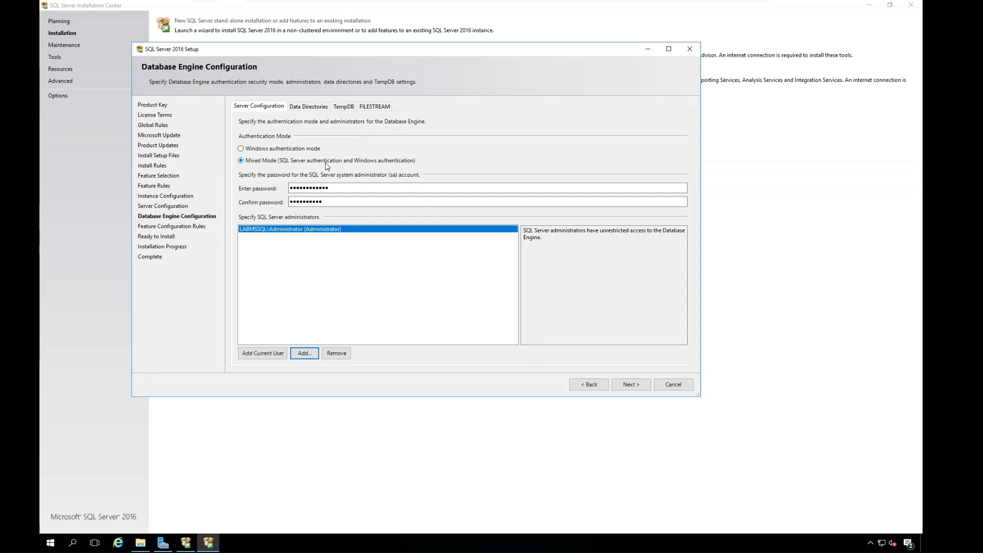
click(302, 107)
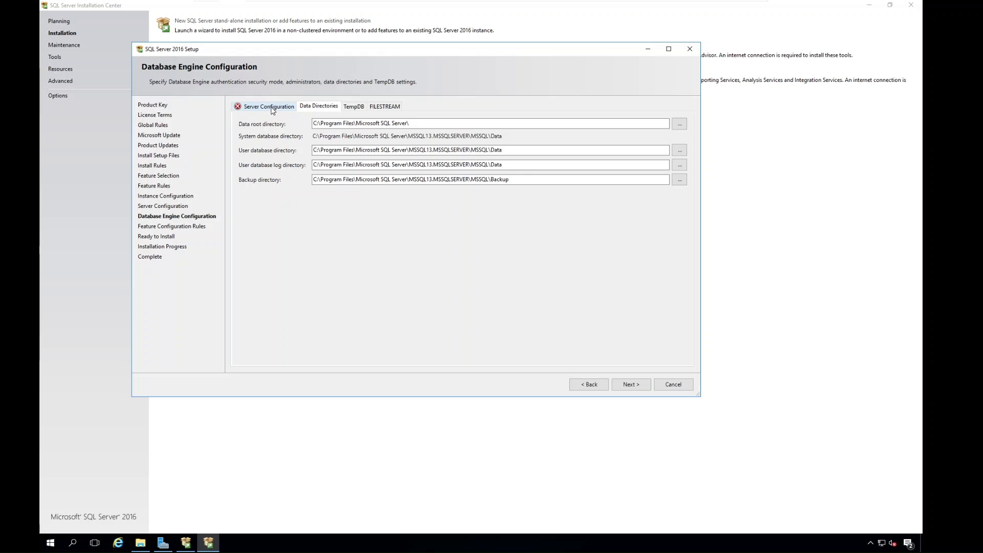
click(272, 108)
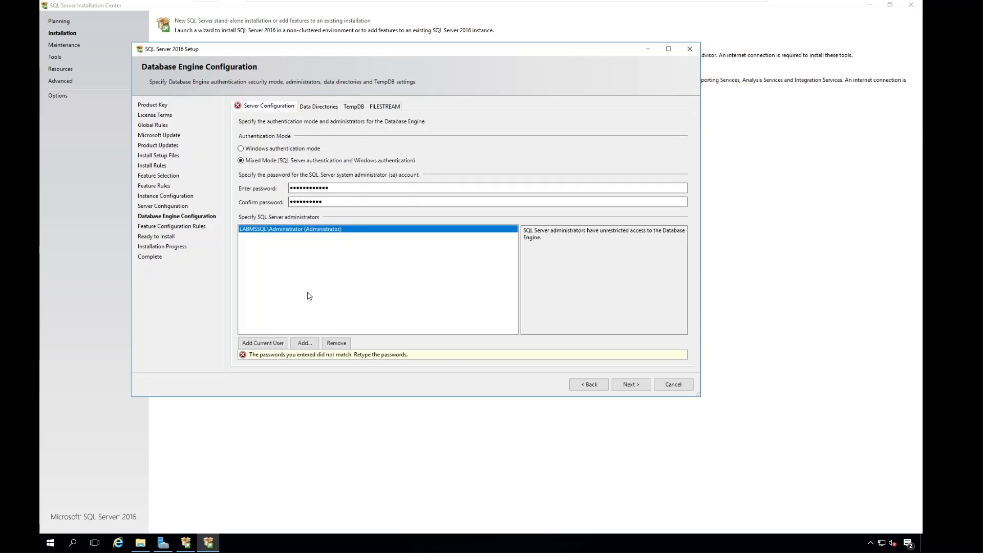
key(shift+Tab)
key(shift+Tab)
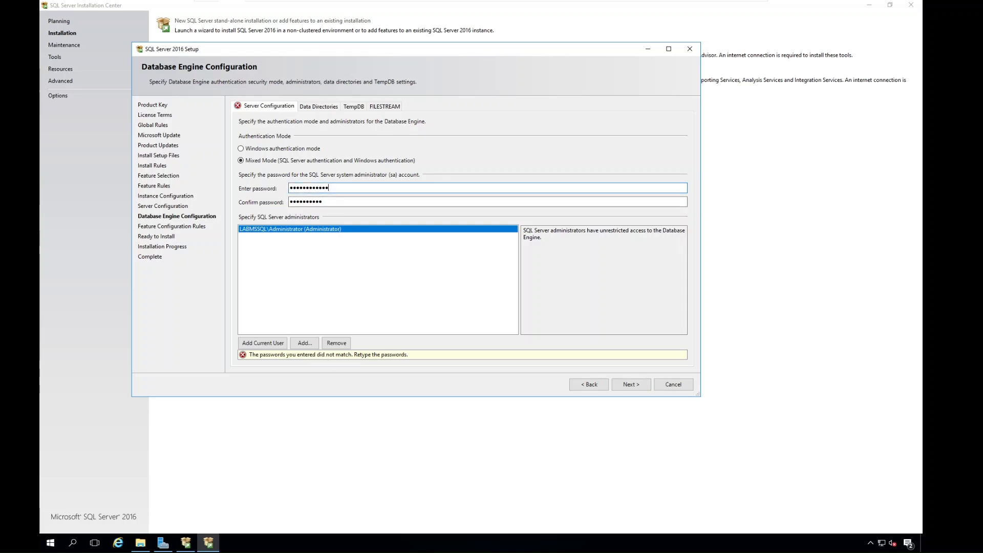
text(****)
Set the Database Engine data root directory to C:\SQL_DATA_FILES.
click(308, 106)
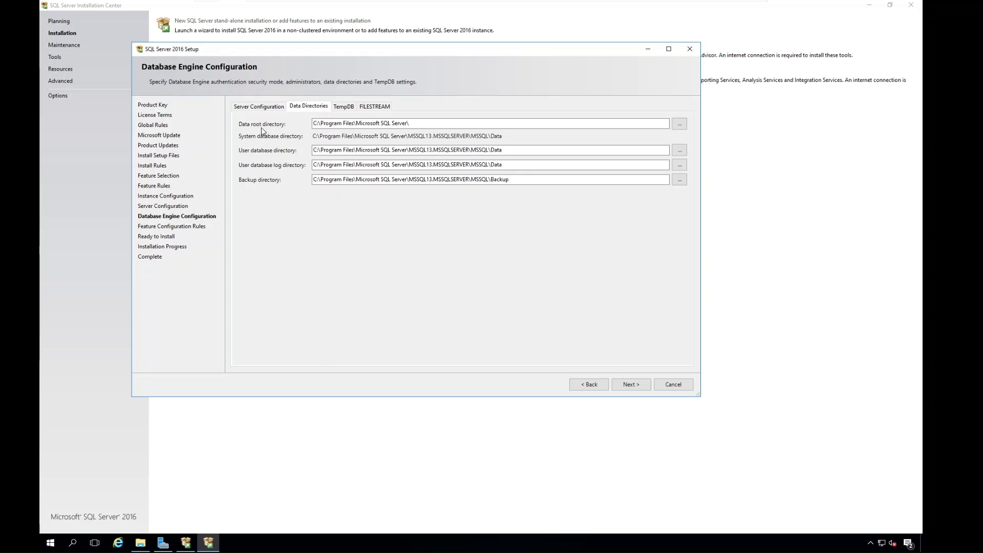
click(680, 124)
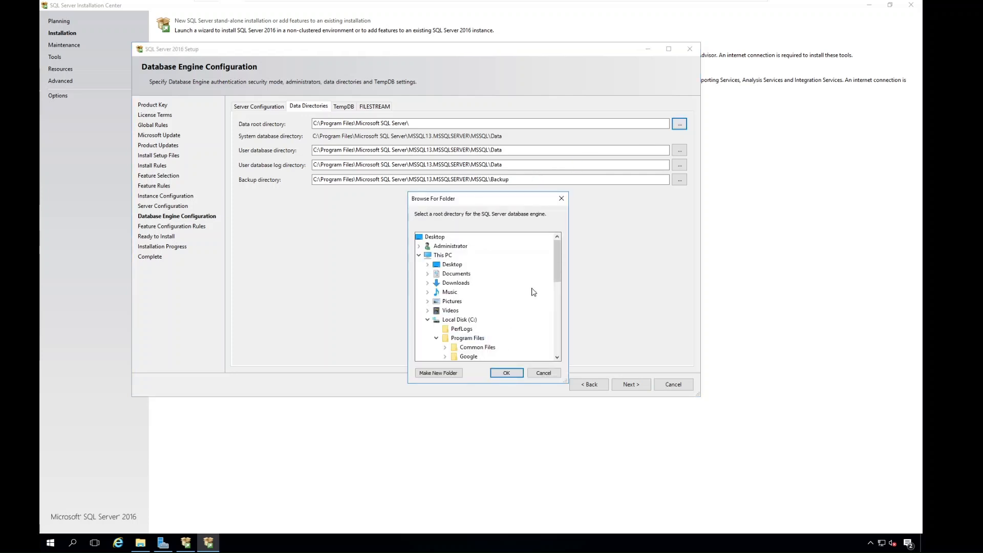
drag(562, 269, 564, 311)
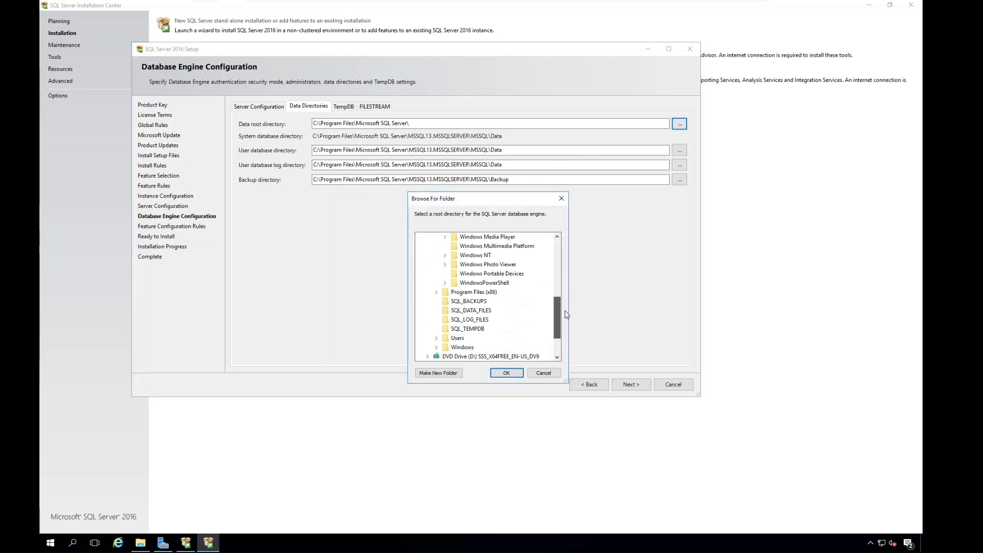
click(475, 311)
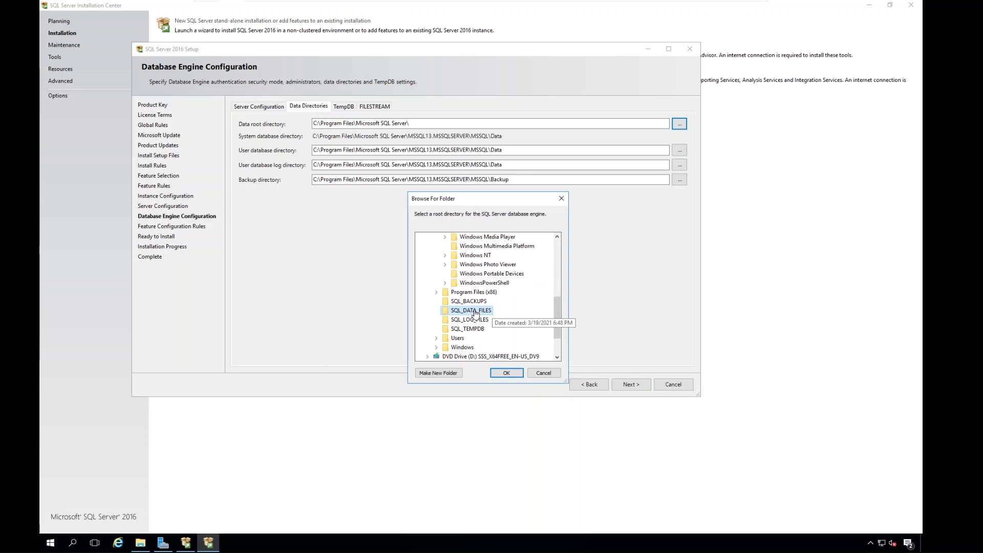
click(506, 374)
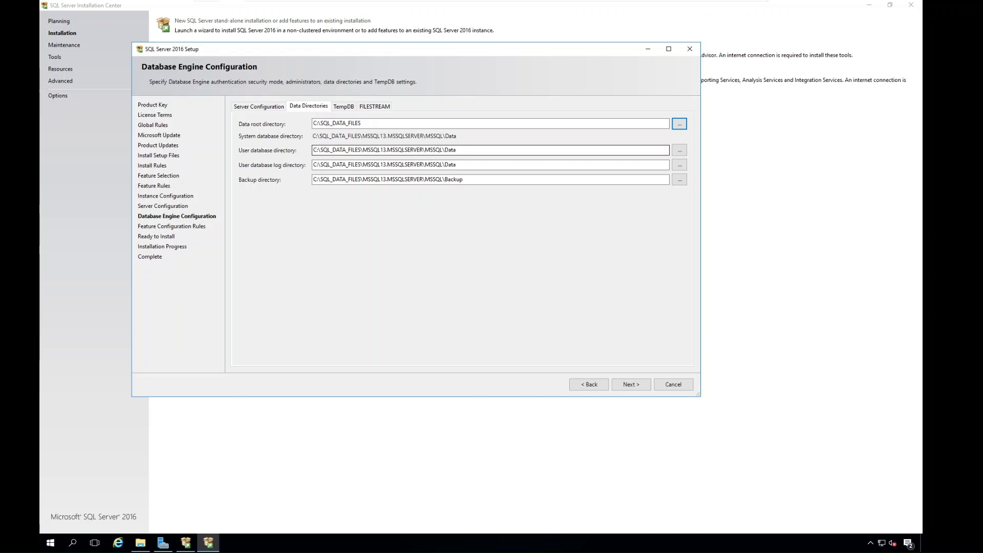
Set the user database directory to the SQL_DATA_FILES folder on drive C.
drag(402, 151, 494, 155)
click(684, 152)
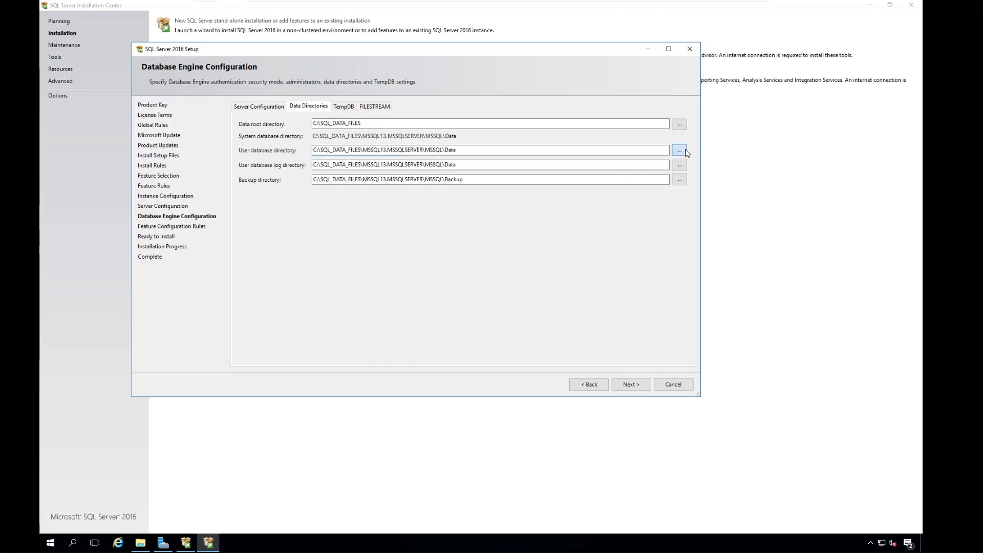
click(450, 301)
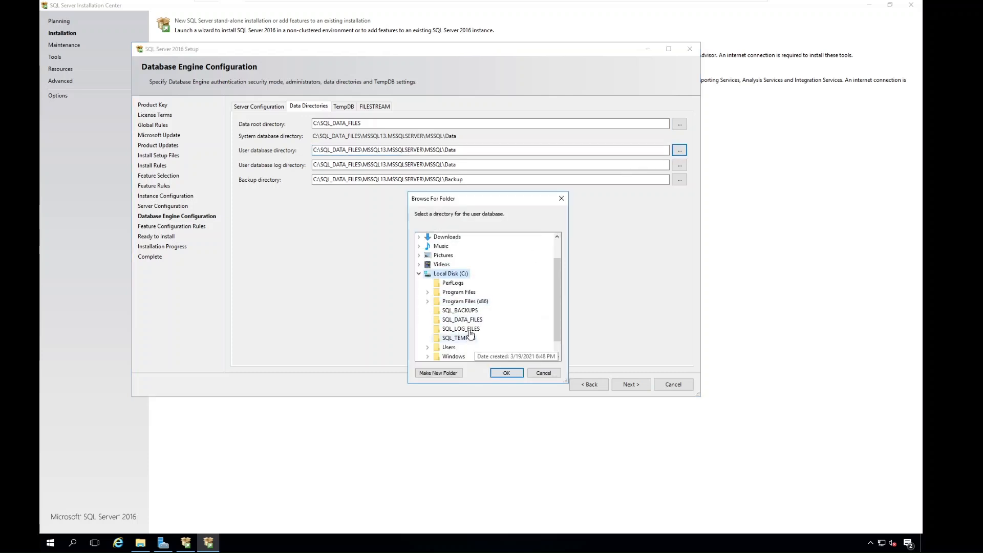
click(456, 320)
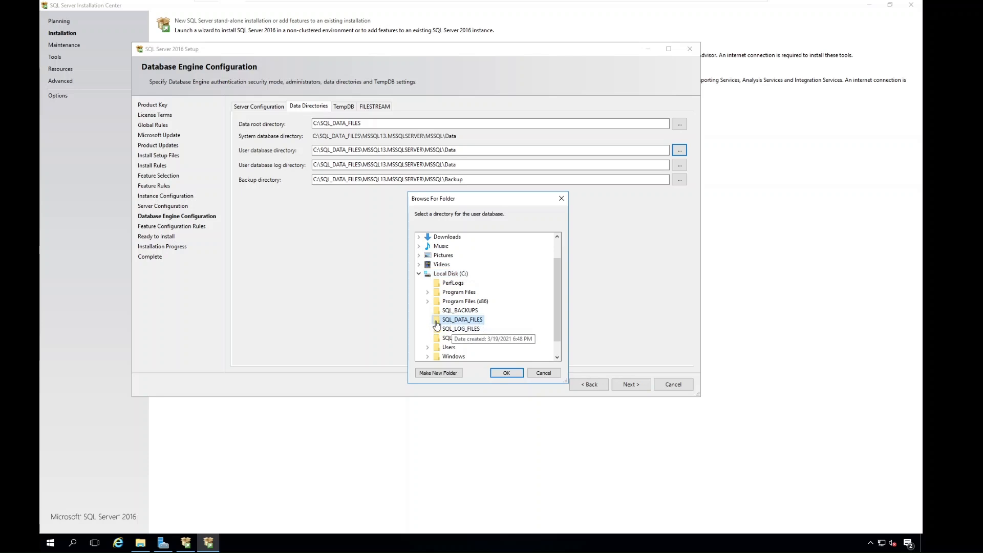
click(509, 375)
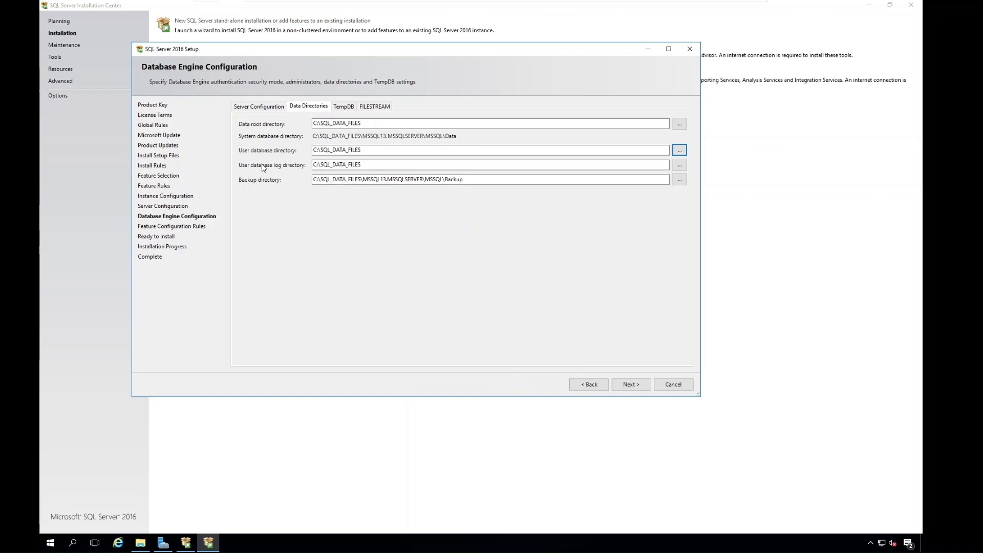
Set the user database log directory to the SQL_LOG_FILES folder on drive C.
click(679, 165)
scroll(558, 274, down, 2)
click(481, 320)
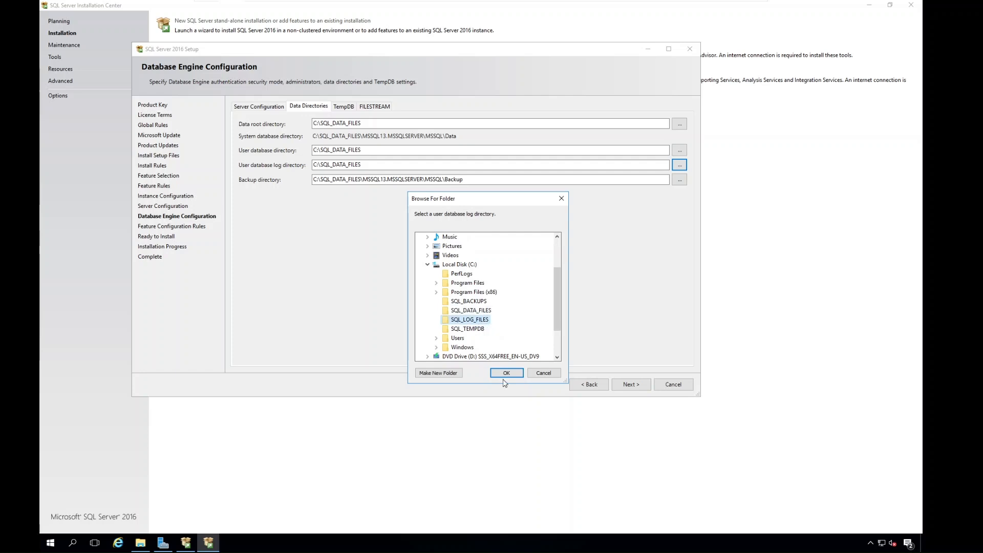
click(506, 373)
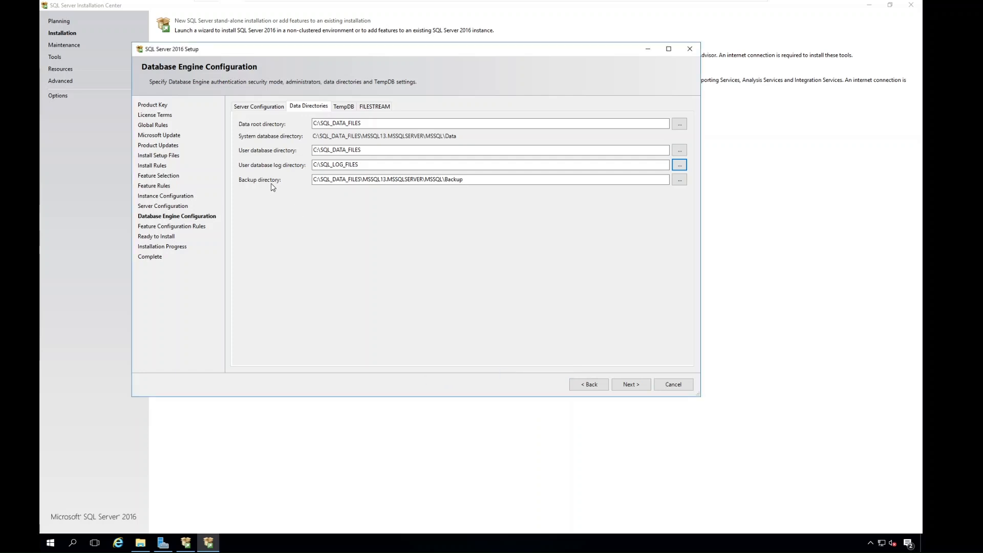
Set the backup directory to the SQL_BACKUPS folder on drive C.
click(680, 179)
double_click(451, 301)
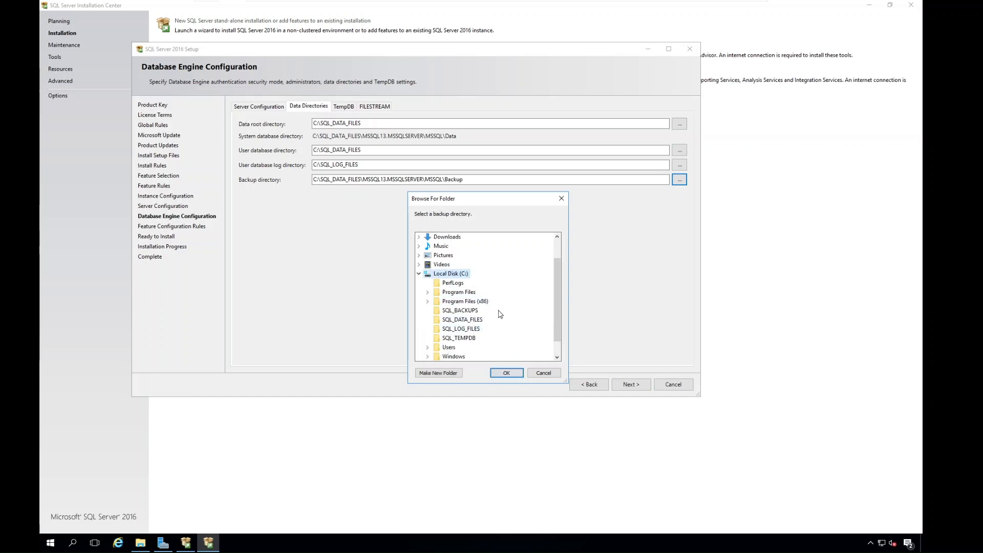
click(460, 310)
click(506, 373)
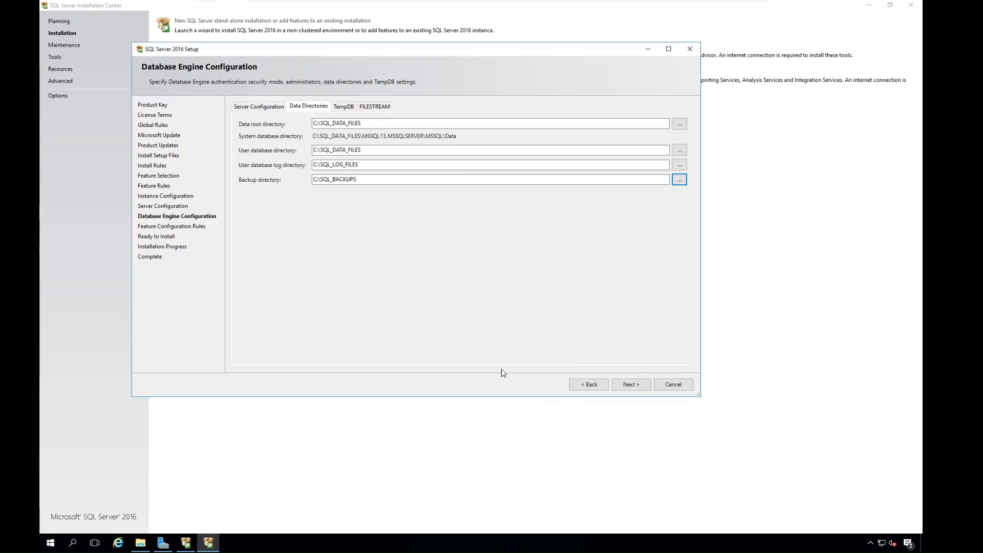
Replace the default TempDB data directory with the SQL_TEMPDB folder on drive C.
click(347, 108)
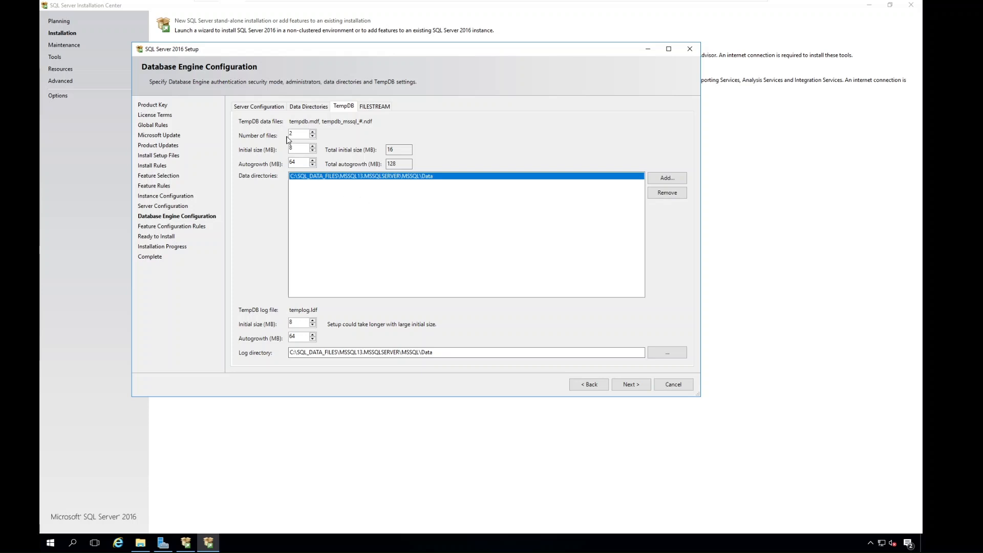
click(660, 193)
click(664, 178)
double_click(450, 301)
click(459, 319)
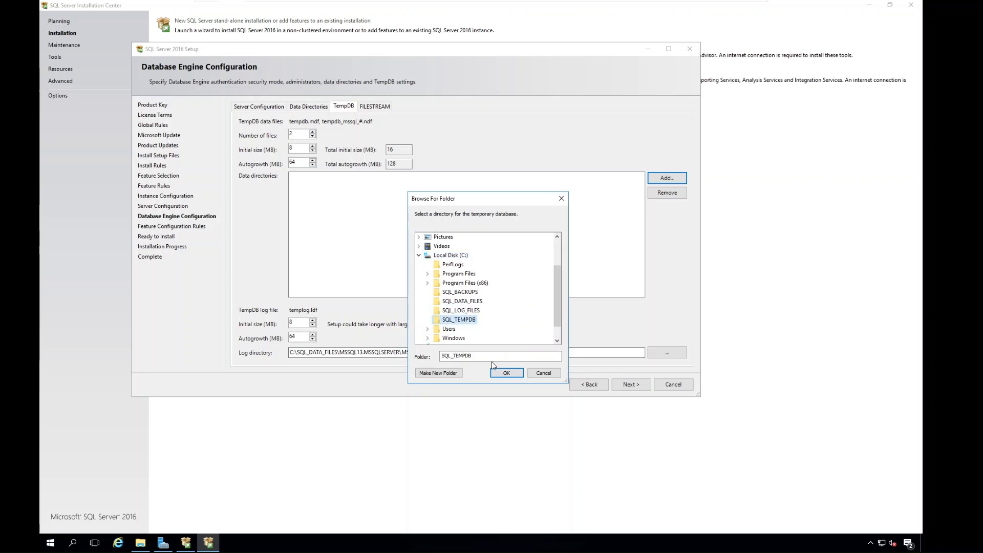
click(498, 377)
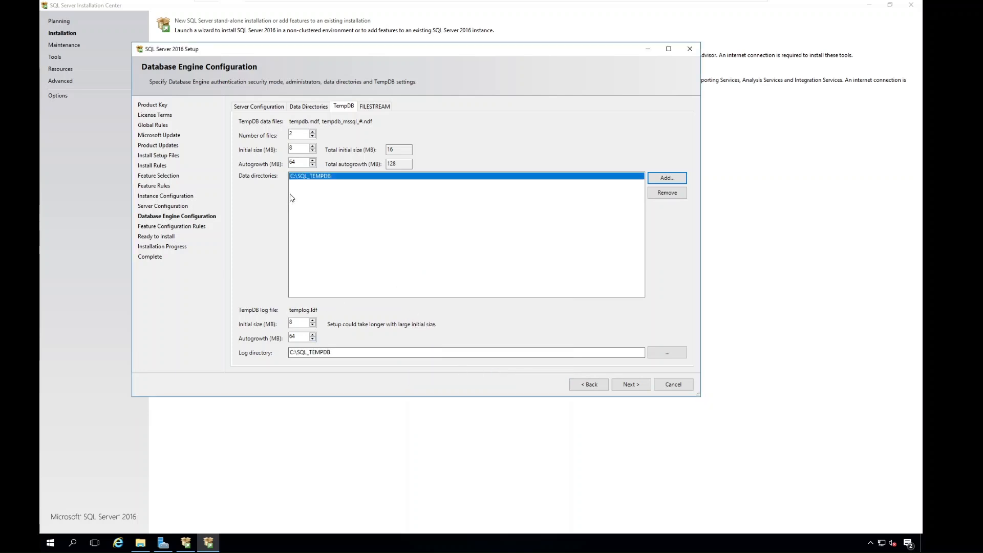
Set the initial size of both the TempDB data files and the TempDB log file to 128 MB.
click(294, 148)
text(128)
drag(297, 323, 280, 325)
text(1)
double_click(291, 134)
Enable FILESTREAM for Transact-SQL access and file I/O access, and continue the setup to Ready to Install.
click(369, 105)
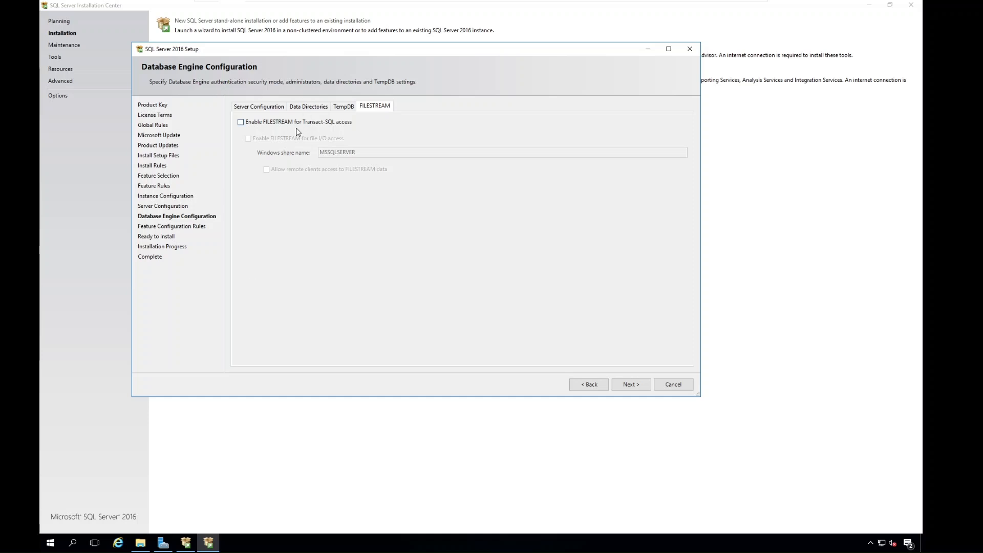
click(240, 122)
click(247, 139)
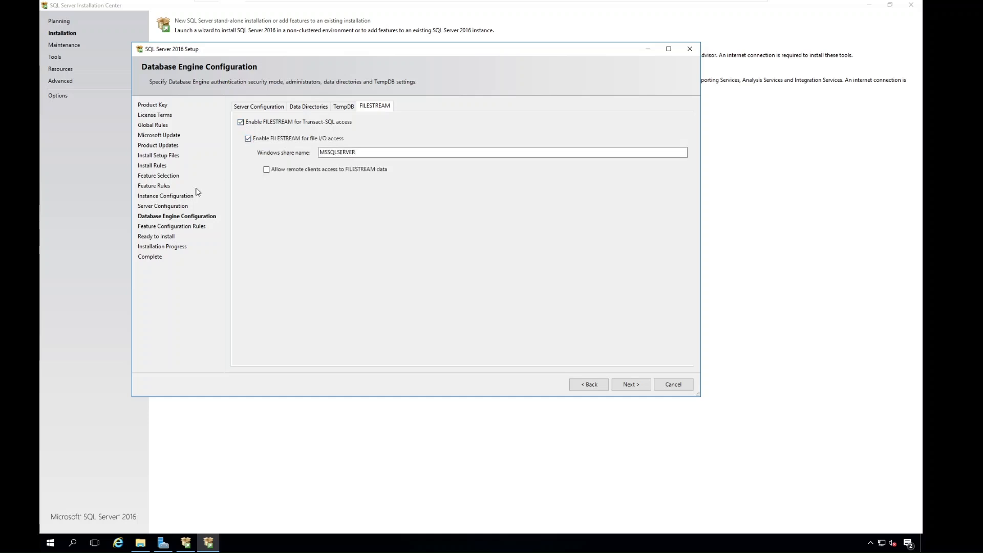
click(629, 387)
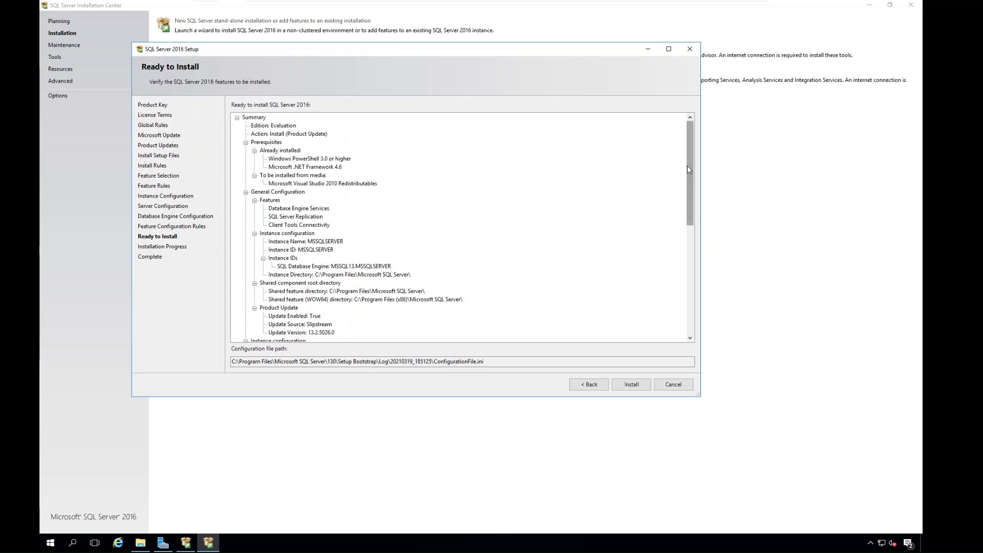
Review the installation summary and the configuration file path, and start the SQL Server 2016 installation.
drag(690, 165, 718, 269)
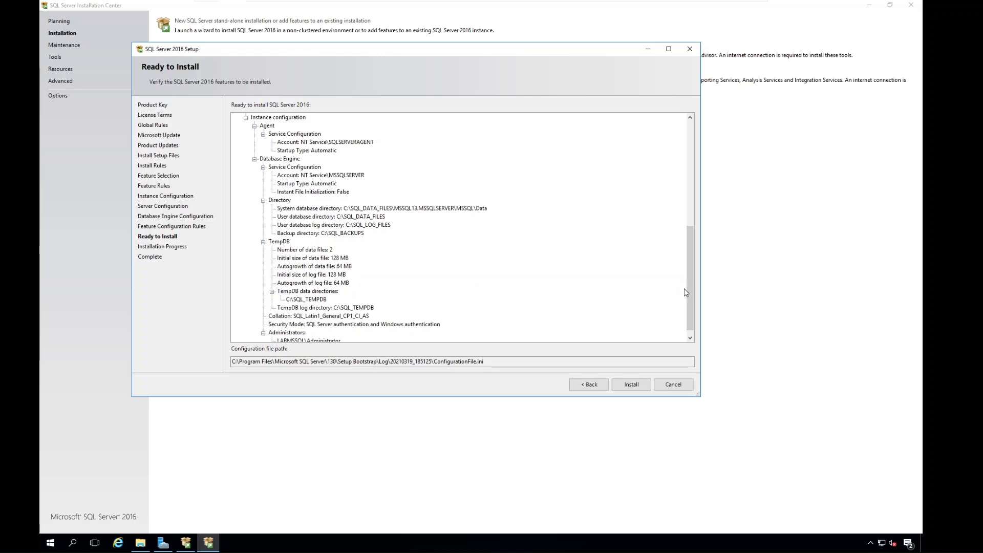
scroll(687, 259, down, 1)
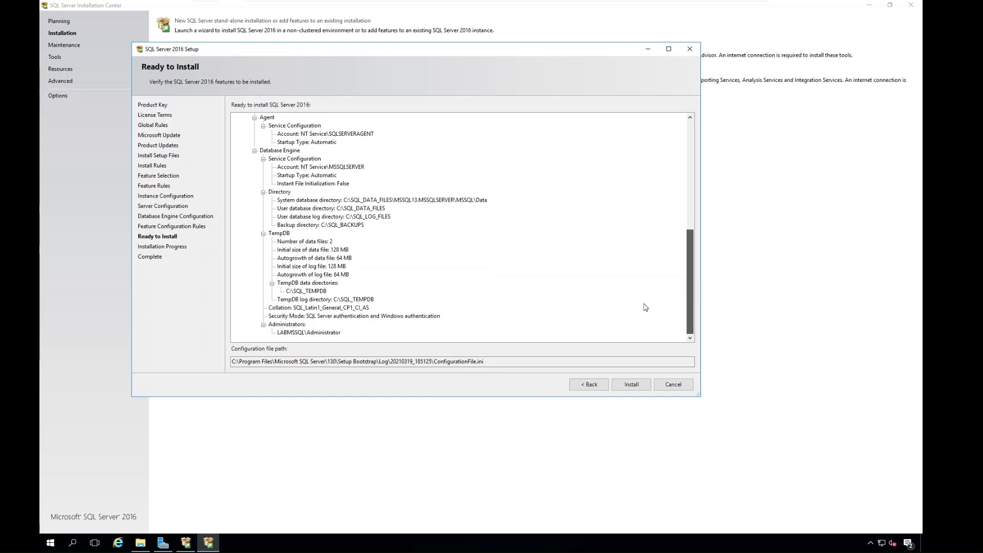
scroll(299, 297, up, 2)
scroll(298, 296, down, 2)
click(483, 362)
drag(483, 362, 228, 364)
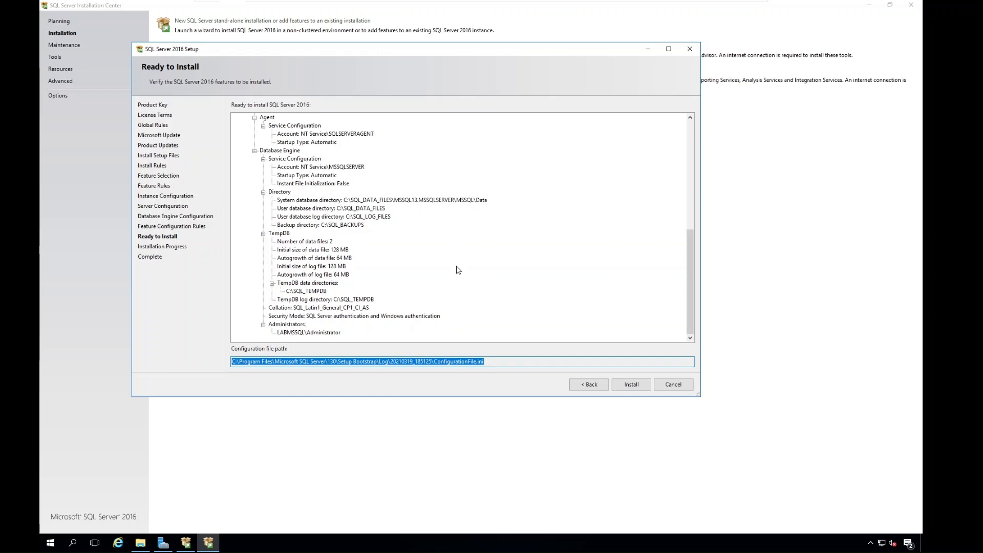
click(637, 387)
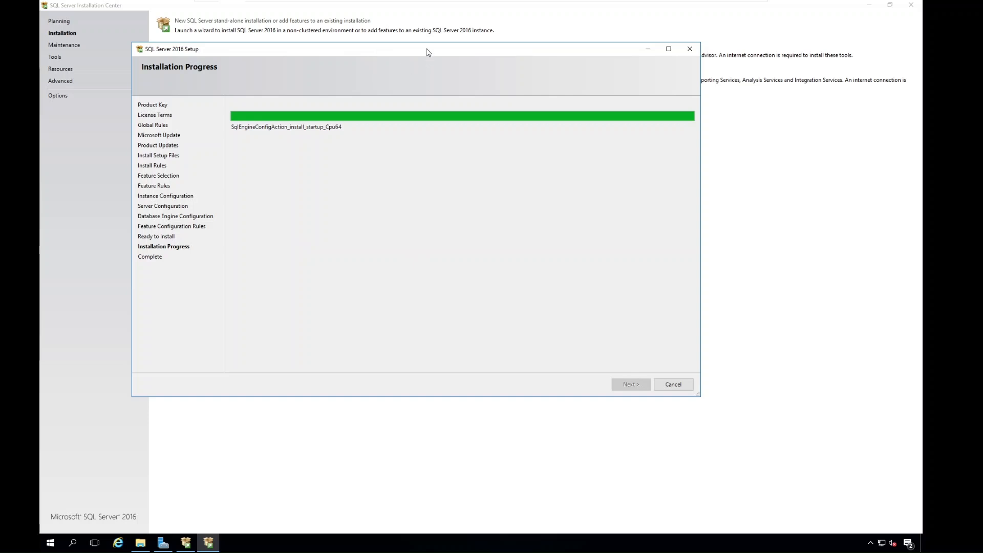
Open the setup summary log file and examine its feature results, service accounts, directories and TempDB settings.
drag(436, 53, 461, 72)
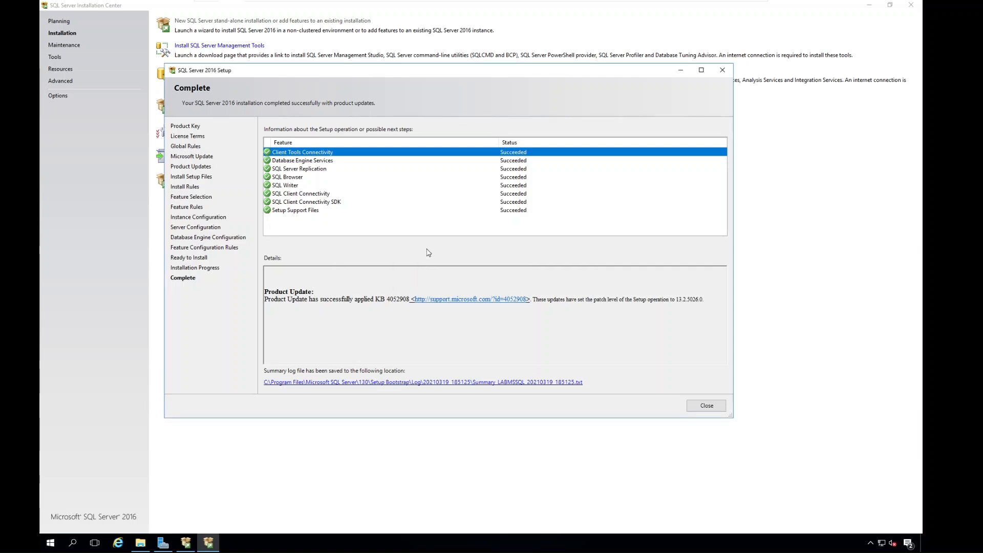
click(421, 382)
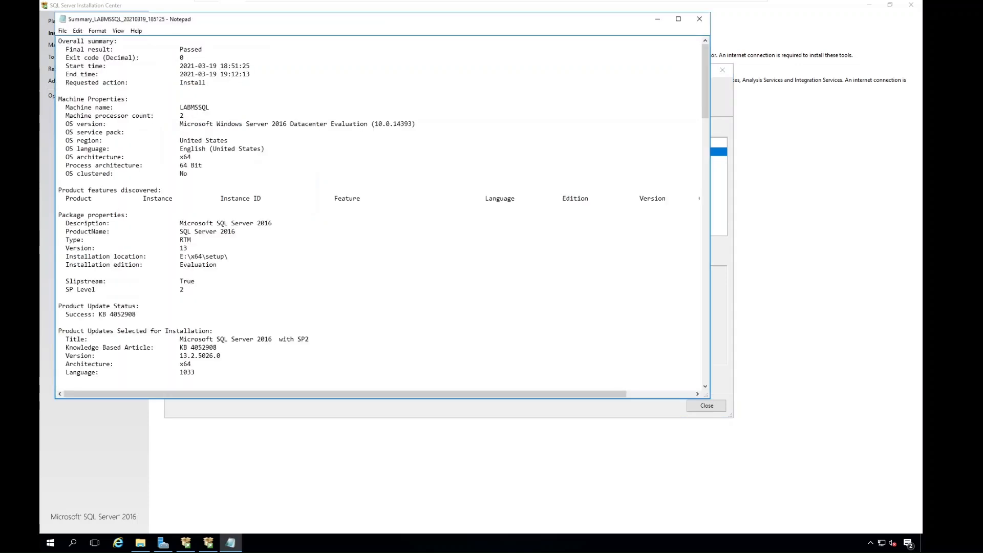
scroll(382, 211, down, 20)
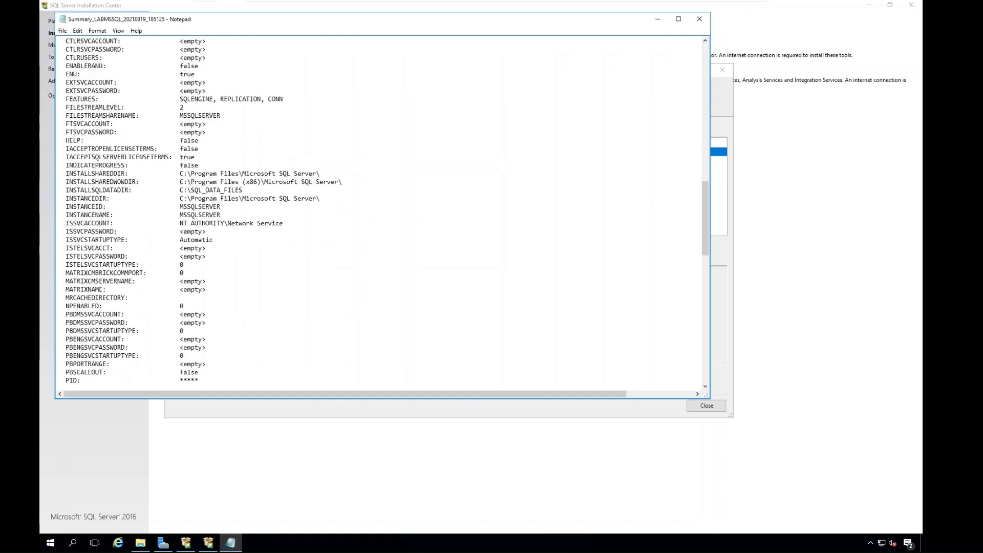
scroll(382, 211, down, 20)
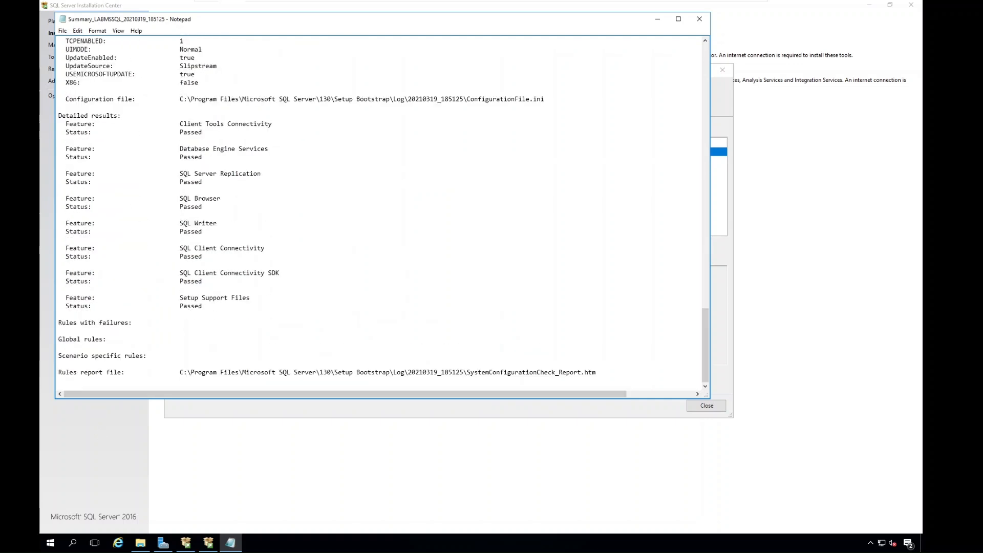
scroll(382, 211, up, 9)
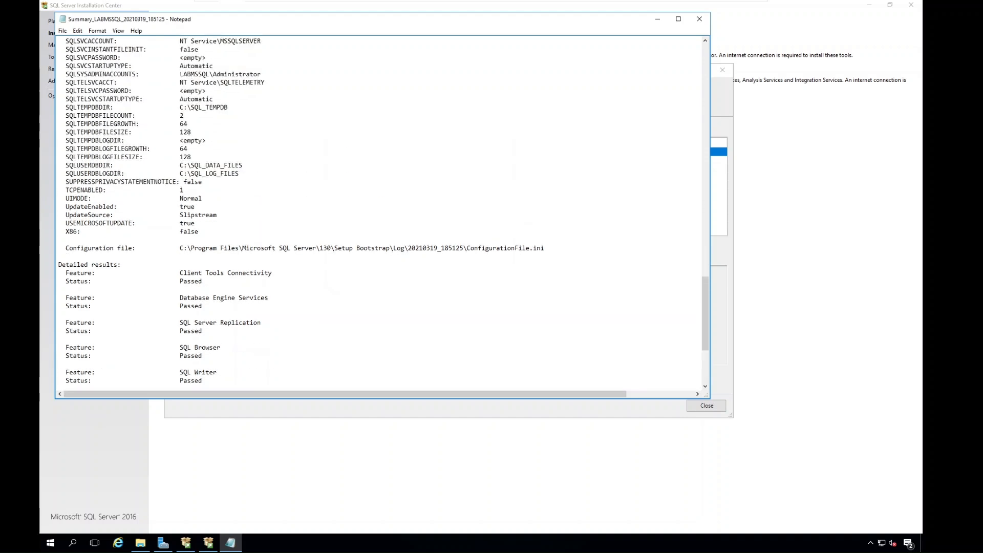
drag(180, 157, 198, 165)
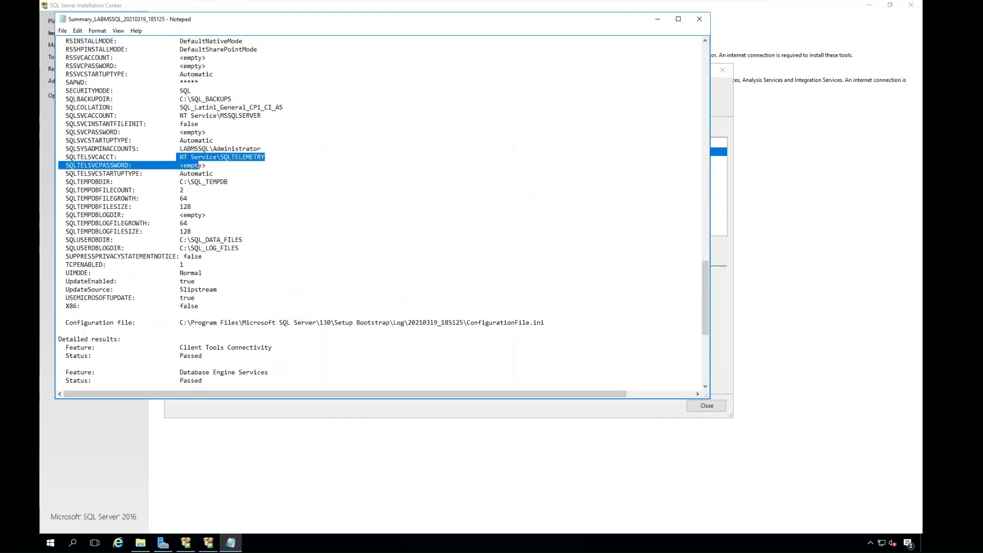
scroll(382, 211, up, 13)
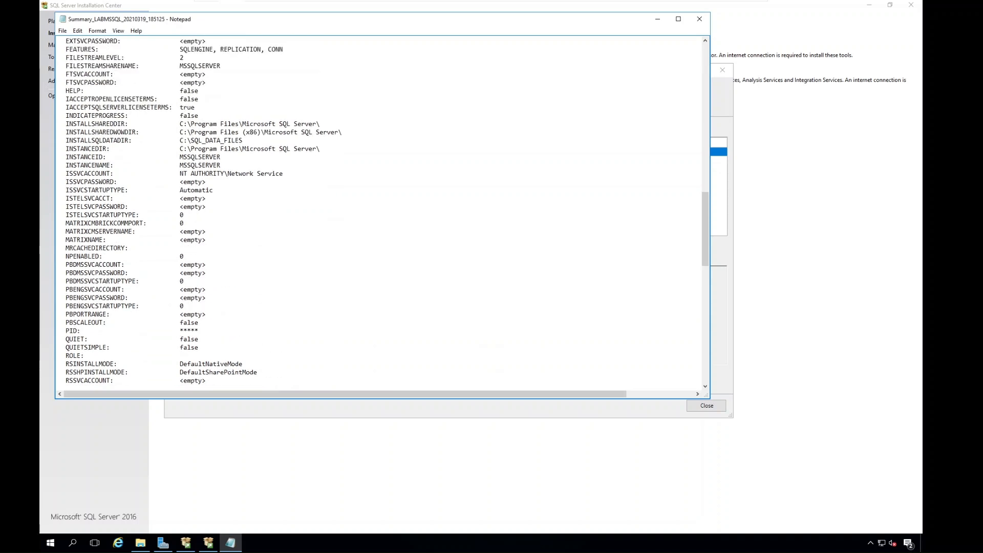
Review the setup summary log again, from the overall summary and user input settings to the detailed feature results.
scroll(382, 211, up, 20)
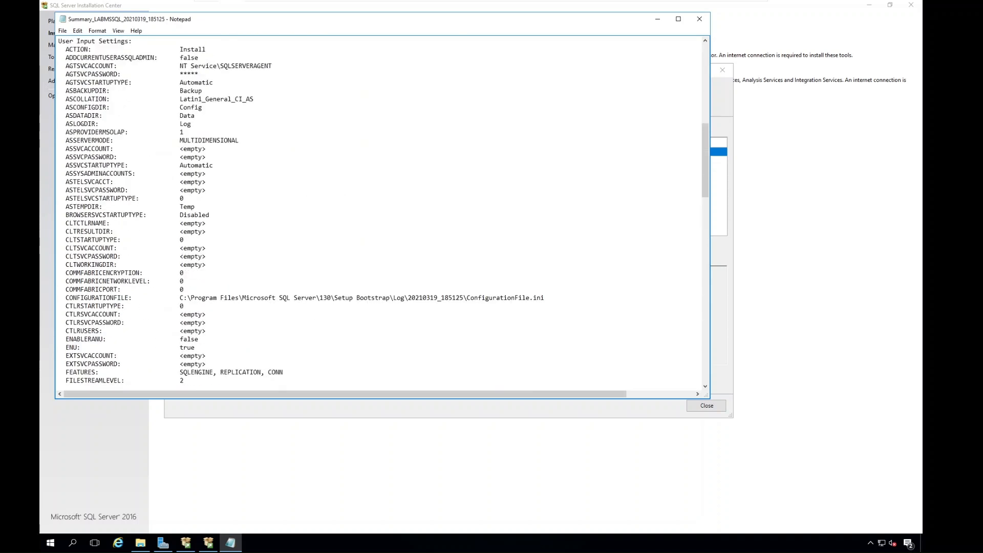
scroll(382, 211, up, 3)
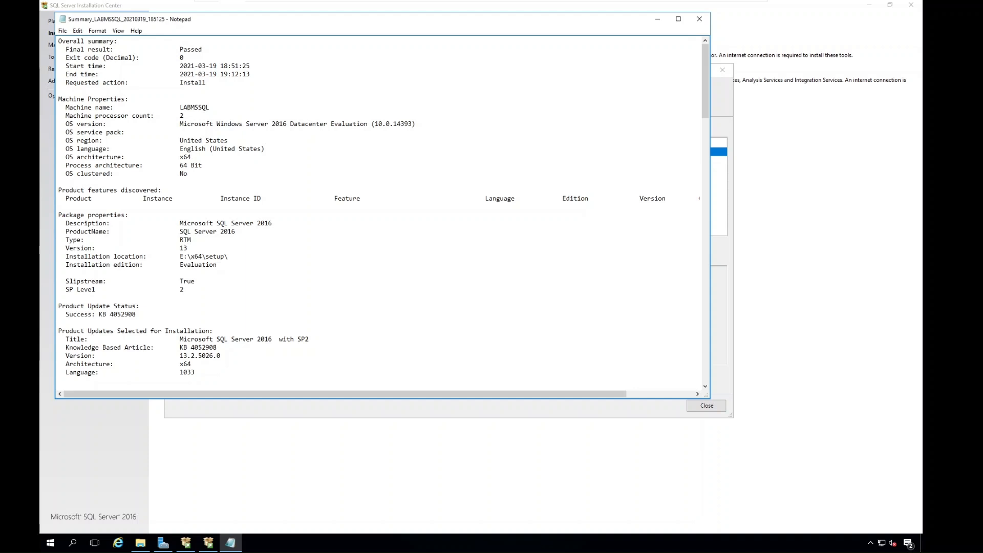
scroll(383, 211, down, 20)
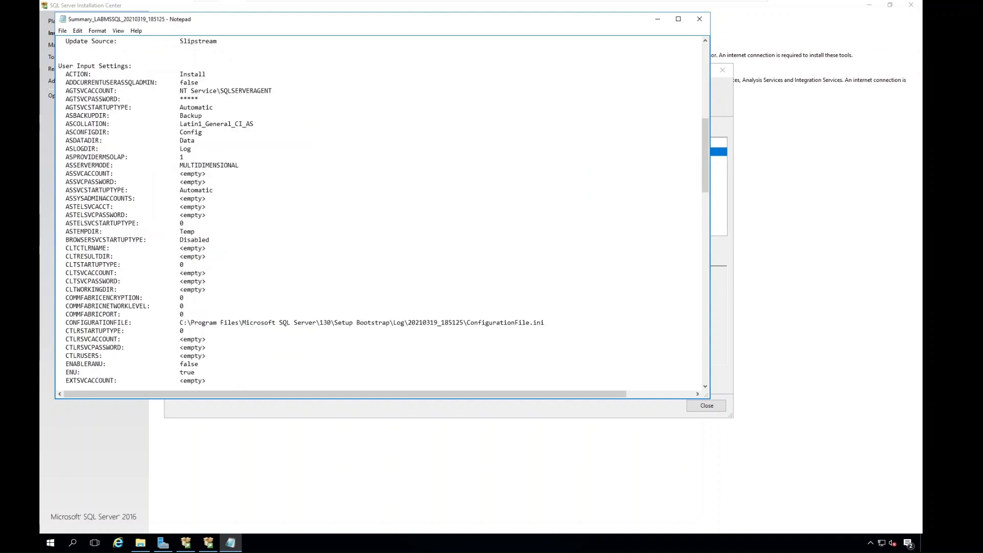
drag(176, 330, 200, 339)
scroll(200, 339, down, 20)
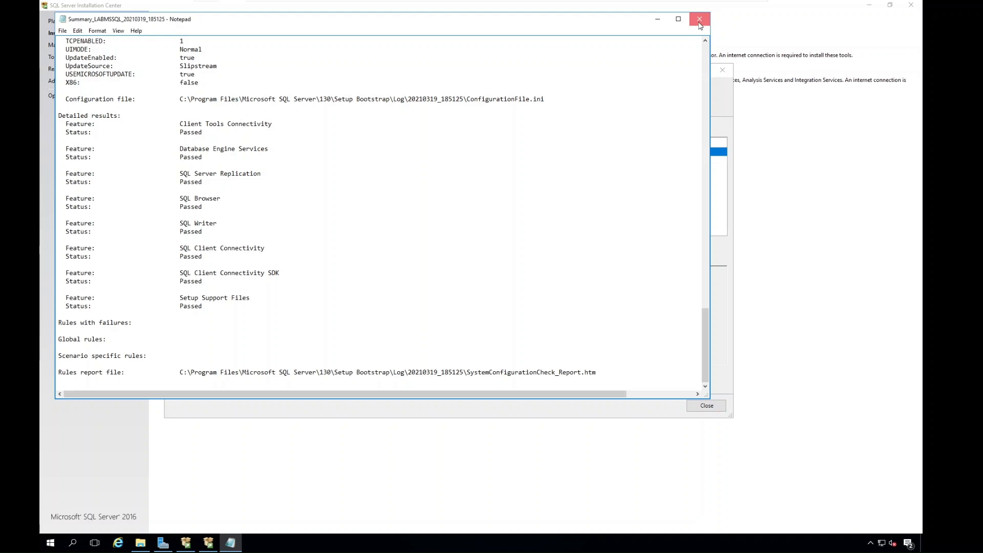
Close the summary log, the completed SQL Server 2016 Setup wizard and the SQL Server Installation Center.
click(699, 22)
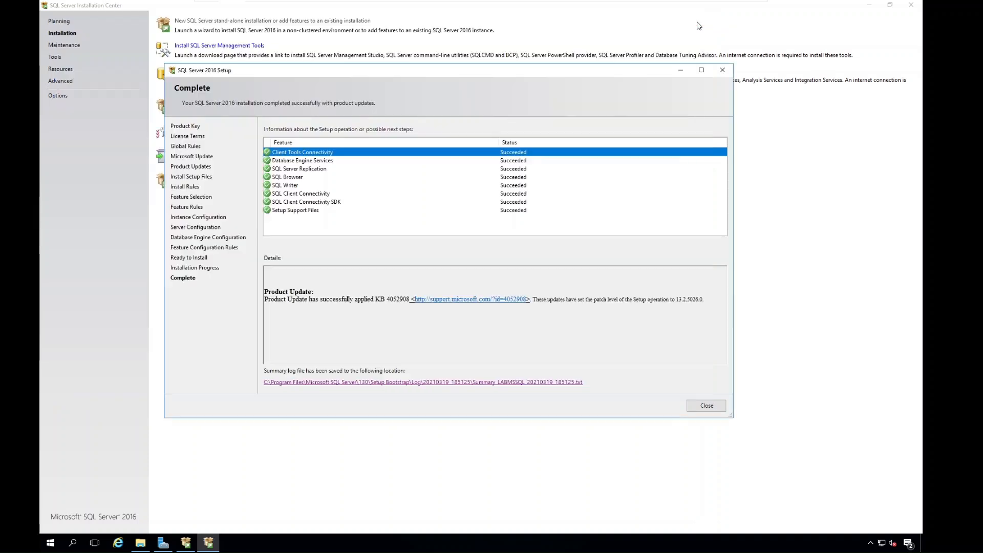
click(707, 406)
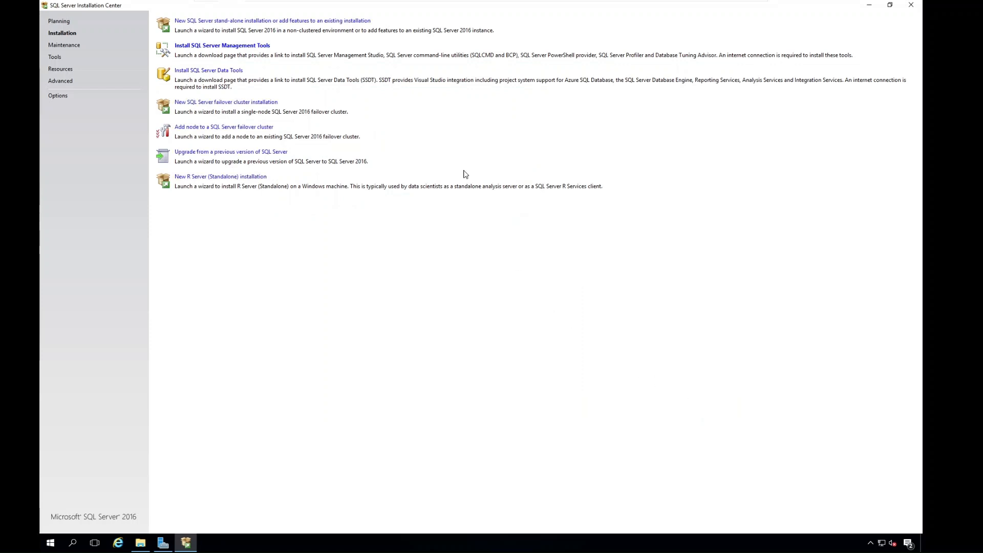
click(909, 6)
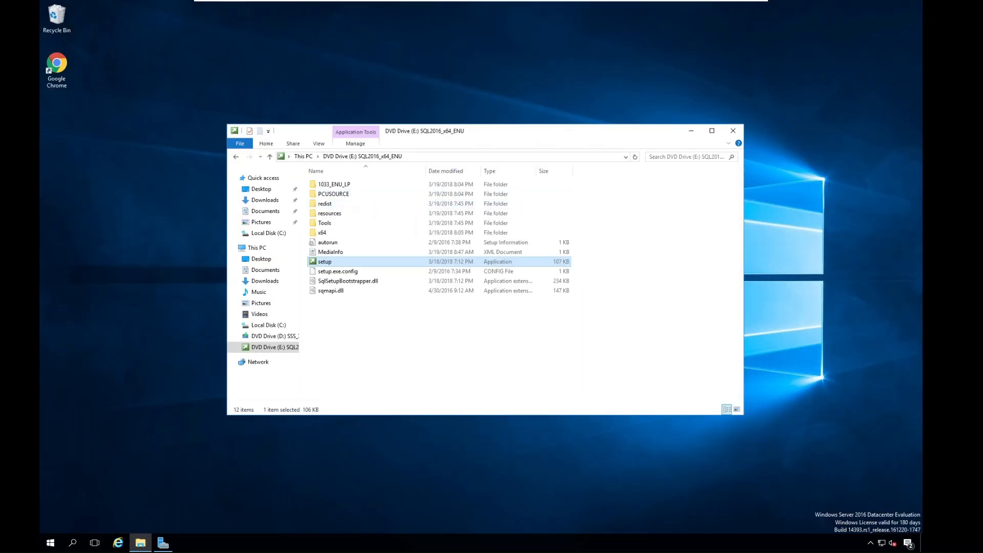
Look through the installed Microsoft SQL Server 2008 and 2016 program groups and open SQL Server 2016 Configuration Manager.
click(49, 545)
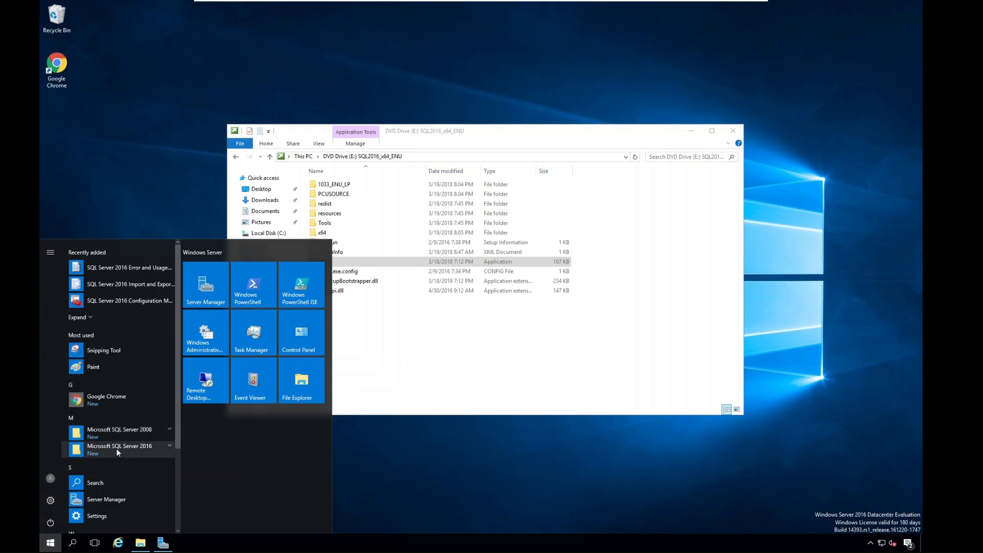
click(117, 450)
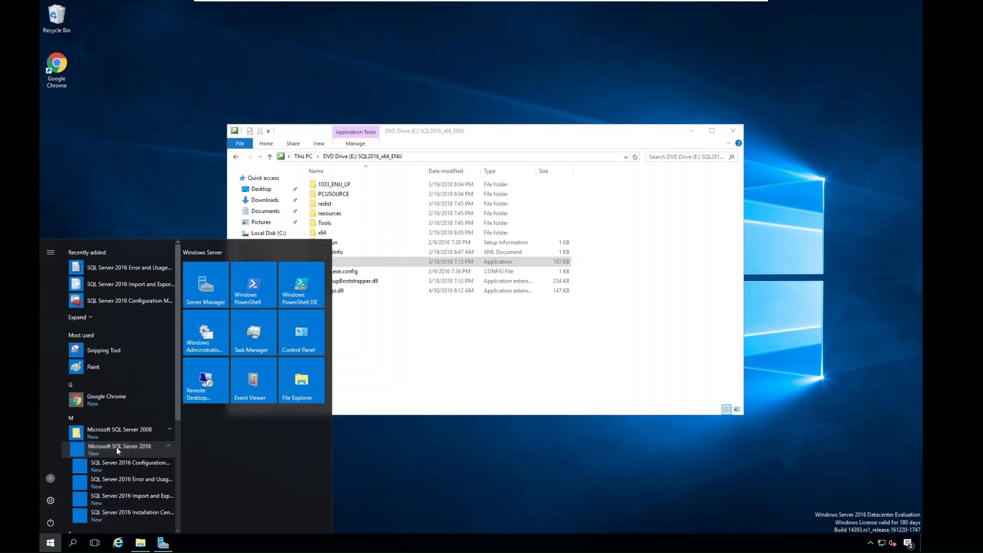
click(124, 434)
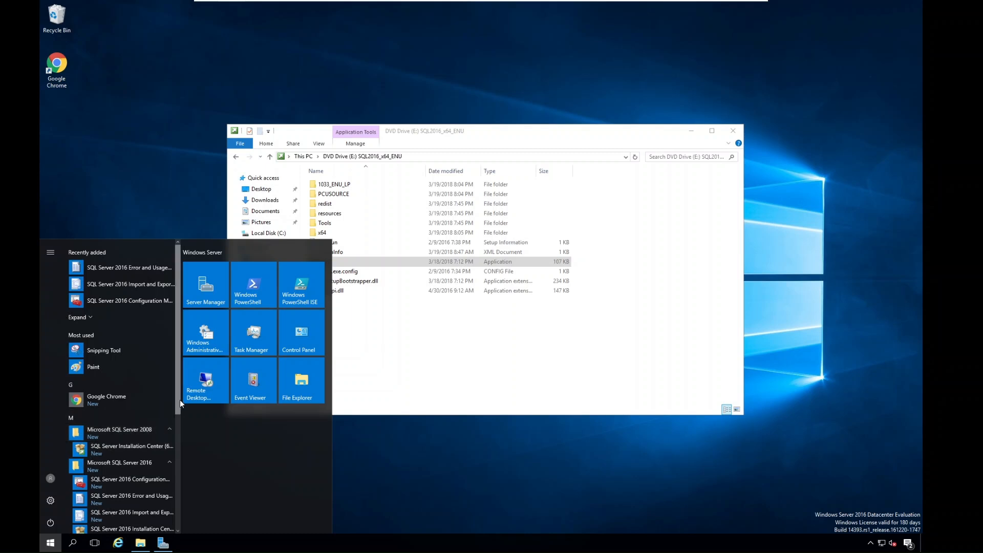
scroll(178, 404, down, 3)
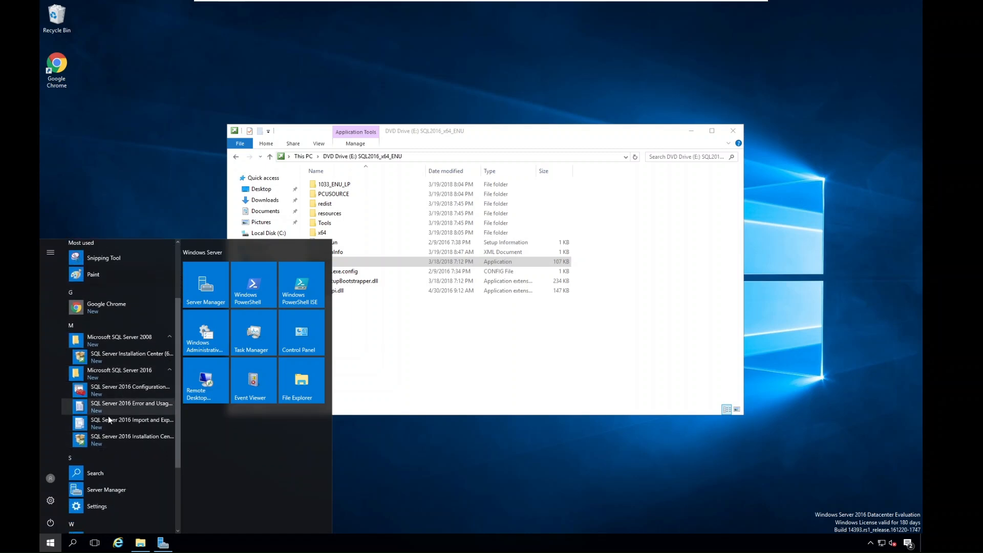
click(124, 387)
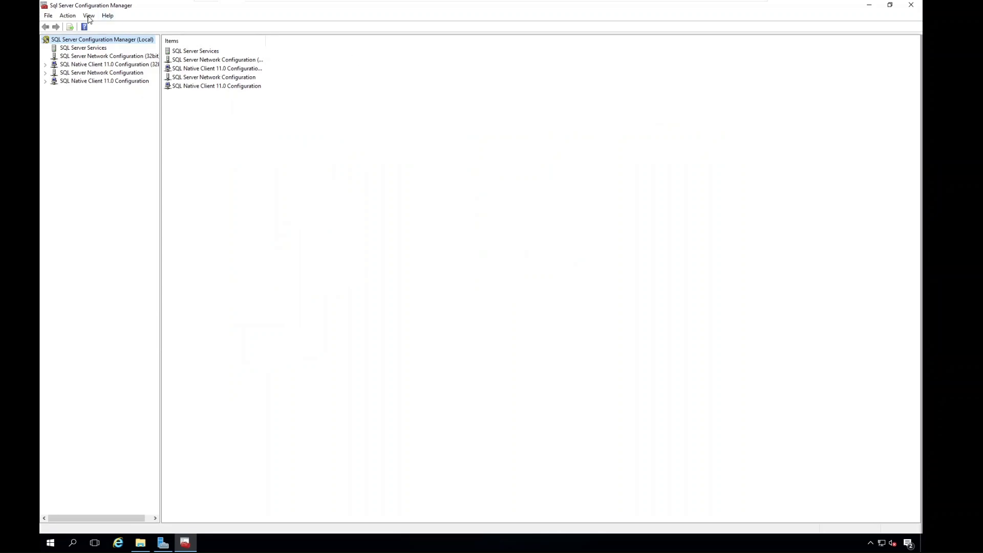
Display the SQL Server Services list and widen its Name column to show the full service names.
click(84, 48)
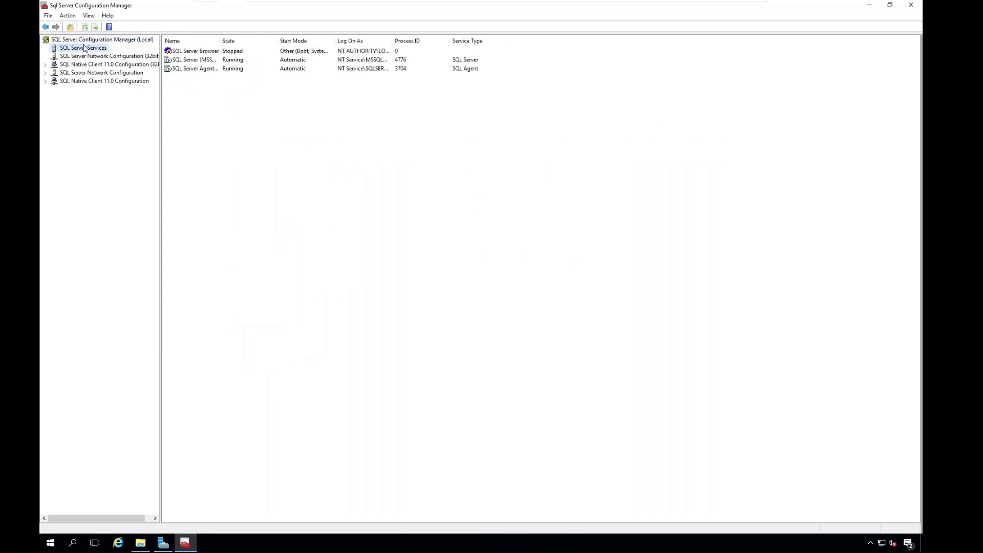
click(192, 60)
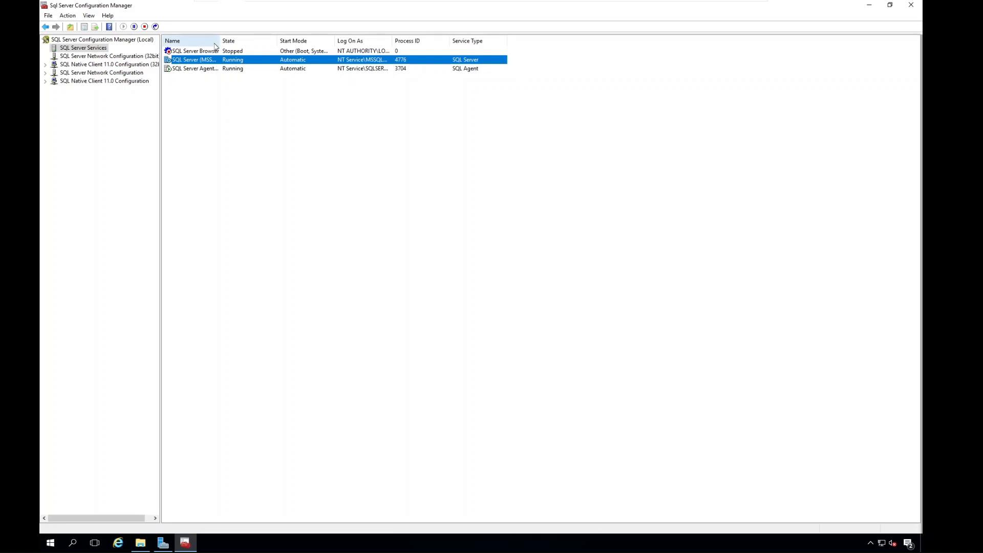
drag(220, 41, 343, 41)
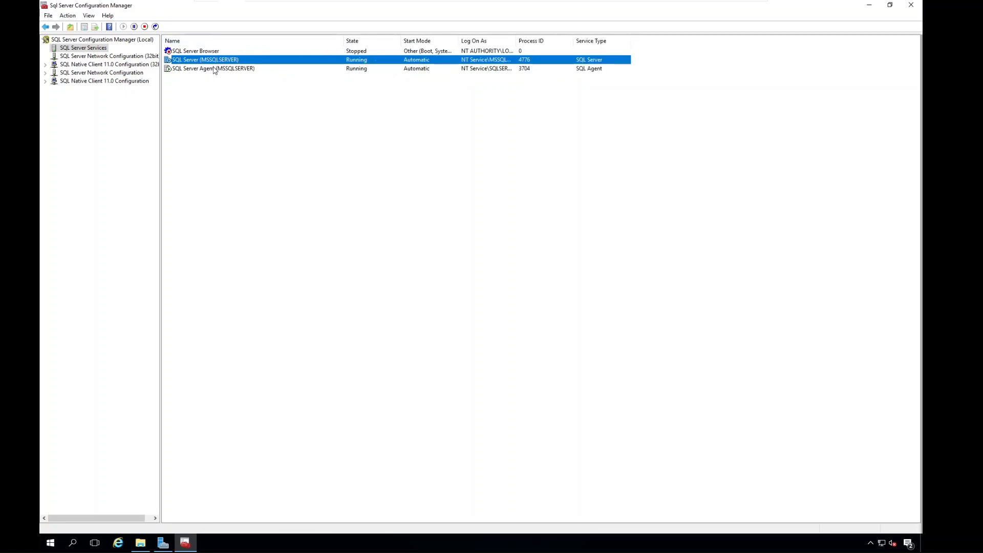
Restart the SQL Server (MSSQLSERVER) service.
click(215, 69)
click(215, 60)
right_click(231, 60)
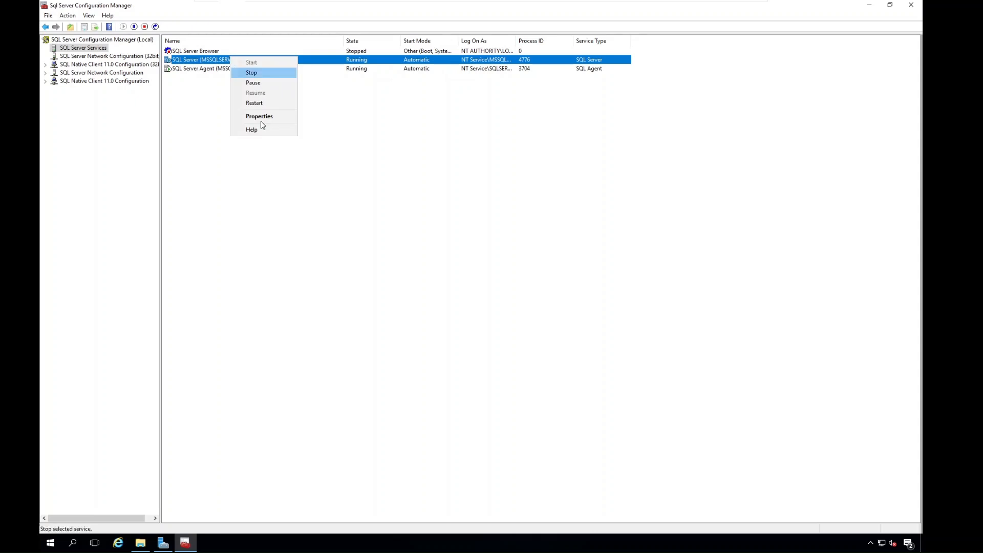
click(264, 106)
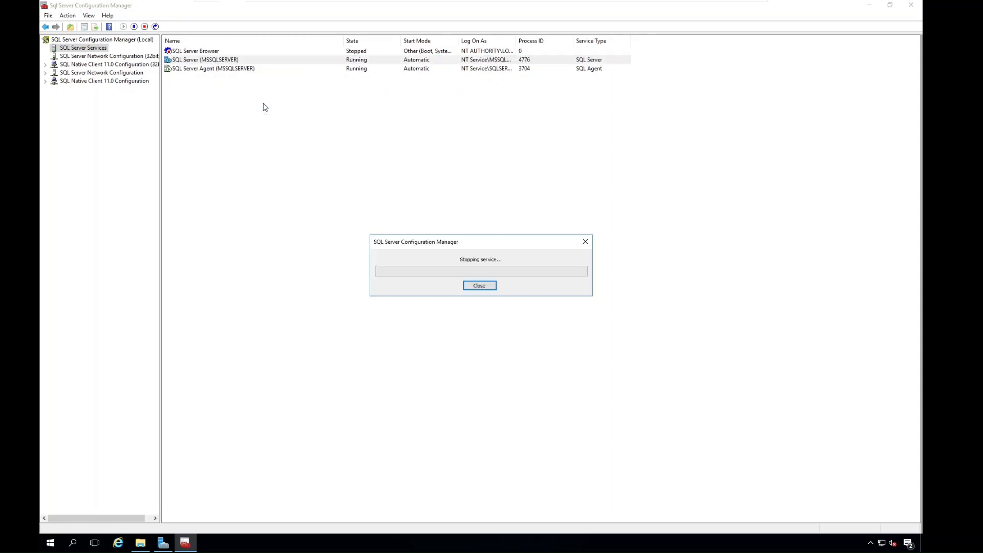
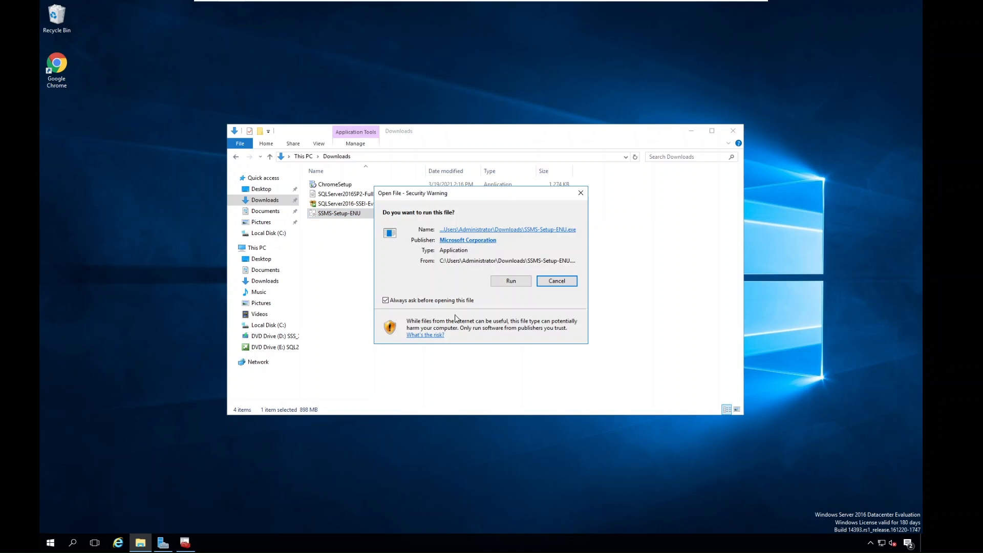
Run the SSMS-Setup-ENU file, install Microsoft SQL Server Management Studio release 16.5.3, and close the completed setup.
click(511, 282)
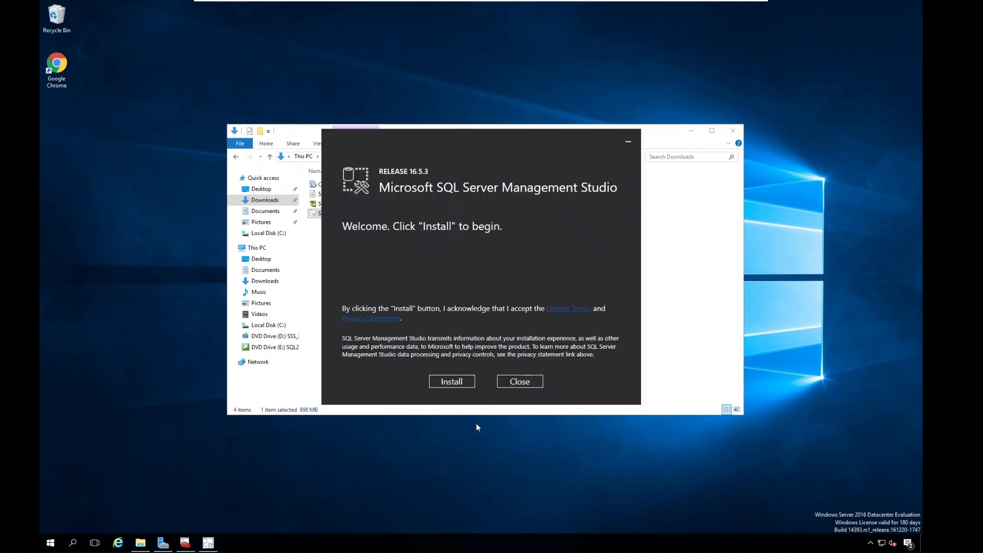
drag(438, 382, 364, 360)
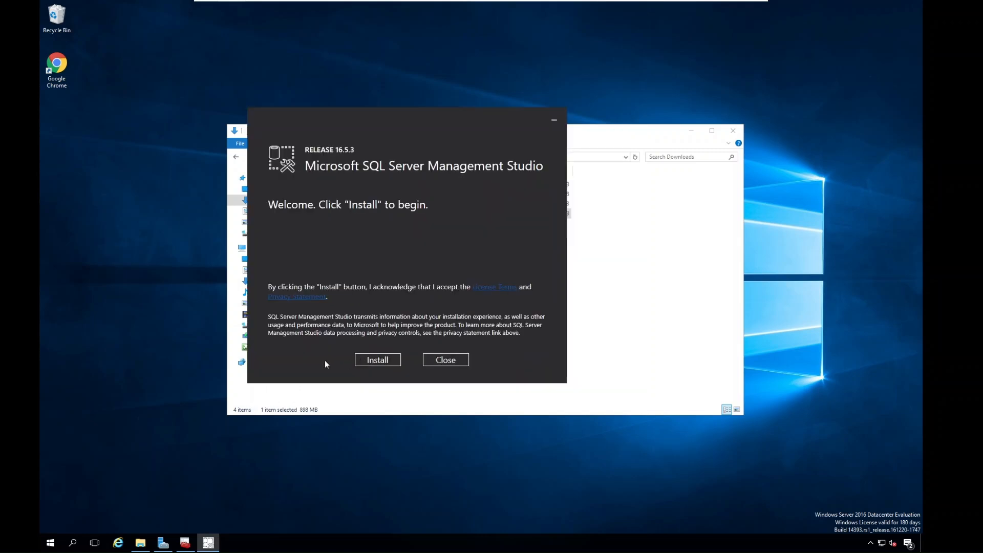
click(380, 359)
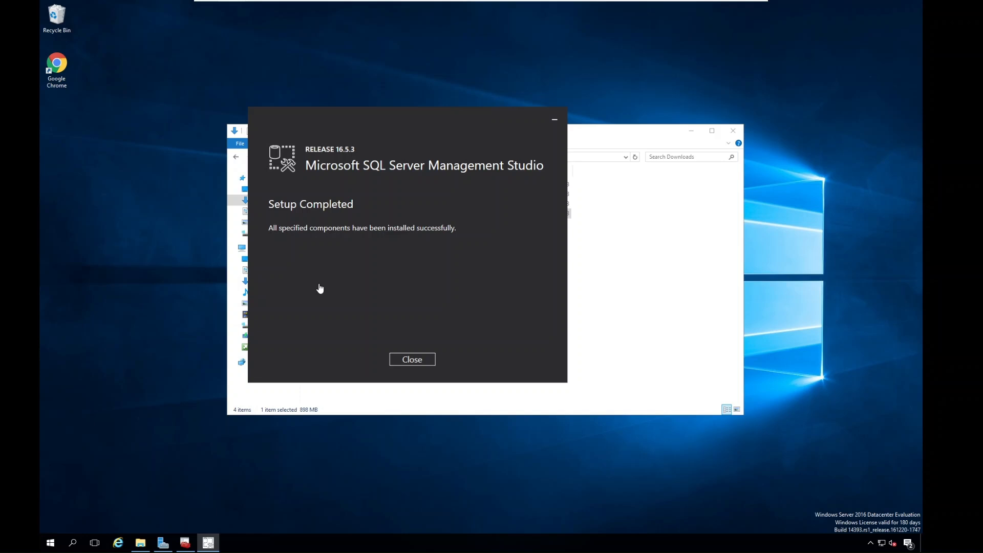
click(402, 359)
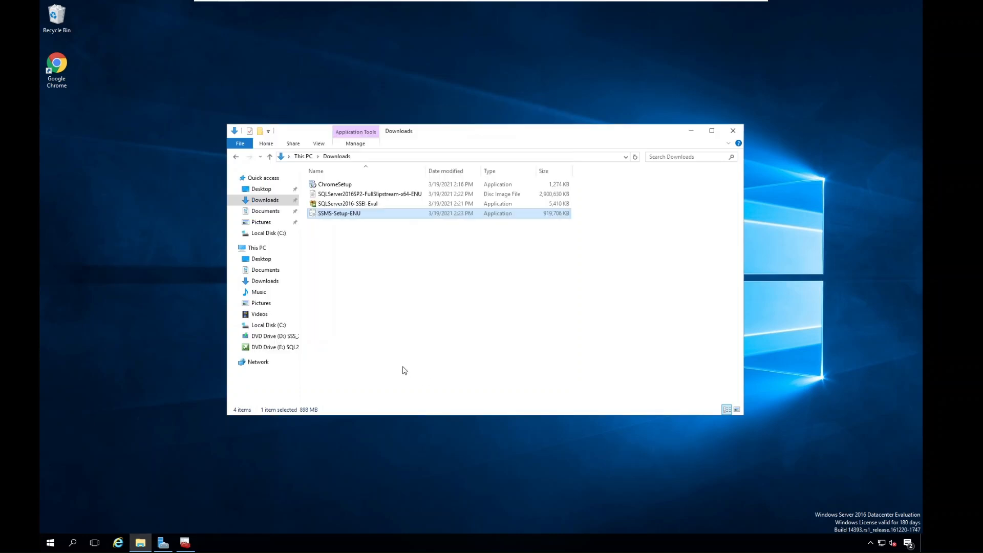
Launch Microsoft SQL Server Management Studio from the Microsoft SQL Server 2016 program group and minimize the Downloads window.
click(50, 544)
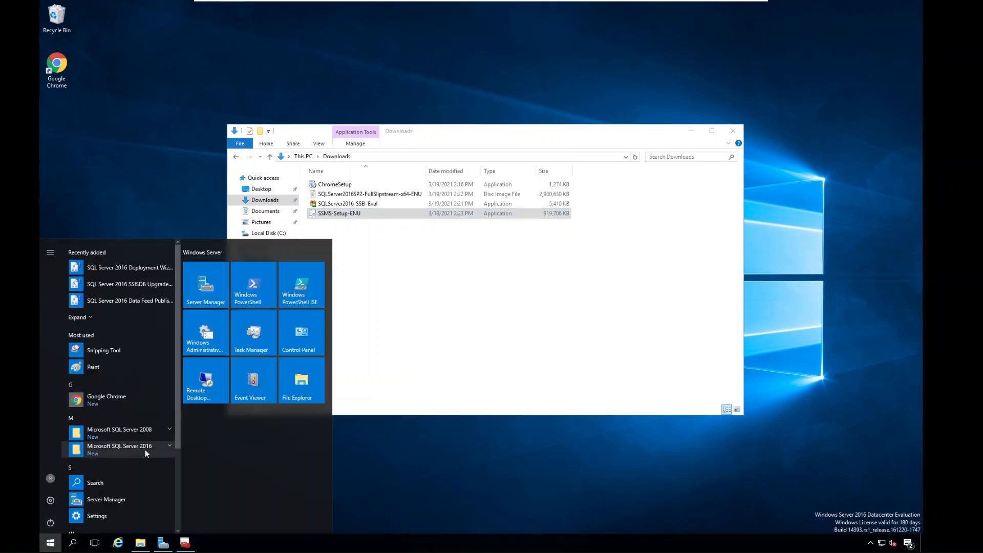
click(146, 450)
drag(180, 367, 174, 400)
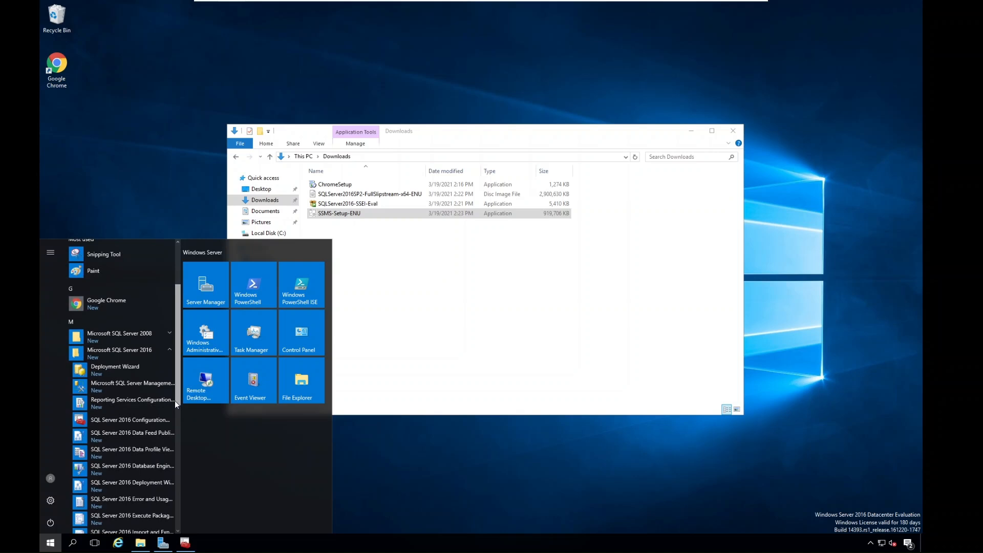
click(143, 386)
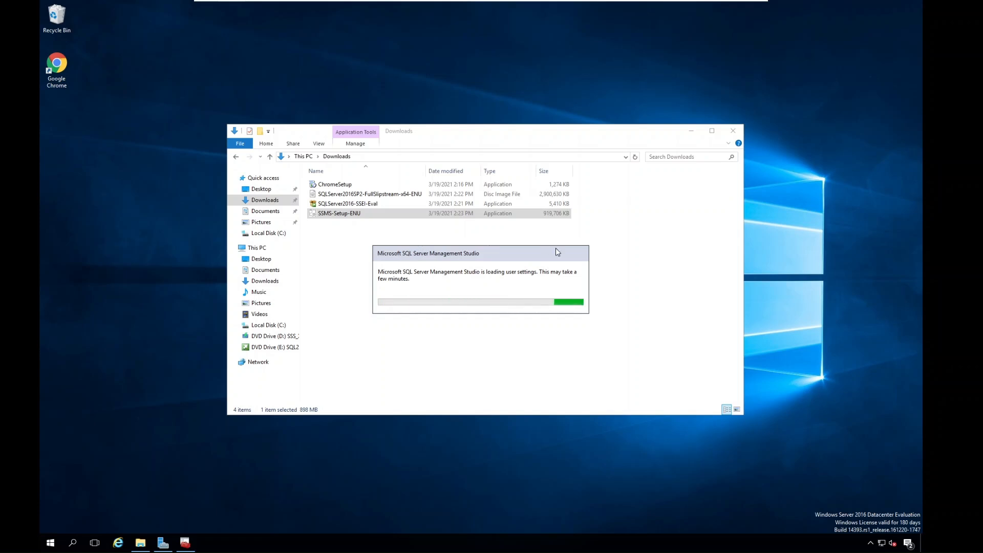
drag(495, 251, 435, 163)
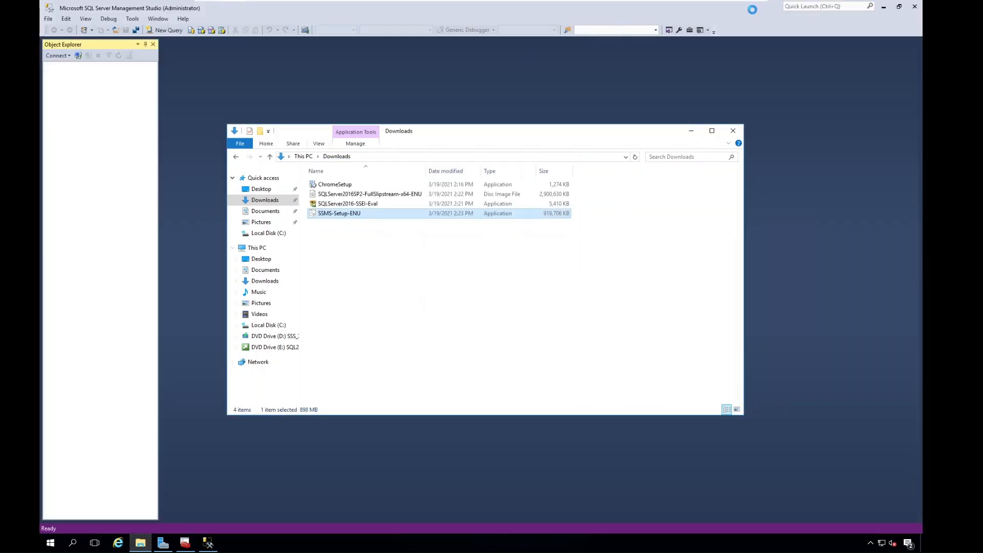
click(692, 131)
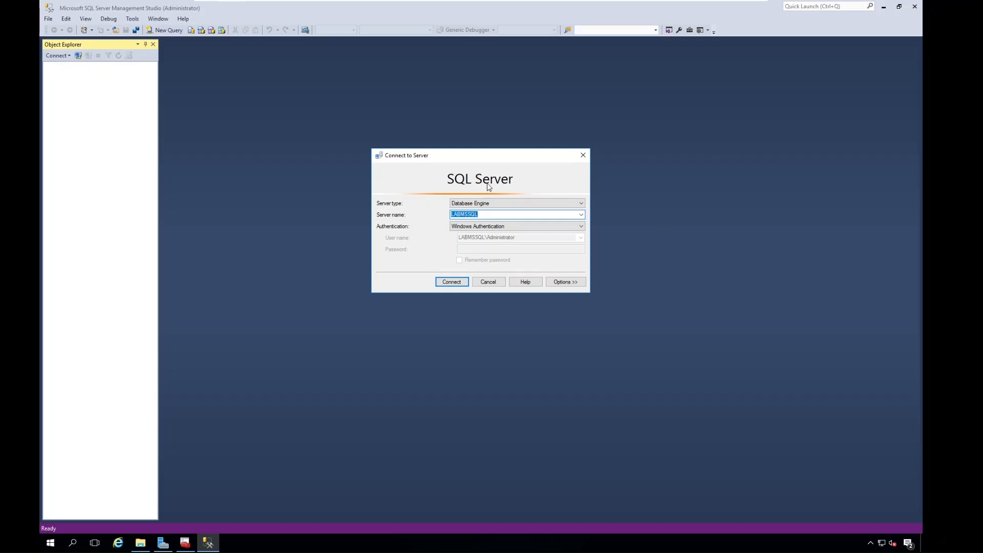
Review the available server names and authentication methods for the Database Engine connection, keeping LABMSSQL and Windows Authentication.
drag(437, 152, 377, 132)
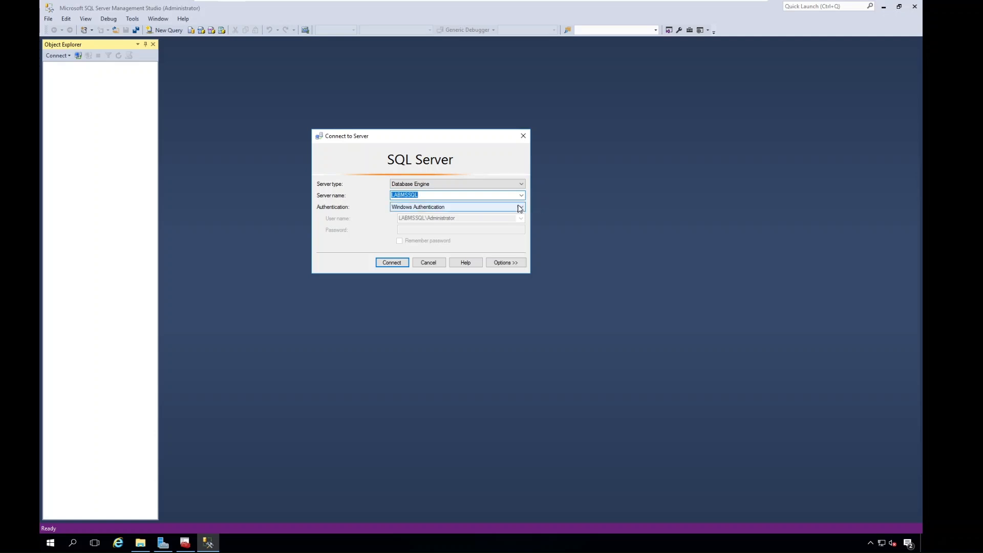
click(522, 195)
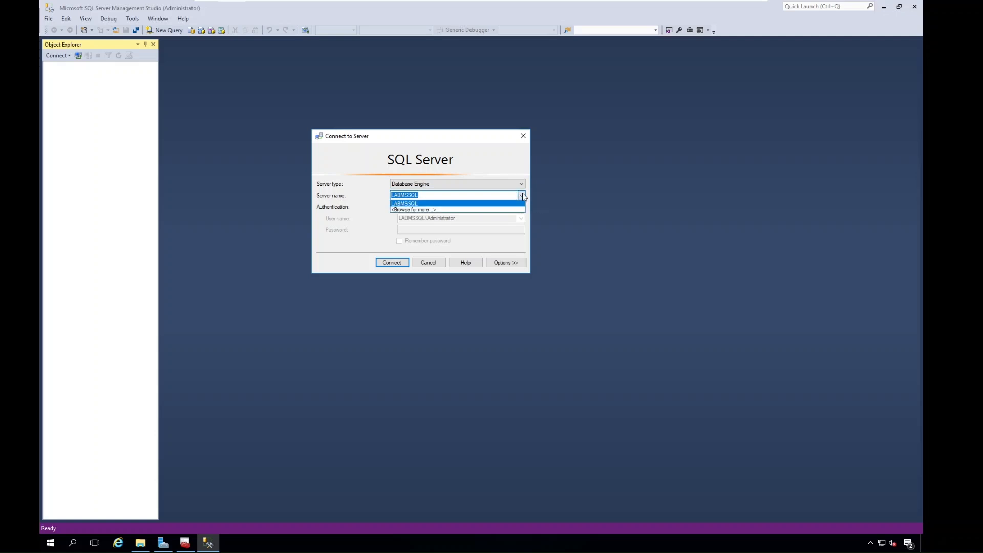
click(521, 195)
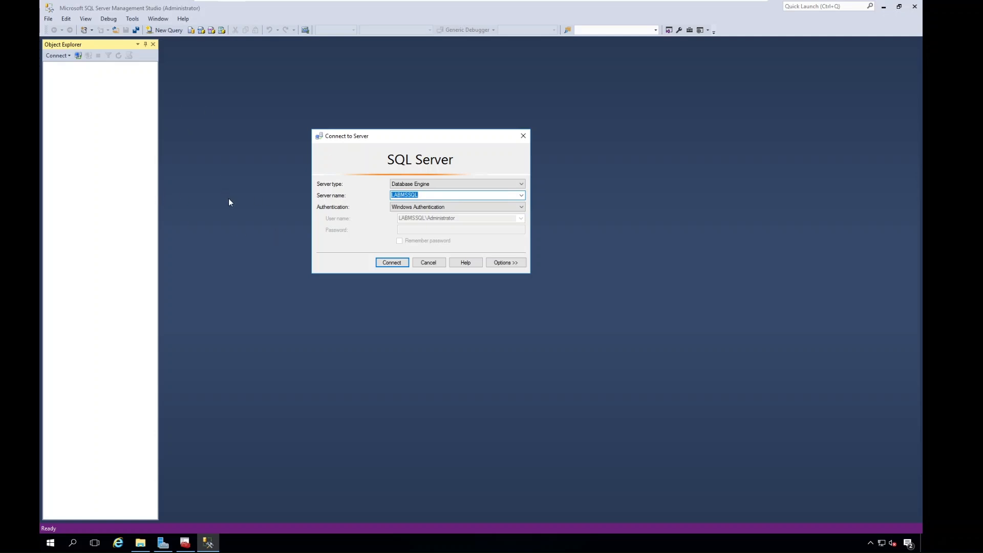
drag(344, 137, 320, 126)
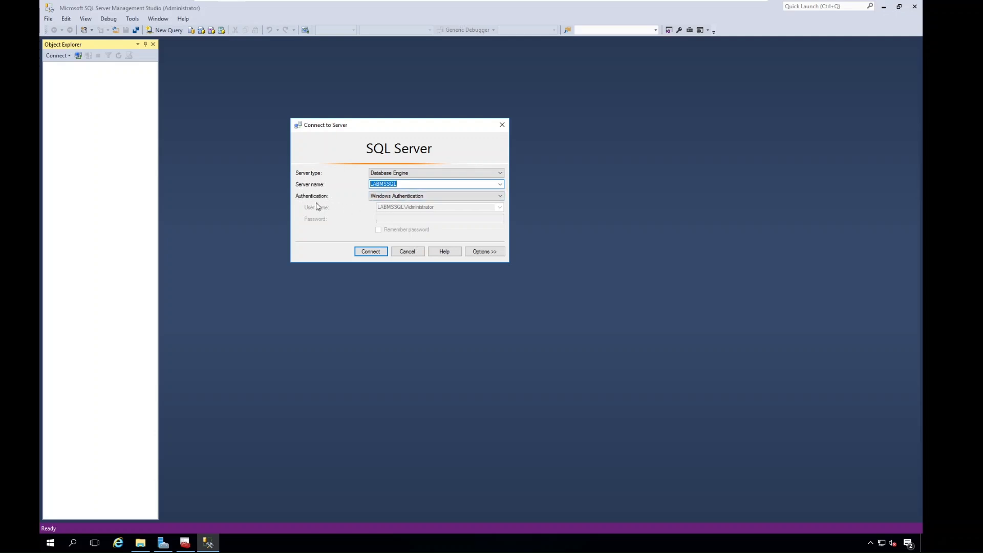
click(414, 197)
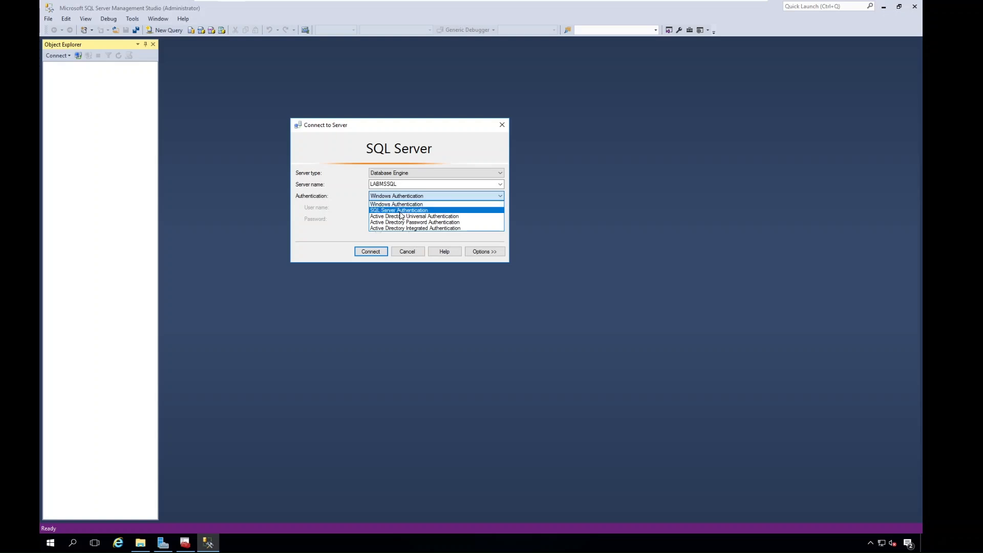
click(410, 204)
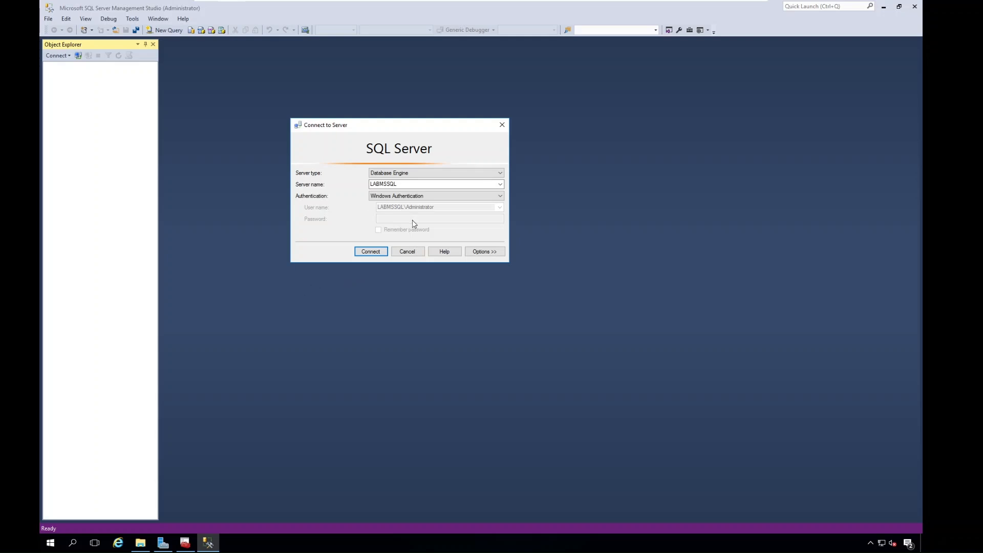
Connect to LABMSSQL with SQL Server Authentication as sa, entering and remembering the account password, and widen Object Explorer.
click(408, 197)
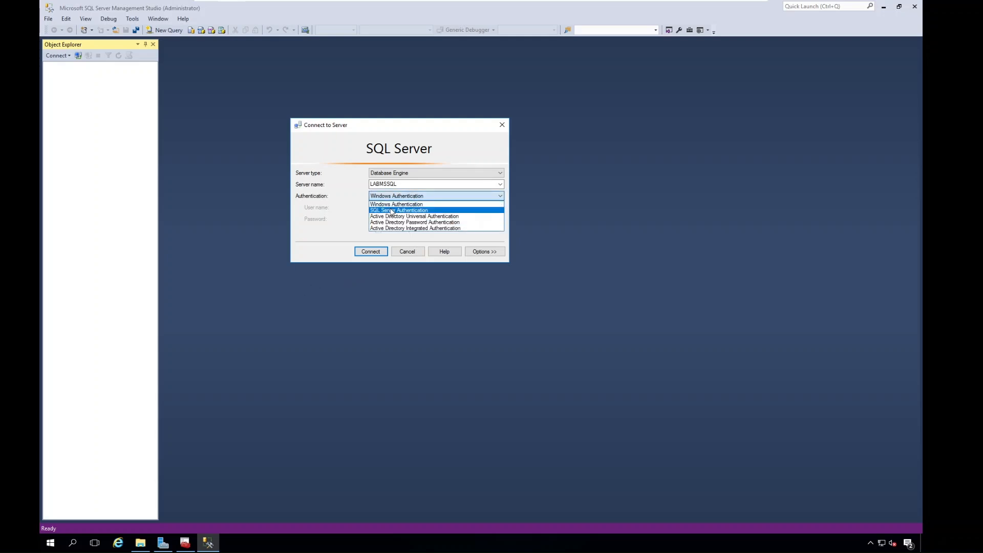
click(391, 211)
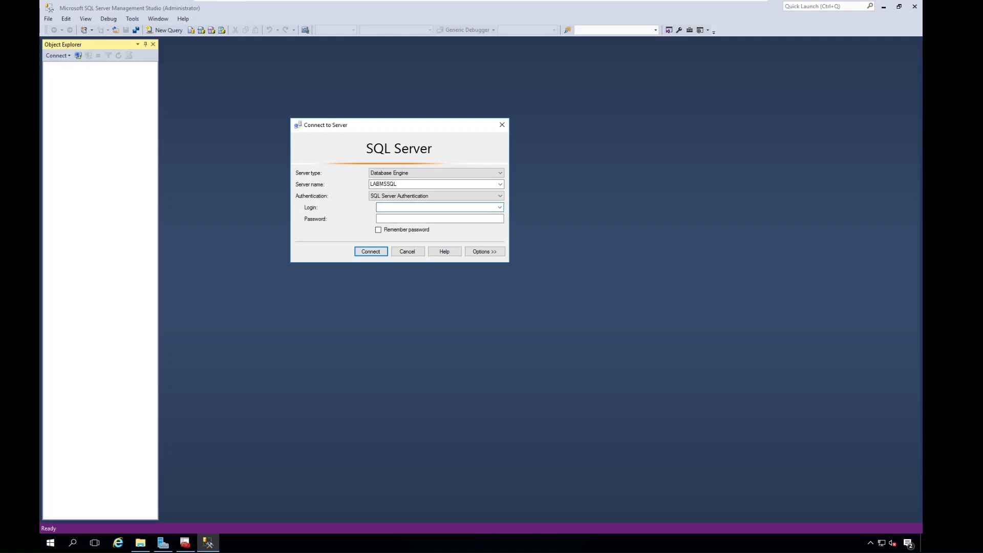
key(Tab)
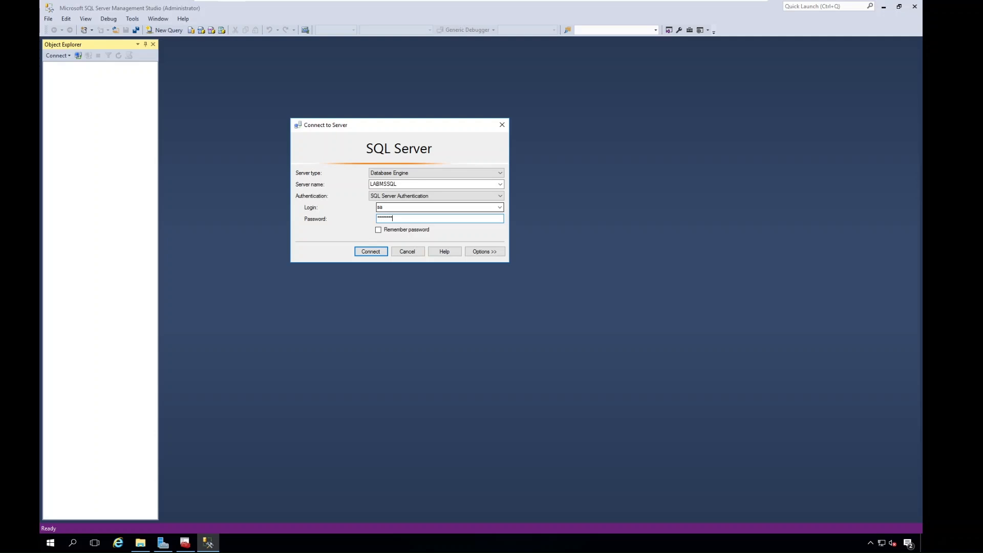
click(379, 231)
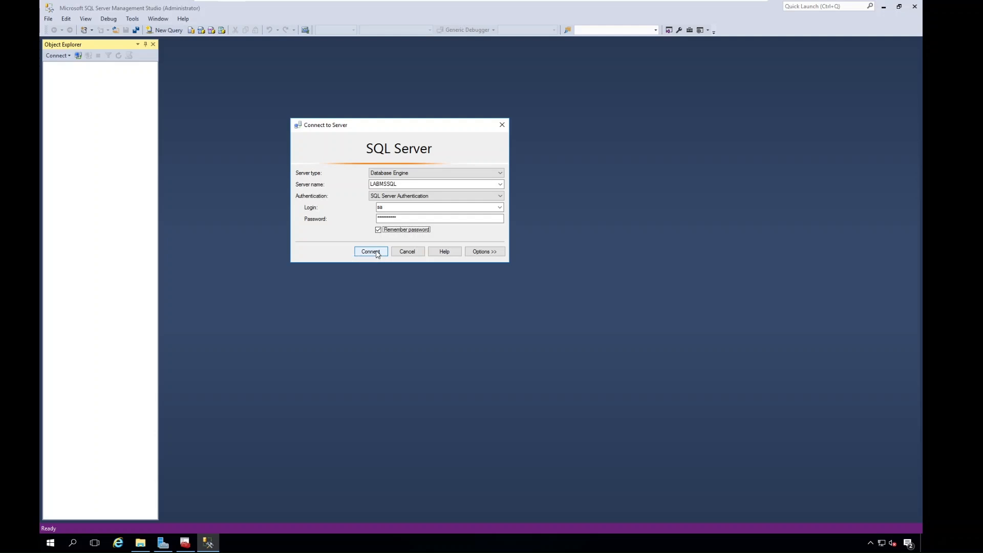
click(374, 252)
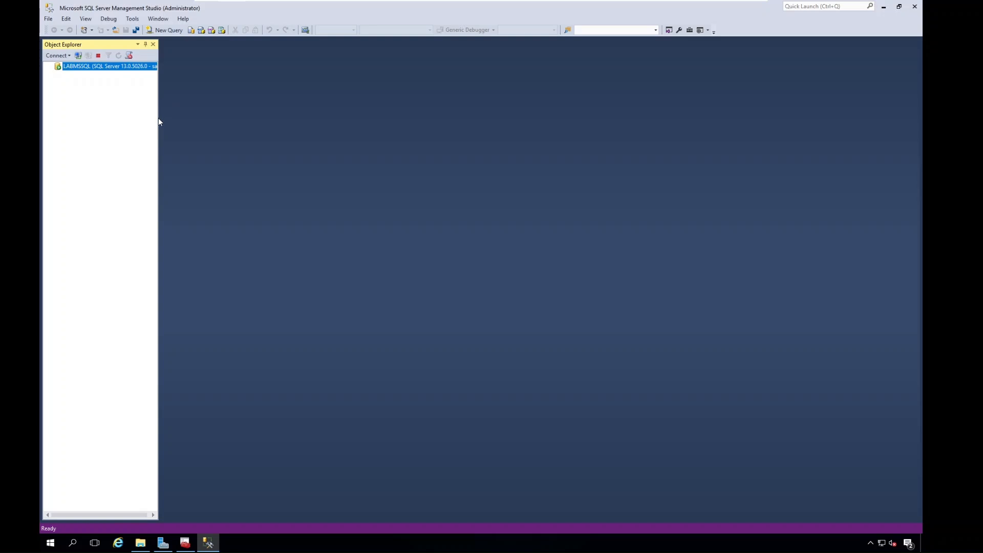
drag(158, 134, 388, 133)
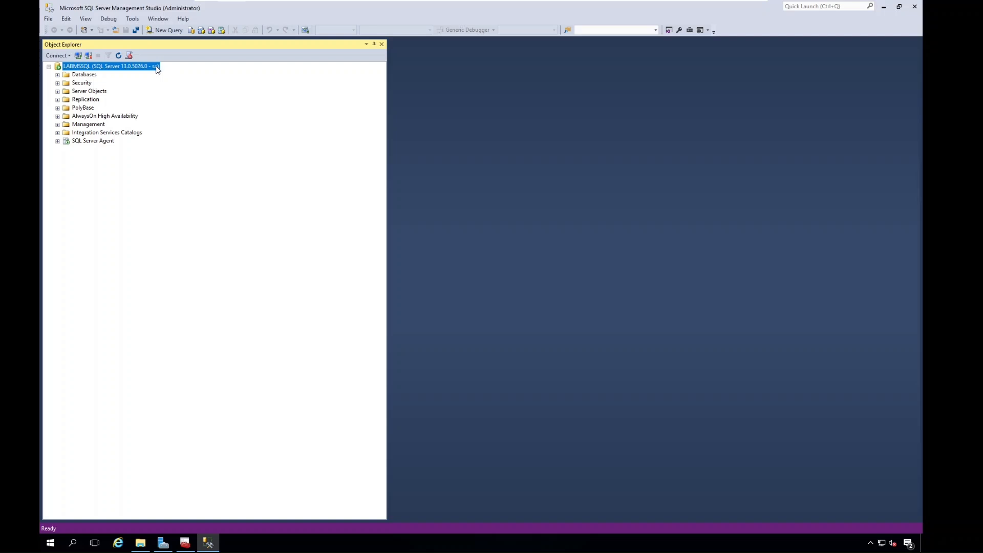
Add a second Database Engine connection to LABMSSQL using Windows Authentication and compare it with the sa connection.
click(57, 55)
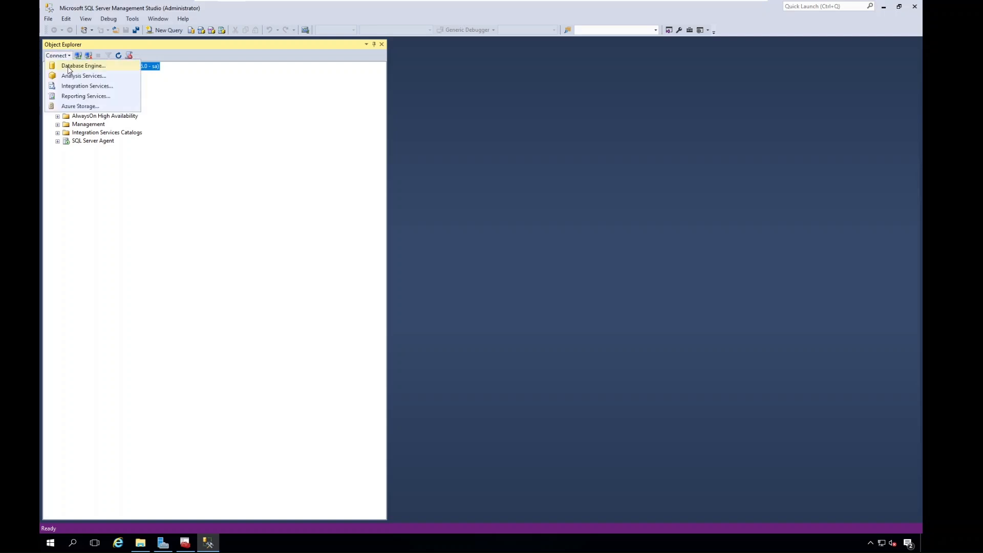
click(68, 67)
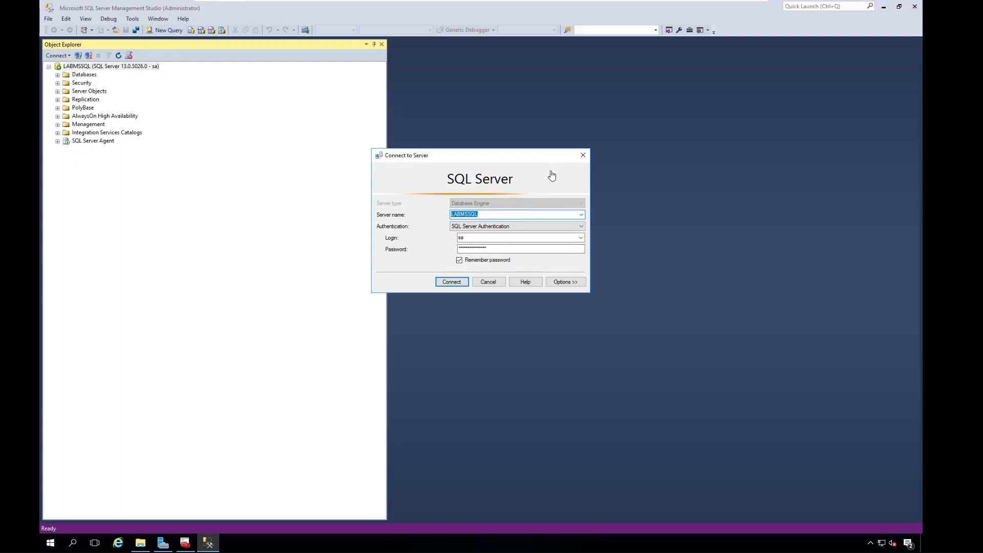
click(498, 227)
click(478, 234)
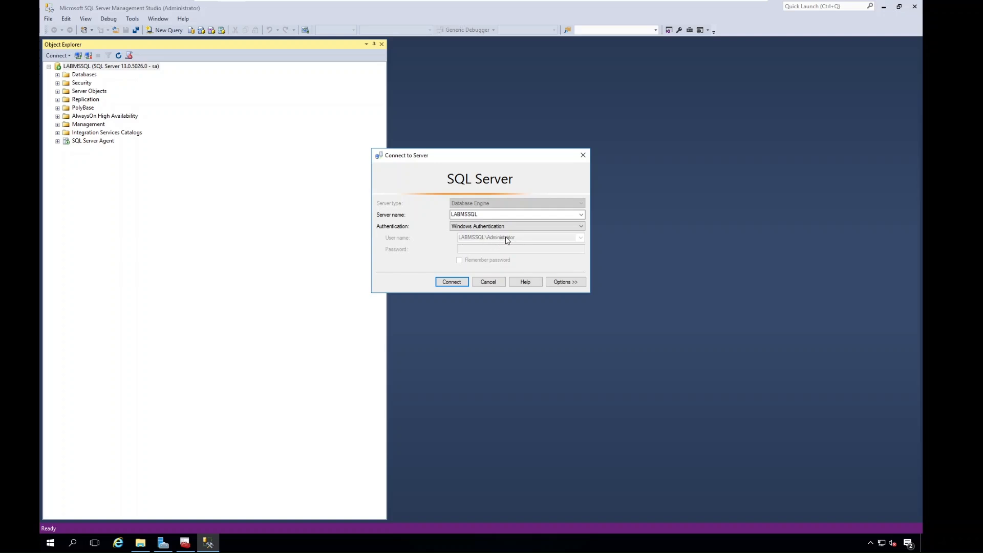
click(451, 282)
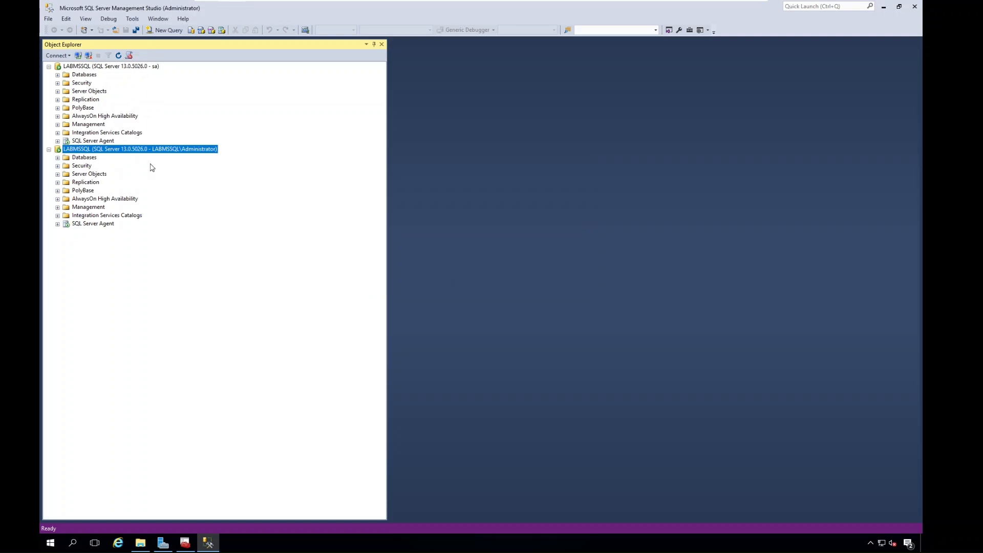
click(154, 68)
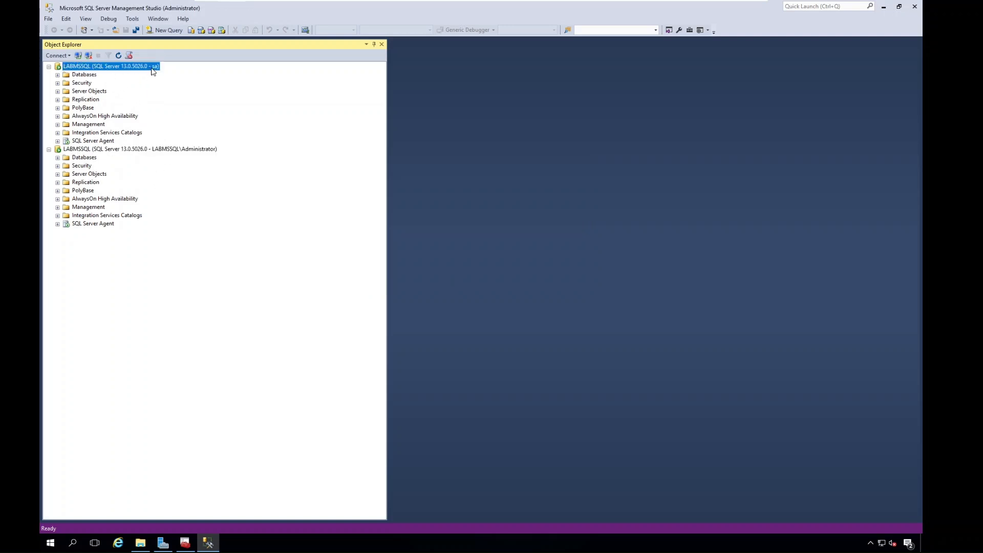
click(194, 149)
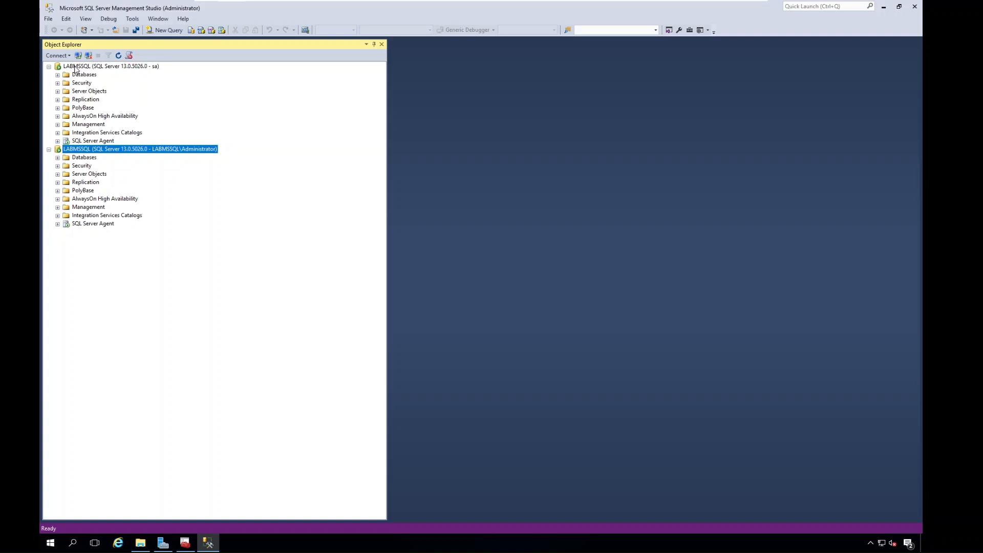
Examine the system databases under the sa connection and collapse their folder again.
click(58, 75)
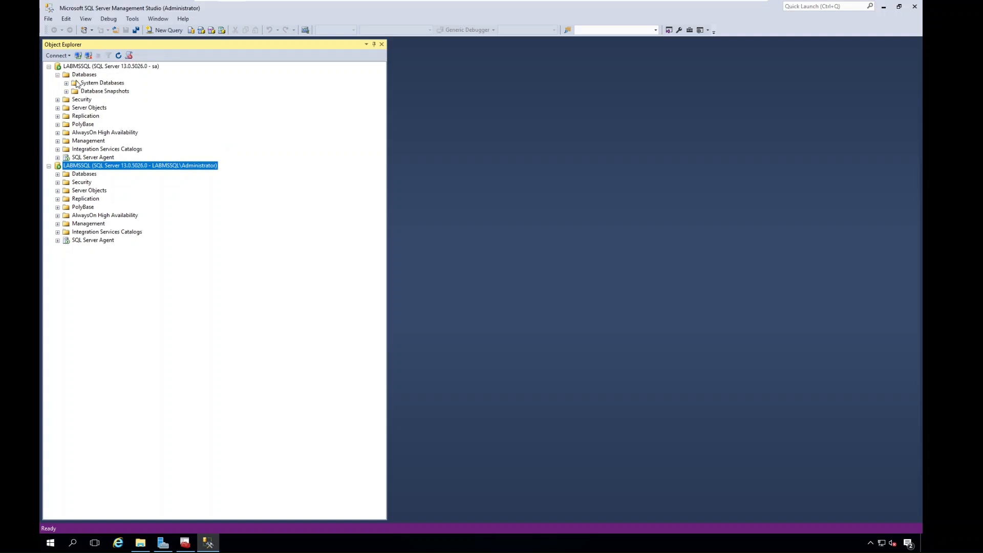
click(66, 83)
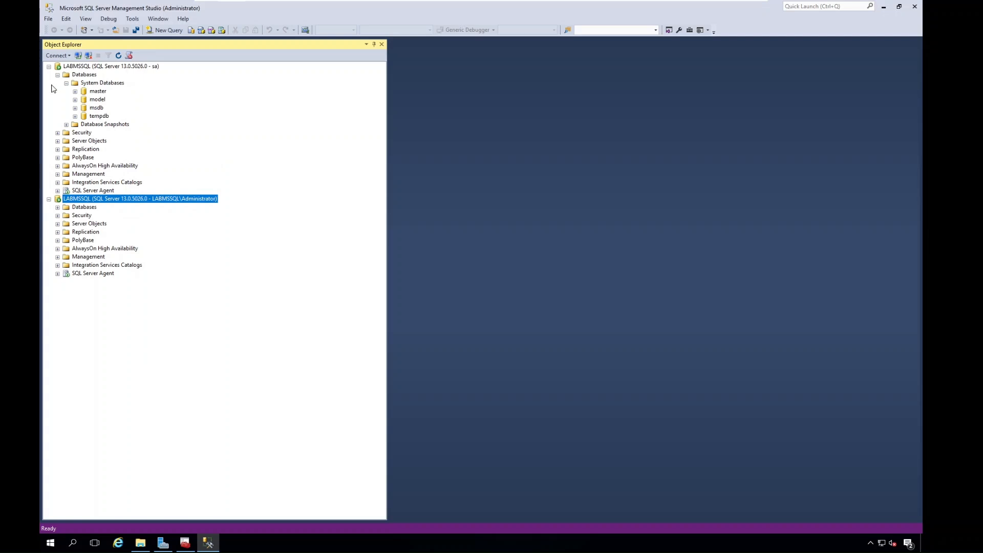
click(67, 83)
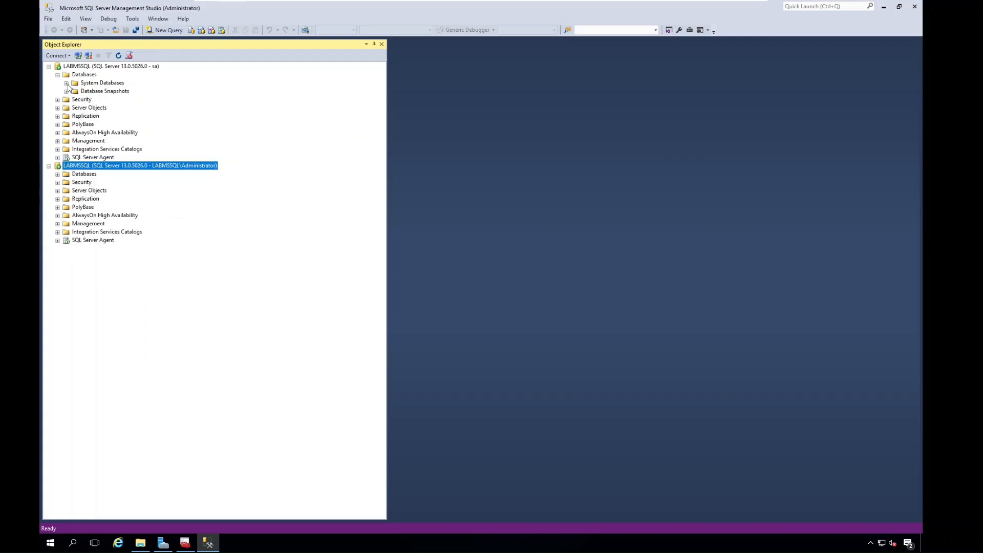
Examine the server logins under the sa connection's Security folder, picking out sa and LABMSSQL\Administrator.
click(58, 100)
click(57, 100)
click(58, 100)
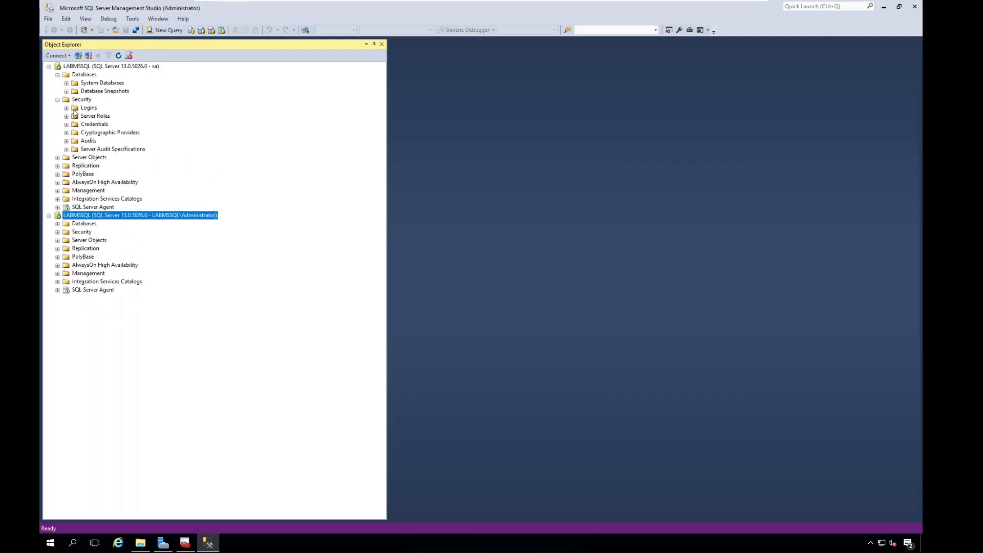
click(66, 108)
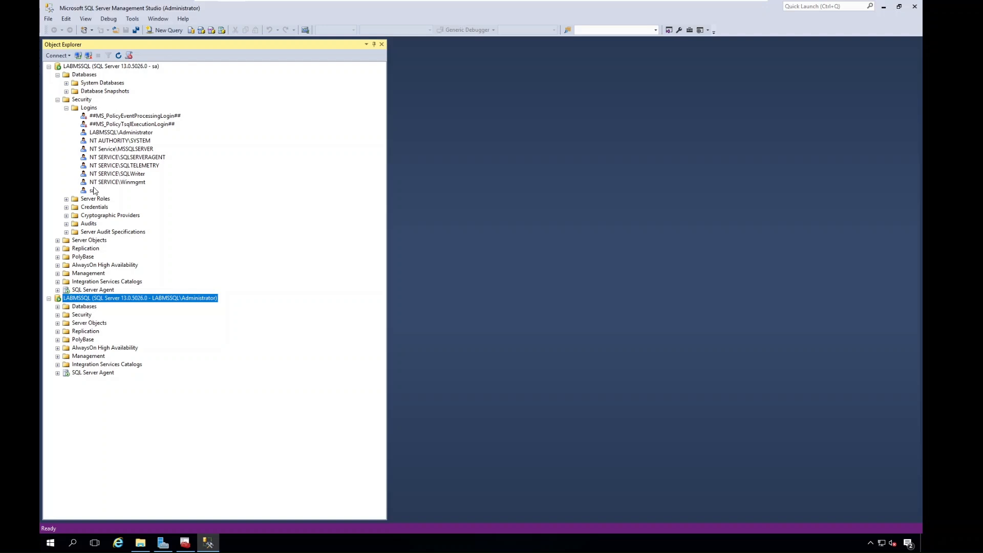
click(92, 191)
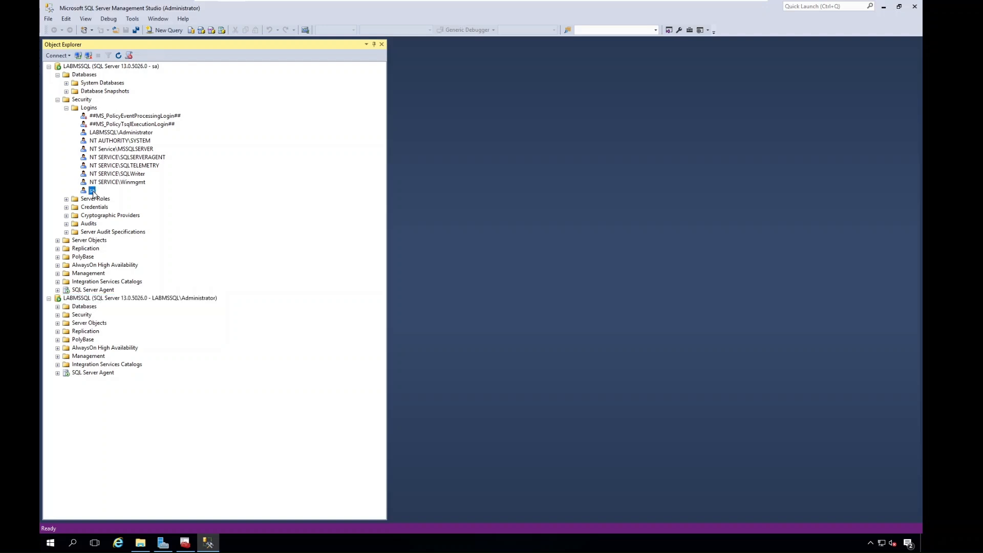
click(125, 132)
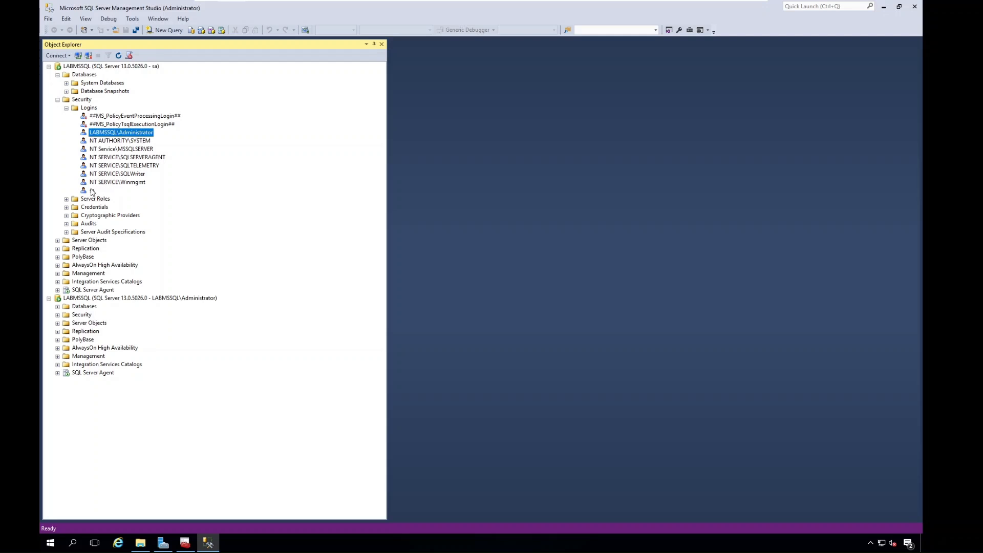
Review the sa login's properties and its server roles, leaving them without making changes.
click(92, 191)
right_click(93, 191)
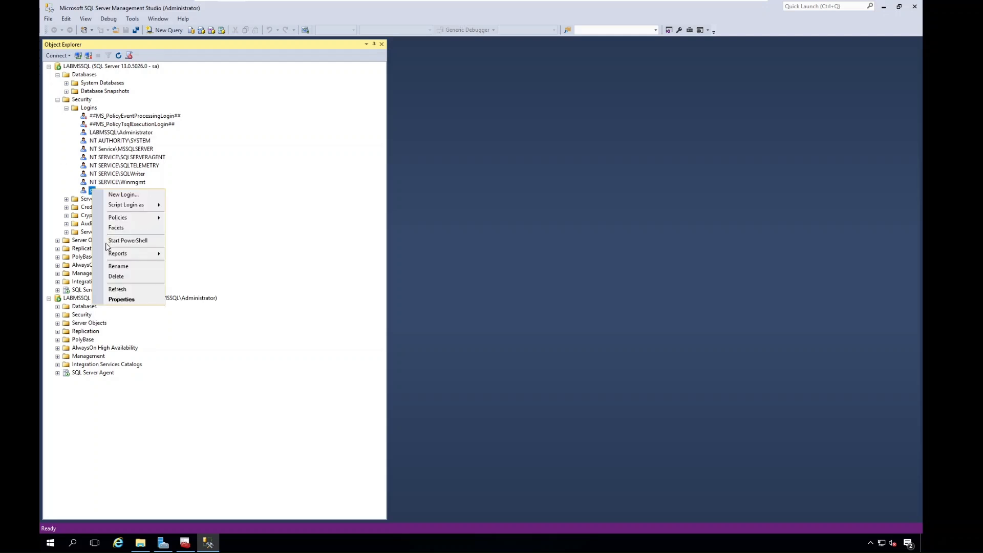
click(110, 300)
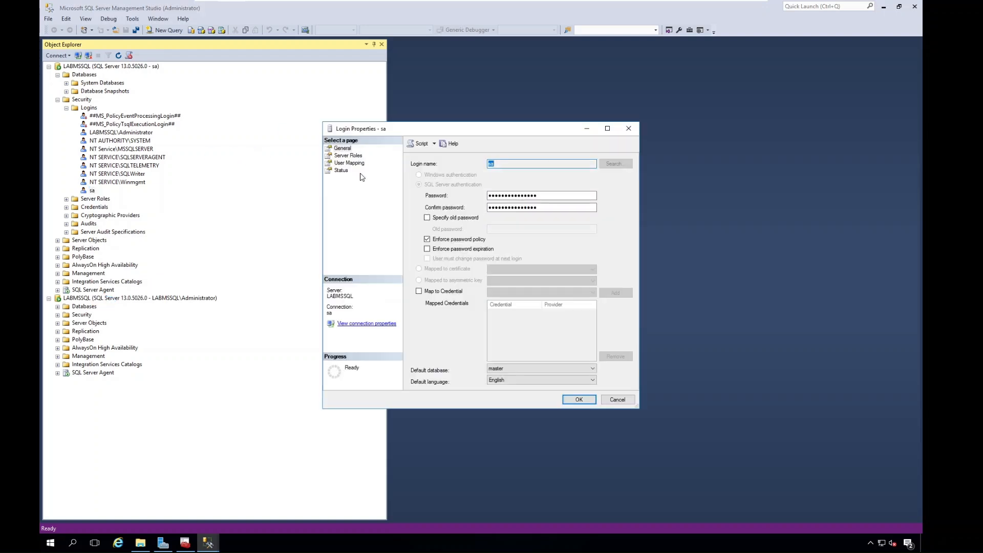
click(342, 155)
drag(366, 132, 256, 112)
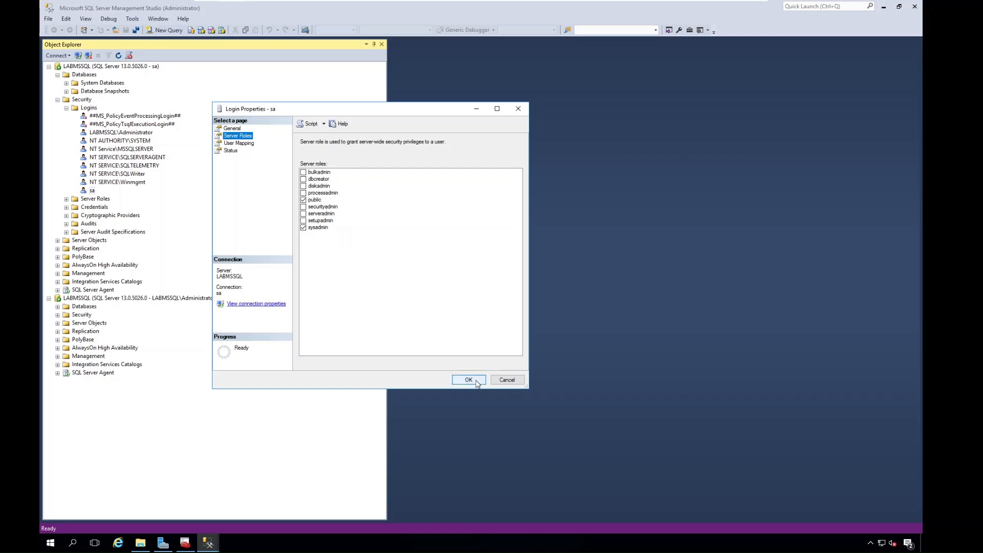
click(504, 380)
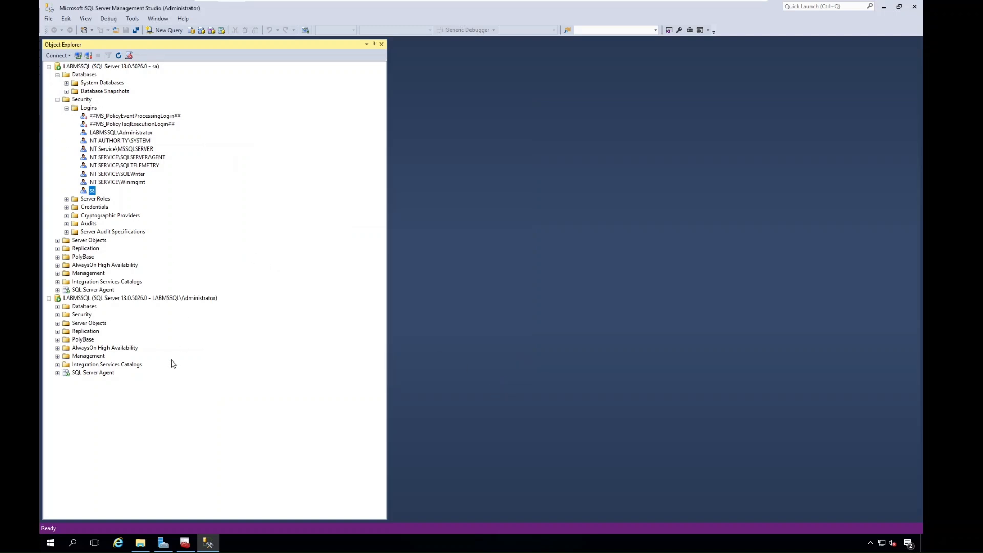
Collapse the Logins, Security and Databases folders and the whole sa connection, and narrow Object Explorer.
click(66, 108)
click(57, 100)
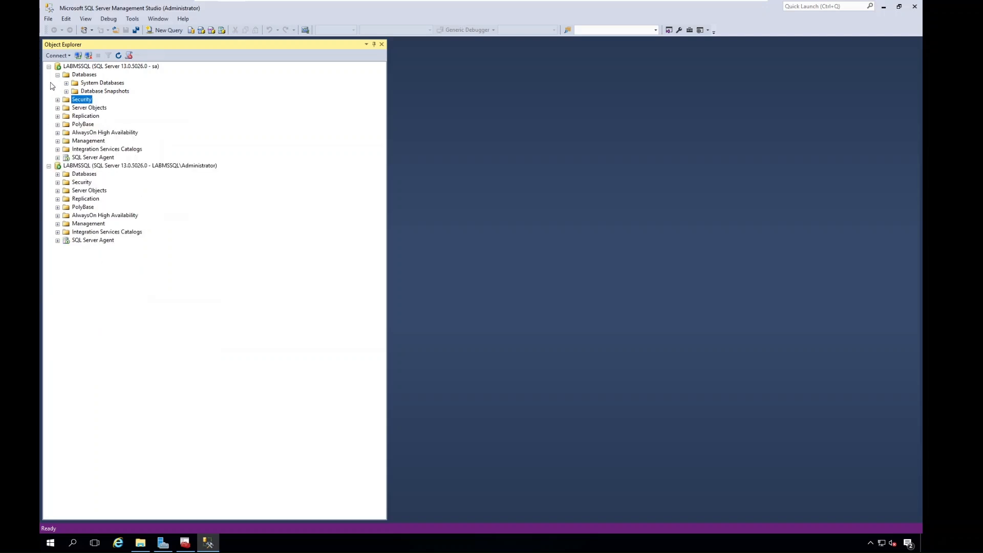
click(57, 75)
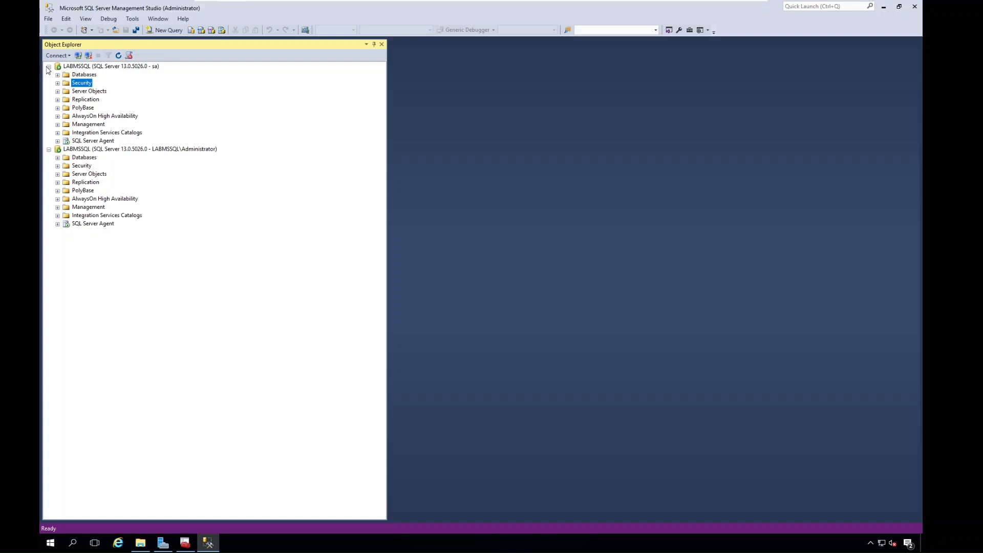
click(49, 66)
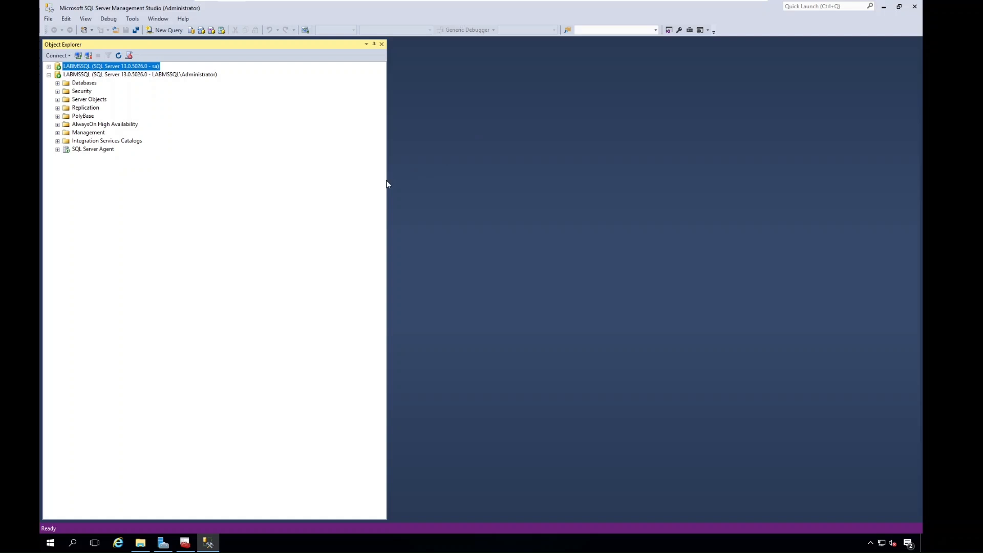
drag(386, 184, 257, 183)
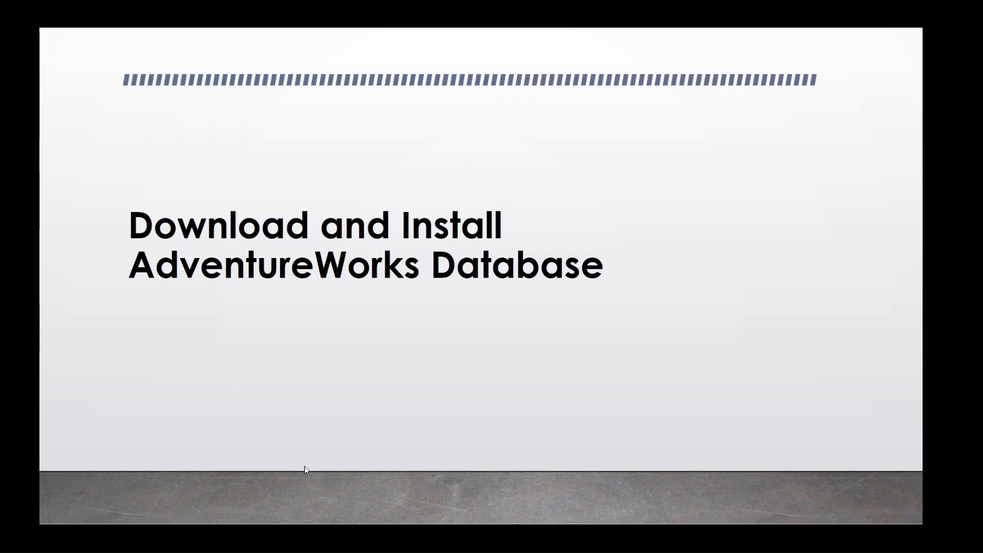
End the slide show and switch to the AdventureWorks sample databases page in Chrome.
click(137, 516)
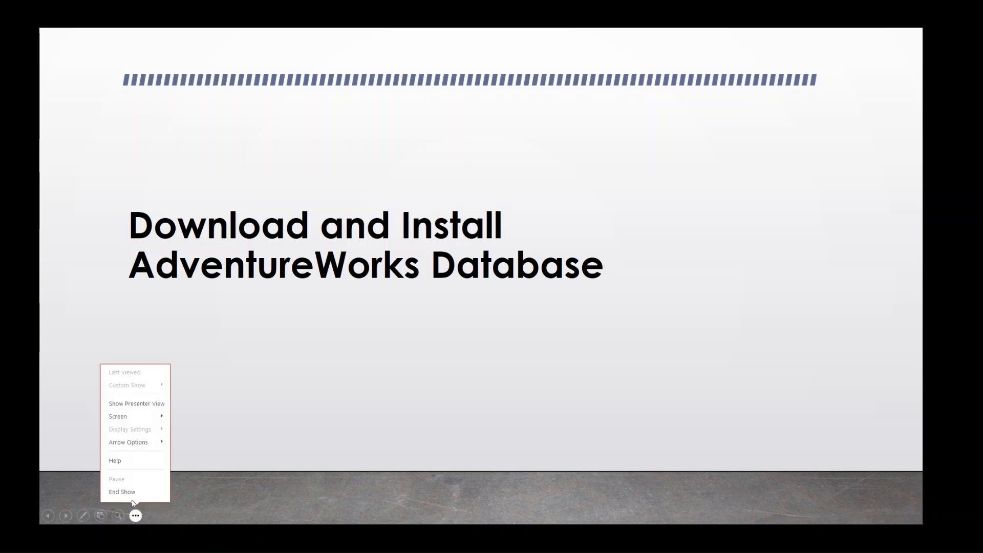
click(132, 496)
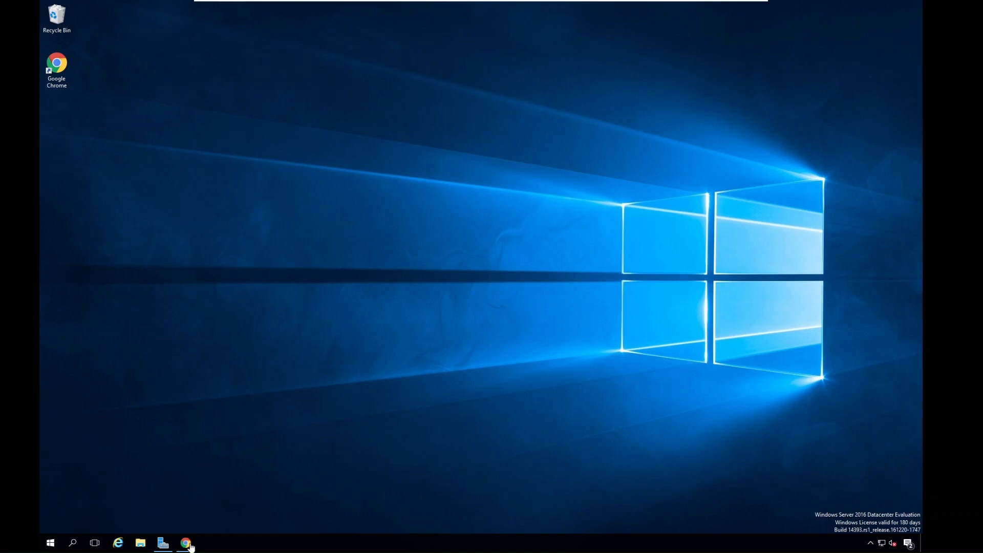
mouse_move(190, 546)
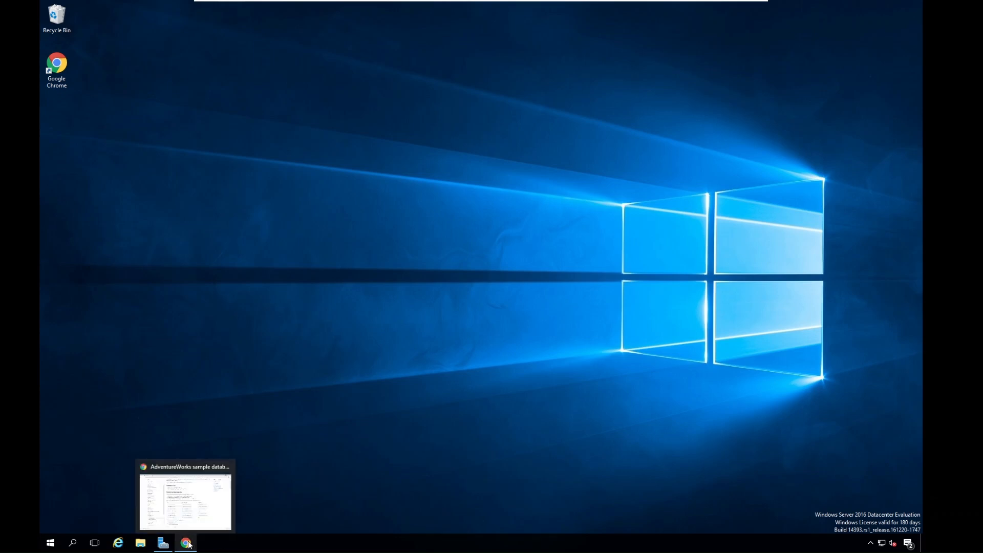
click(172, 504)
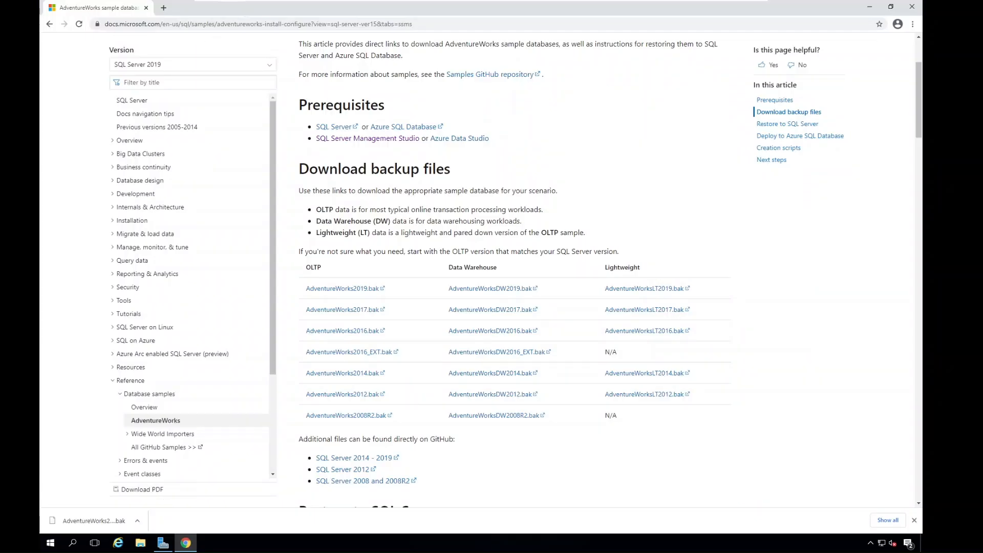
Search the web for "downlaod adventure works database" and open the Microsoft Docs result on AdventureWorks sample databases.
scroll(323, 97, up, 3)
key(ctrl+l)
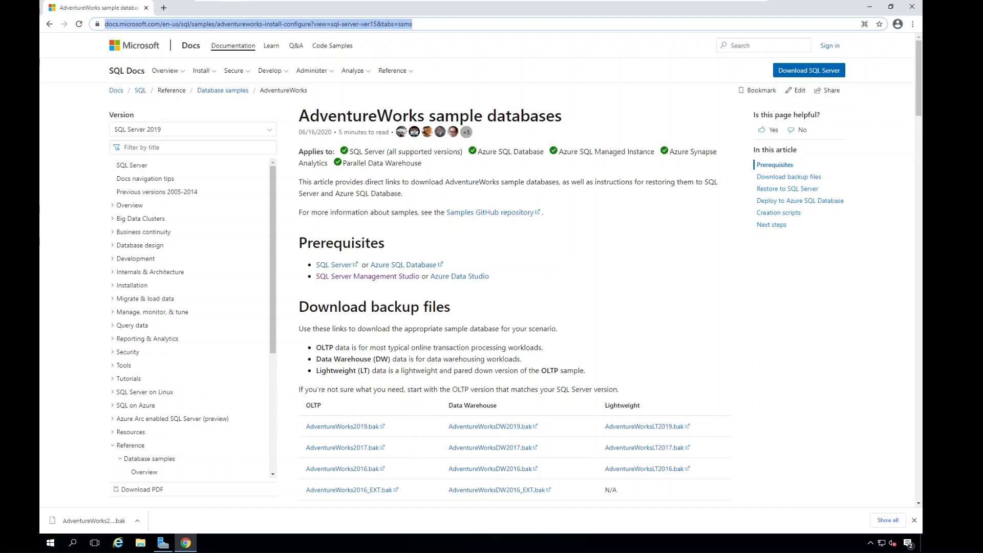
text(downlaod)
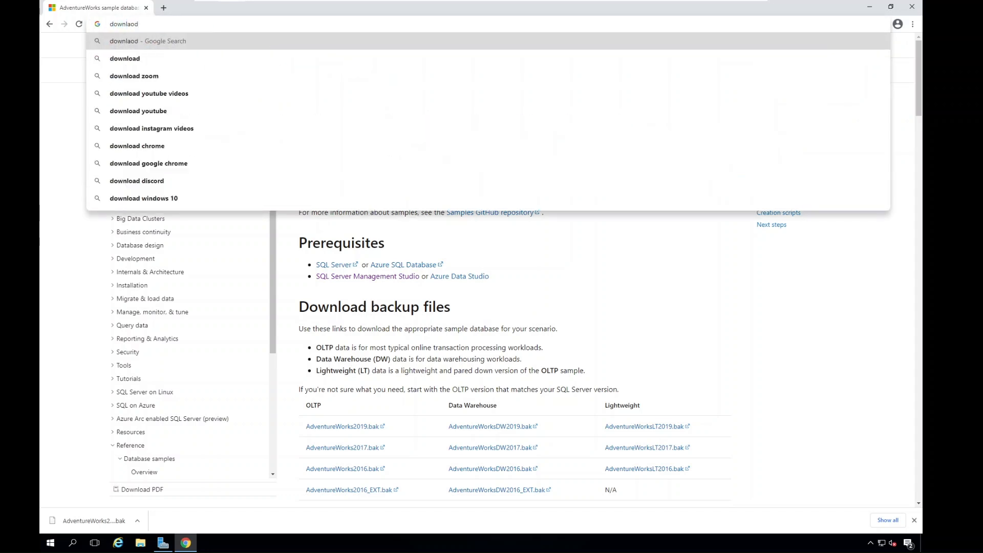
text( a)
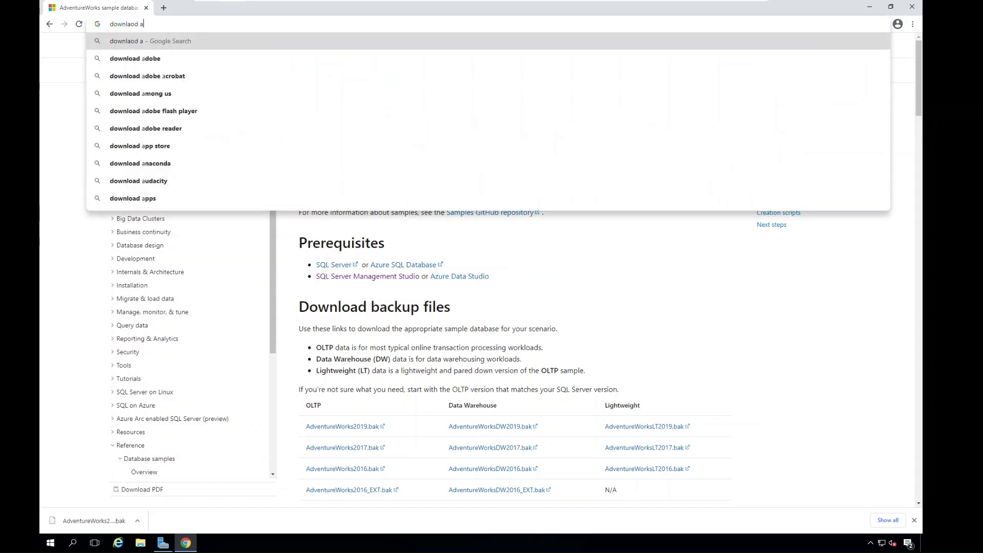
text(dventure wor)
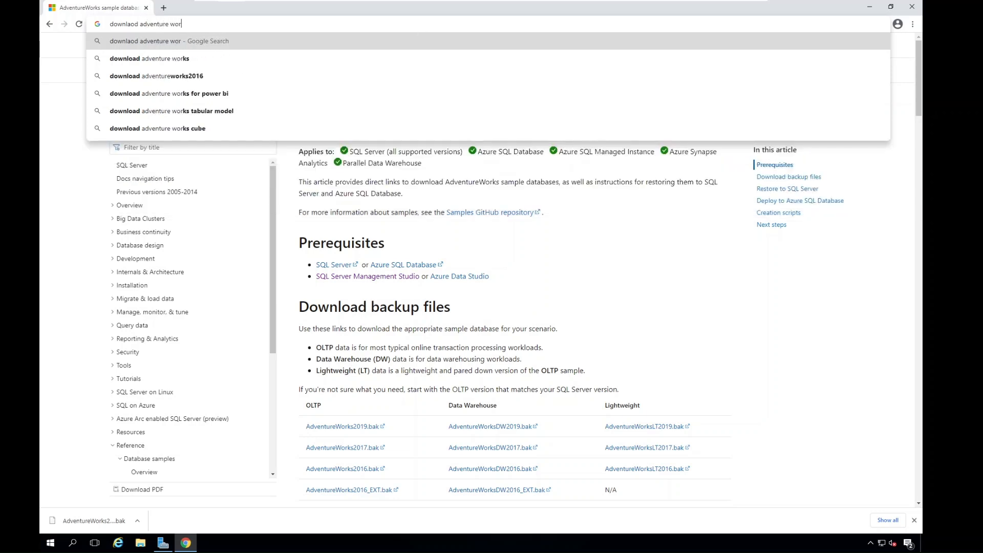
text(ks database)
key(Return)
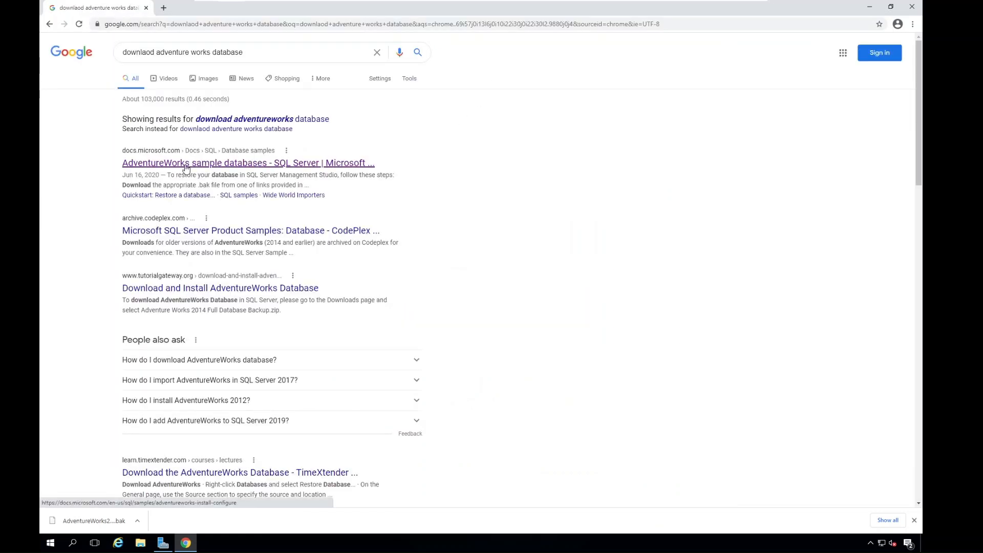
click(221, 168)
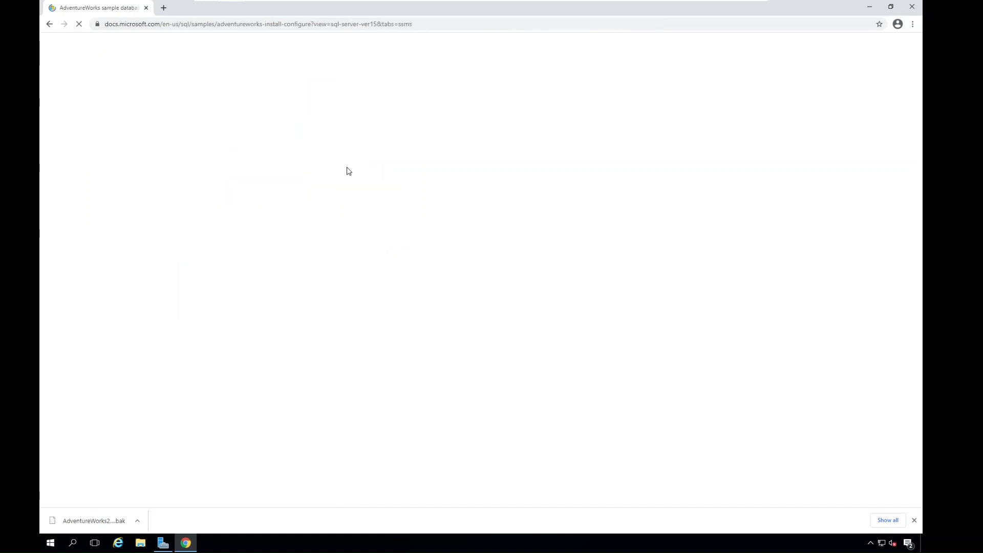
Download the OLTP backup file AdventureWorks2016.bak from the article's list of backup files.
scroll(242, 183, down, 3)
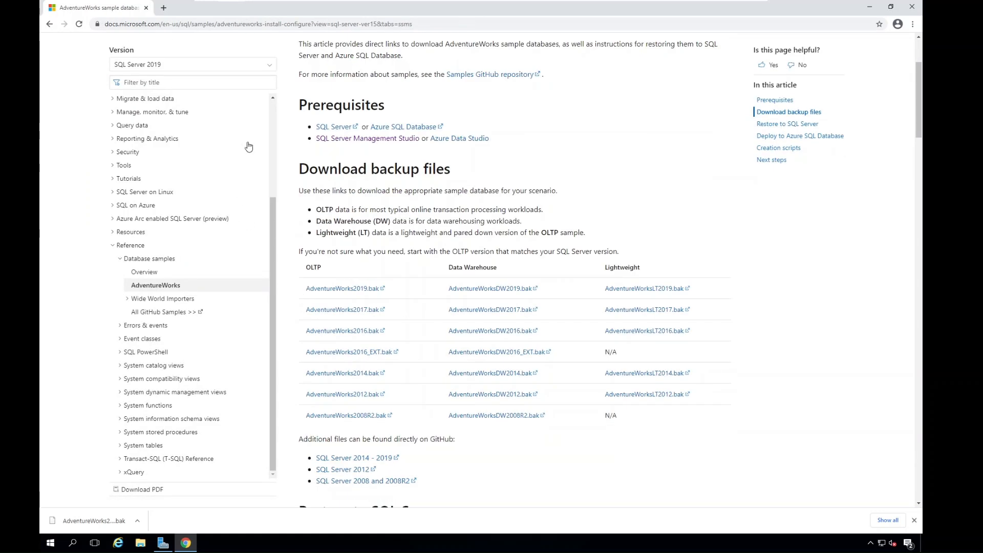
scroll(522, 153, up, 2)
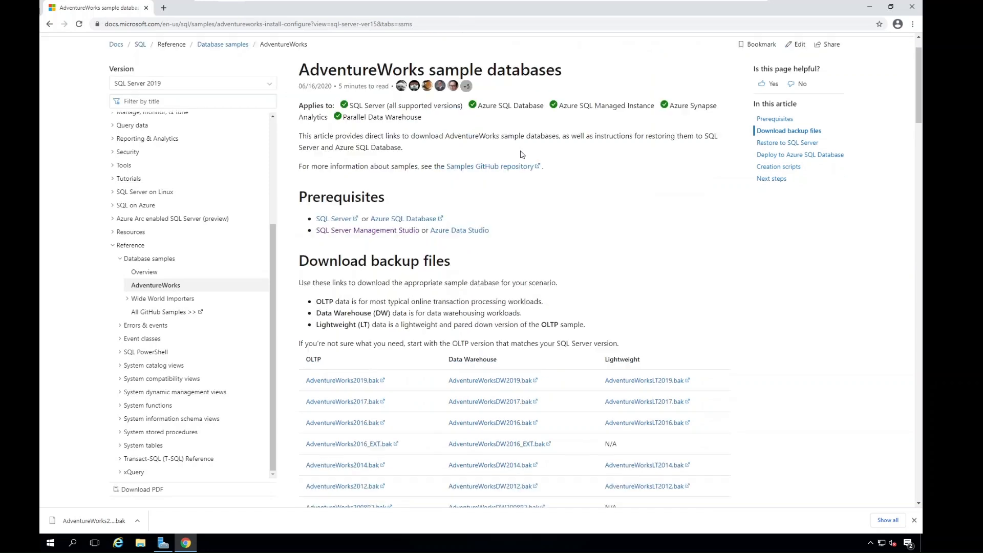
scroll(578, 224, down, 3)
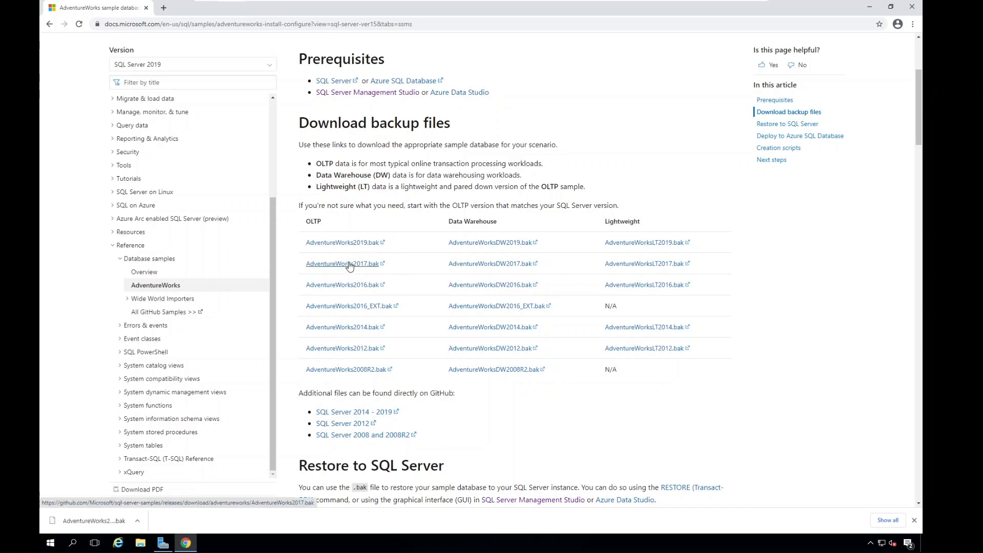
click(351, 291)
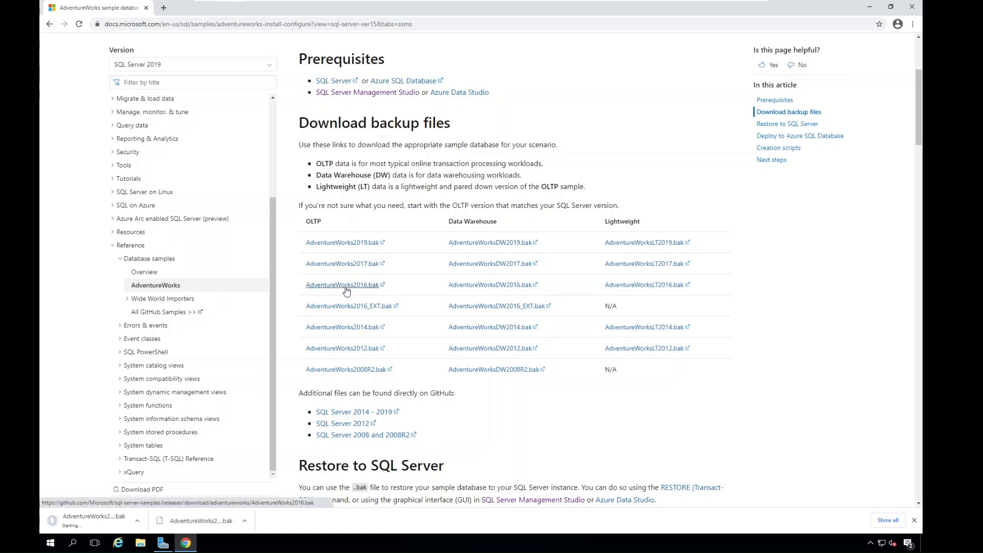
Show the downloaded AdventureWorks2016.bak in its folder and copy it into the SQL_BACKUPS folder on Local Disk (C:).
click(138, 521)
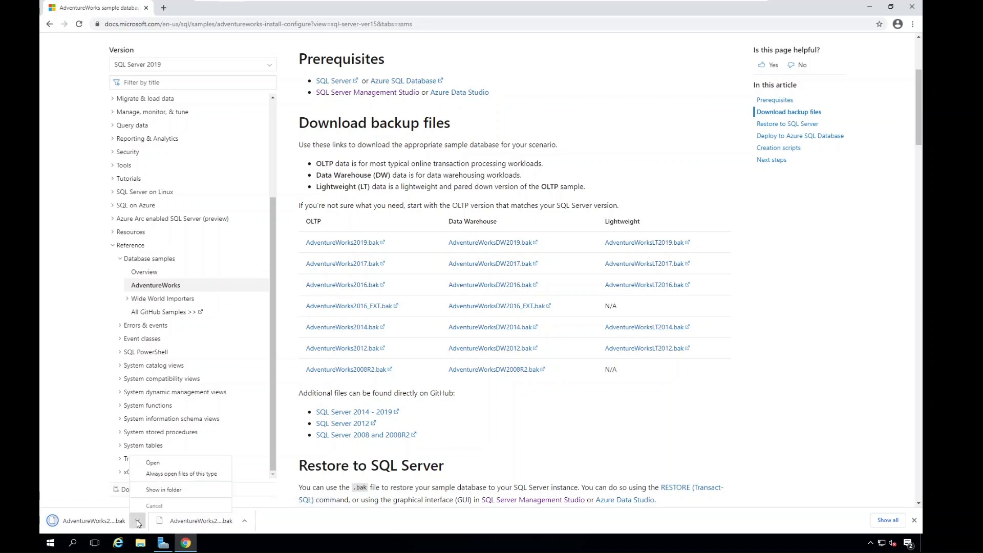
click(176, 491)
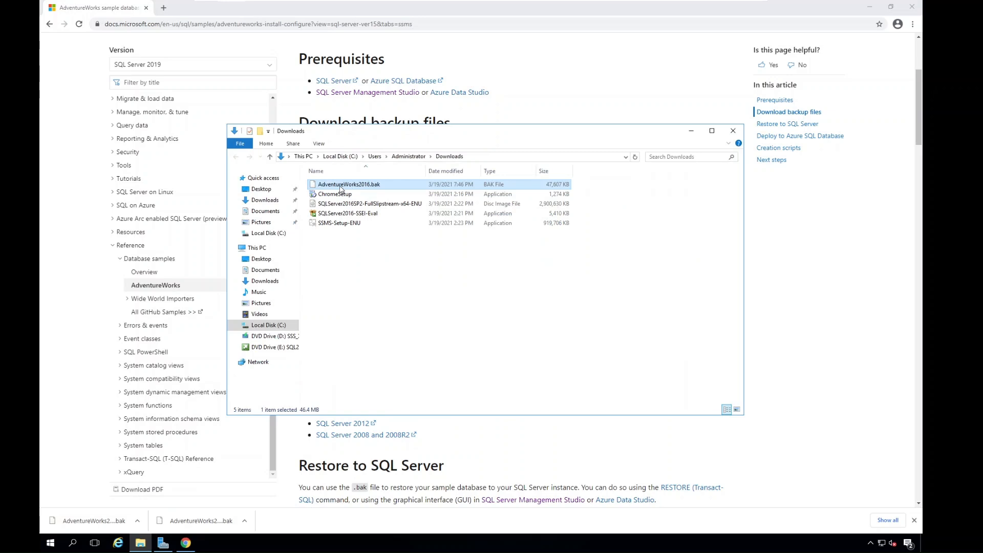
right_click(340, 188)
click(362, 265)
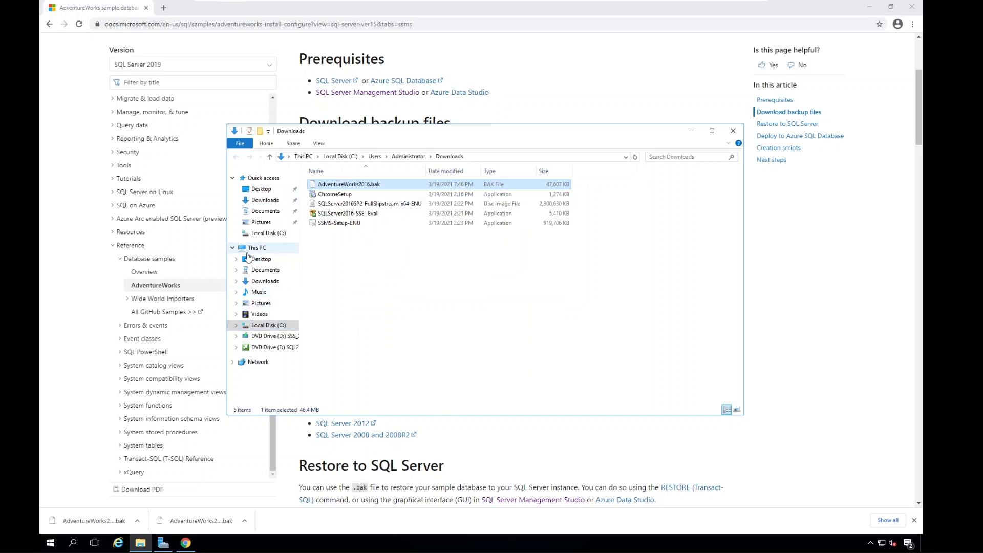
click(264, 325)
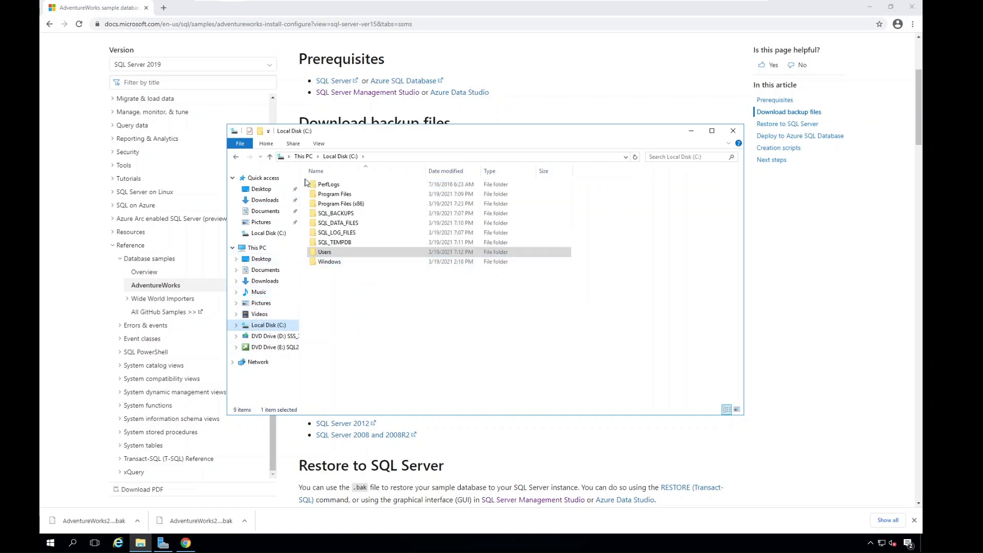
double_click(333, 213)
right_click(347, 227)
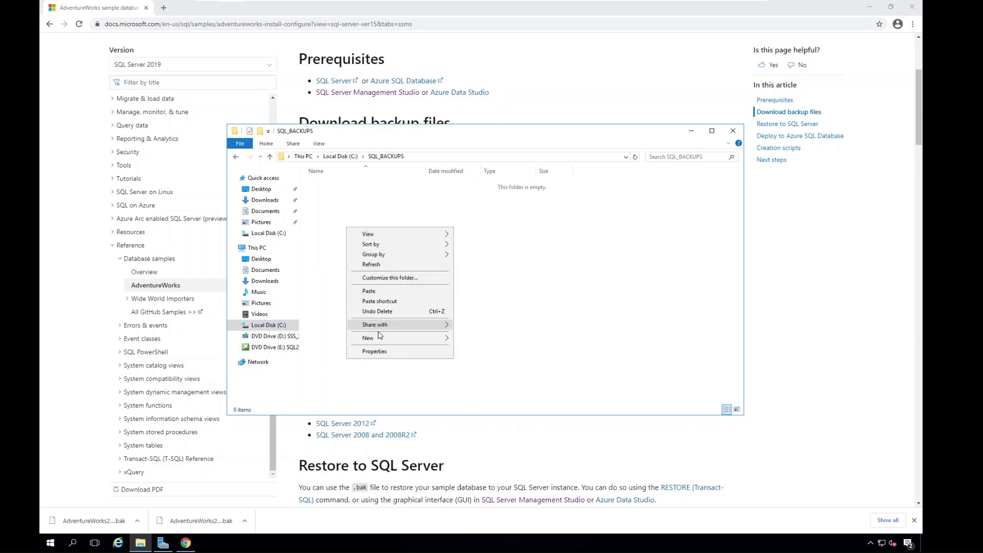
click(363, 292)
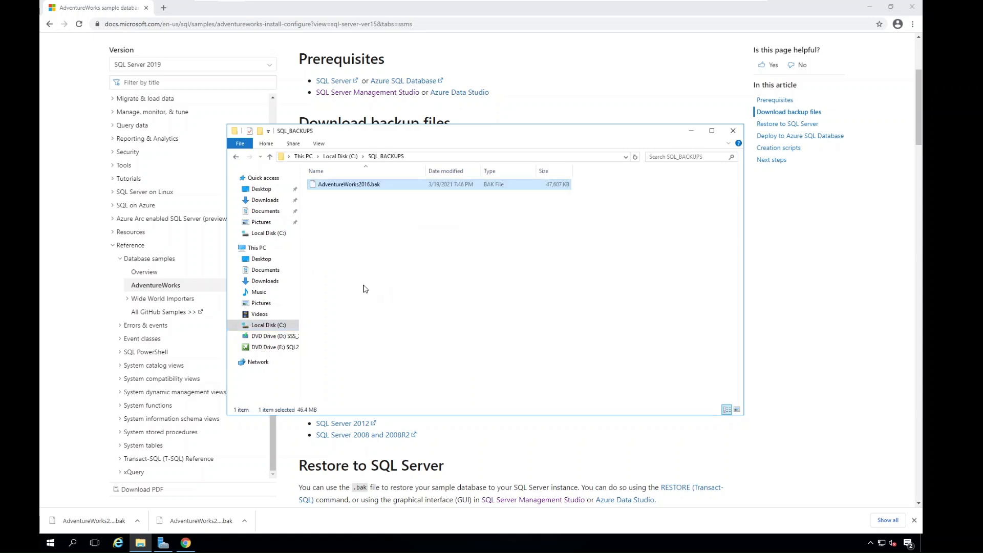
Close Chrome, minimize the SQL_BACKUPS folder window, and switch to SQL Server Management Studio, connecting to LABMSSQL with Windows Authentication.
click(912, 8)
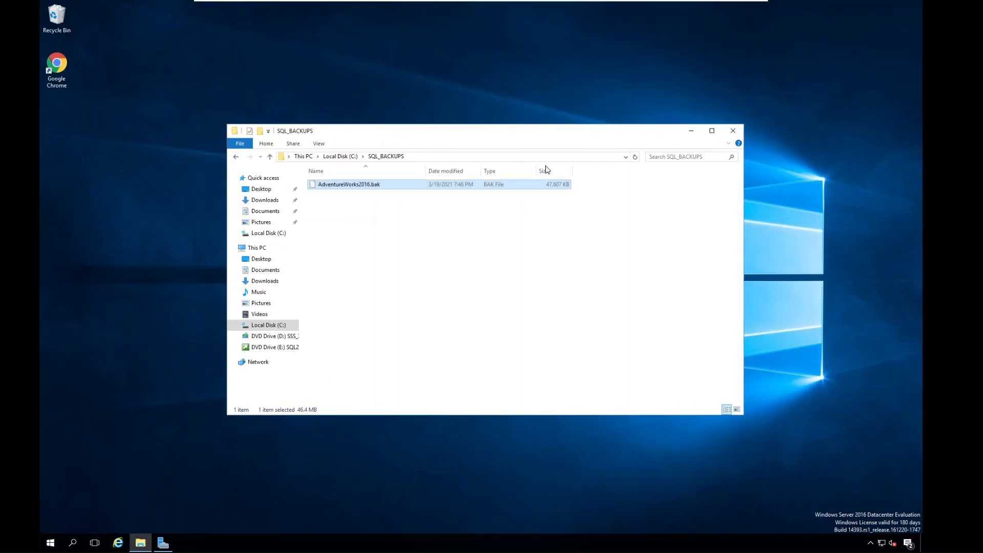
click(691, 132)
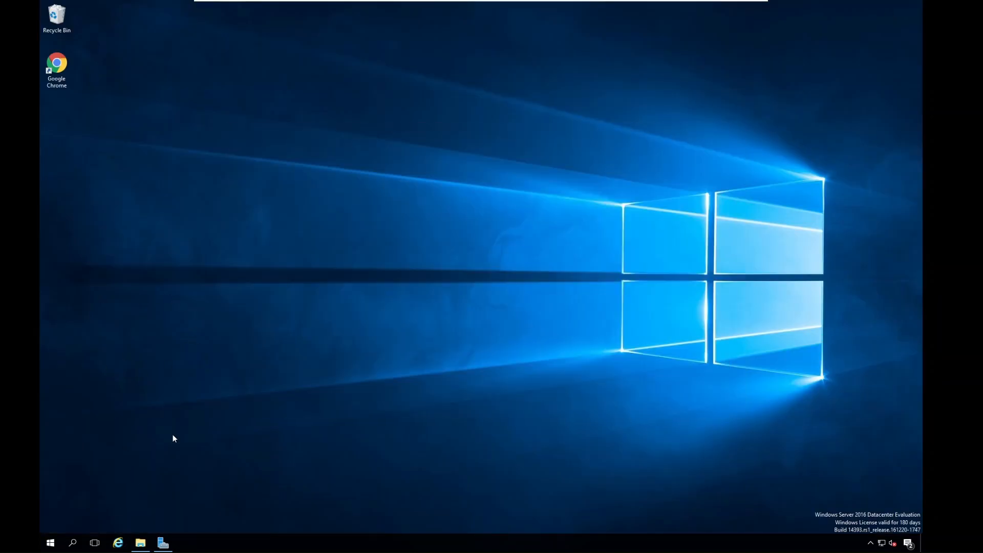
click(52, 543)
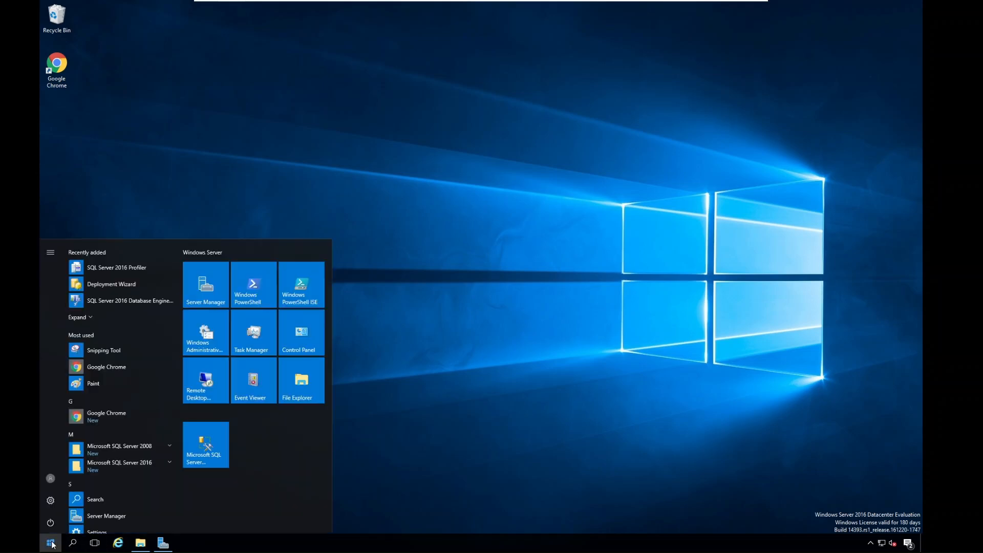
click(219, 446)
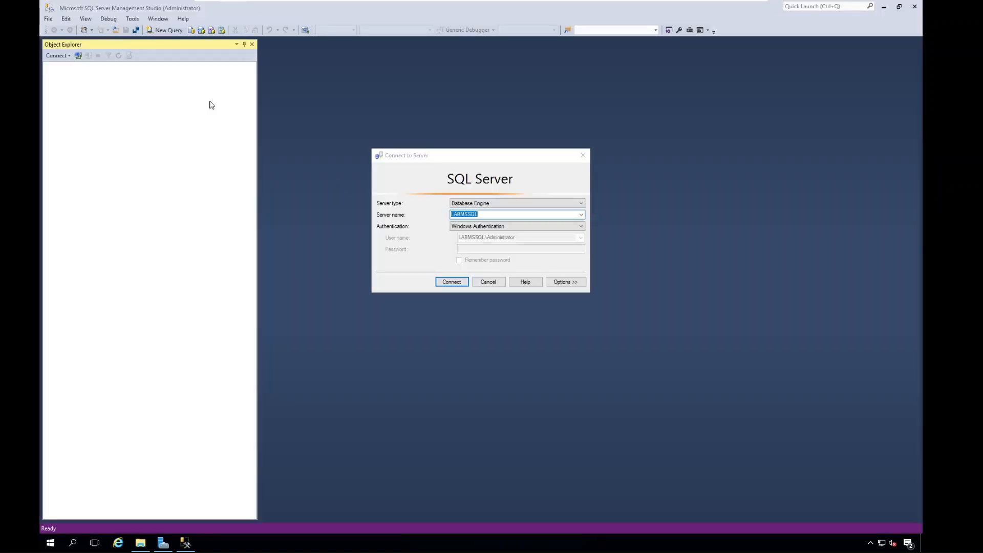
drag(440, 159, 374, 139)
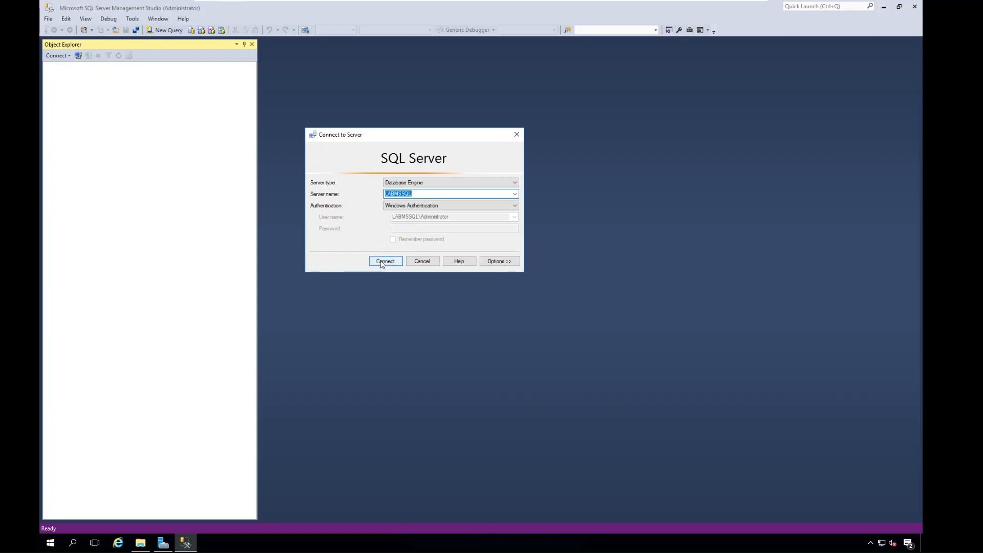
click(382, 263)
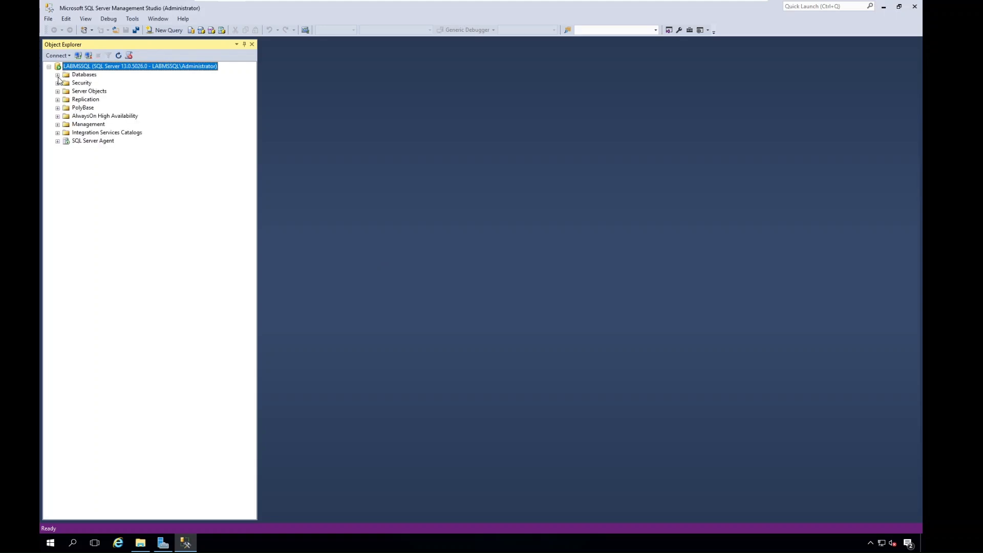
Start a database restore under Databases and set its source device to the backup file C:\SQL_BACKUPS\AdventureWorks2016.bak.
click(57, 75)
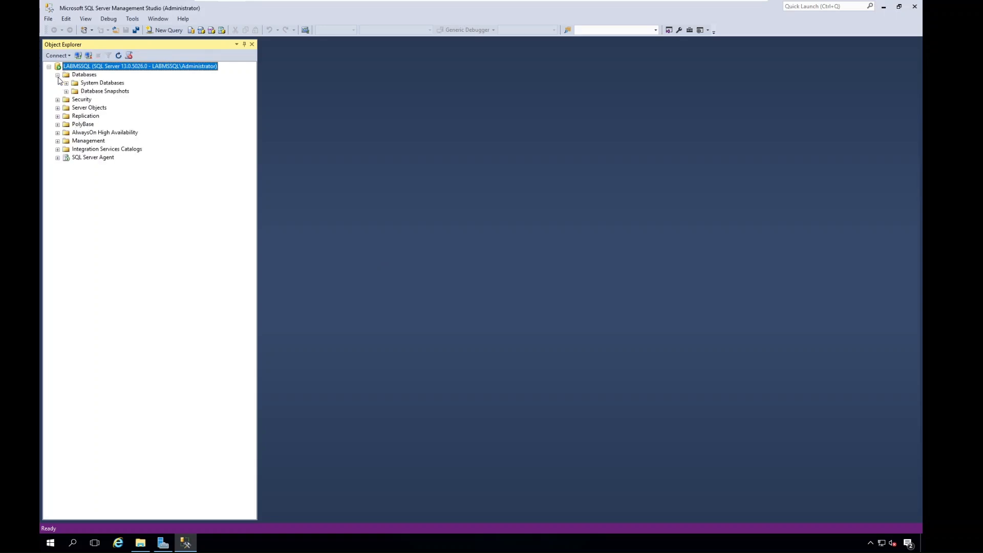
right_click(85, 78)
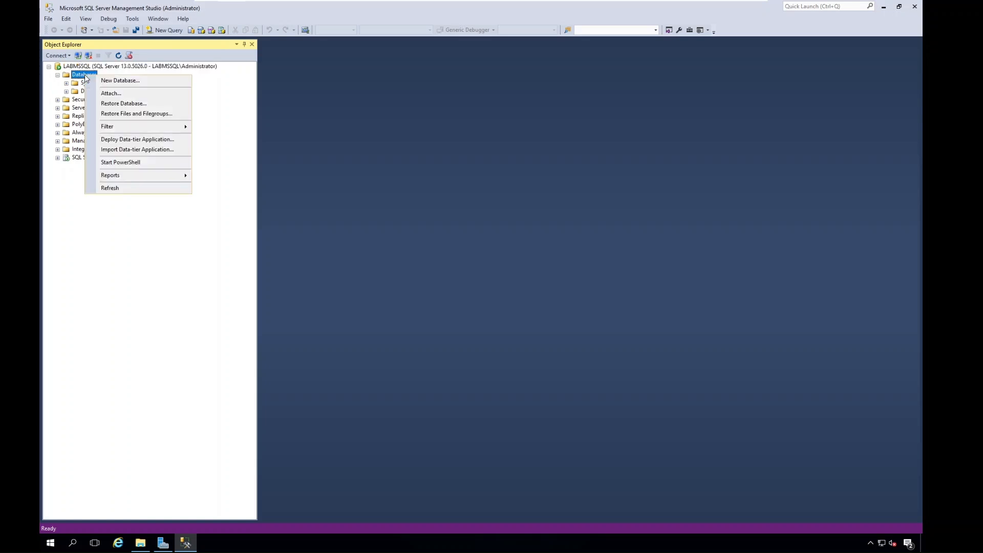
click(122, 104)
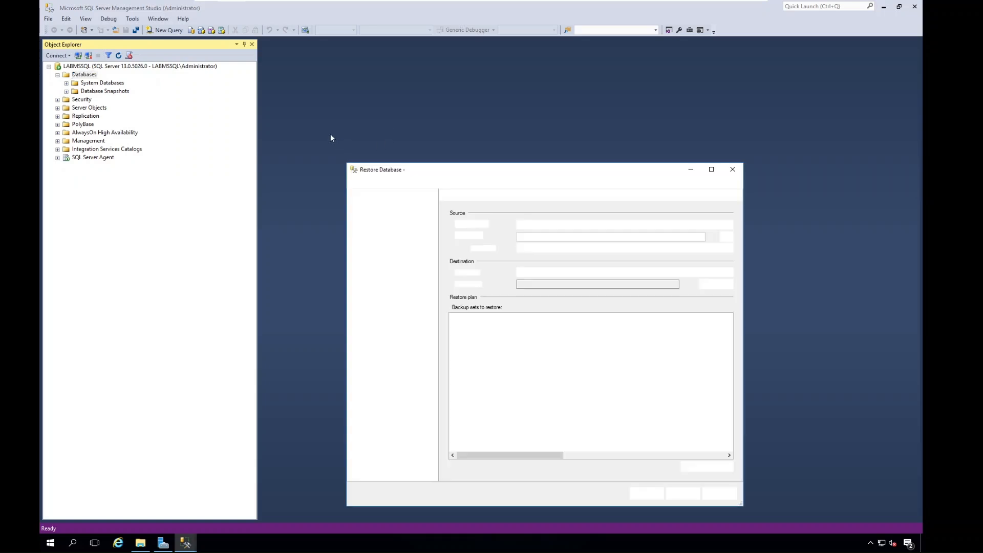
drag(445, 169, 270, 83)
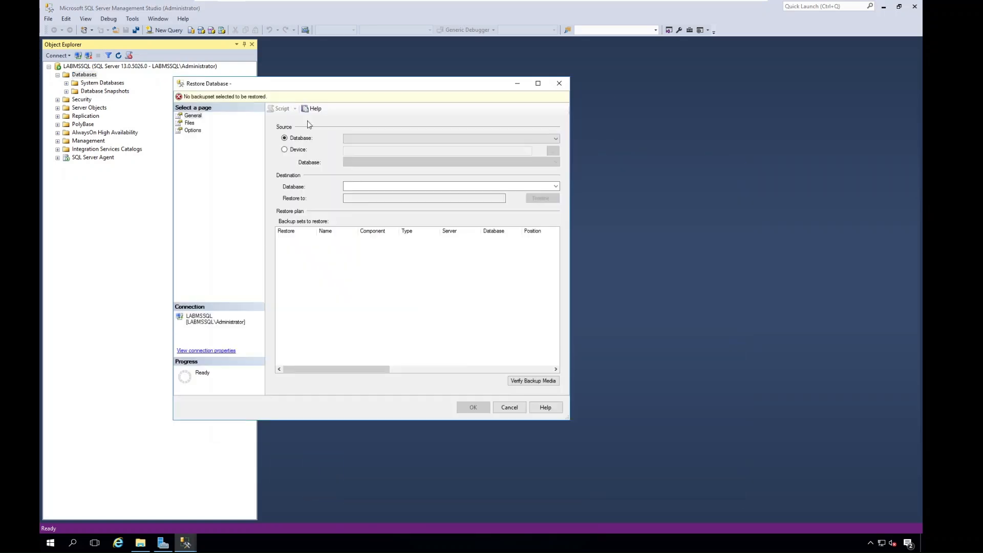
click(284, 149)
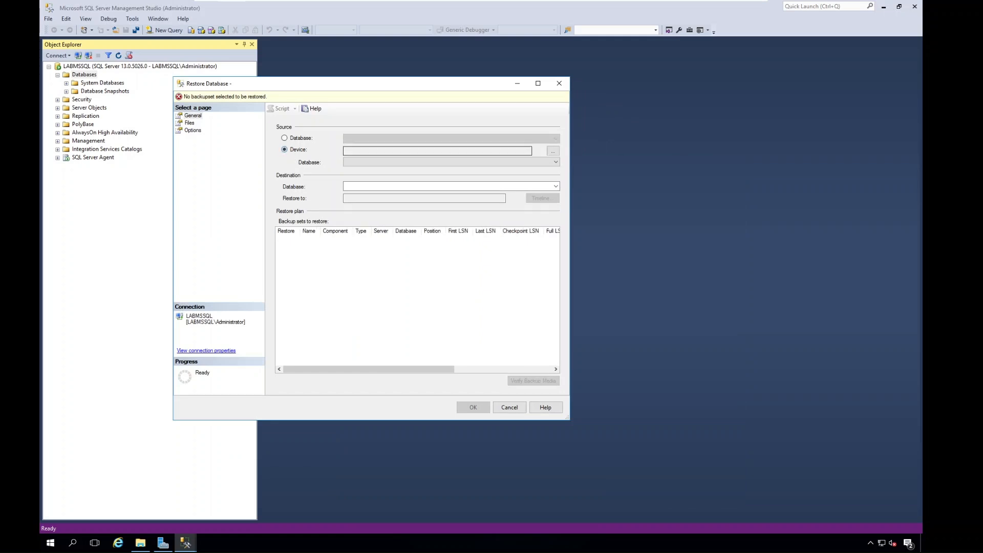
click(551, 152)
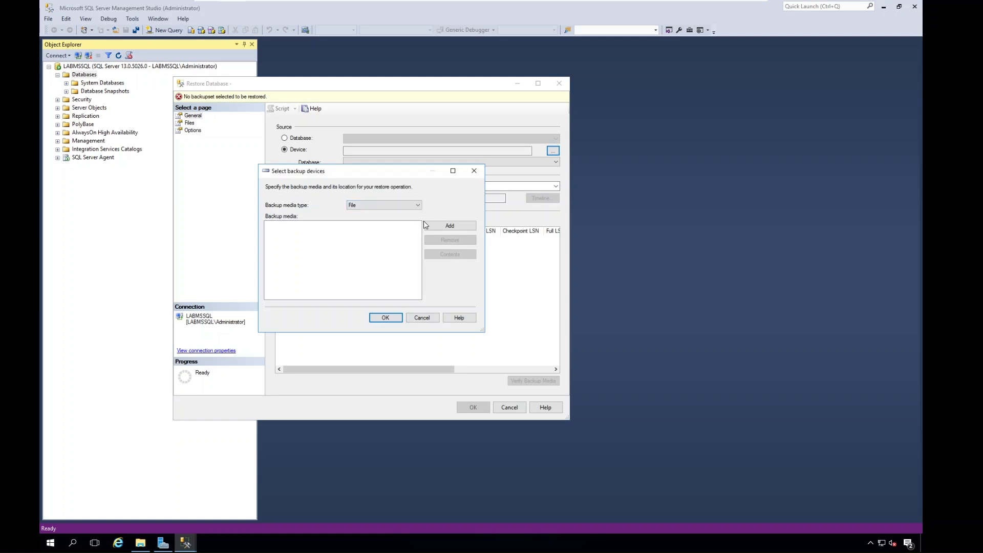
click(449, 226)
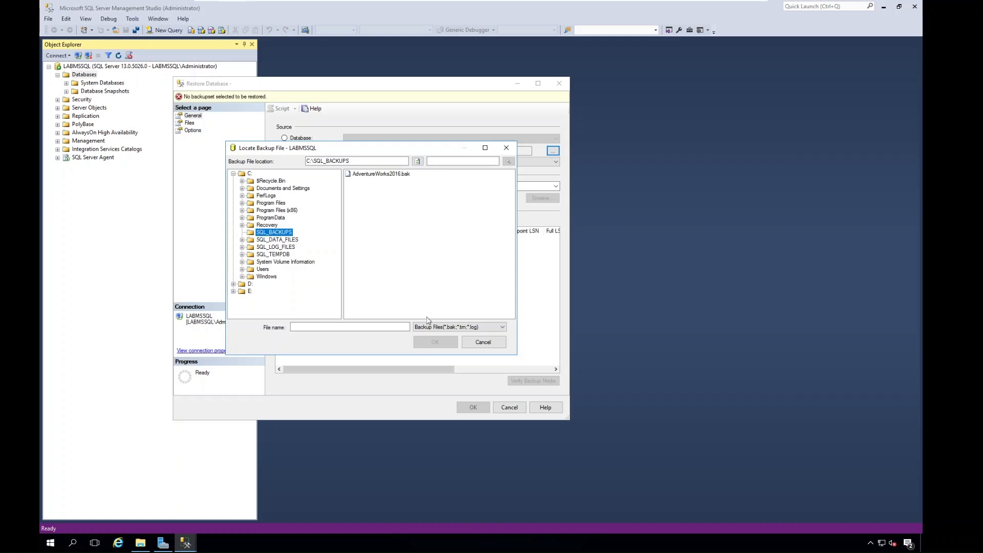
click(398, 175)
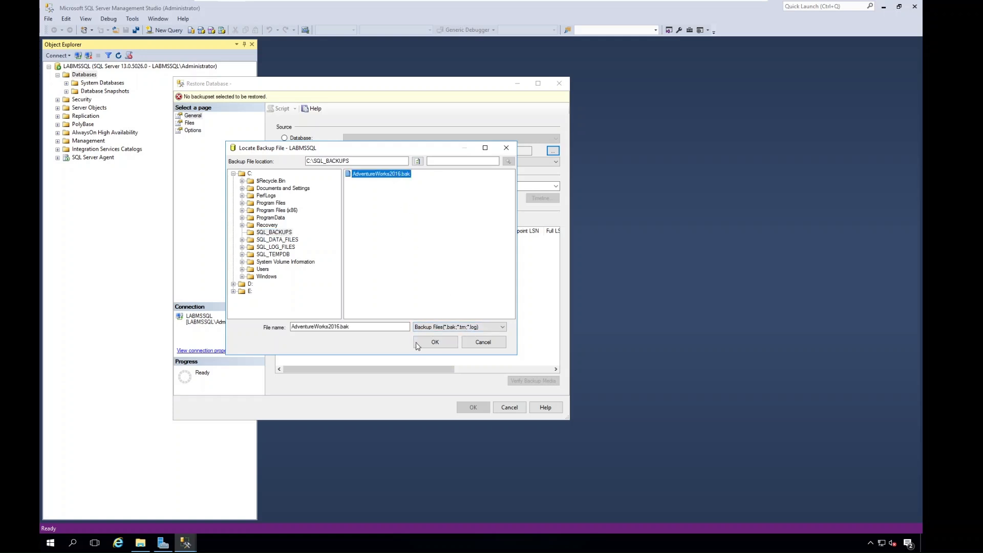
click(434, 342)
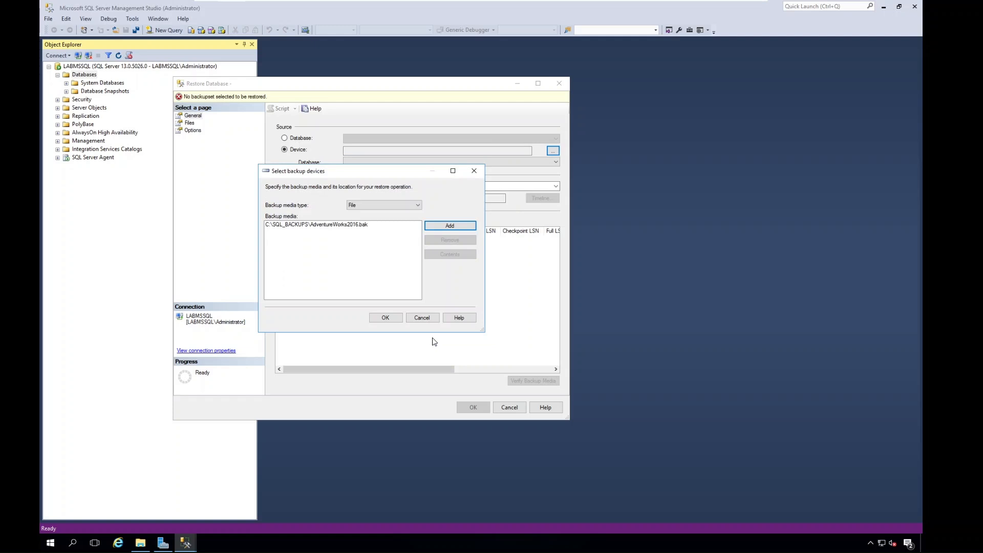
click(386, 317)
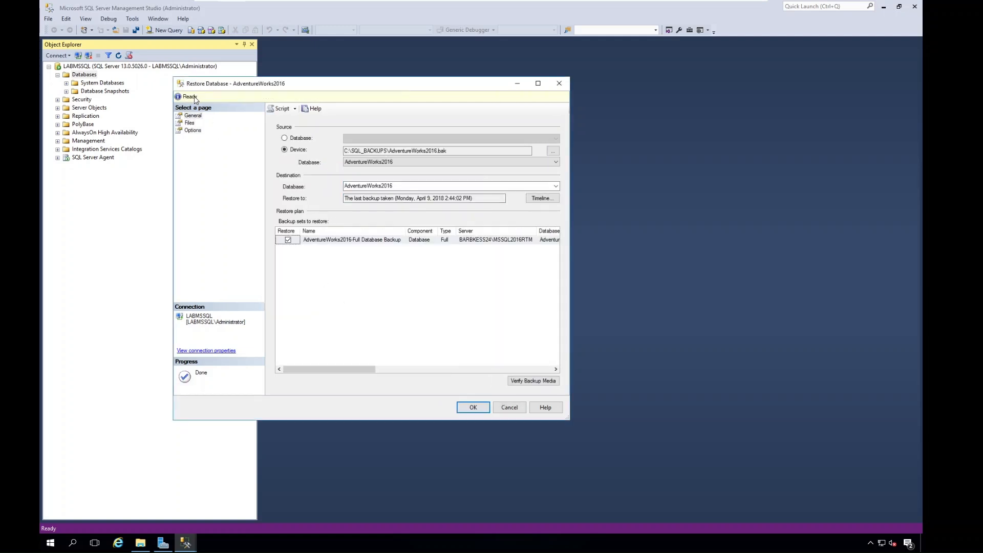
Check the full Restore As paths of the data and log files, and run the AdventureWorks2016 restore.
click(188, 124)
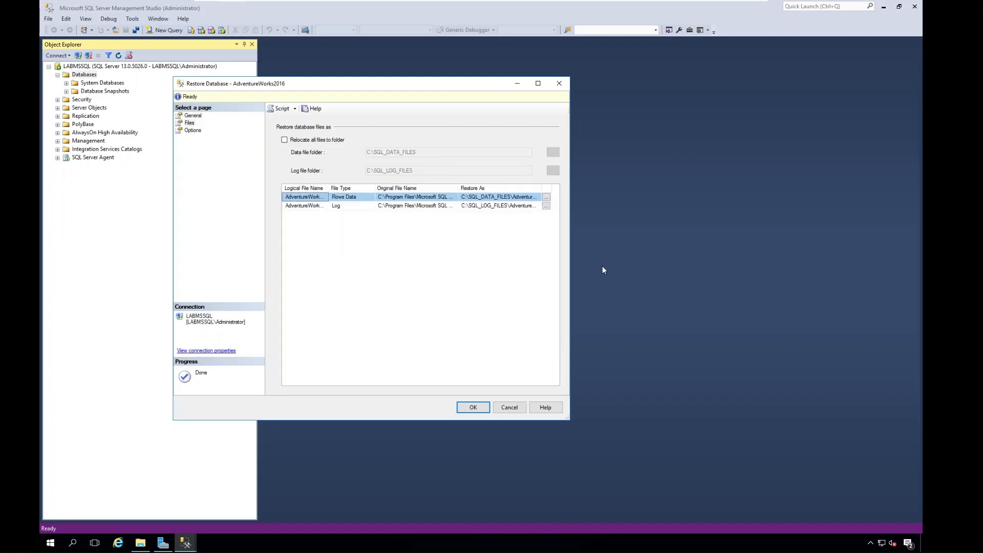
drag(570, 264, 824, 228)
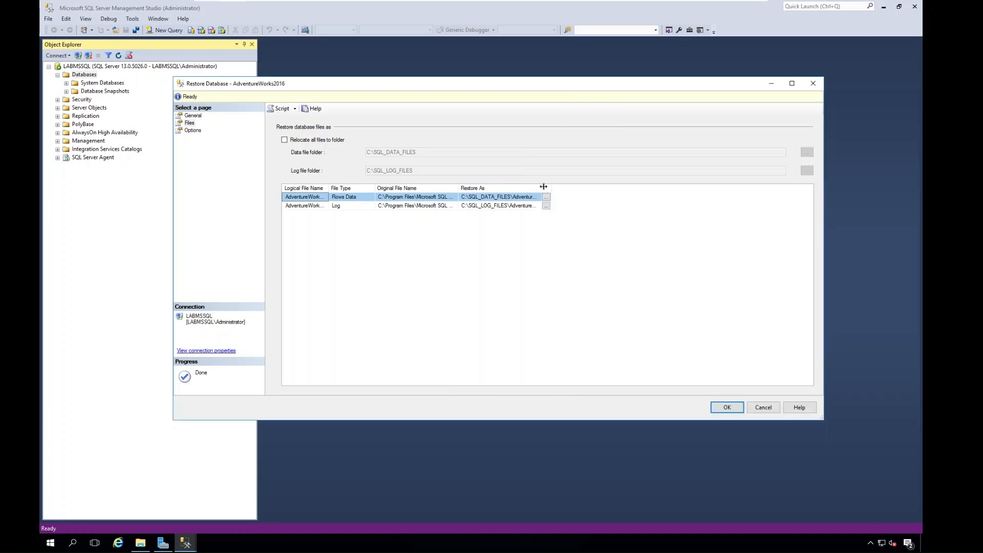
drag(543, 187, 650, 185)
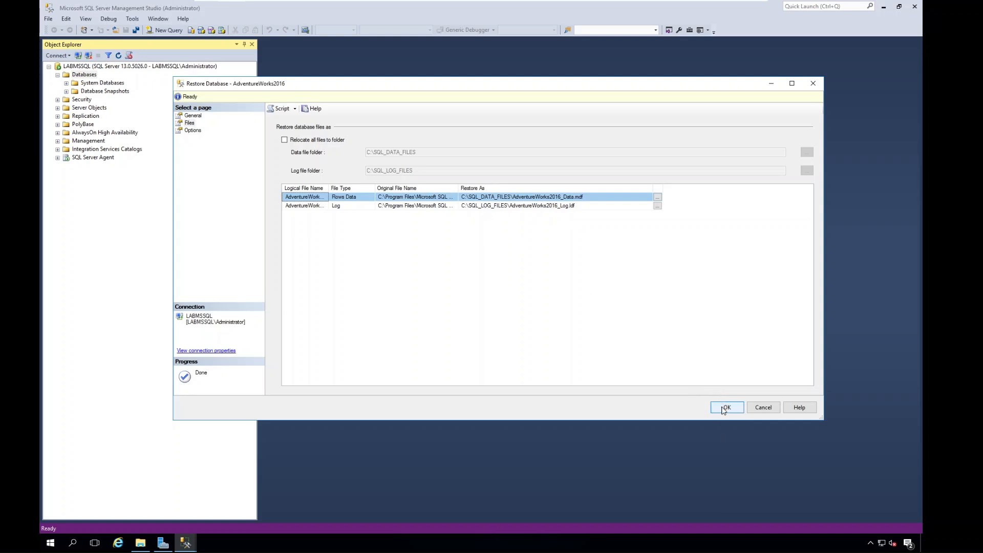
click(724, 408)
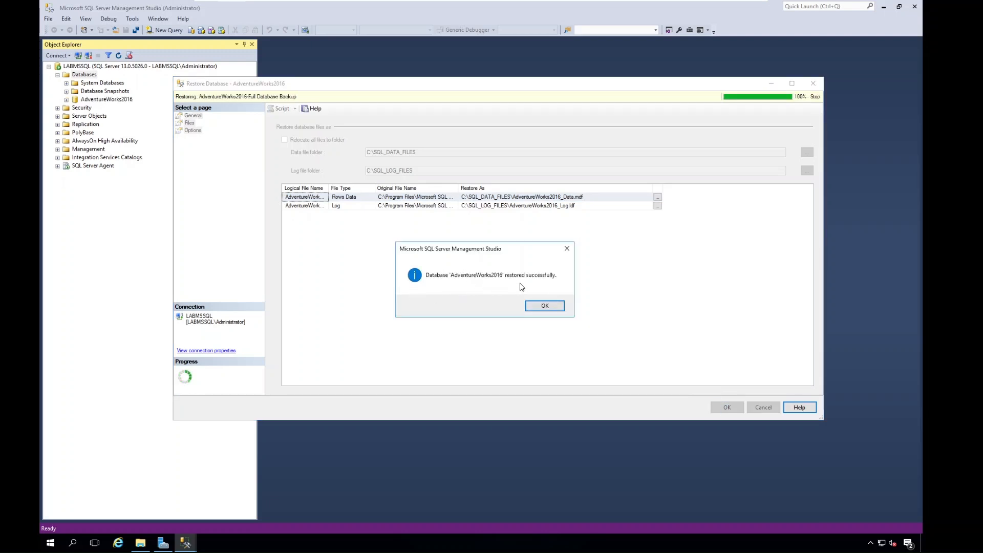
click(545, 306)
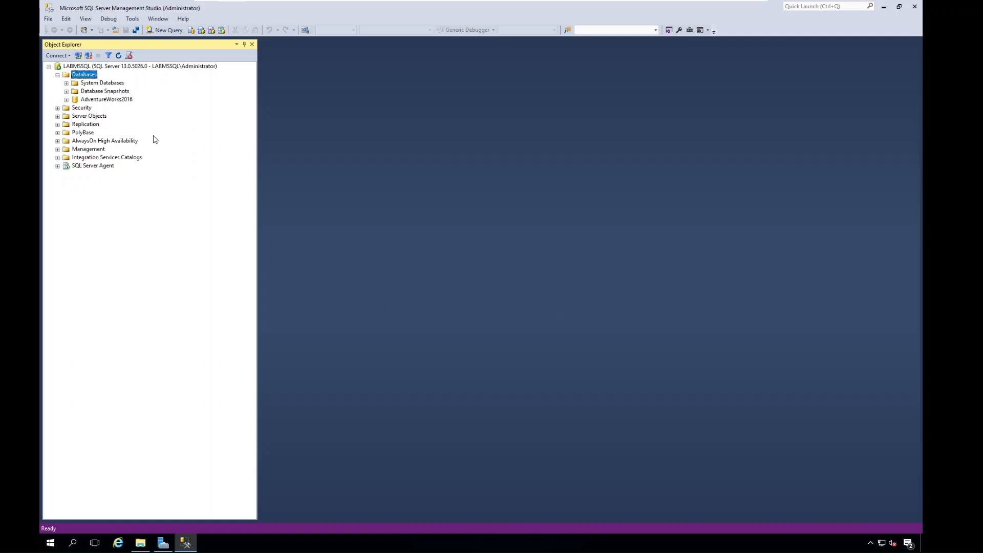
Expand the restored AdventureWorks2016 database and look through its list of tables.
click(99, 101)
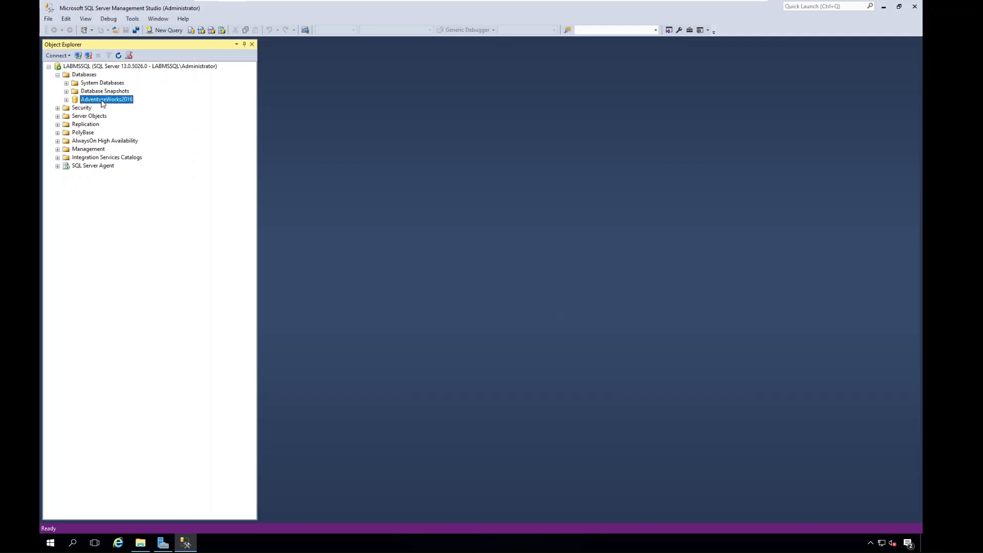
click(67, 100)
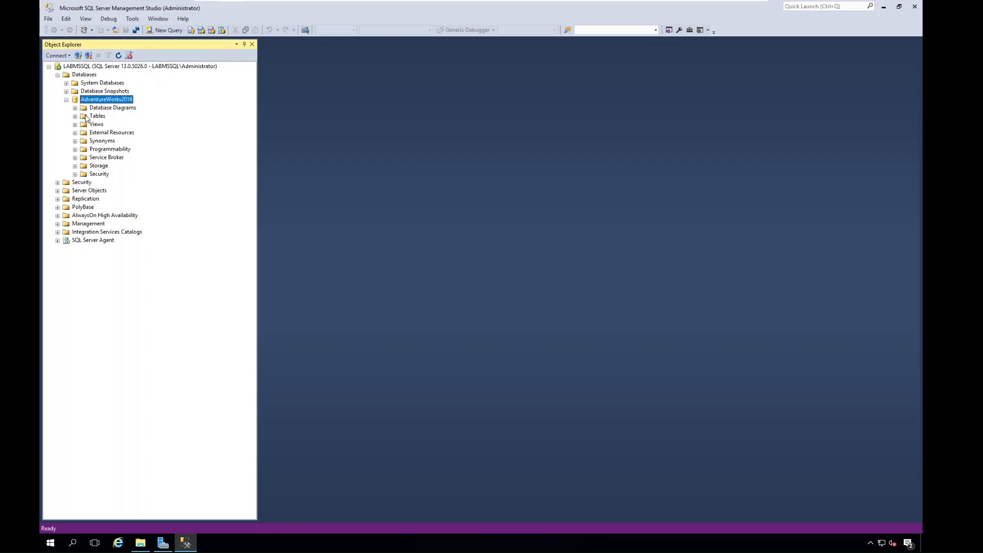
click(75, 117)
scroll(129, 227, down, 15)
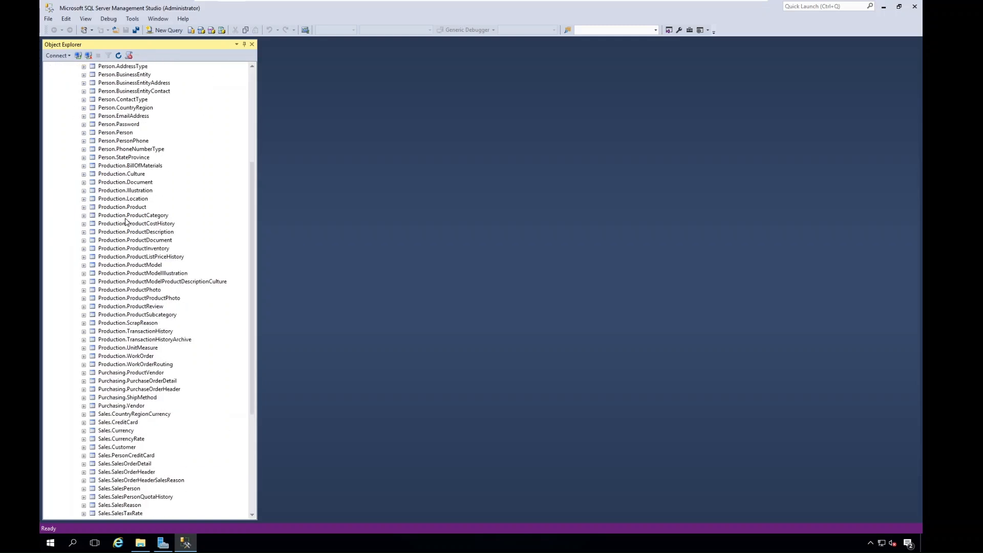
scroll(126, 215, up, 17)
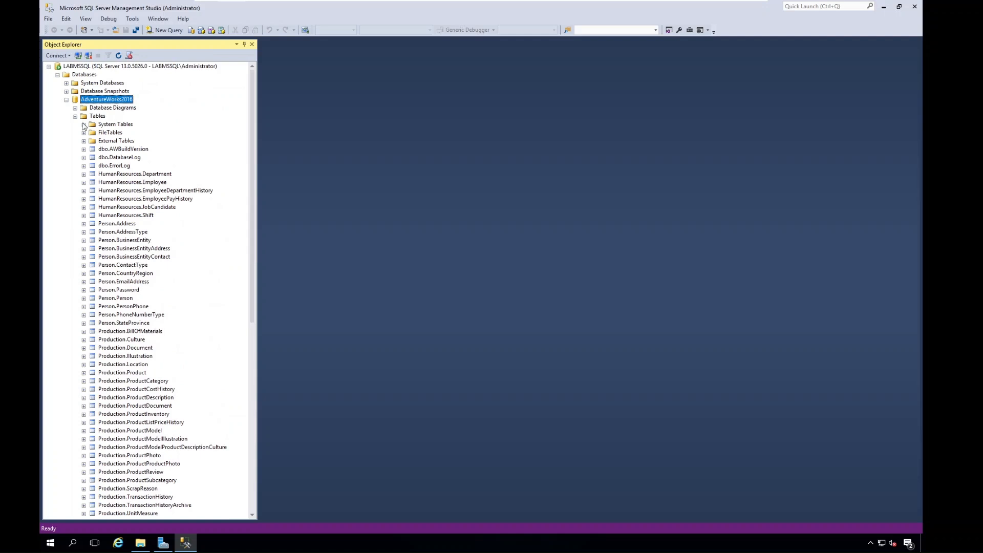
click(110, 150)
click(110, 167)
click(116, 176)
click(120, 190)
click(75, 116)
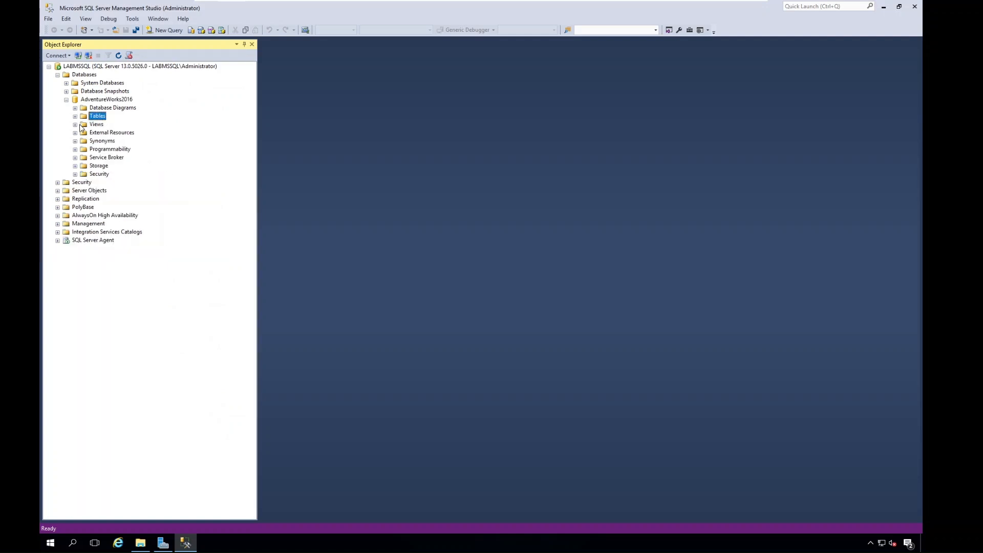
Examine the views, the stored procedures under Programmability, and the Security folder of AdventureWorks2016.
click(76, 124)
click(75, 124)
click(75, 149)
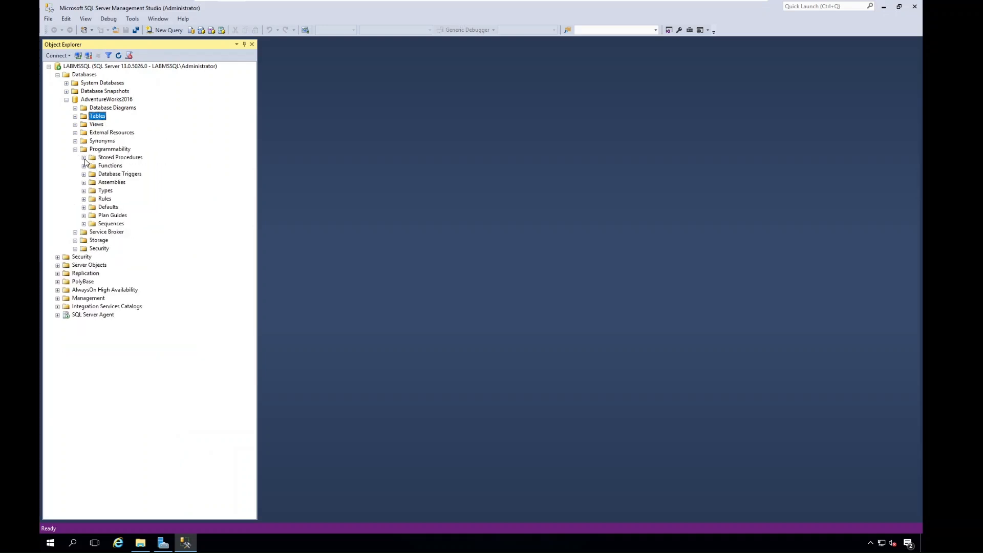
click(84, 157)
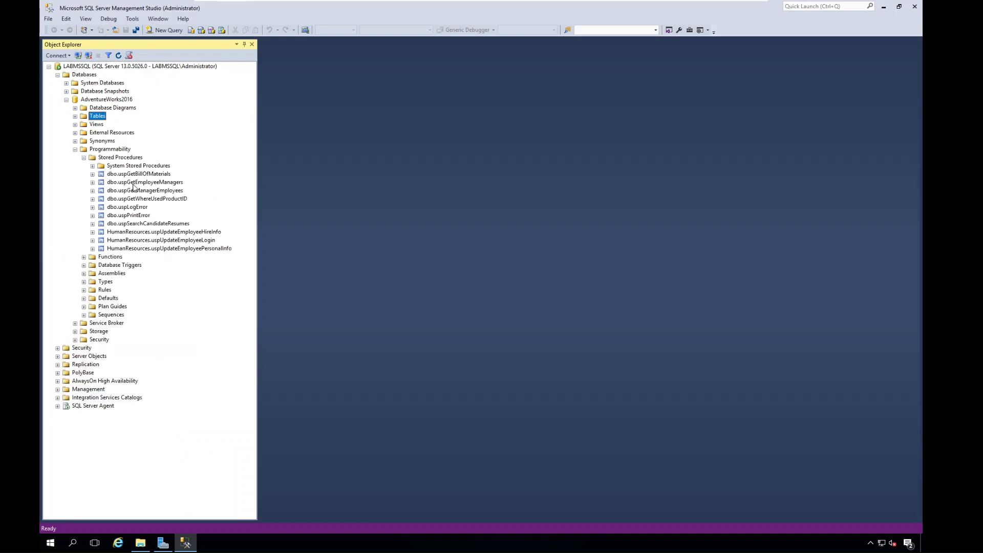
click(74, 149)
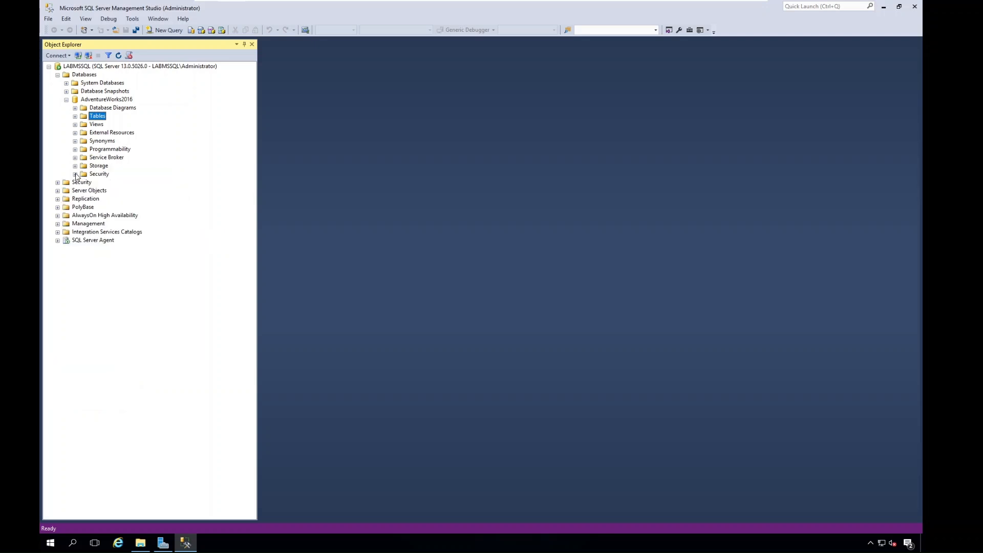
click(75, 174)
click(75, 174)
List the AdventureWorks2016 tables again, open a new query window on that database, and close the Properties pane.
click(75, 117)
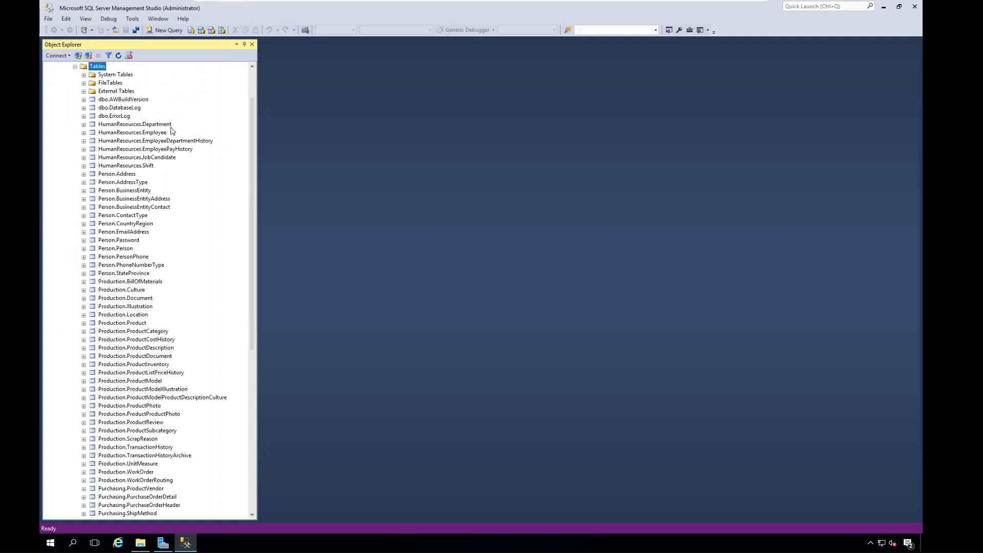
click(167, 30)
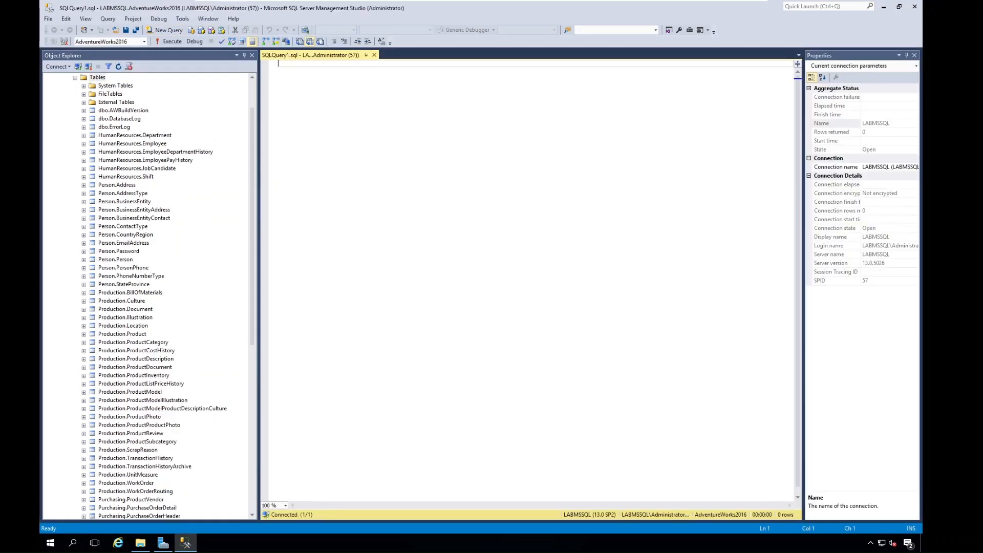
click(914, 56)
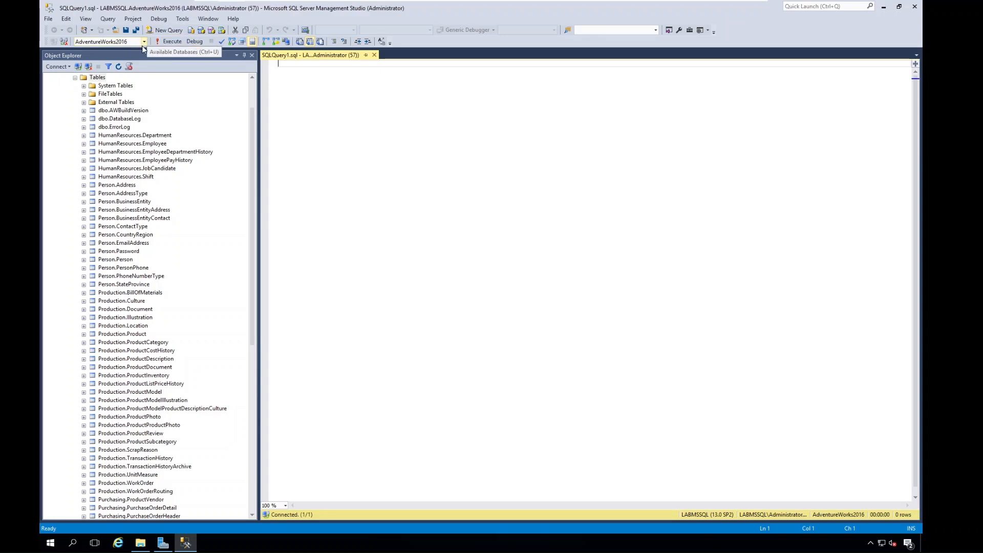
drag(253, 117, 246, 83)
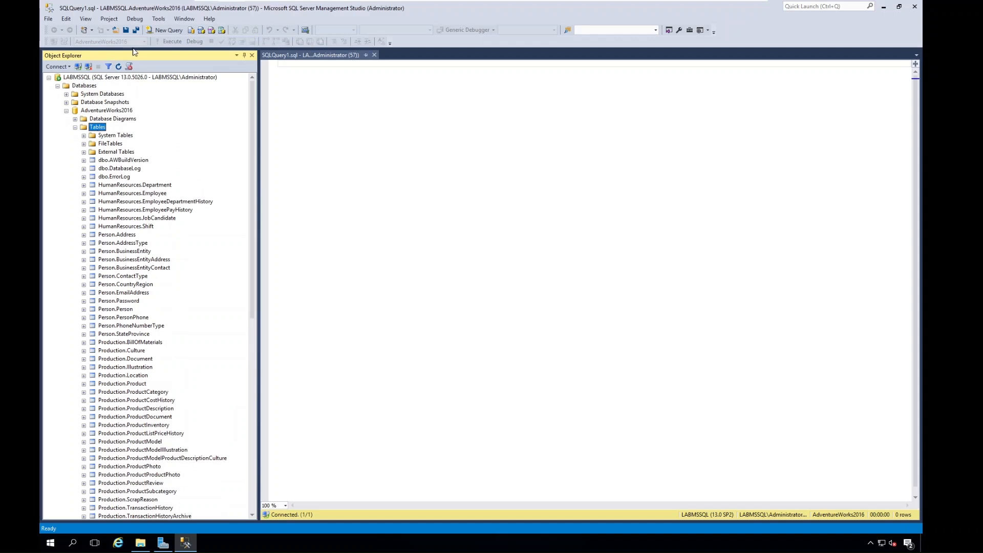
click(107, 112)
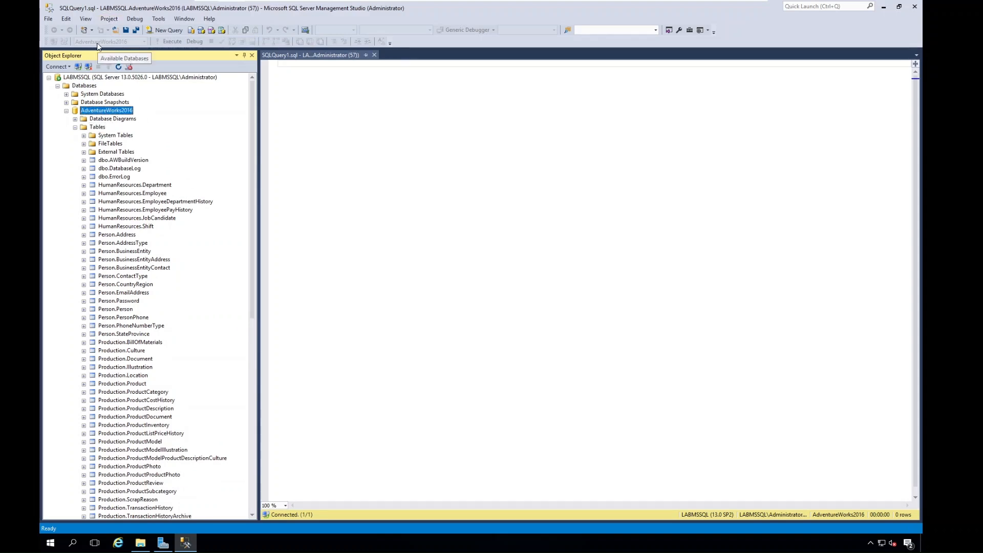
click(349, 97)
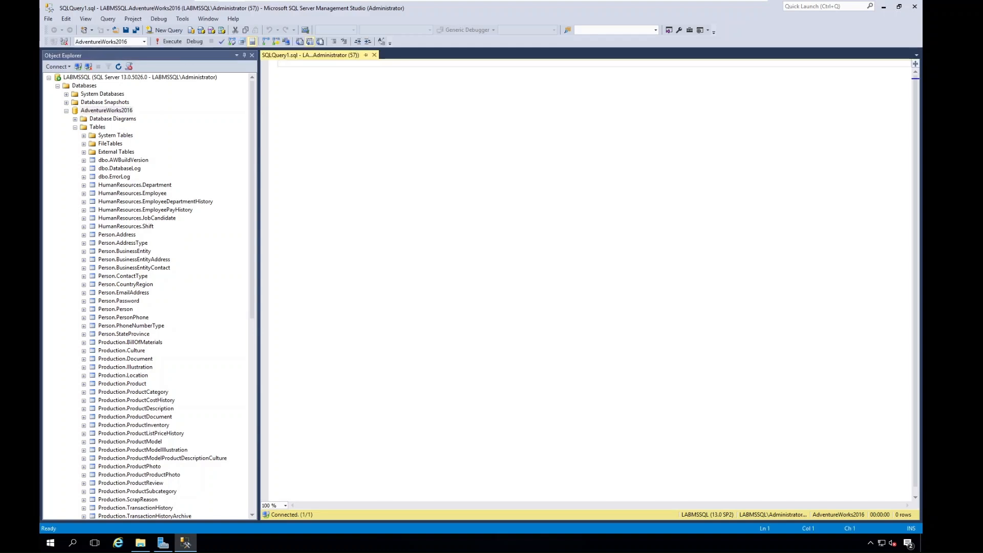
Write a batch with "use AdventureWorks2016" and "go" on separate lines, without a semicolon, and parse it to check the syntax.
text(use)
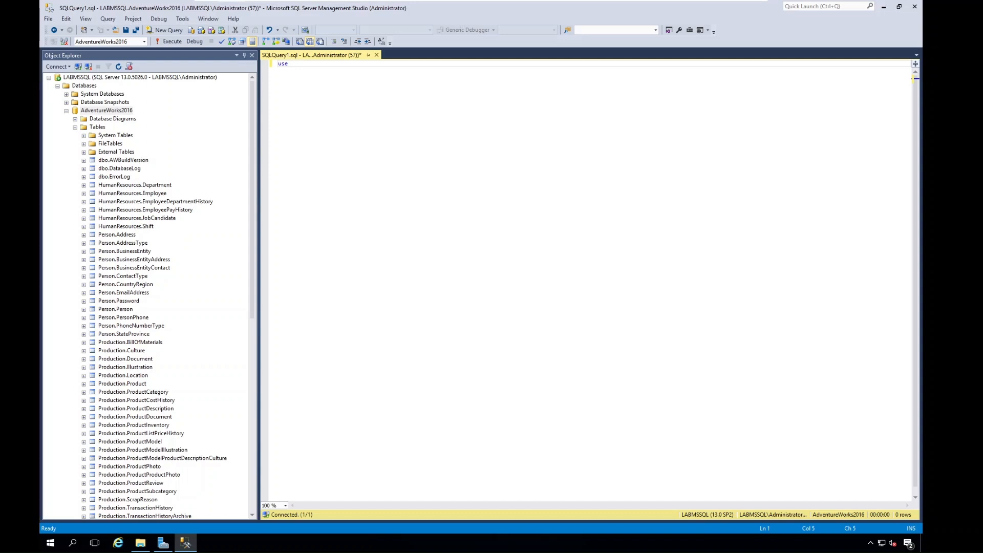
text( Ad)
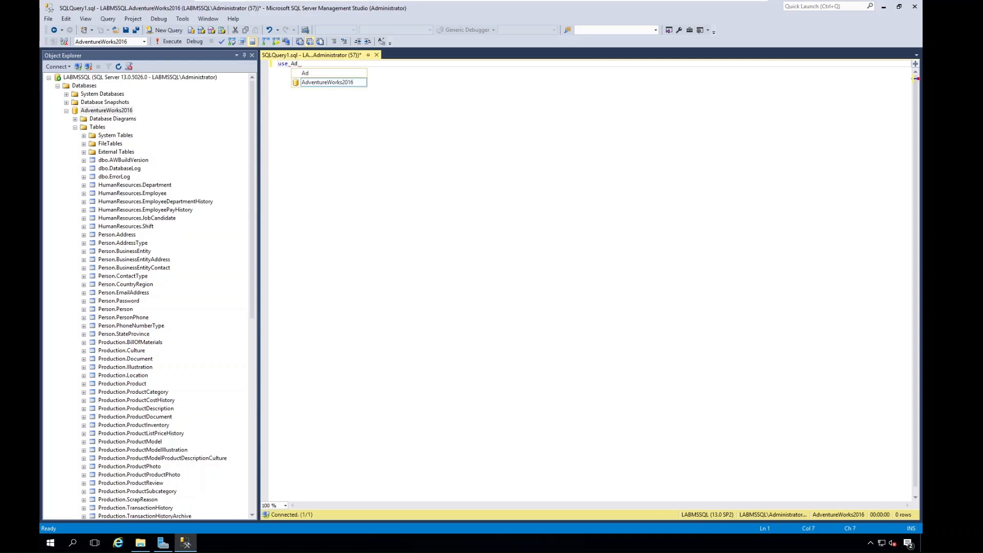
key(Tab)
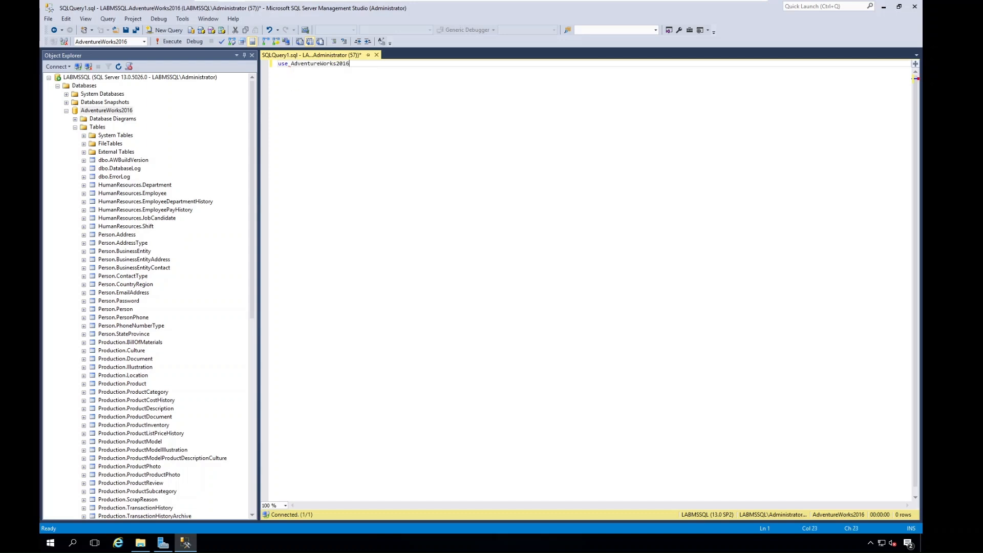
key(Return)
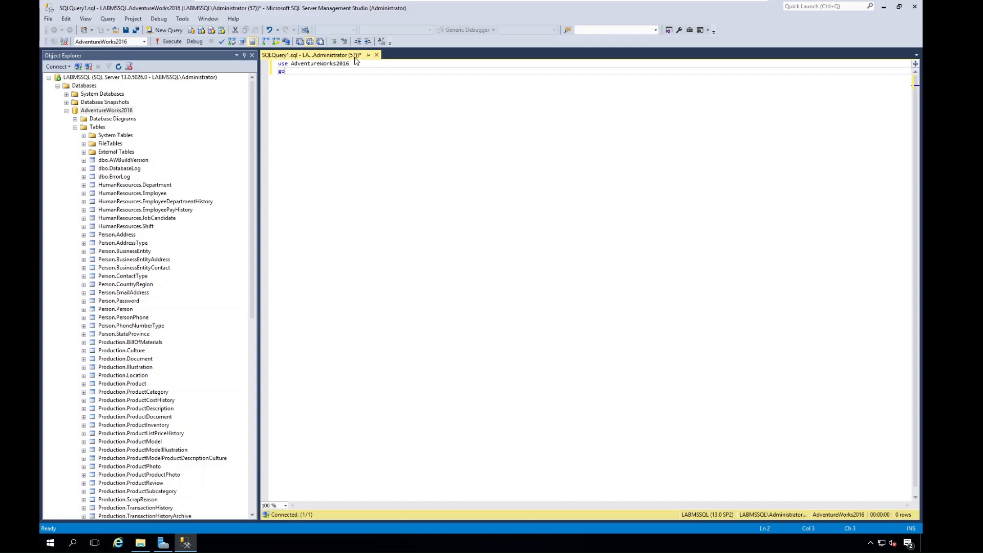
click(354, 64)
text(;)
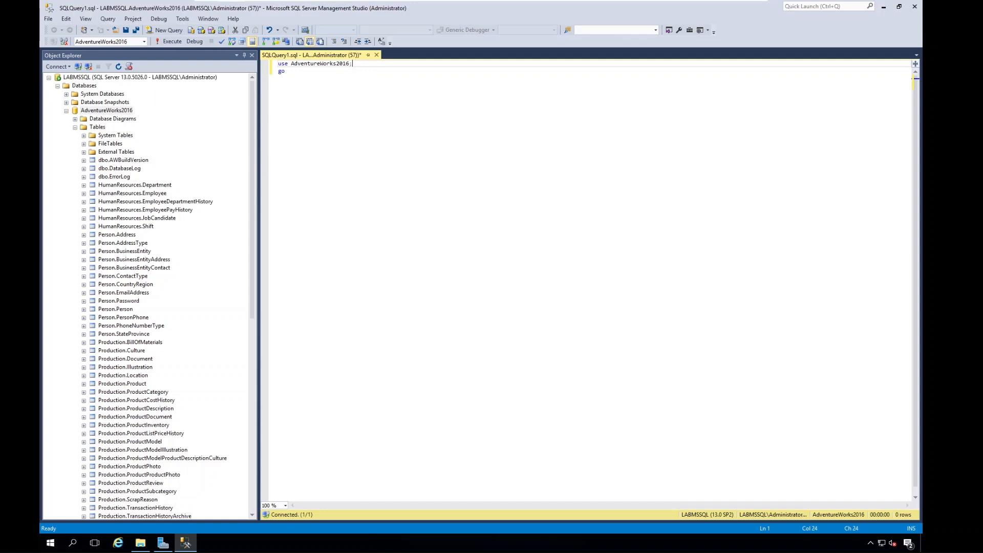
key(BackSpace)
key(ctrl+a)
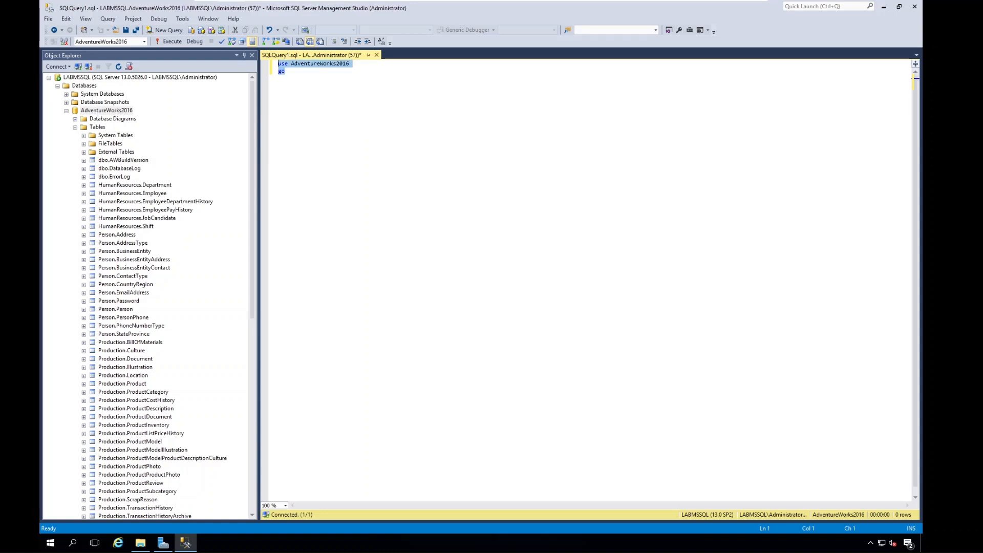
click(222, 43)
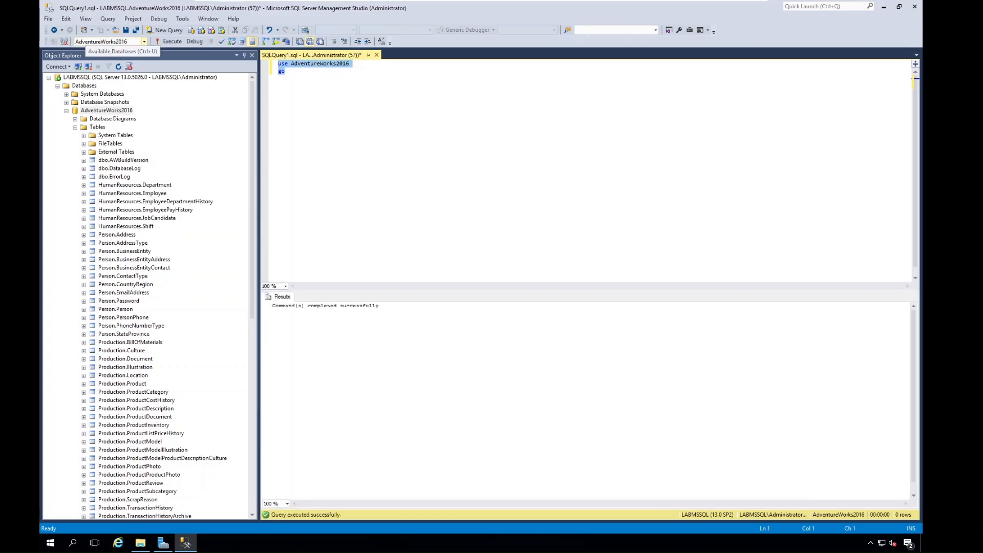
Add "select * from [HumanResources].[Employee]" below the go line and execute only that statement.
click(285, 71)
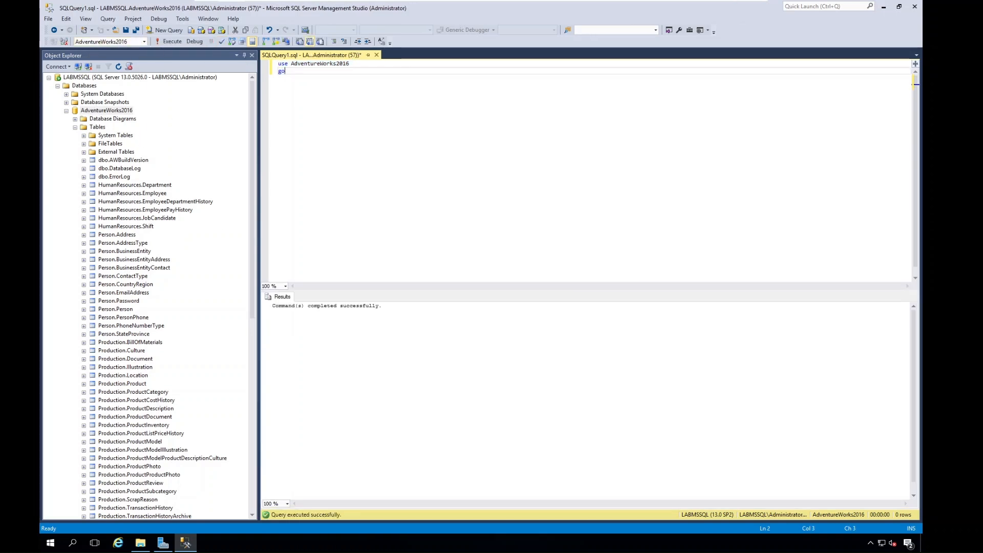
key(Return)
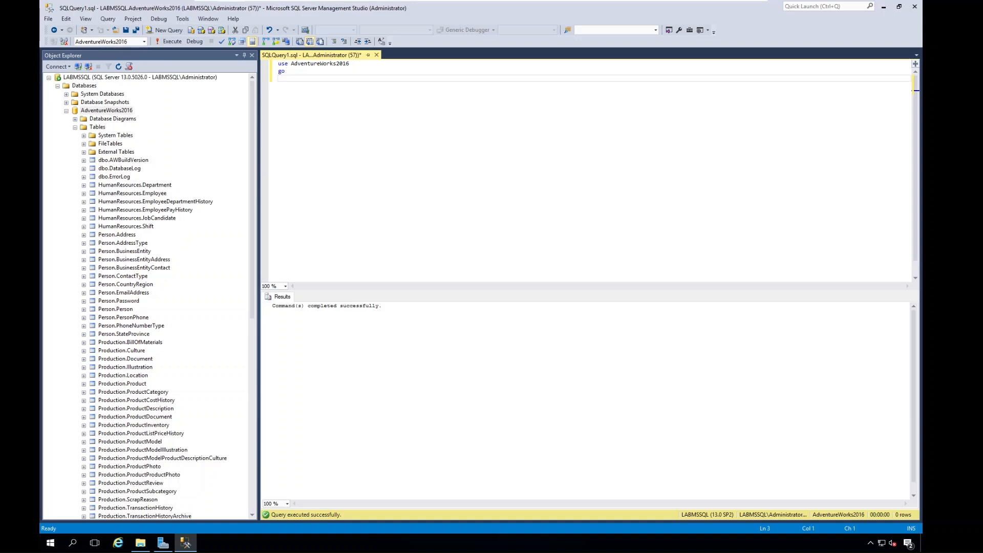
text(select * from)
double_click(136, 194)
drag(118, 196, 412, 80)
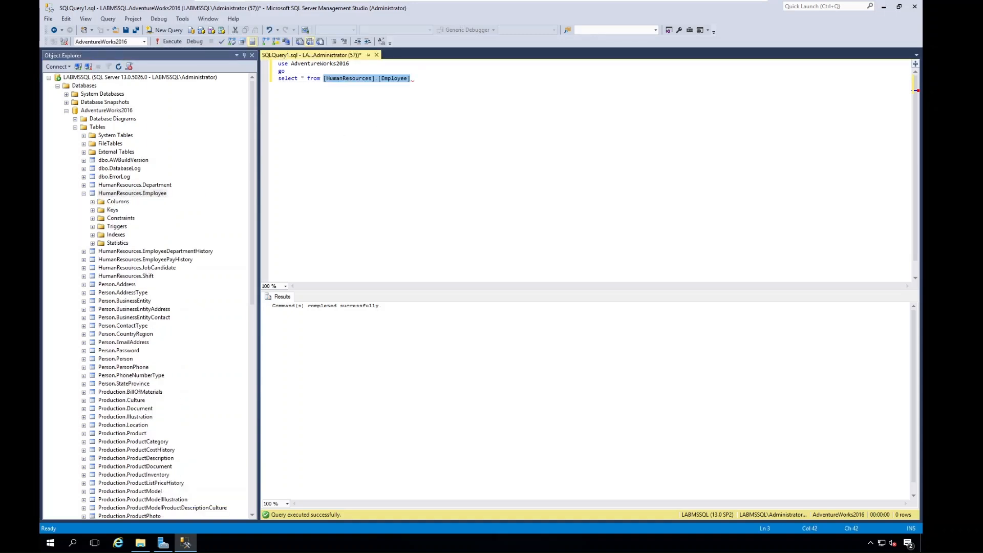
click(414, 79)
drag(414, 79, 278, 79)
click(164, 45)
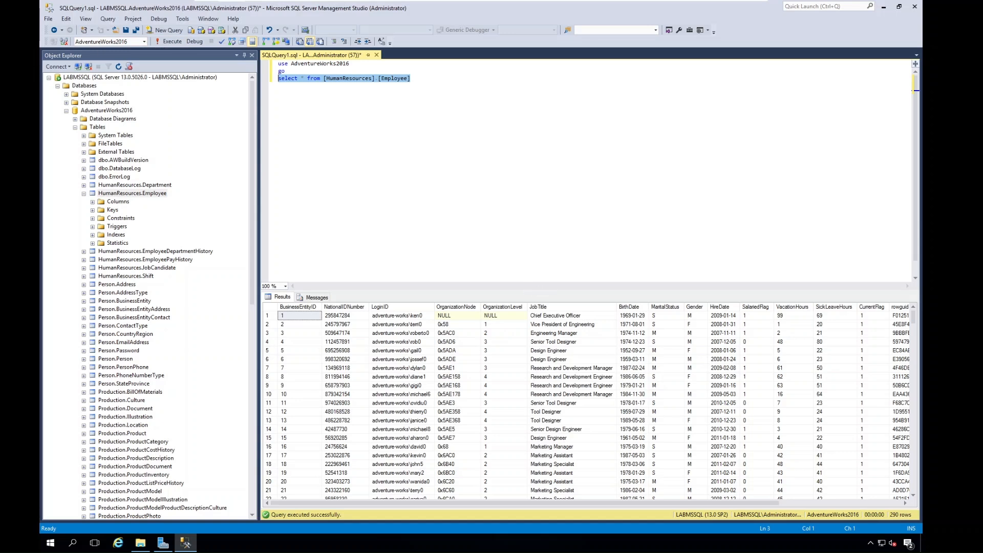
Enlarge the results area and look through the returned Employee rows, including the login IDs and job titles.
drag(542, 289, 489, 131)
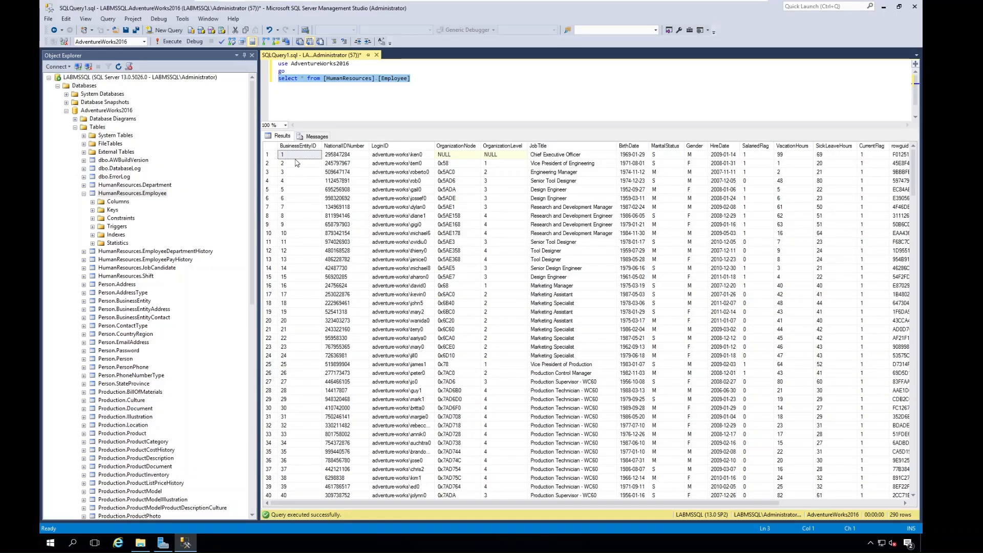
click(299, 163)
click(400, 163)
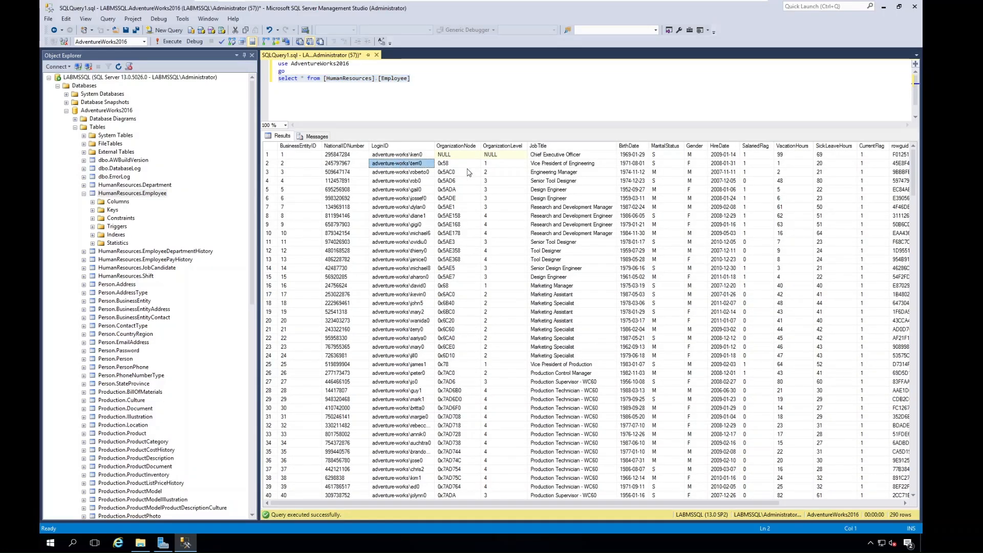
click(557, 219)
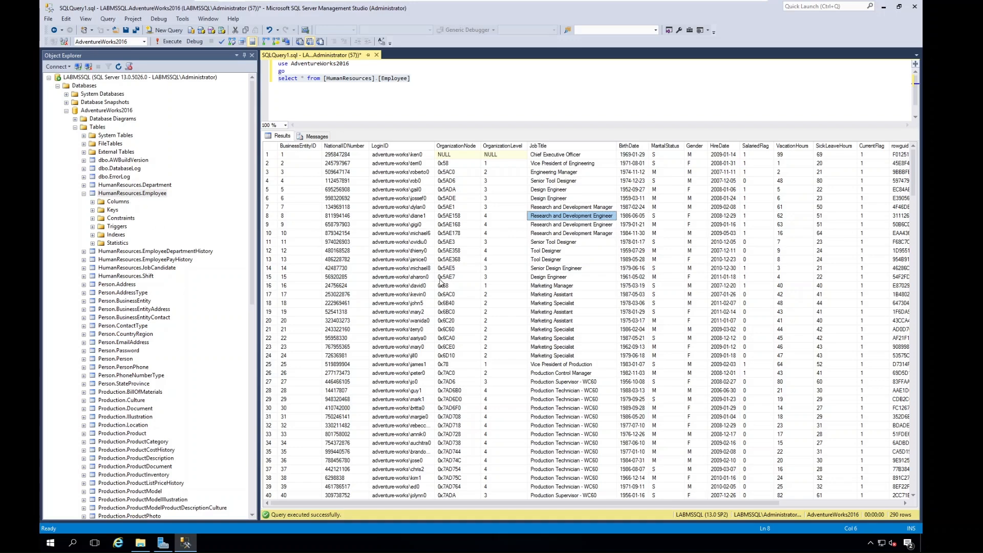
scroll(532, 305, down, 6)
scroll(535, 306, down, 20)
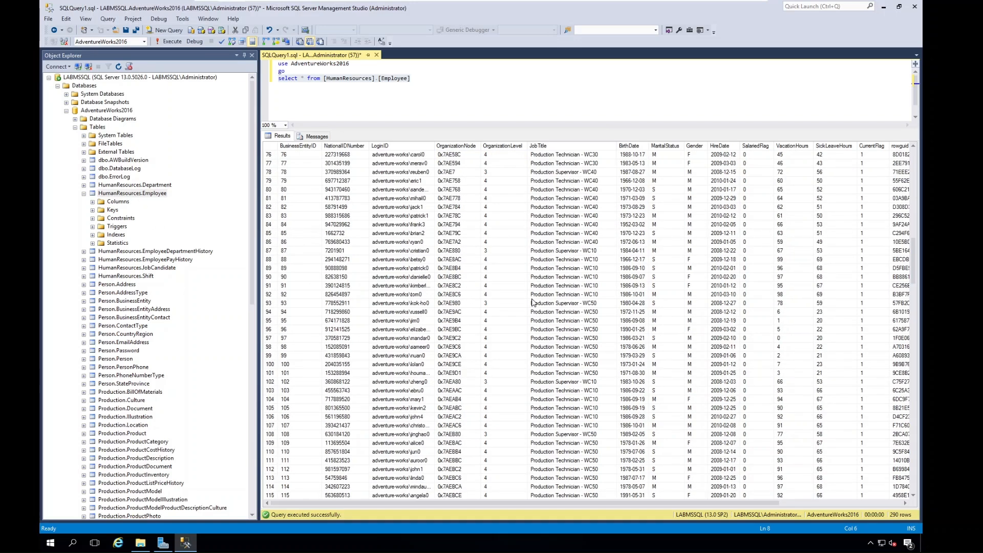
scroll(533, 299, down, 11)
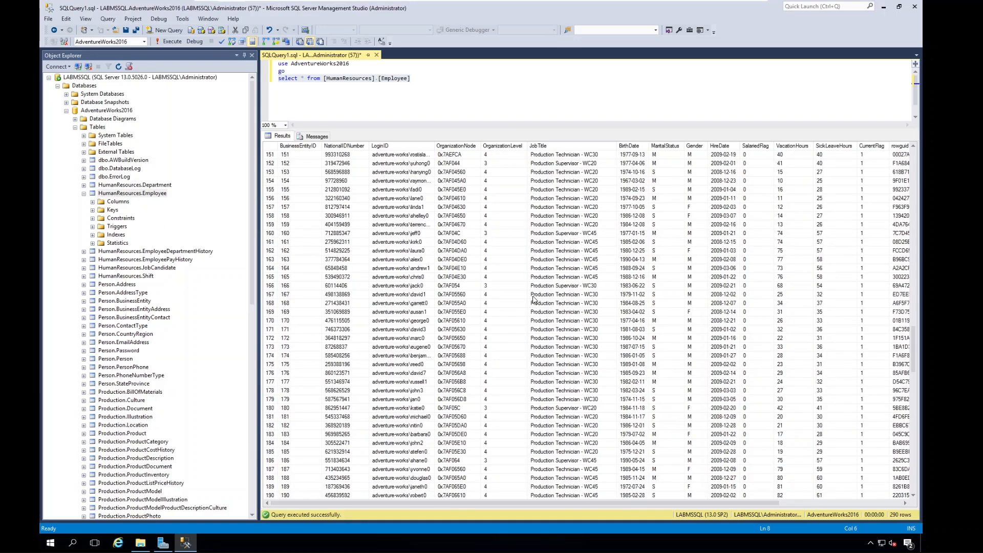
scroll(534, 296, up, 20)
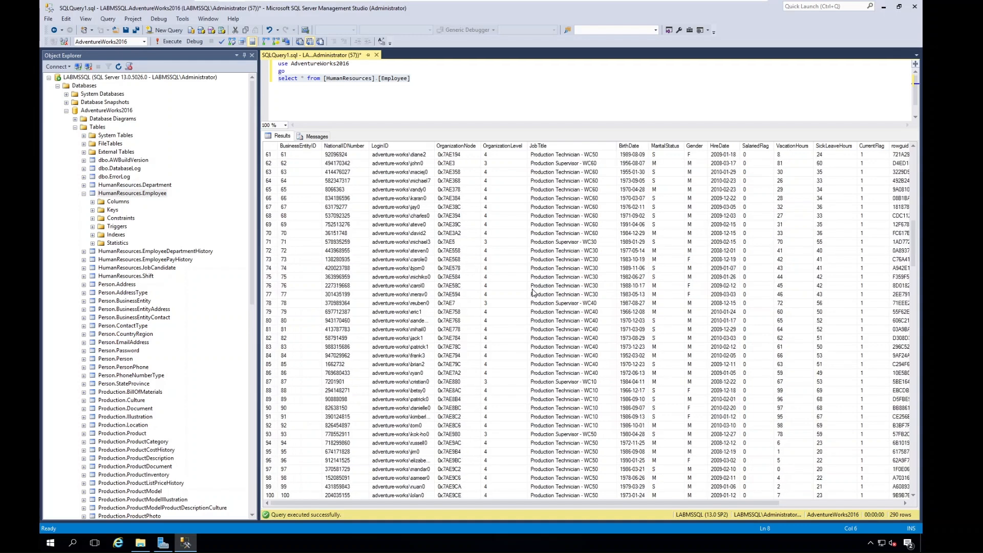
scroll(461, 154, up, 10)
click(571, 163)
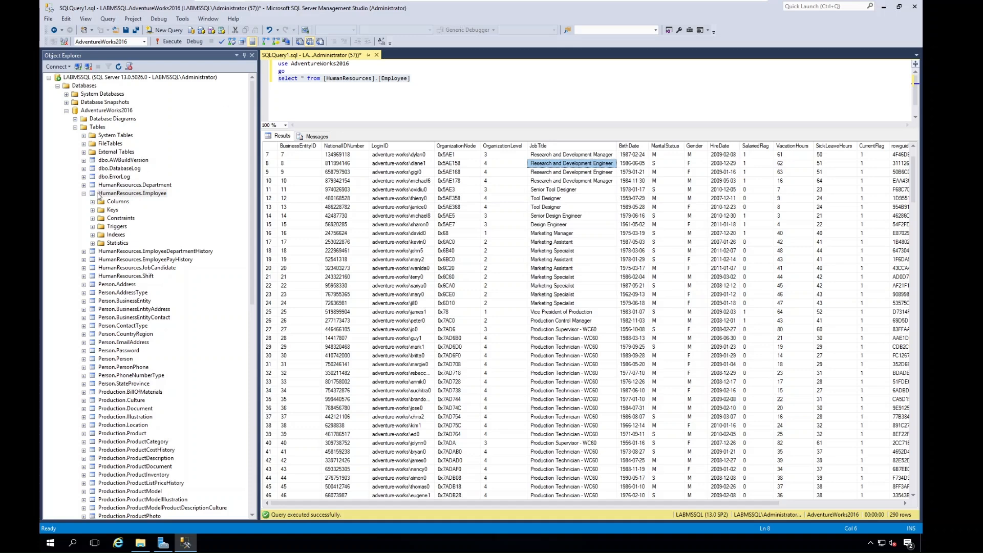
Collapse the HumanResources.Employee table and browse the Person, Production, Purchasing and Sales tables of AdventureWorks2016.
click(83, 194)
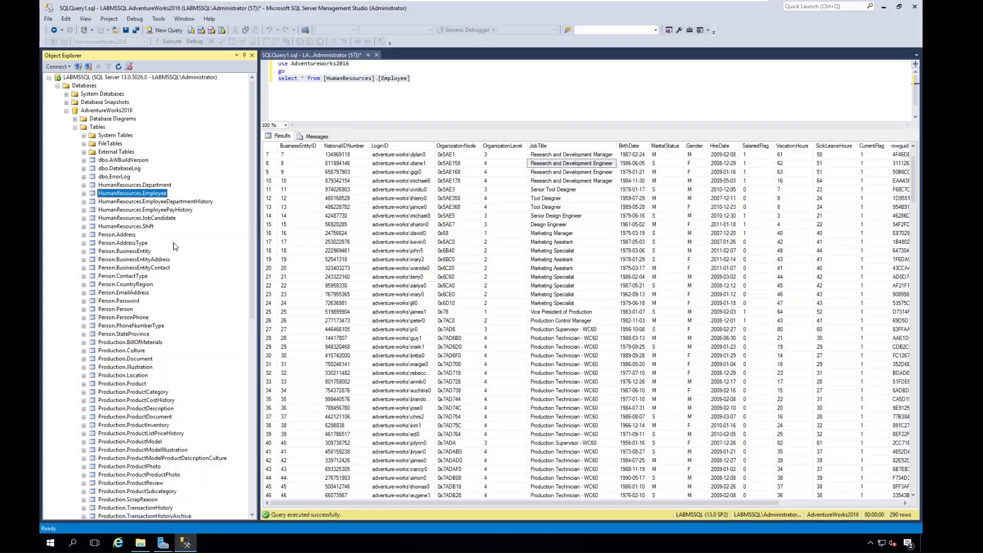
click(75, 127)
click(74, 127)
scroll(122, 242, down, 12)
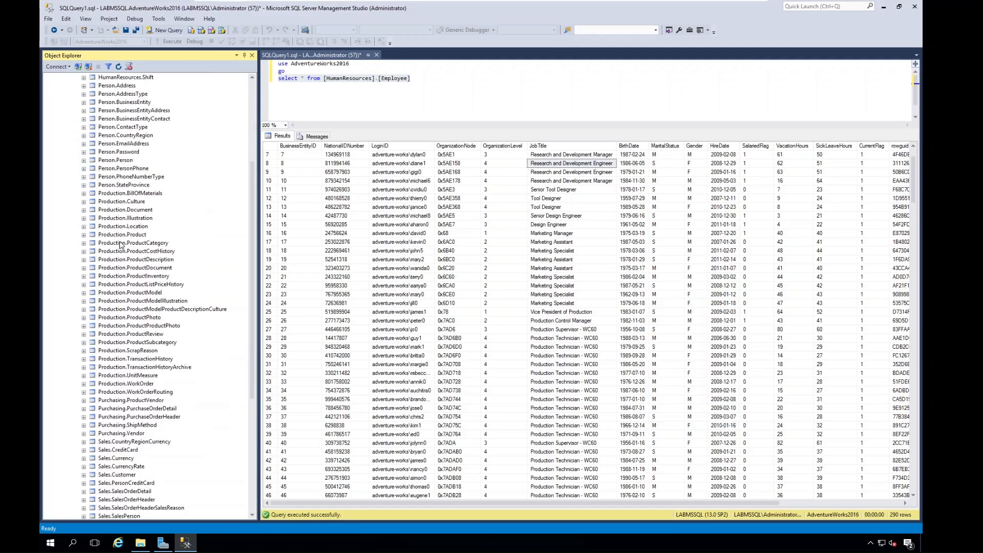